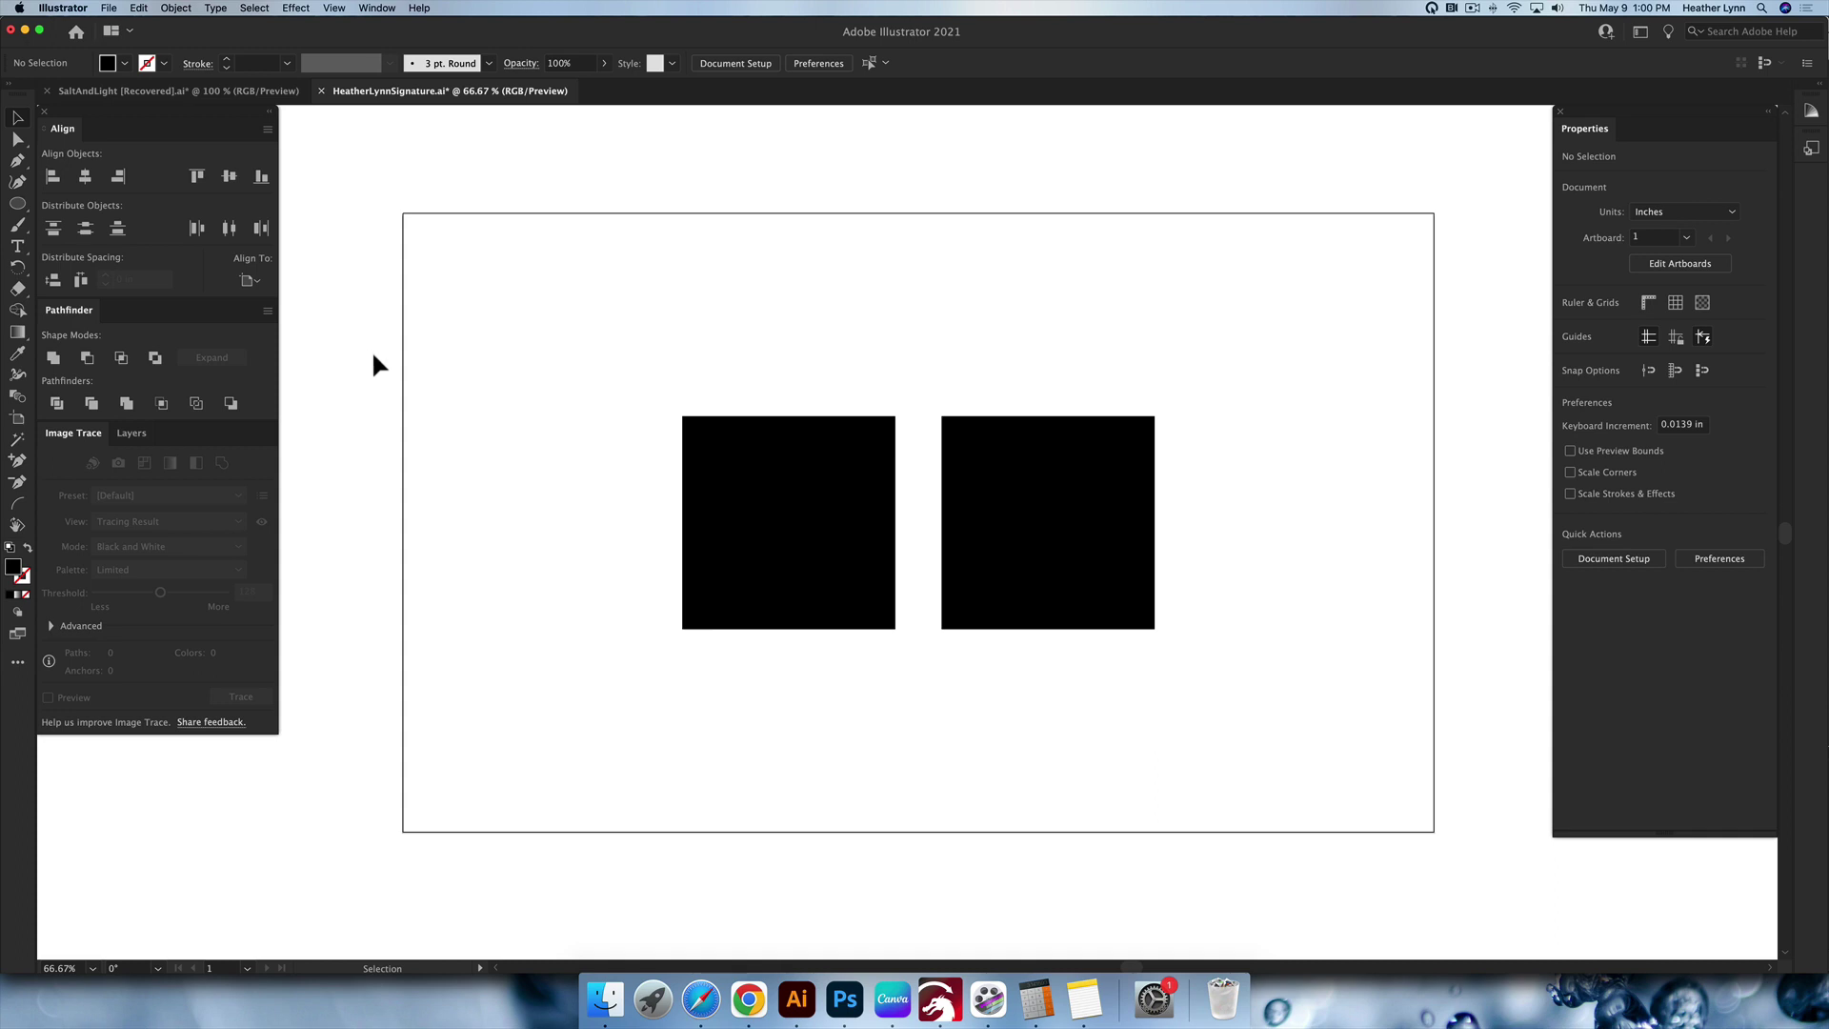
pyautogui.moveTo(865, 530)
pyautogui.mouseDown()
pyautogui.moveTo(854, 441)
pyautogui.moveTo(831, 457)
pyautogui.moveTo(877, 482)
pyautogui.moveTo(870, 523)
pyautogui.mouseUp()
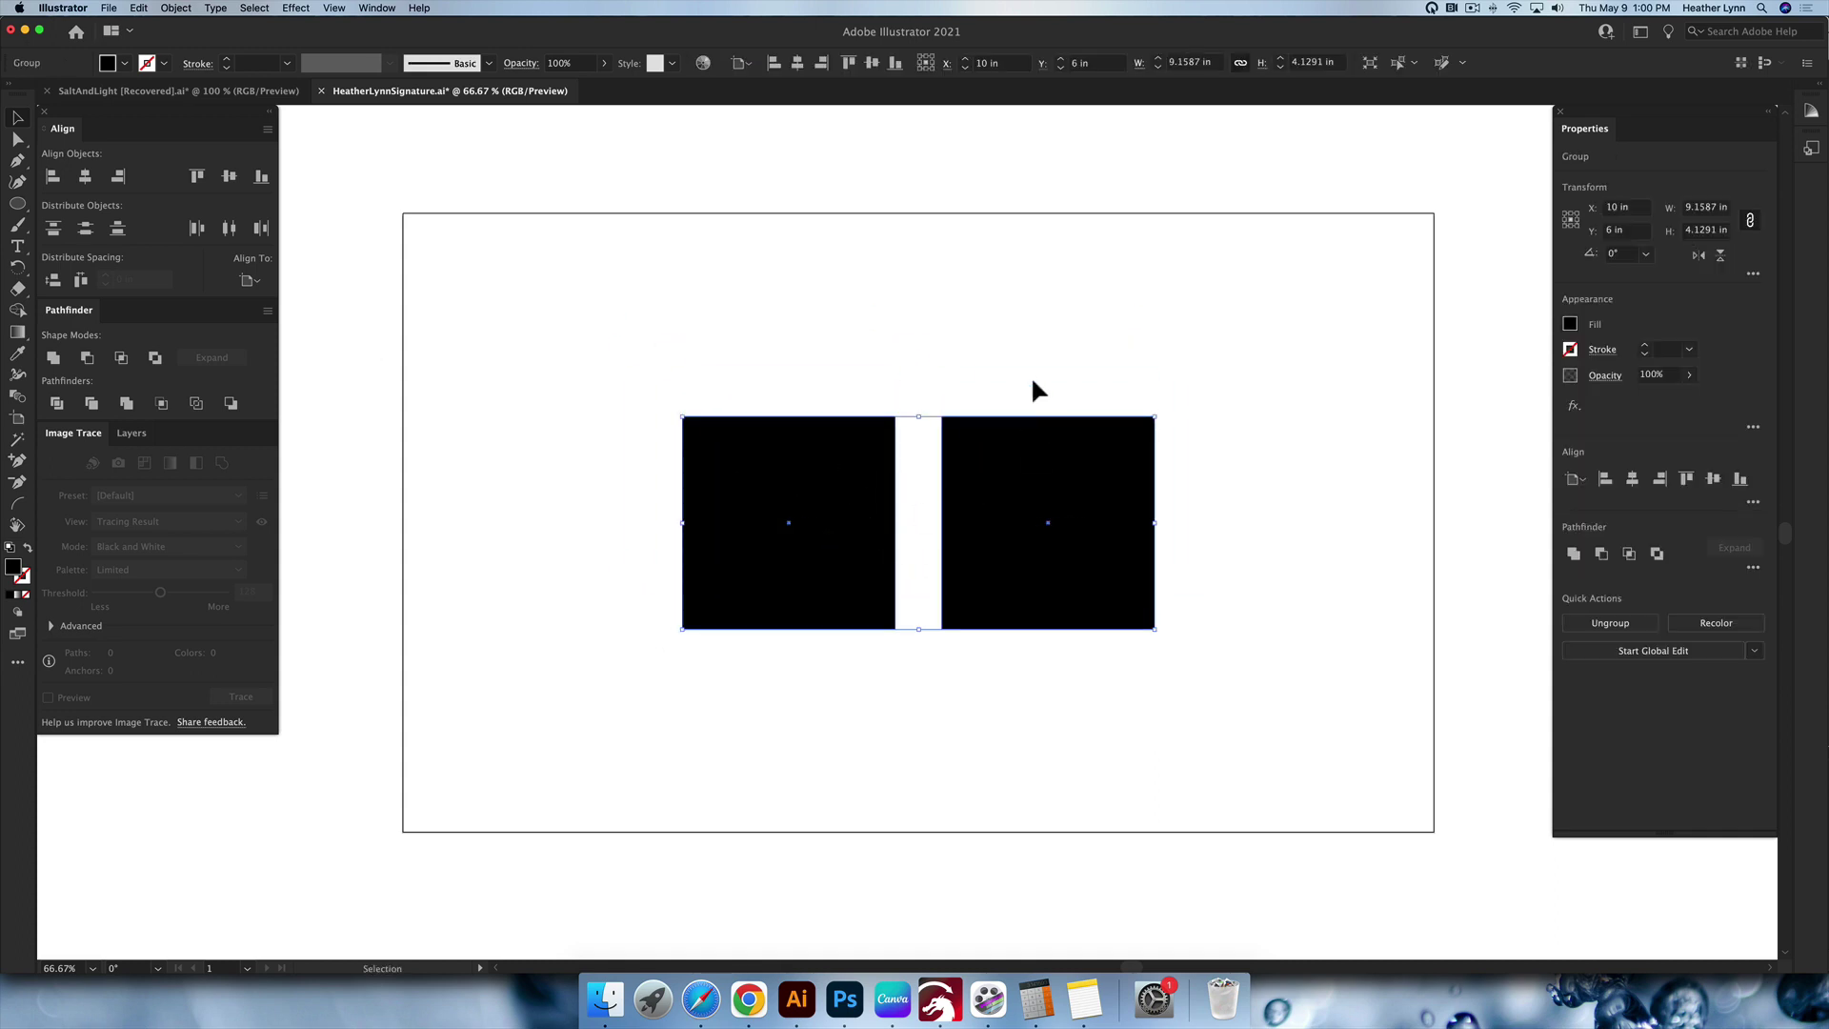
pyautogui.click(1034, 381)
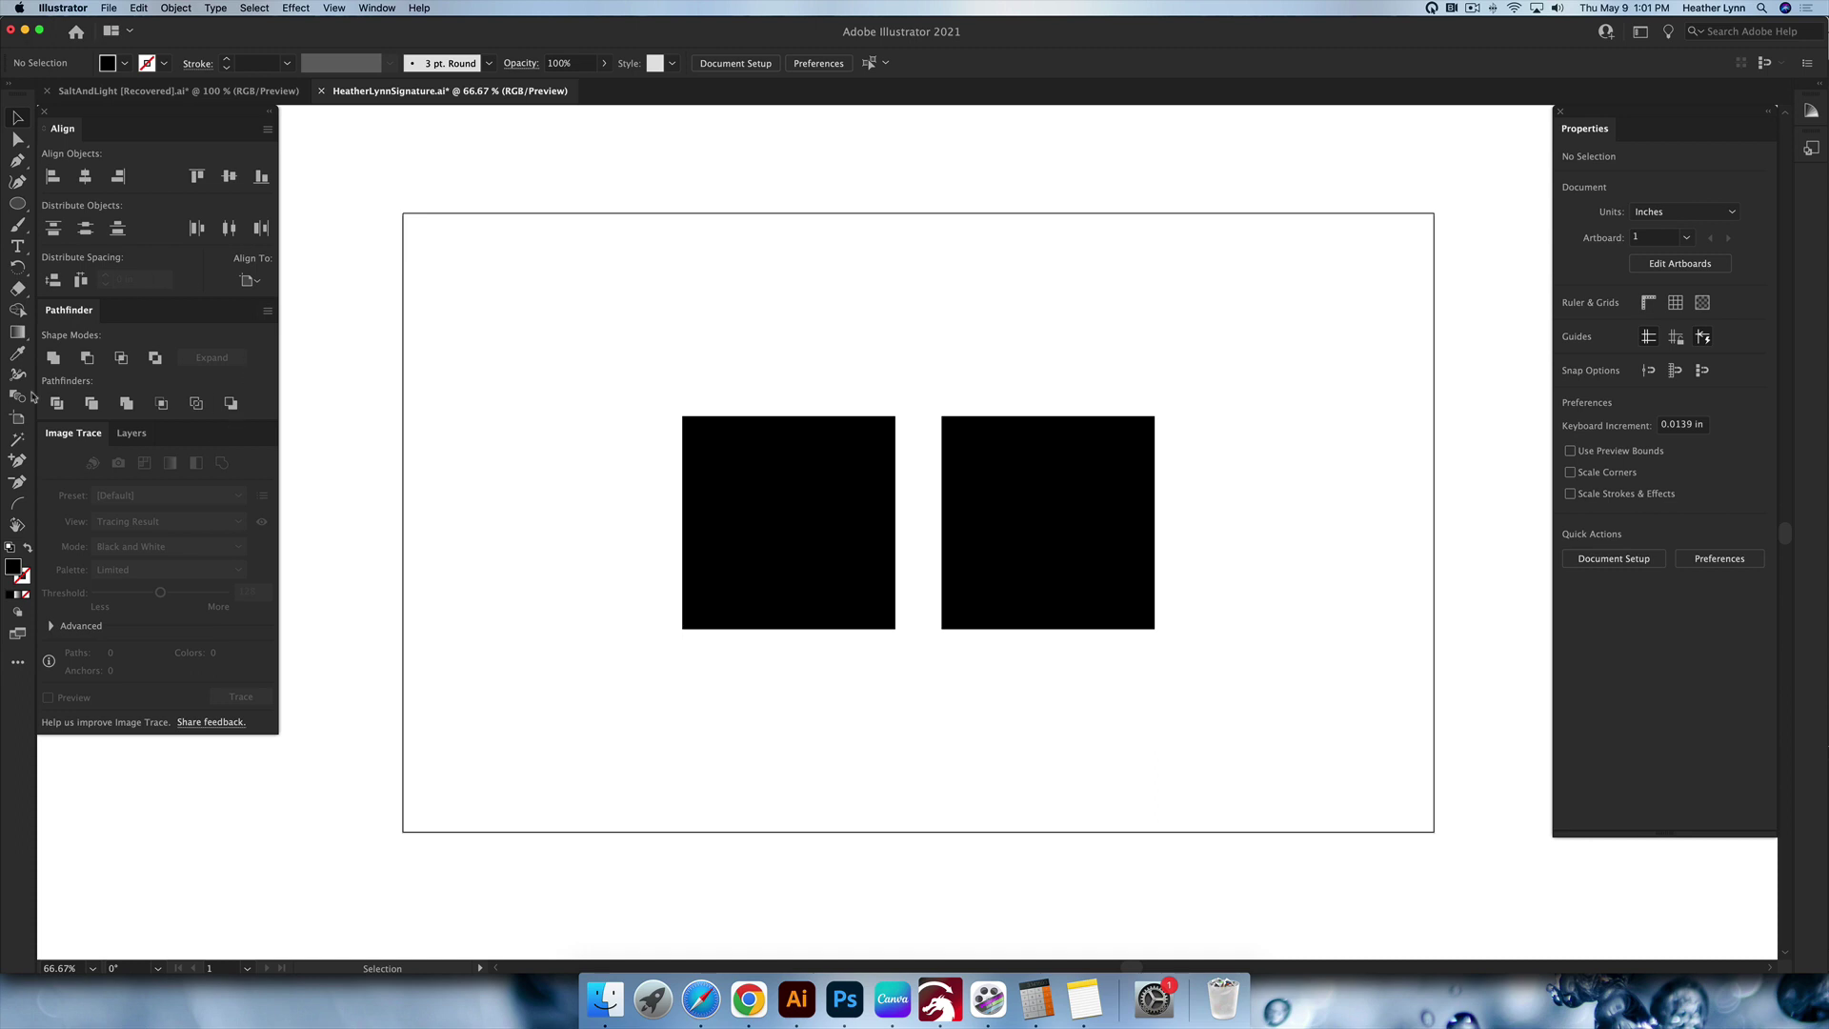
# Hide the Pathfinder panel group and show it again.
pyautogui.click(379, 8)
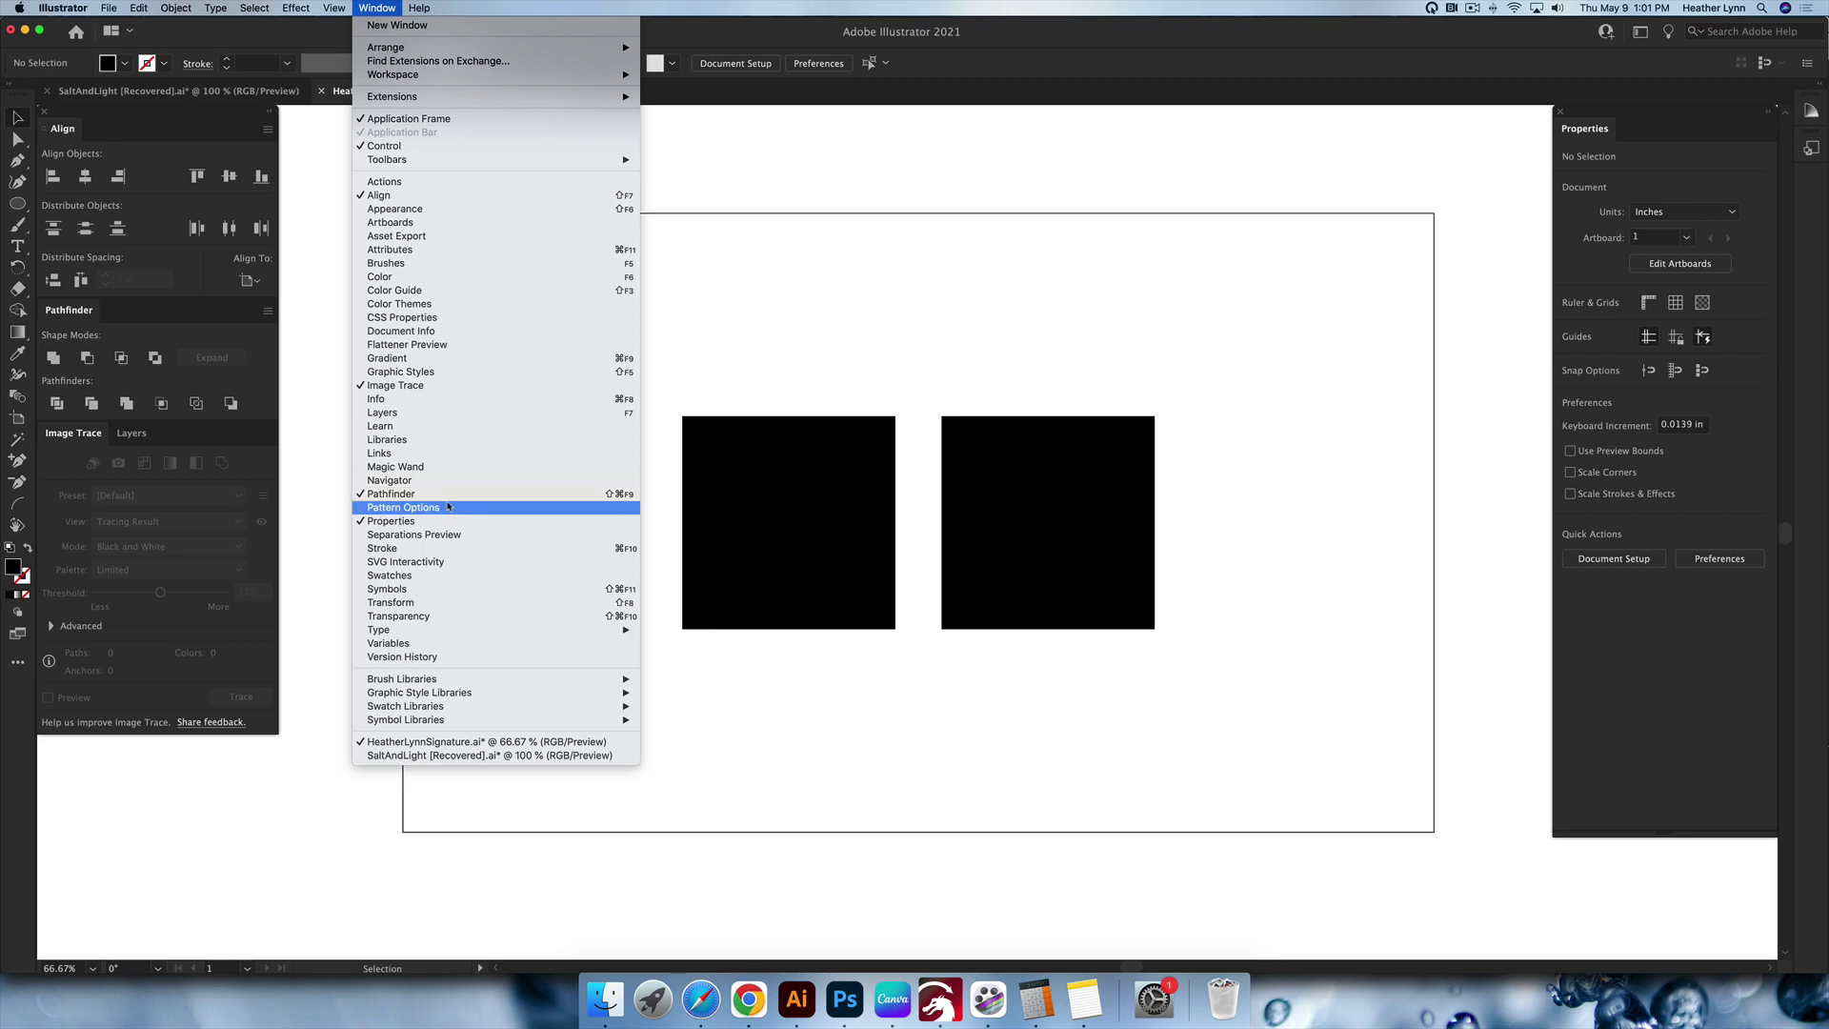
pyautogui.click(410, 494)
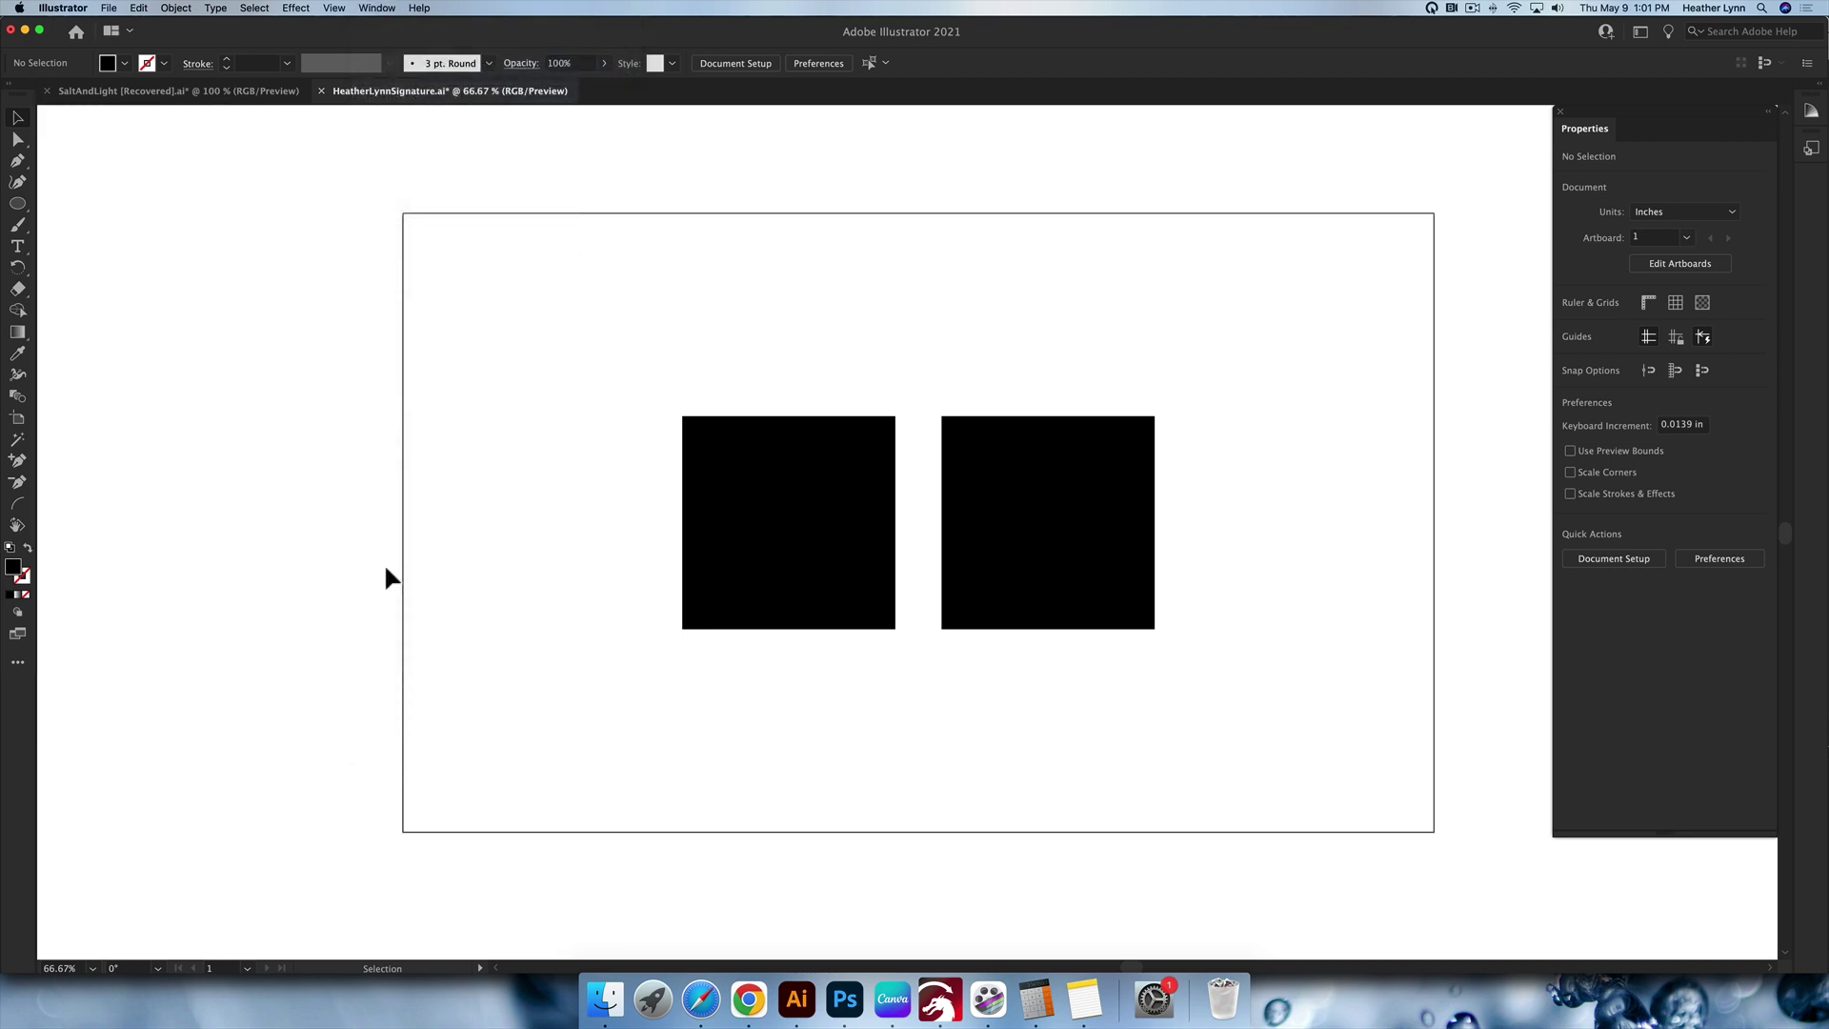
pyautogui.click(381, 9)
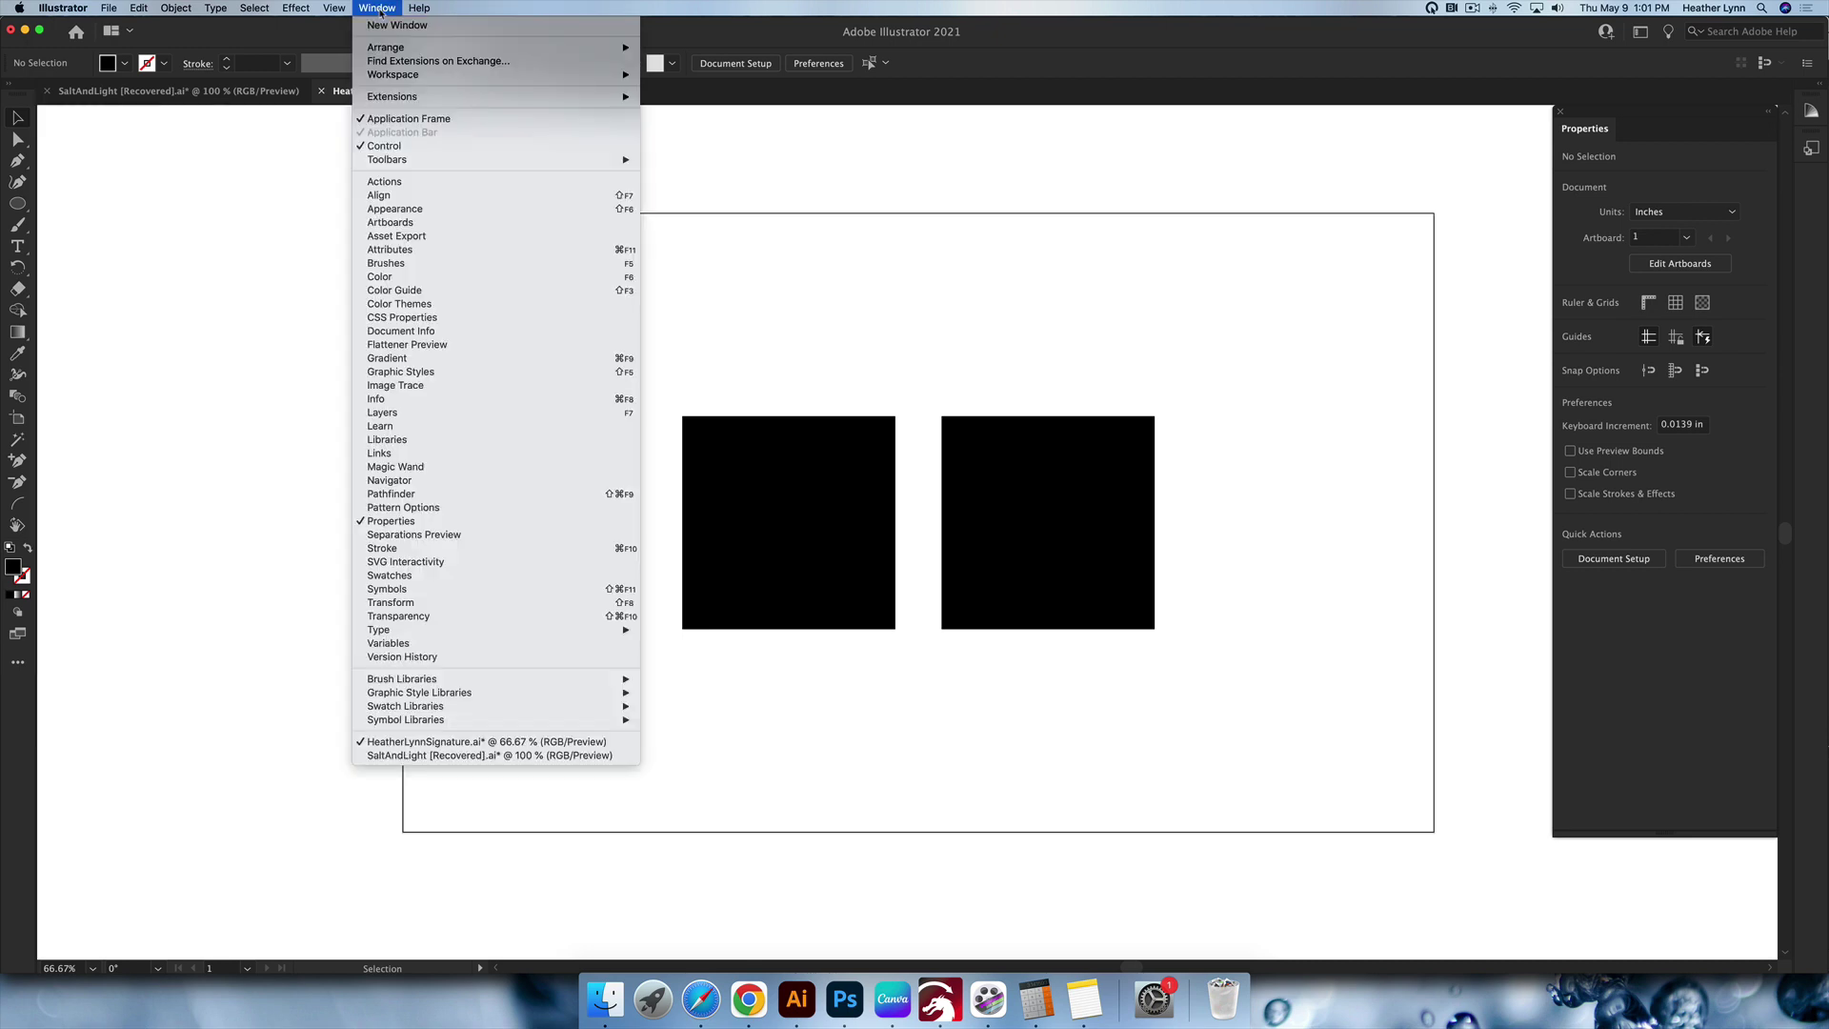
pyautogui.click(413, 495)
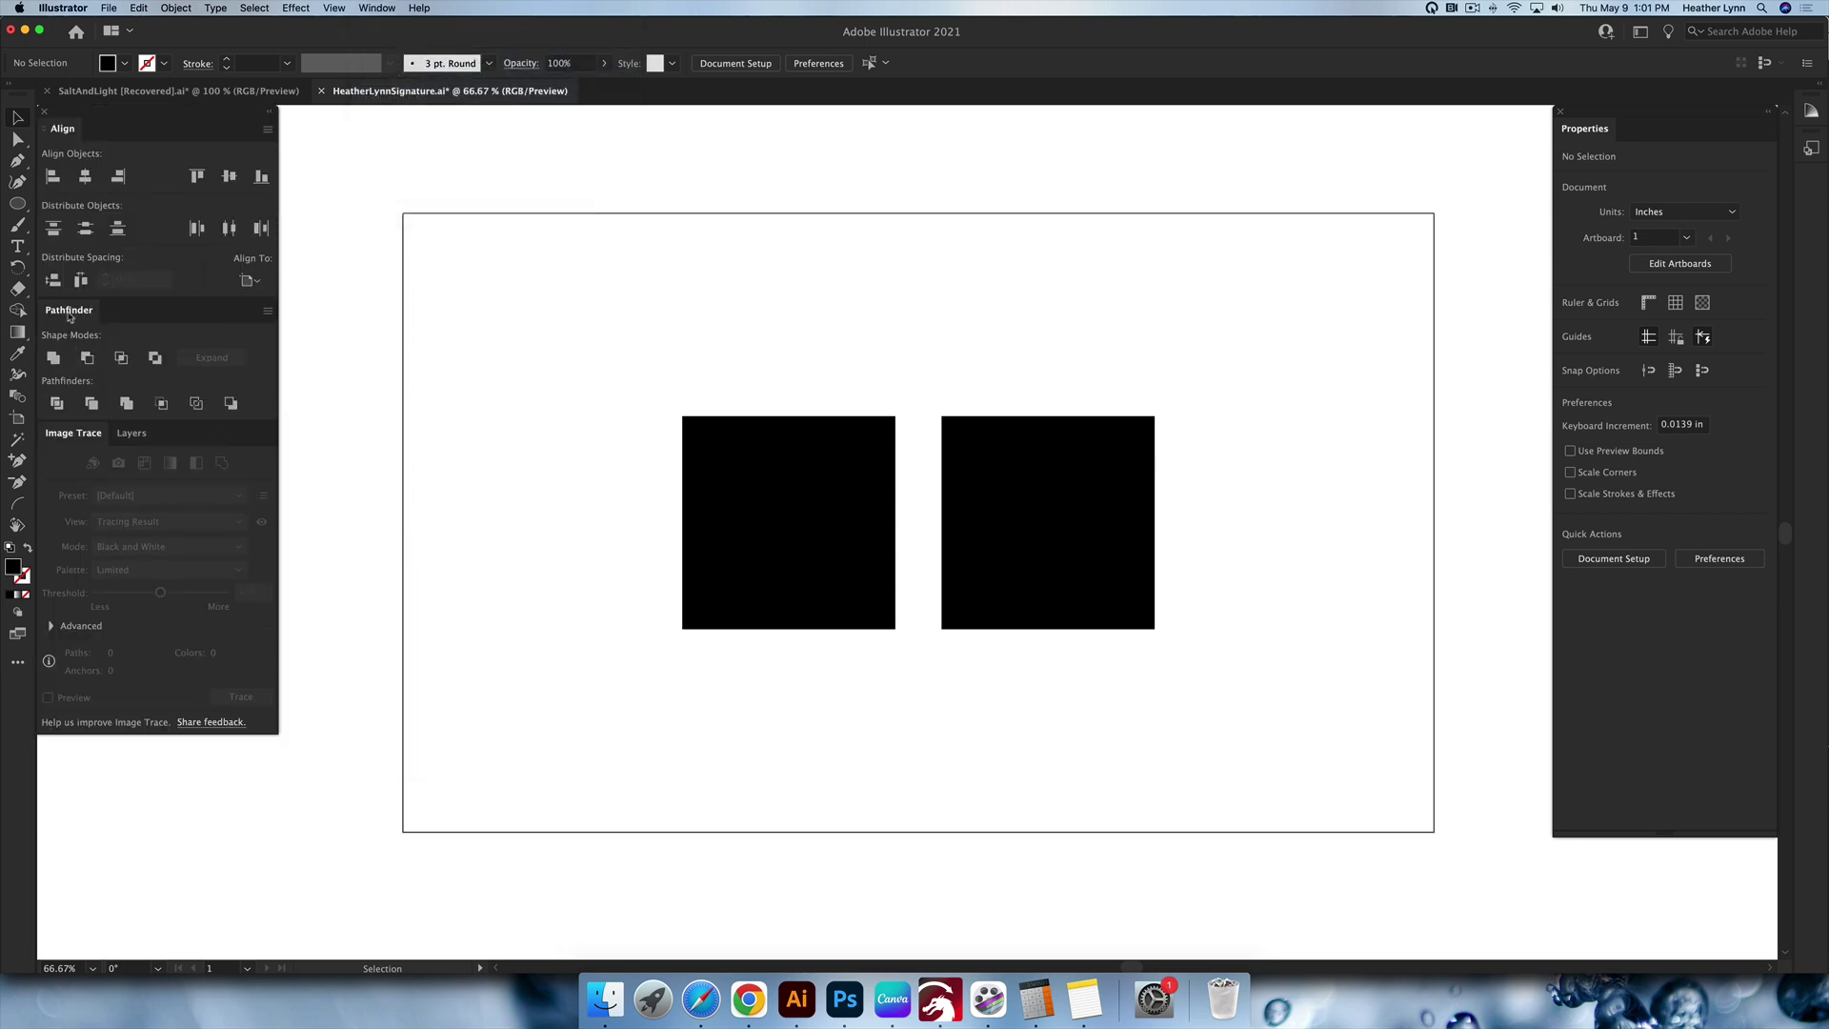
pyautogui.moveTo(89, 435)
pyautogui.mouseDown()
pyautogui.moveTo(167, 441)
pyautogui.moveTo(88, 435)
pyautogui.mouseUp()
pyautogui.moveTo(69, 309)
pyautogui.mouseDown()
pyautogui.moveTo(184, 357)
pyautogui.moveTo(369, 355)
pyautogui.moveTo(377, 333)
pyautogui.moveTo(117, 298)
pyautogui.mouseUp()
pyautogui.press('super+a')
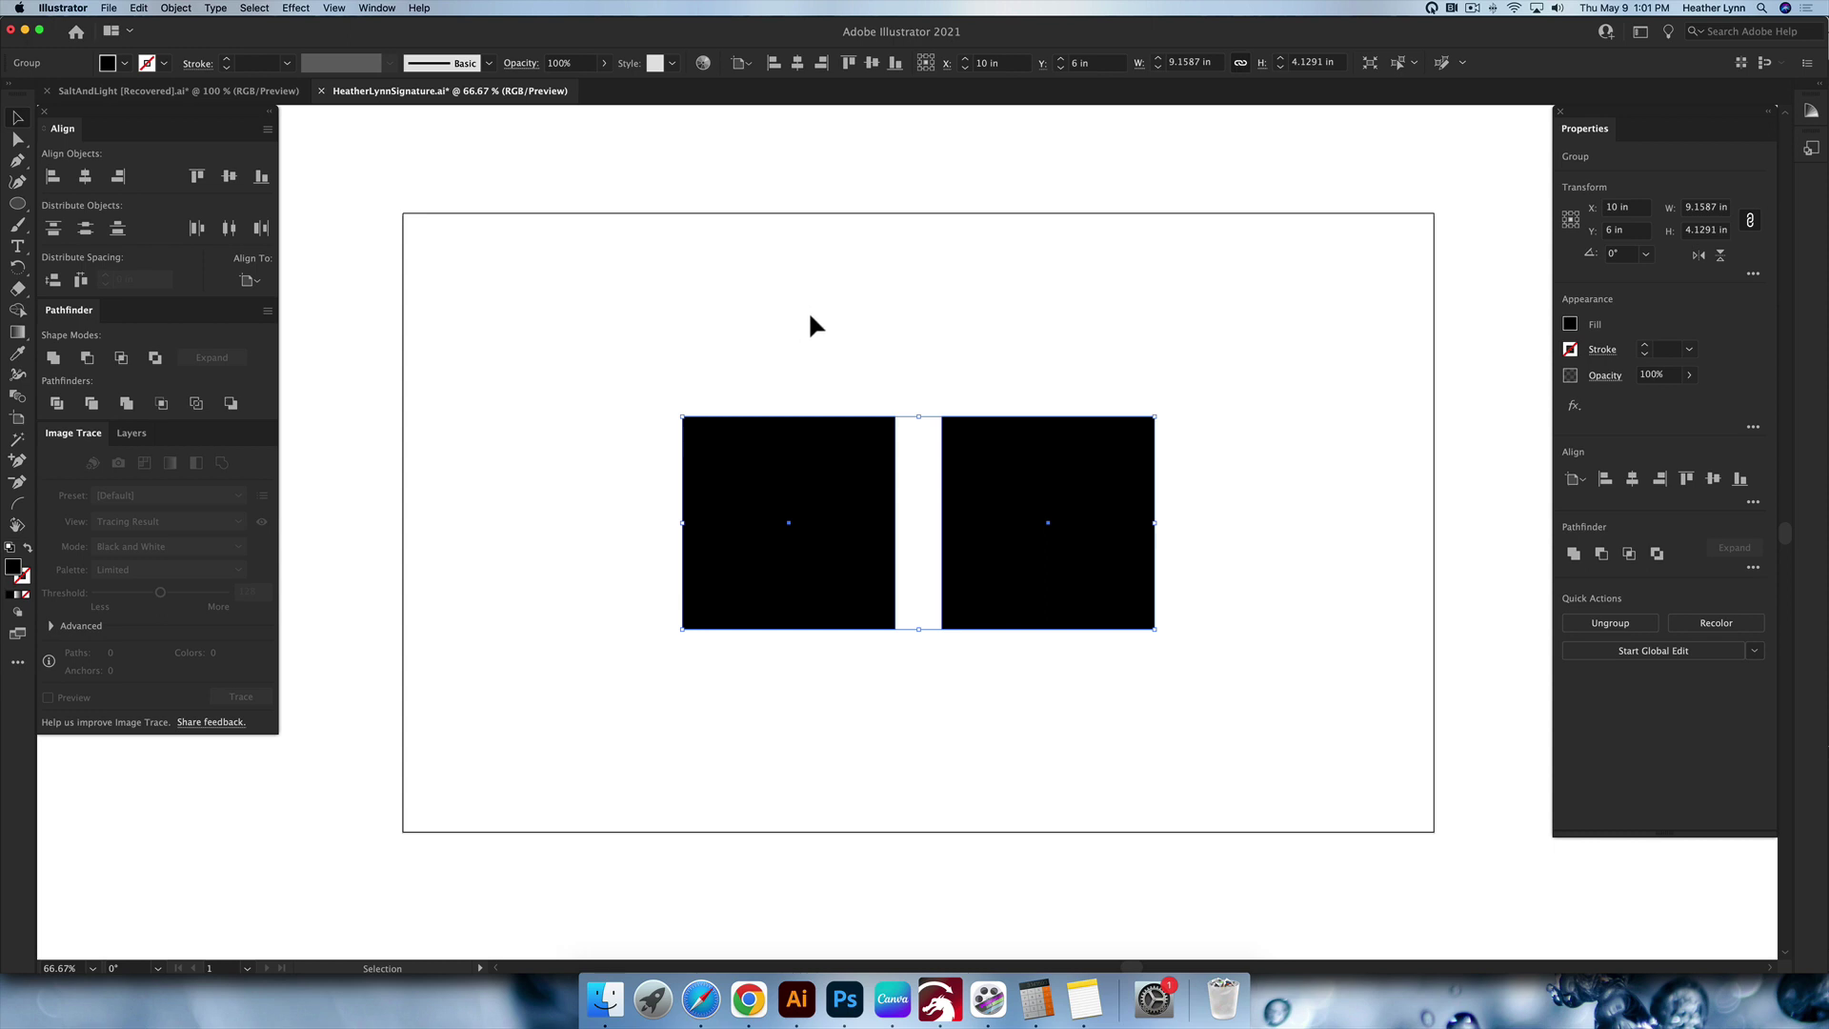
pyautogui.click(835, 338)
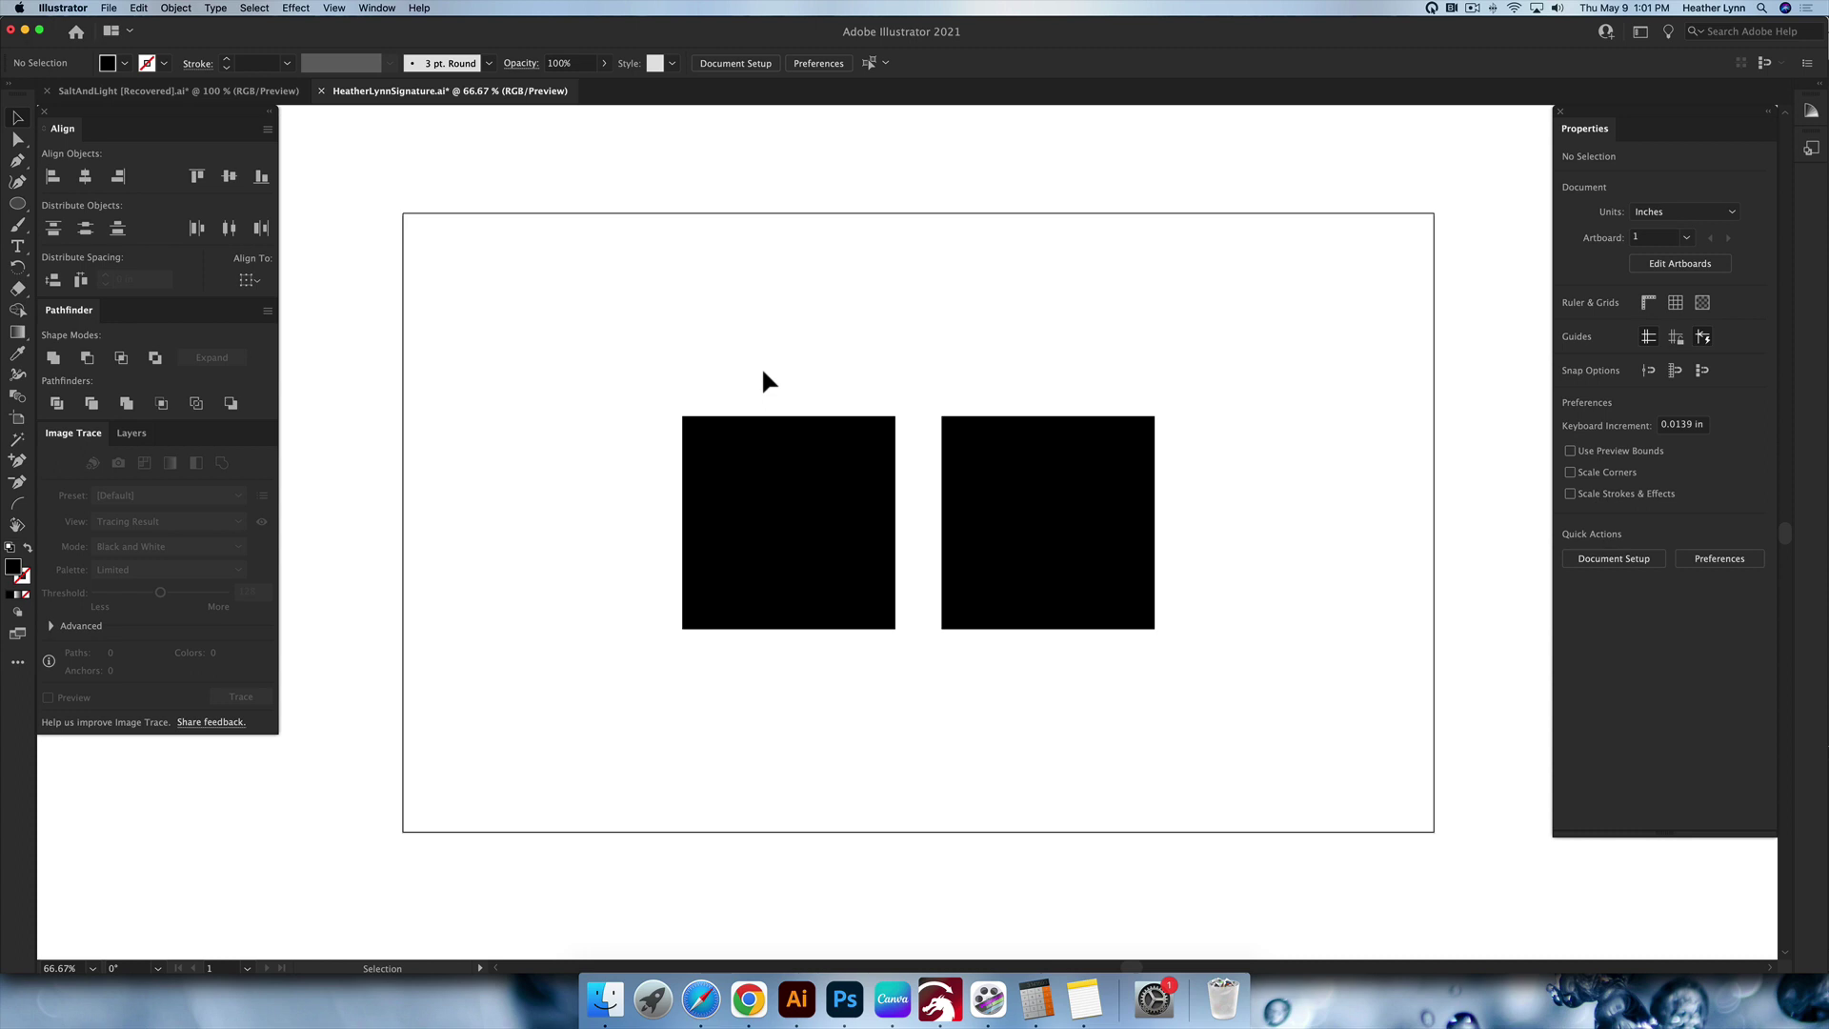
# Examine the shape tools grouped with the Rectangle tool, such as Ellipse, Polygon and Star.
pyautogui.press('m')
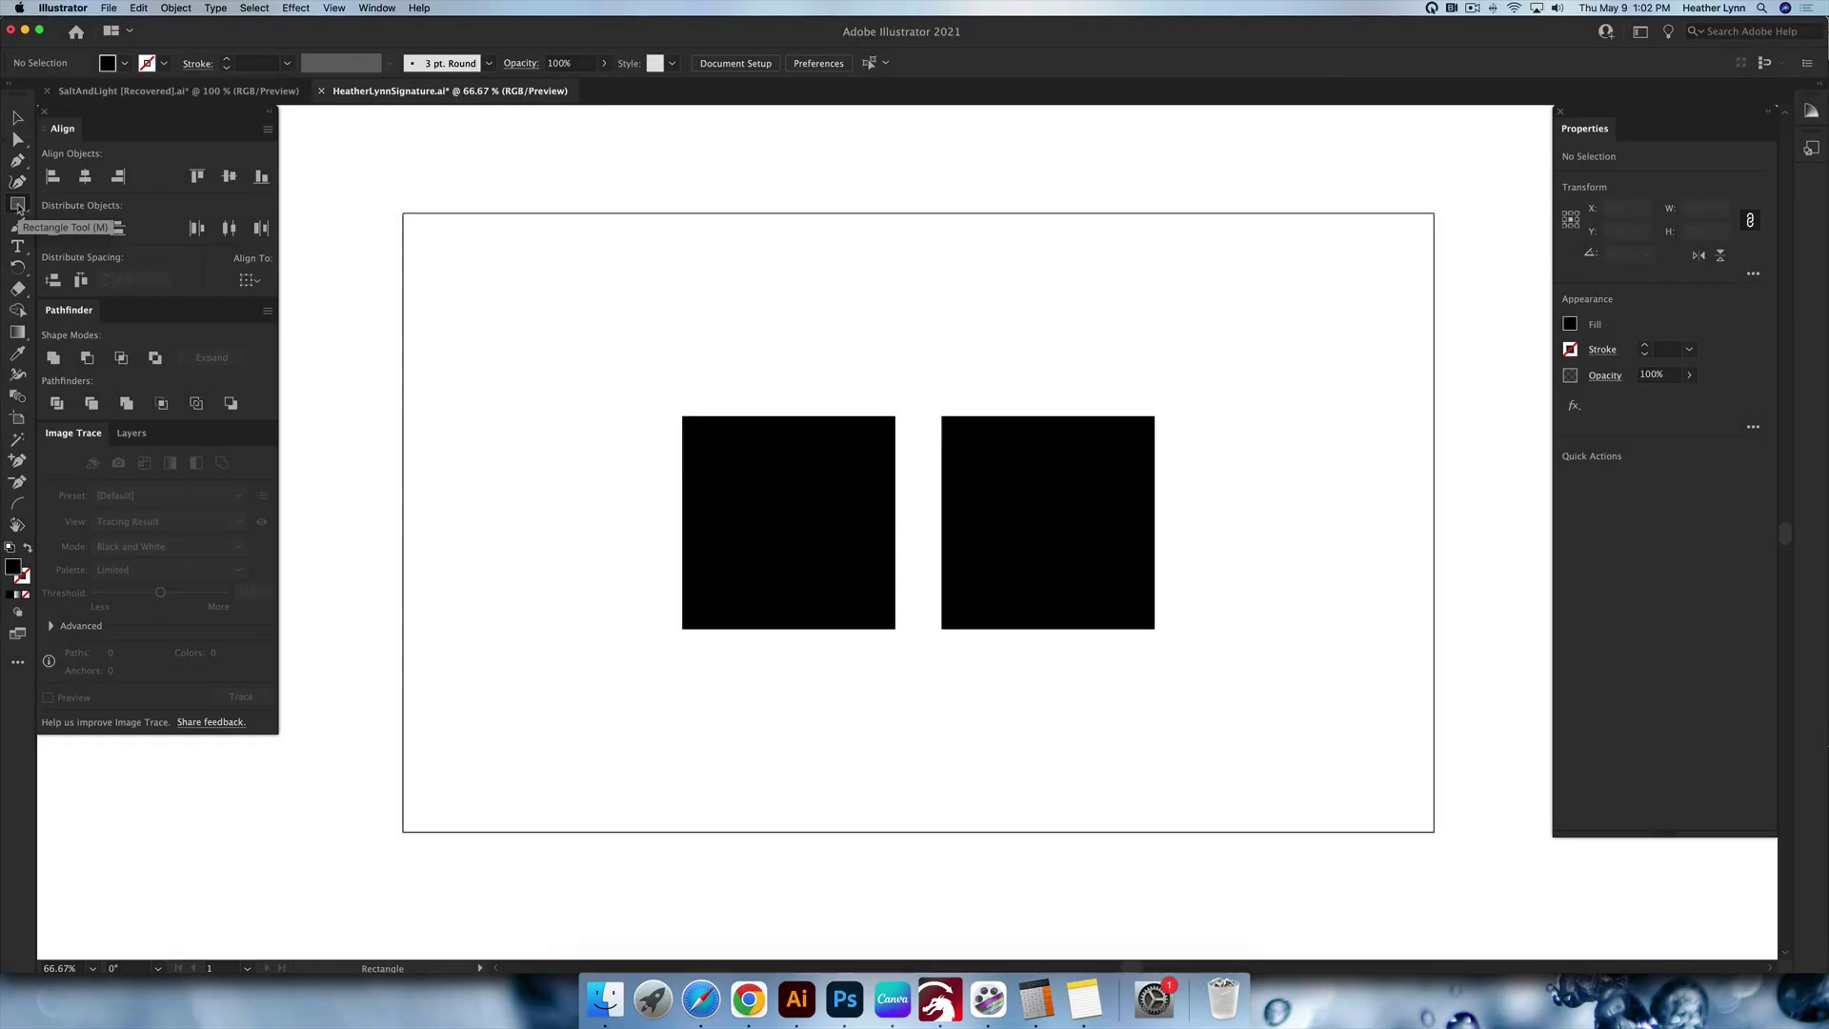
pyautogui.click(17, 206)
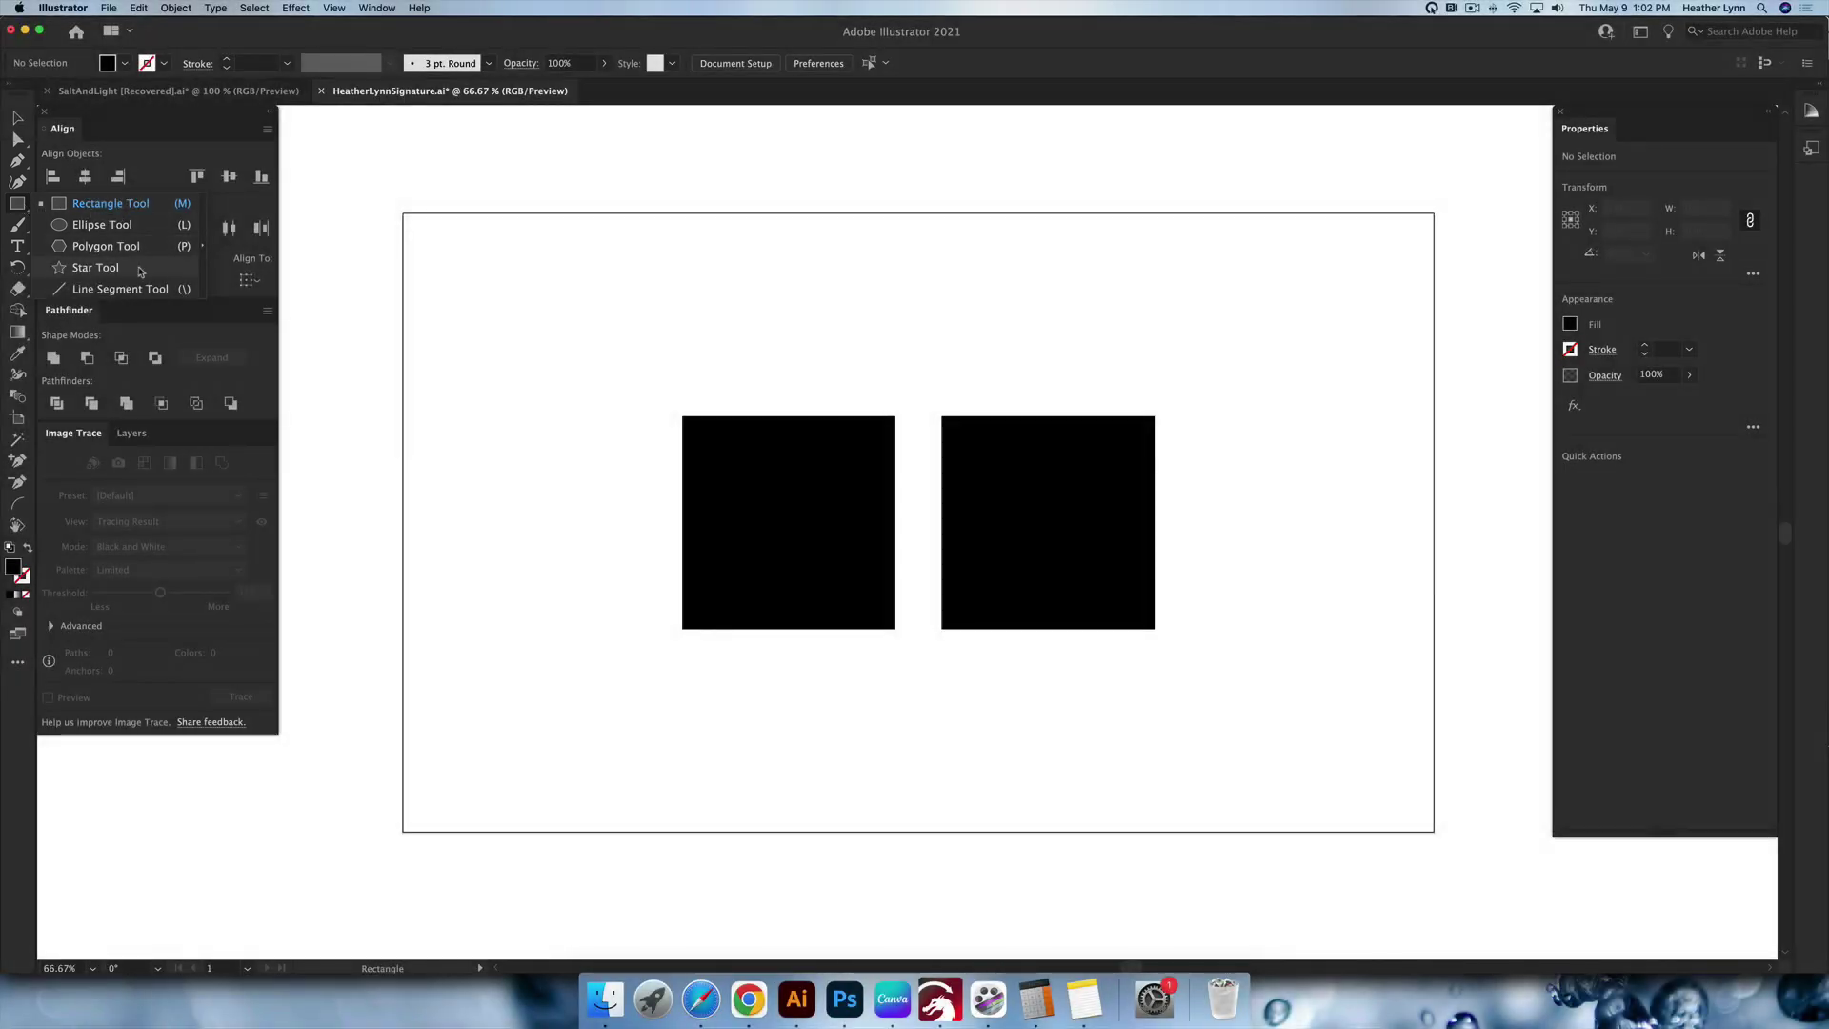
pyautogui.click(86, 204)
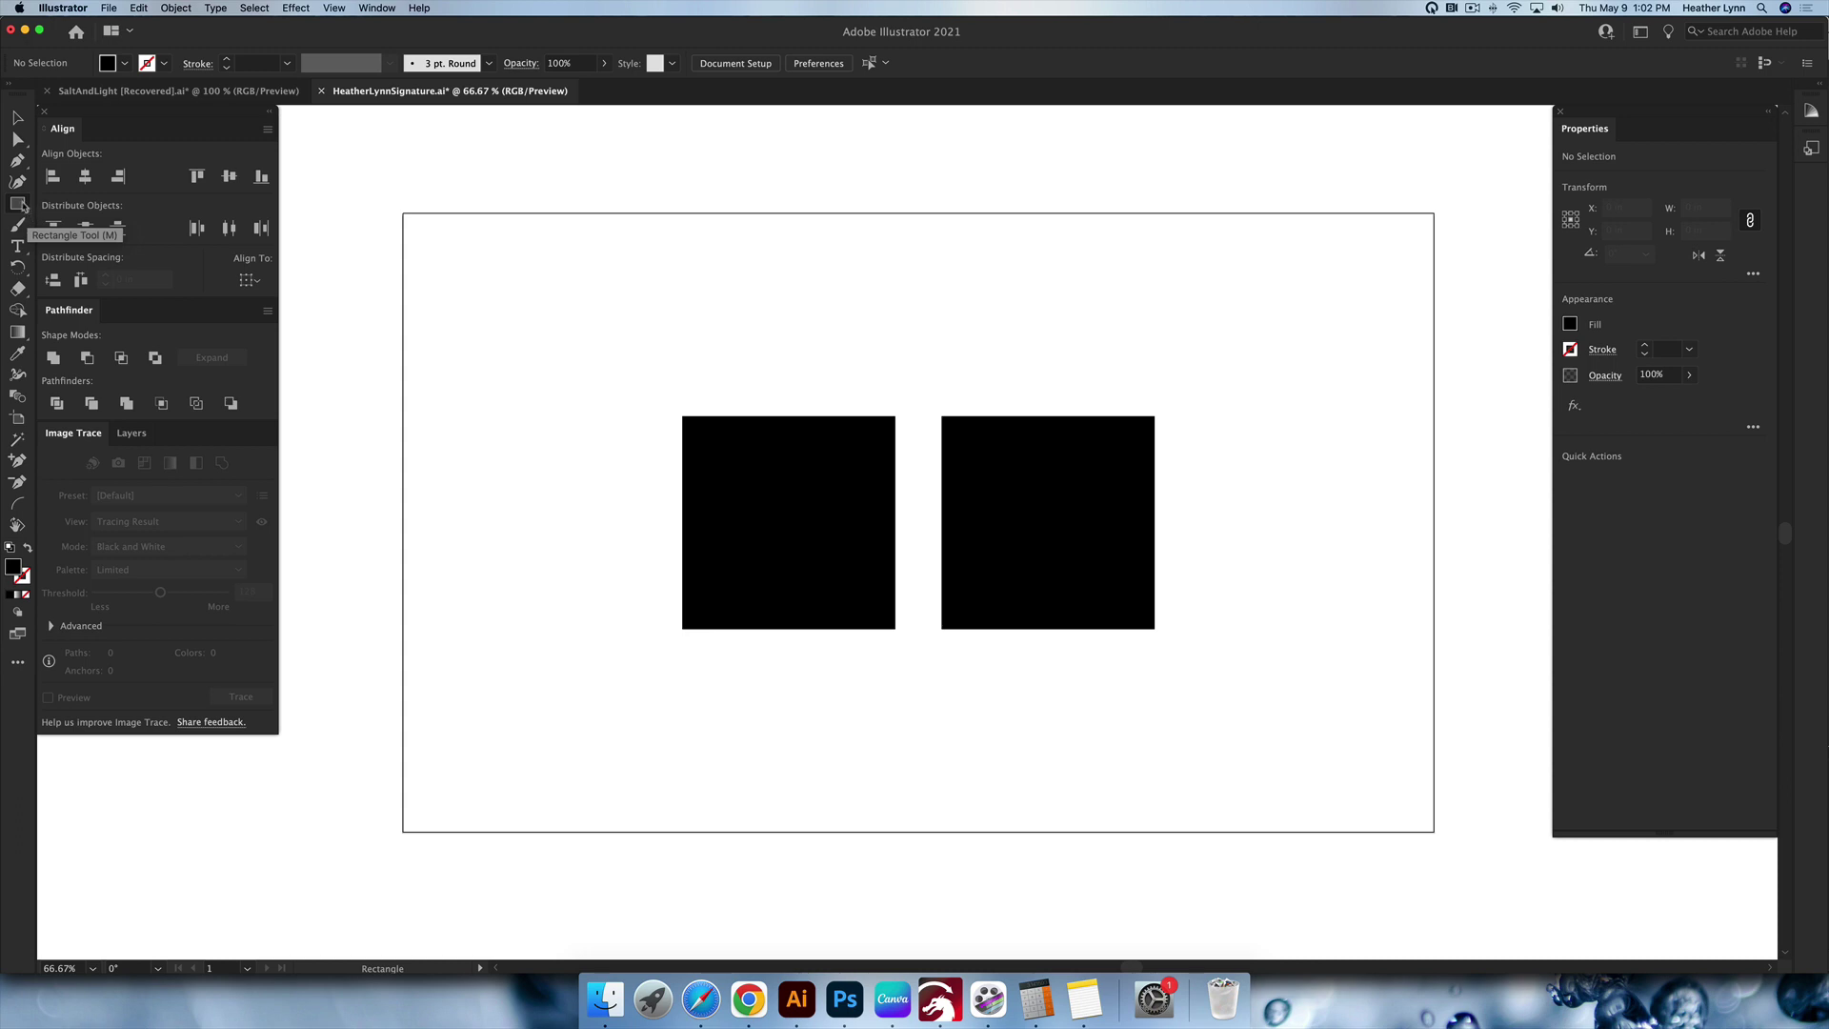
pyautogui.click(24, 207)
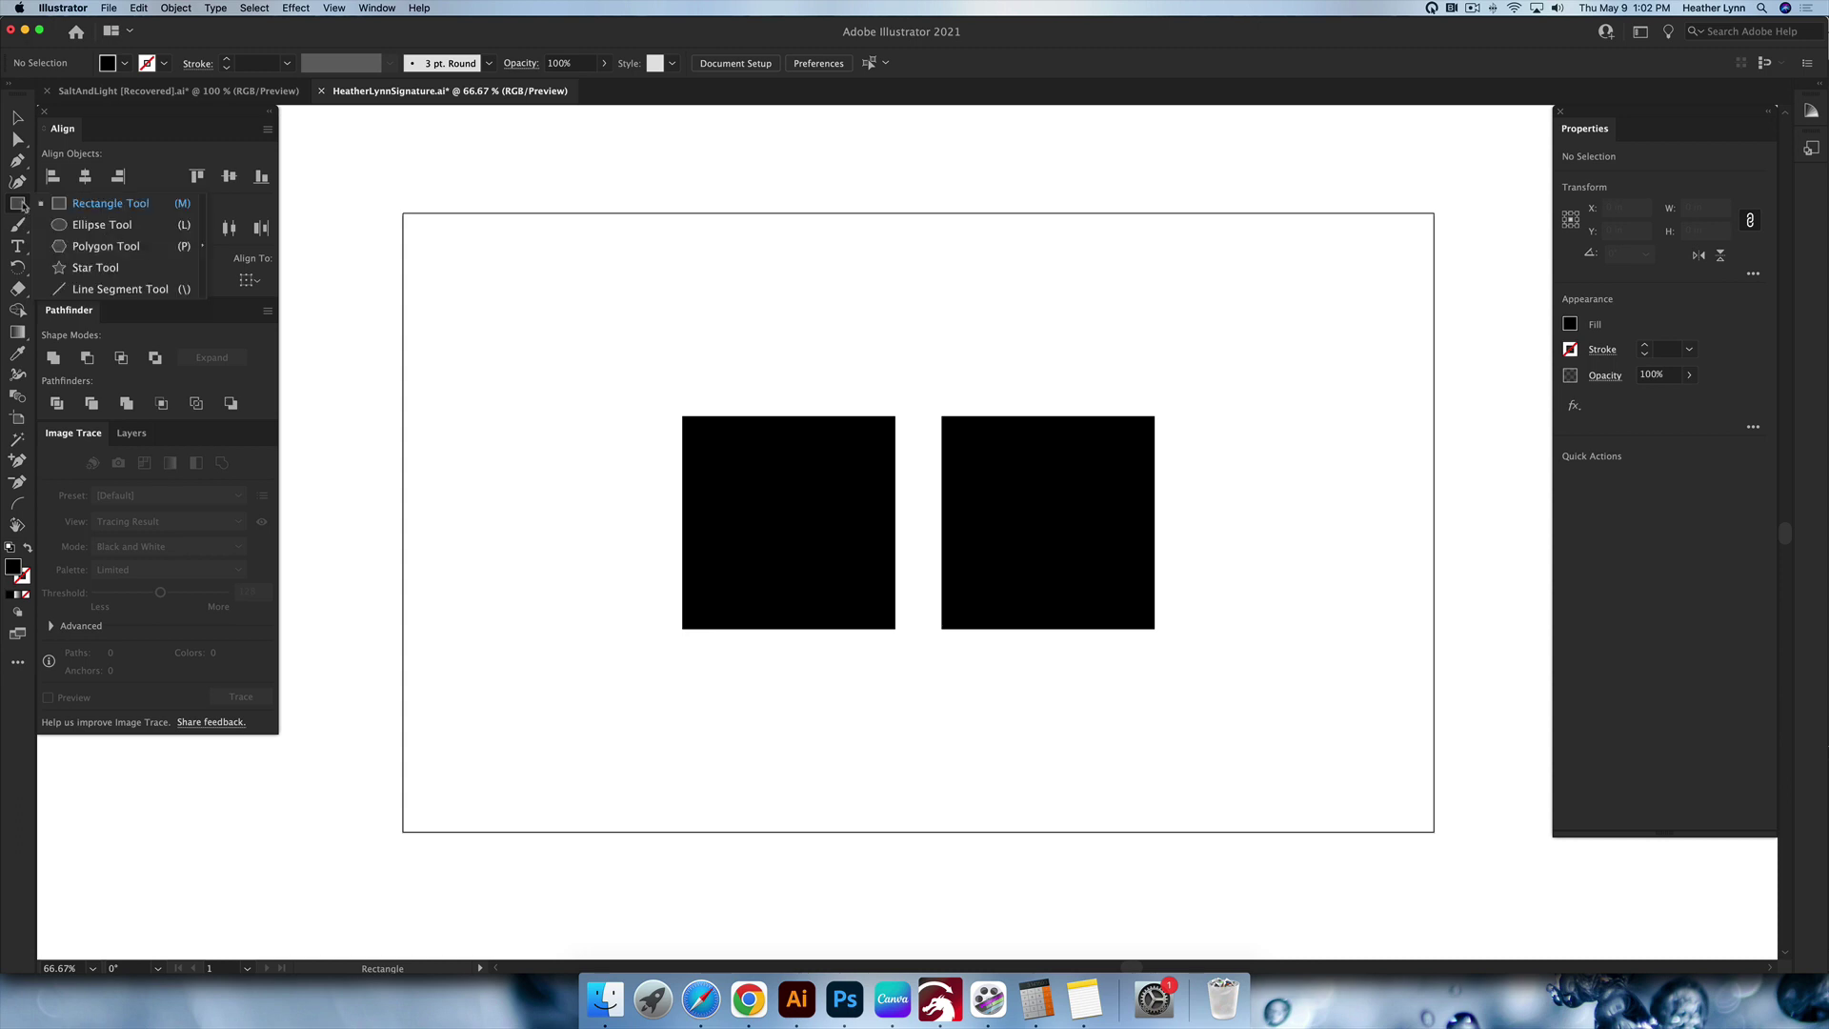
pyautogui.click(24, 206)
pyautogui.click(378, 267)
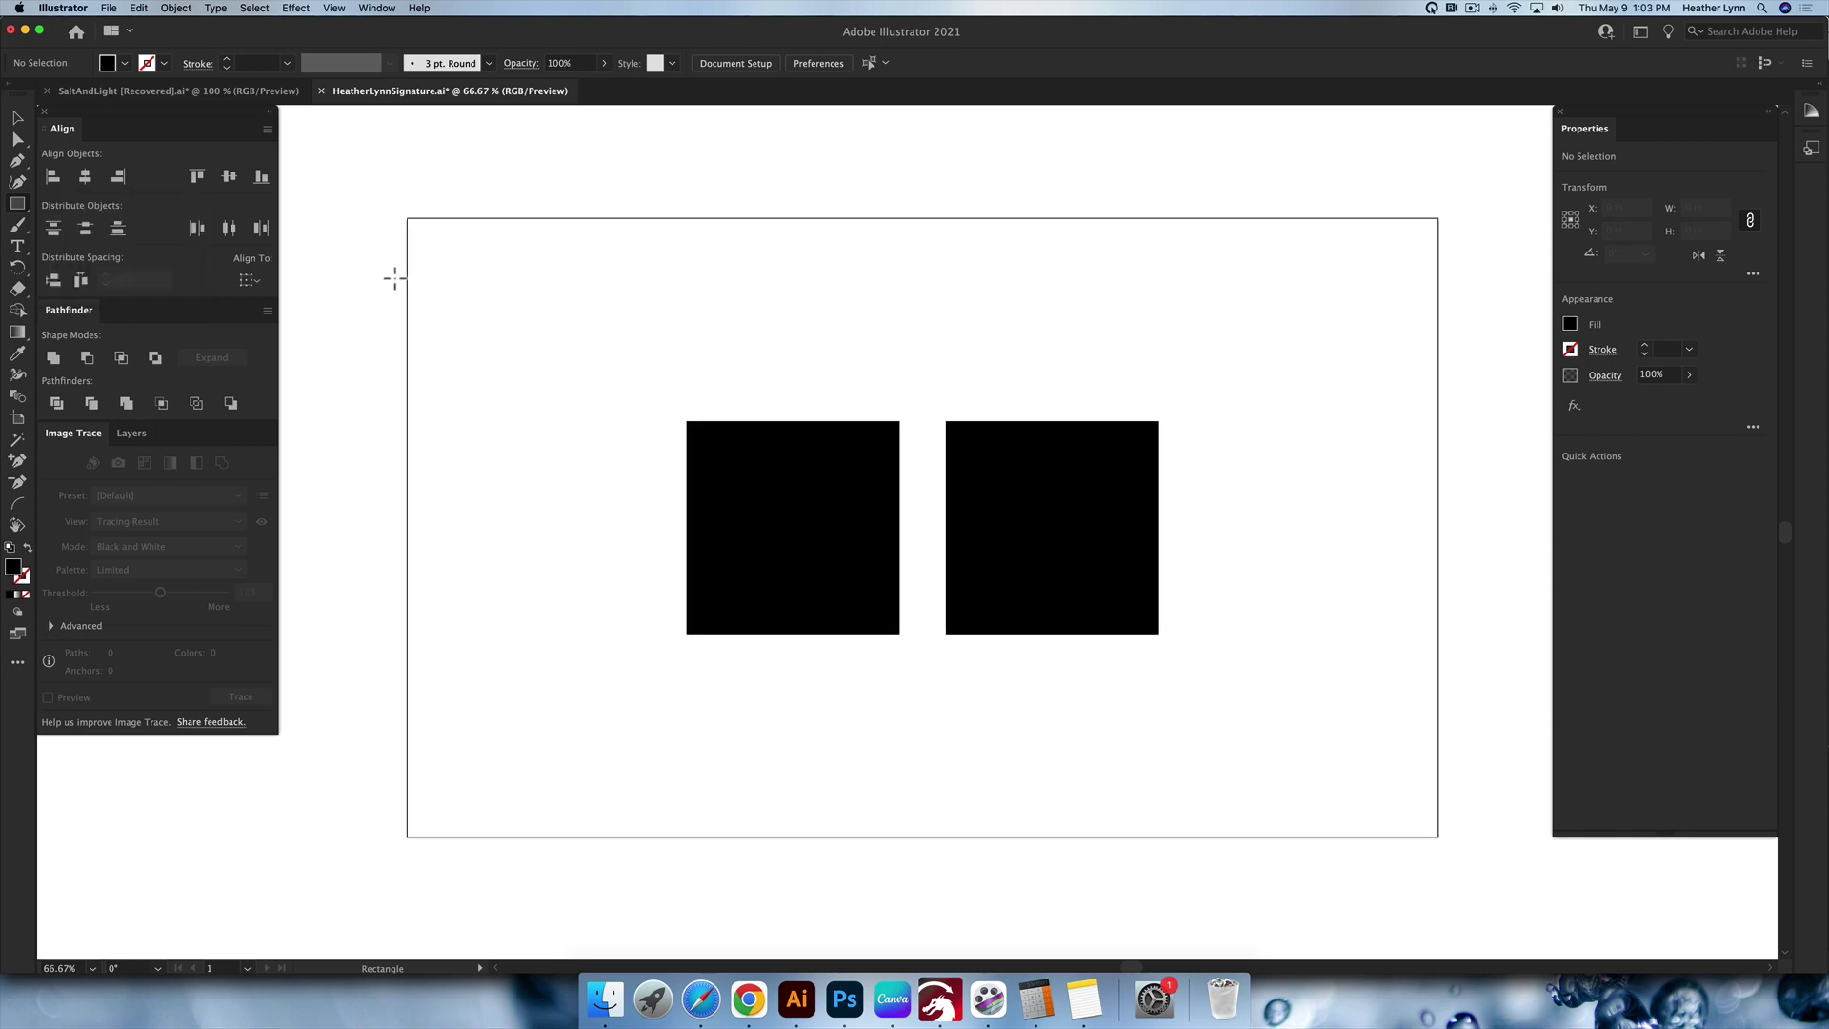
pyautogui.press('v')
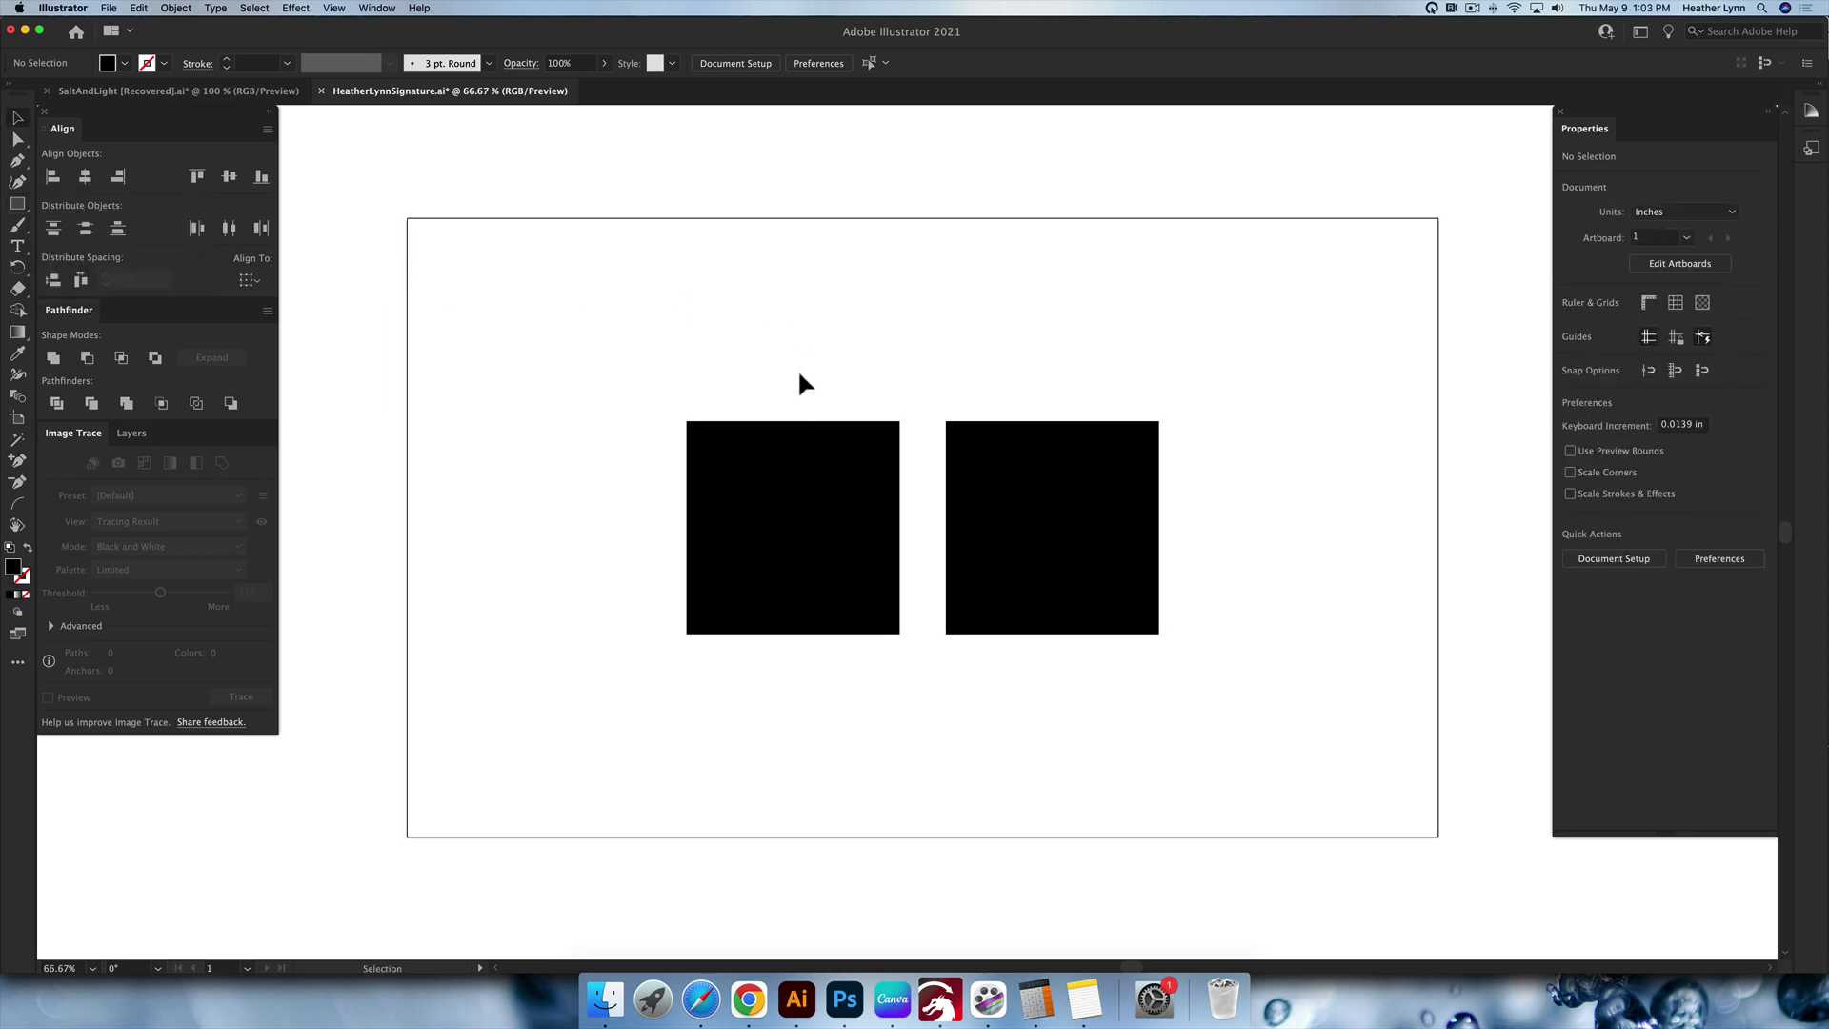
pyautogui.click(800, 461)
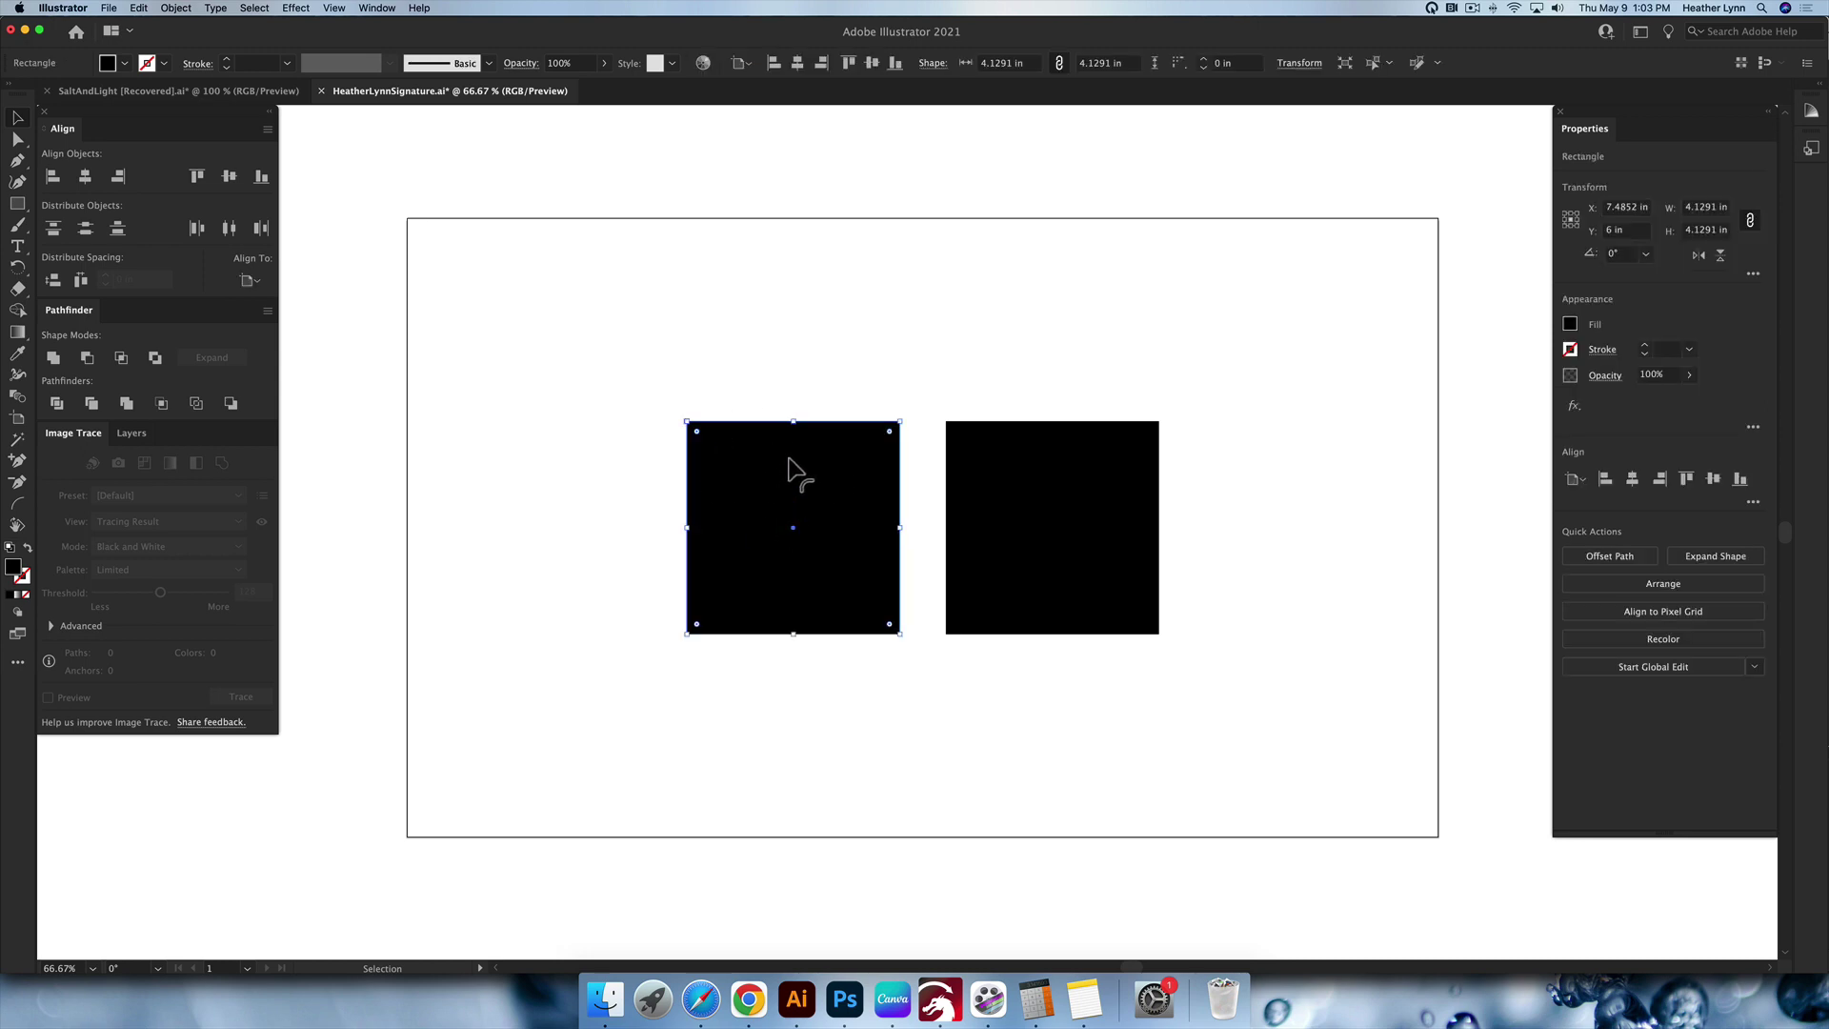
pyautogui.click(21, 207)
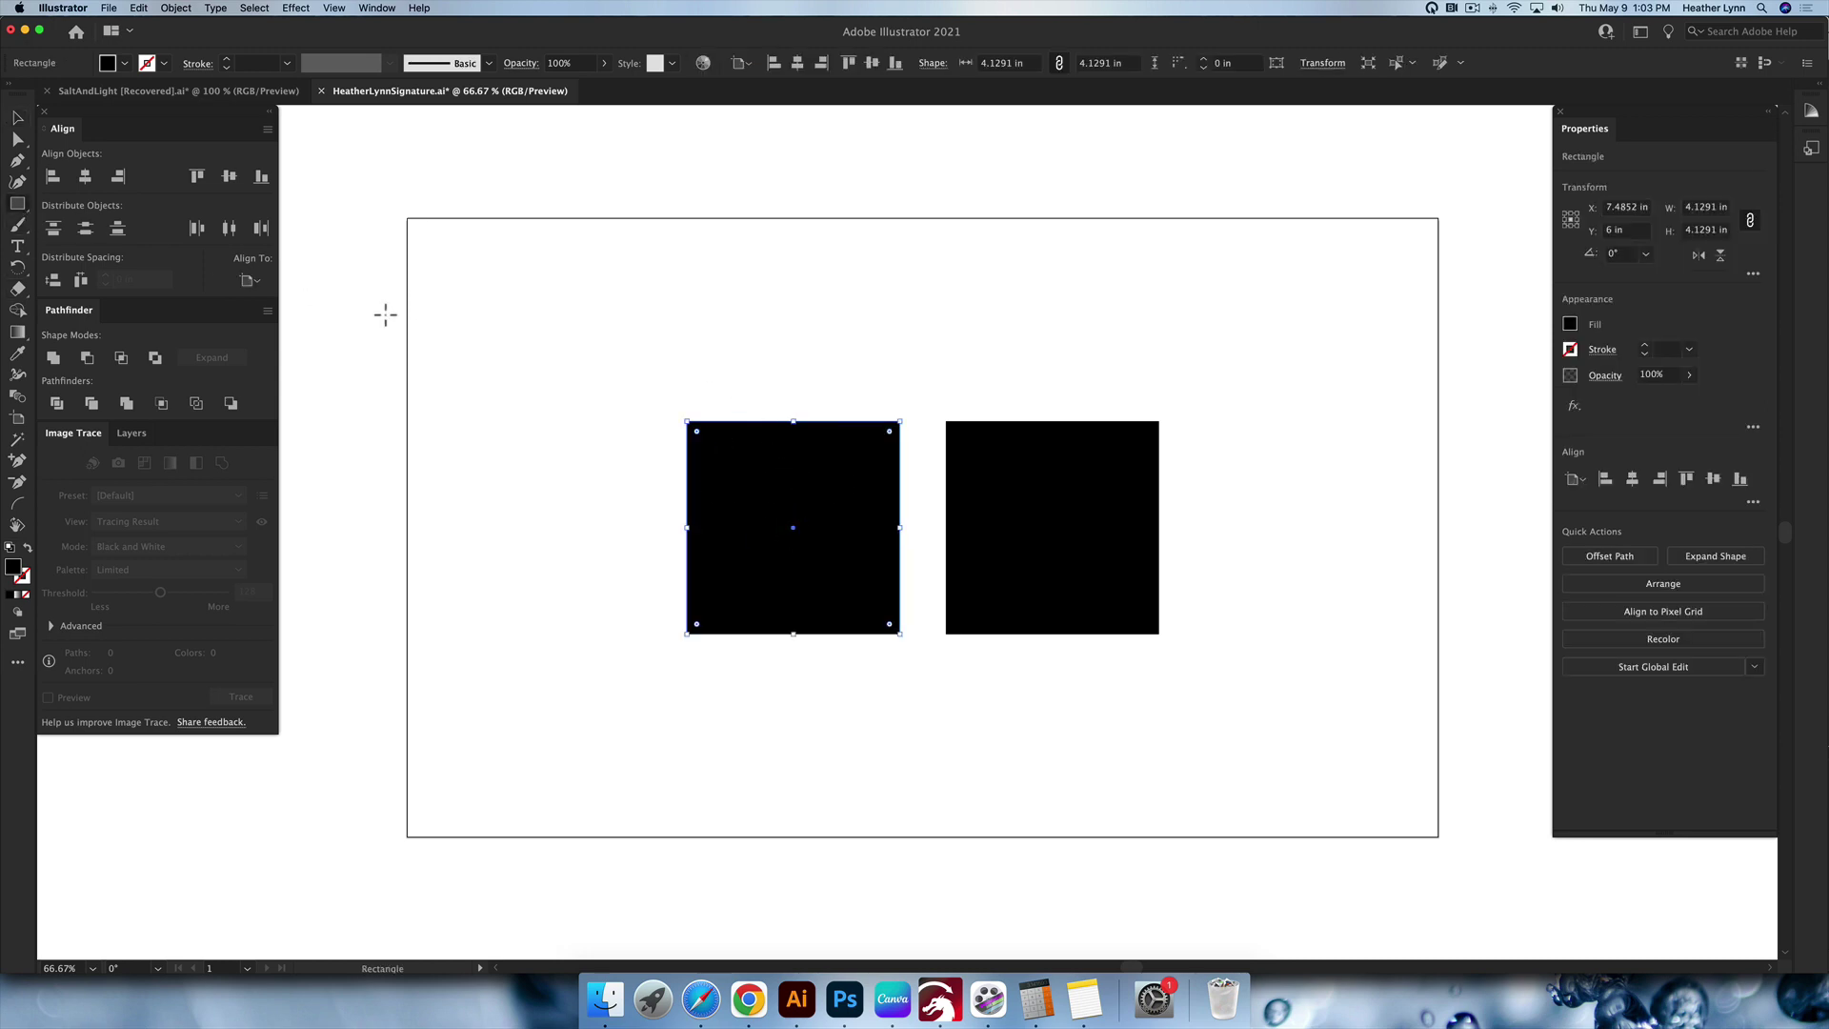
pyautogui.click(539, 314)
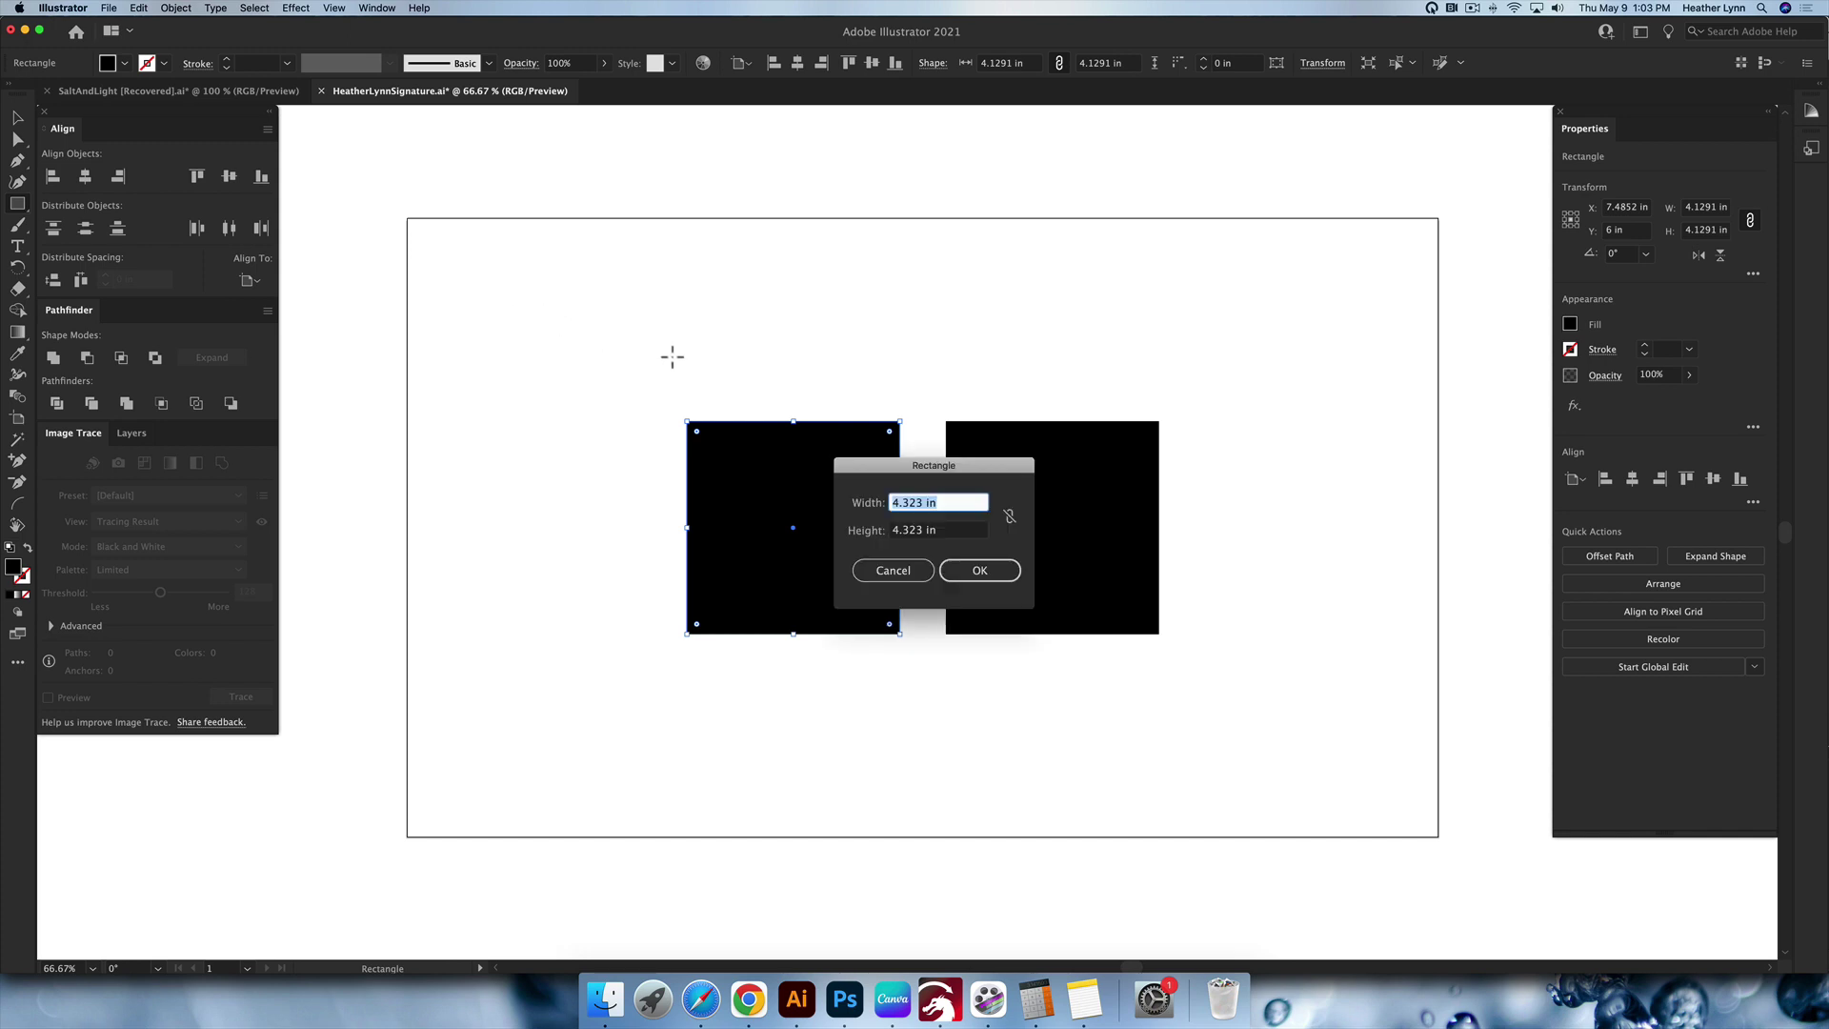
pyautogui.click(890, 568)
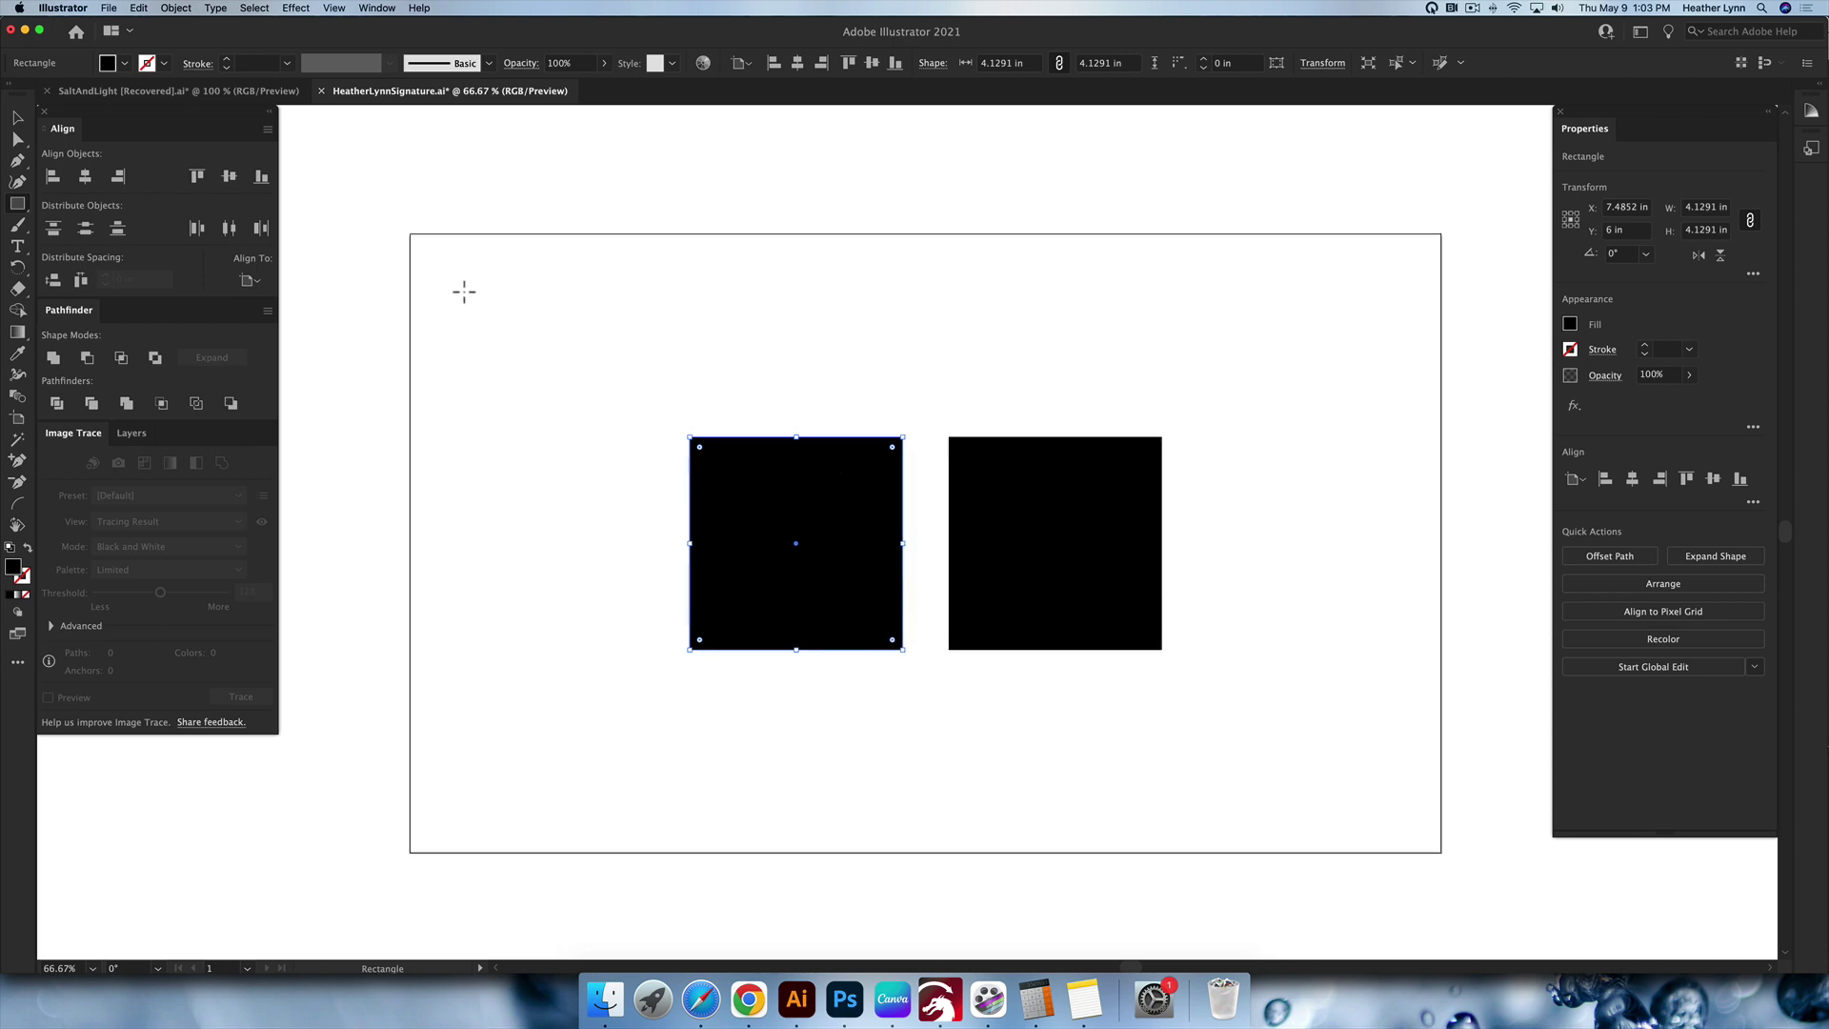
# Draw a trial square about 3.28 in wide near the artboard's upper-left corner and undo it.
pyautogui.moveTo(461, 289); pyautogui.dragTo(886, 325)
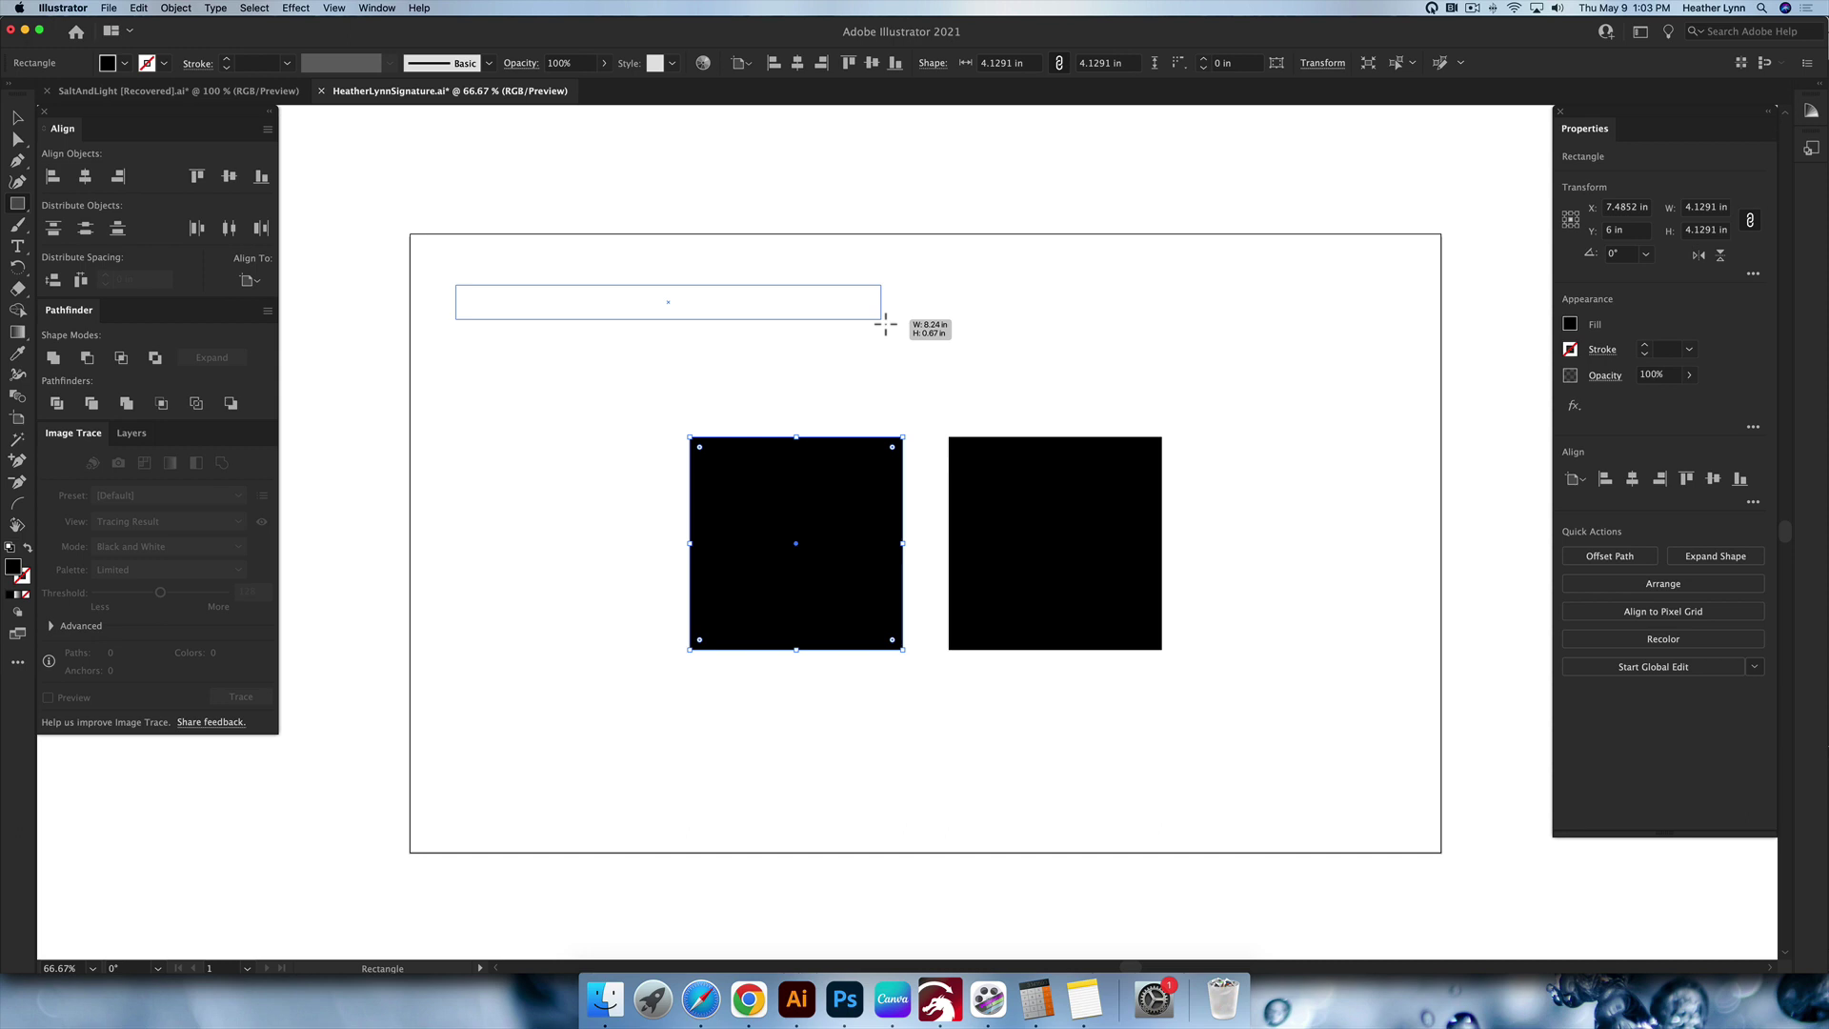
pyautogui.press('shift')
pyautogui.moveTo(886, 325)
pyautogui.mouseDown()
pyautogui.moveTo(641, 319)
pyautogui.moveTo(653, 327)
pyautogui.moveTo(613, 337)
pyautogui.moveTo(661, 359)
pyautogui.moveTo(605, 330)
pyautogui.moveTo(629, 356)
pyautogui.mouseUp()
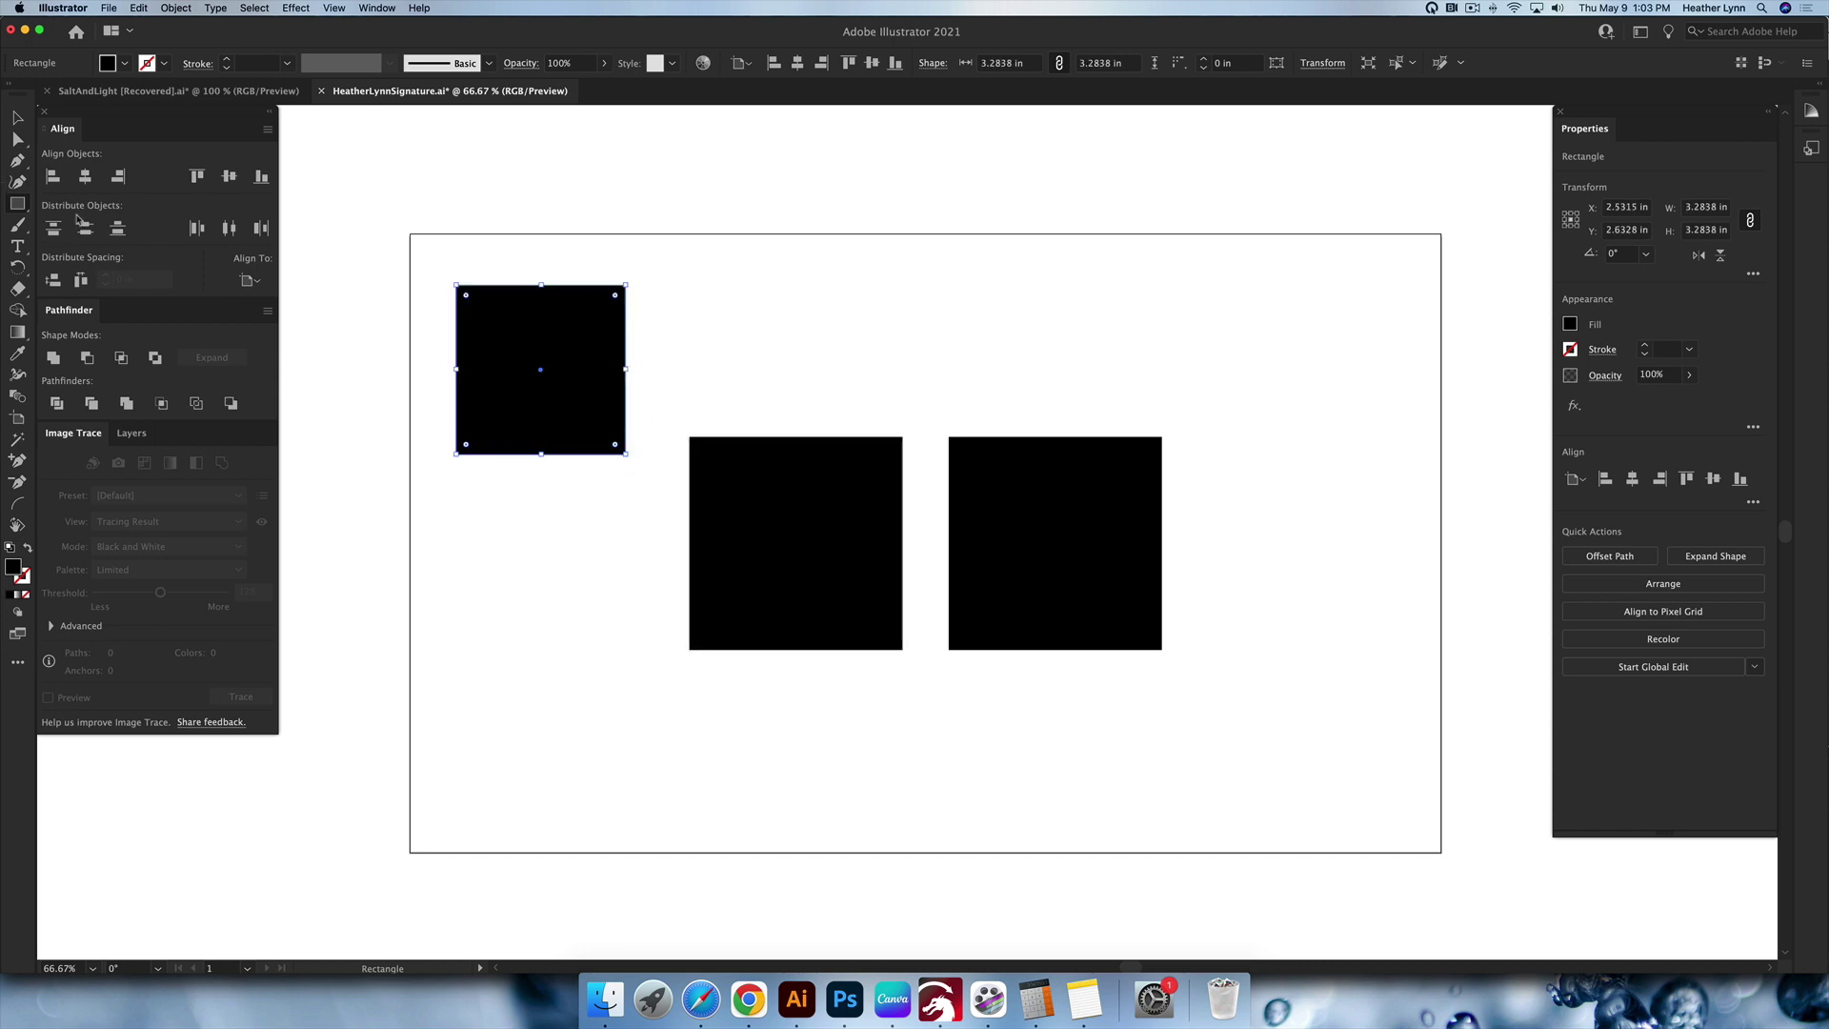
pyautogui.press('super+z')
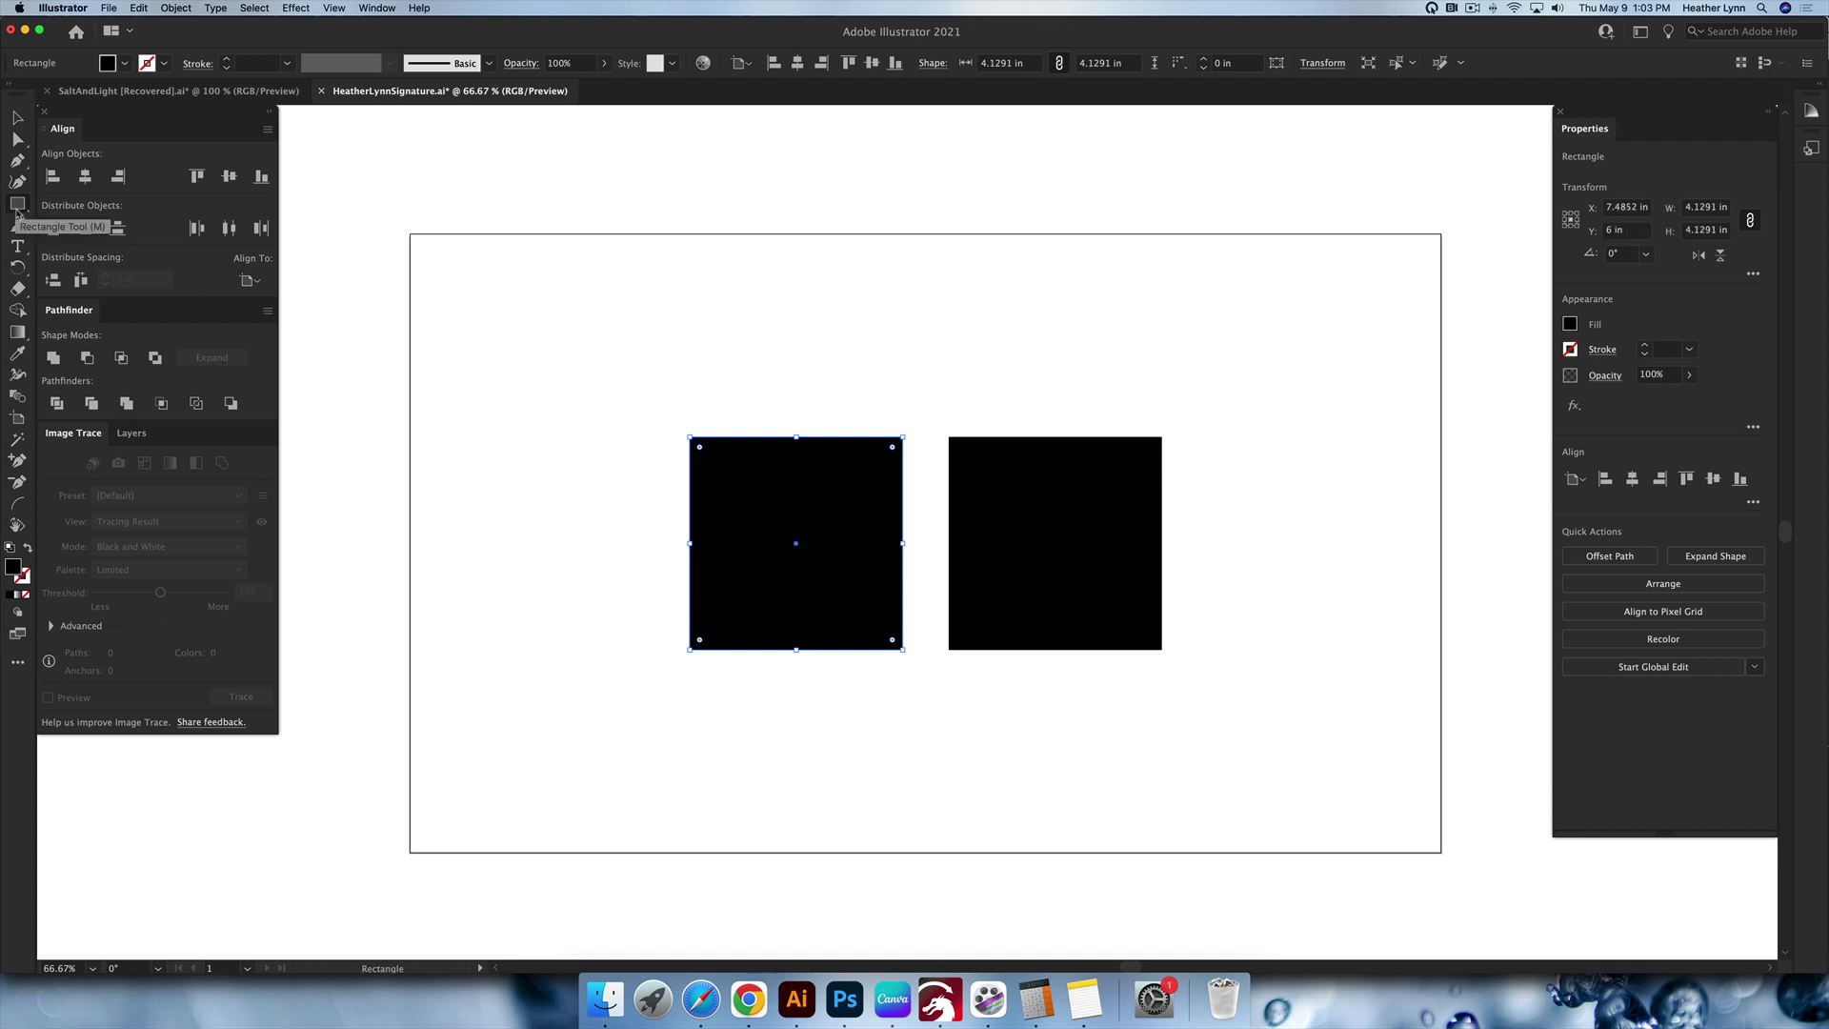
# Draw a trial circle about 2.45 in across near the artboard's upper-left corner and delete it.
pyautogui.press('l')
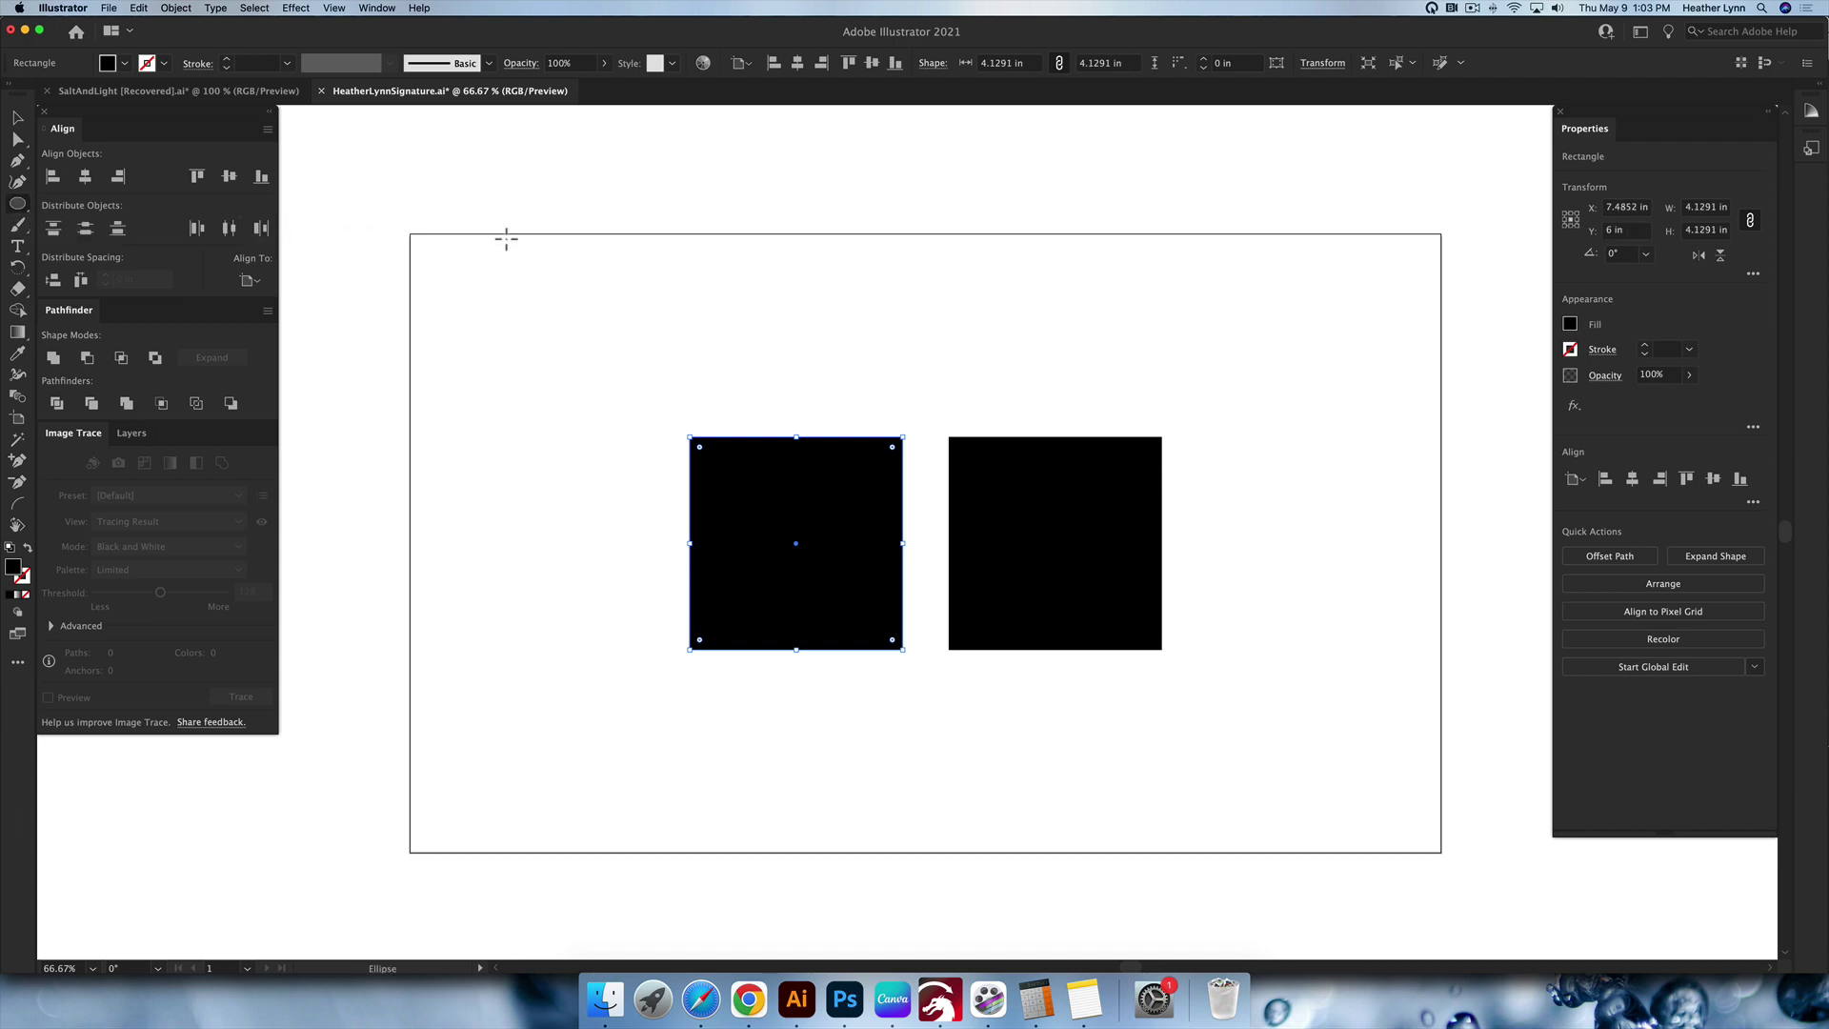
pyautogui.moveTo(17, 206); pyautogui.dragTo(103, 232)
pyautogui.moveTo(477, 291); pyautogui.dragTo(602, 339)
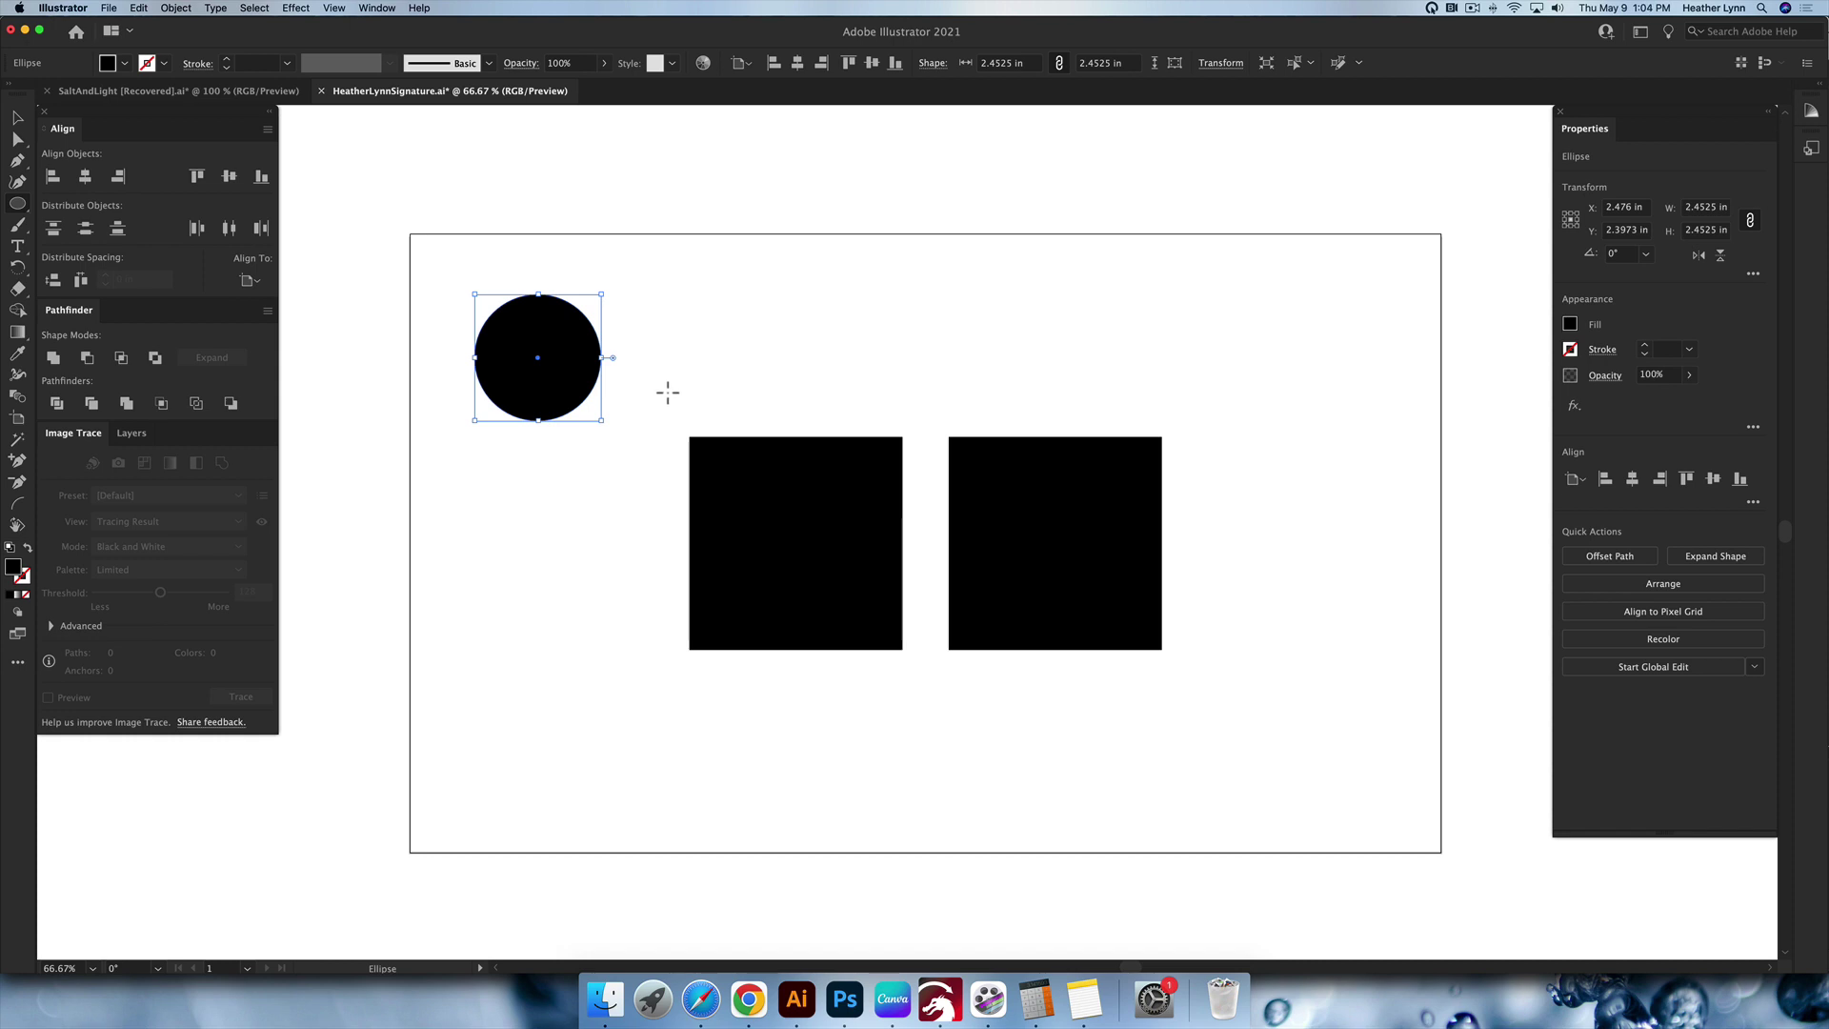
pyautogui.press('Delete')
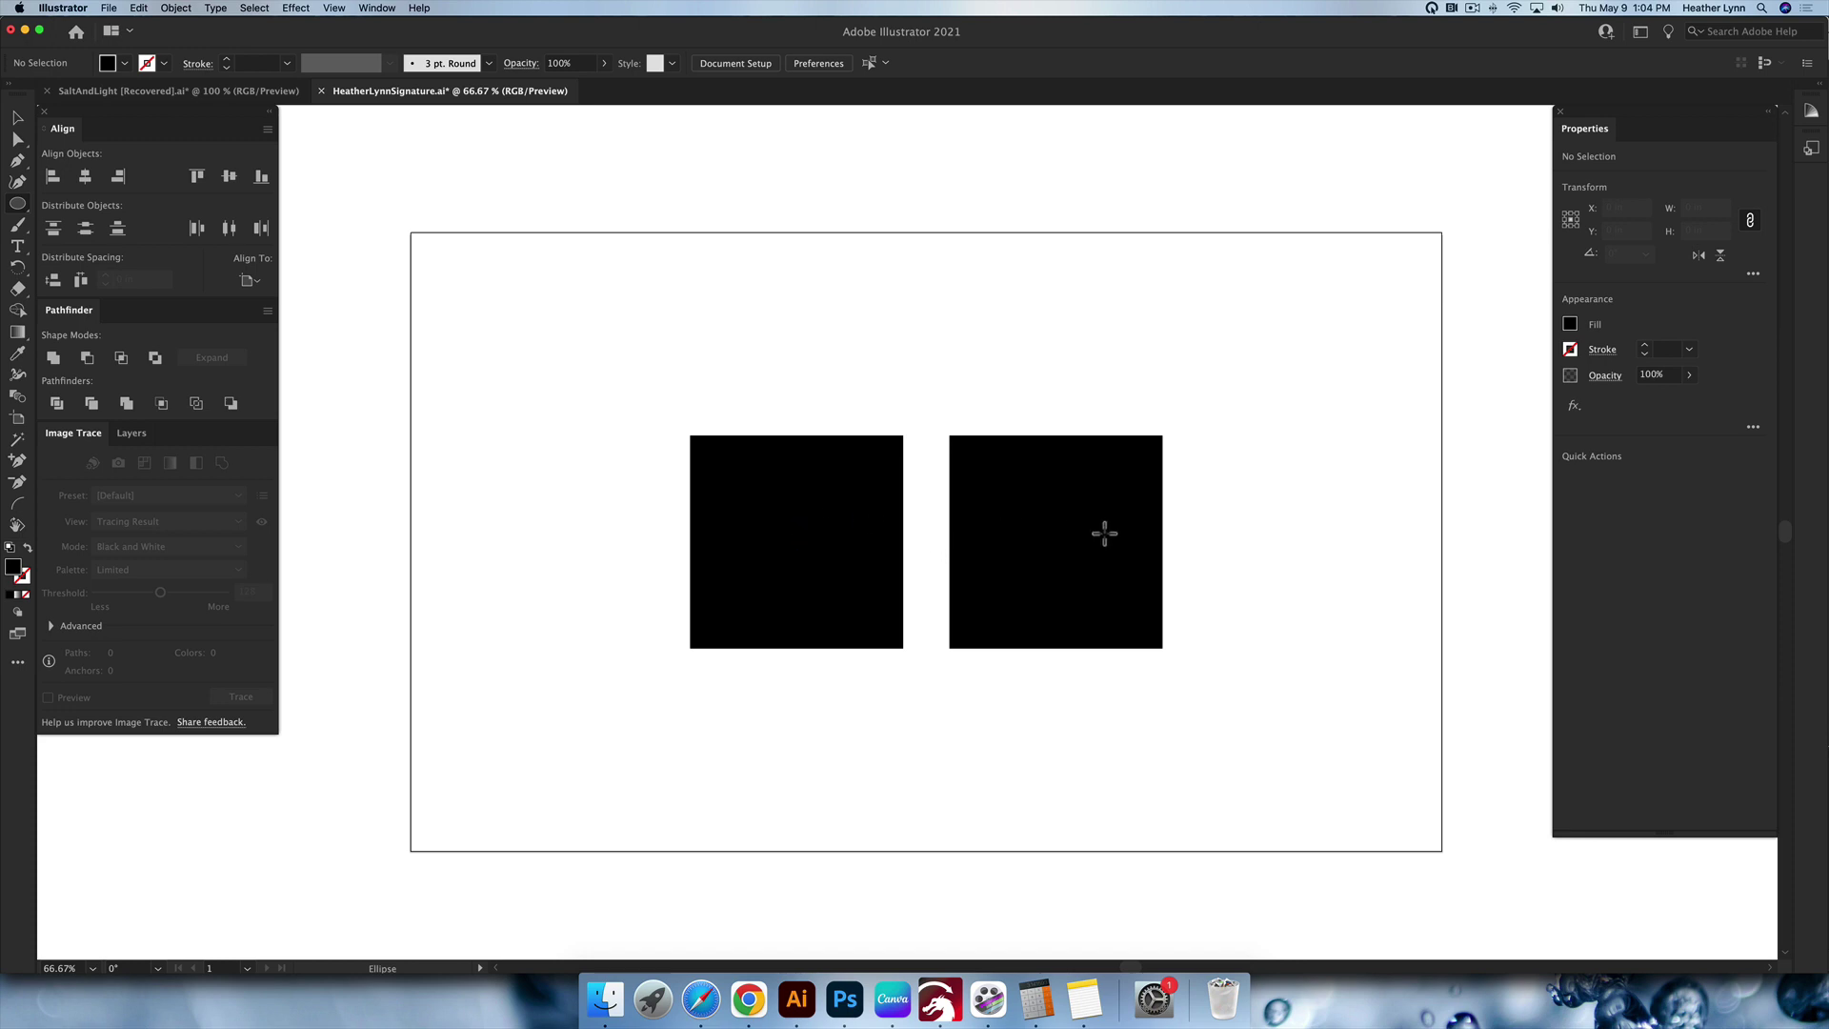
# Overlap the two black squares diagonally at their corners and move the pair to about X 9.41 in, Y 5.93 in.
pyautogui.press('v')
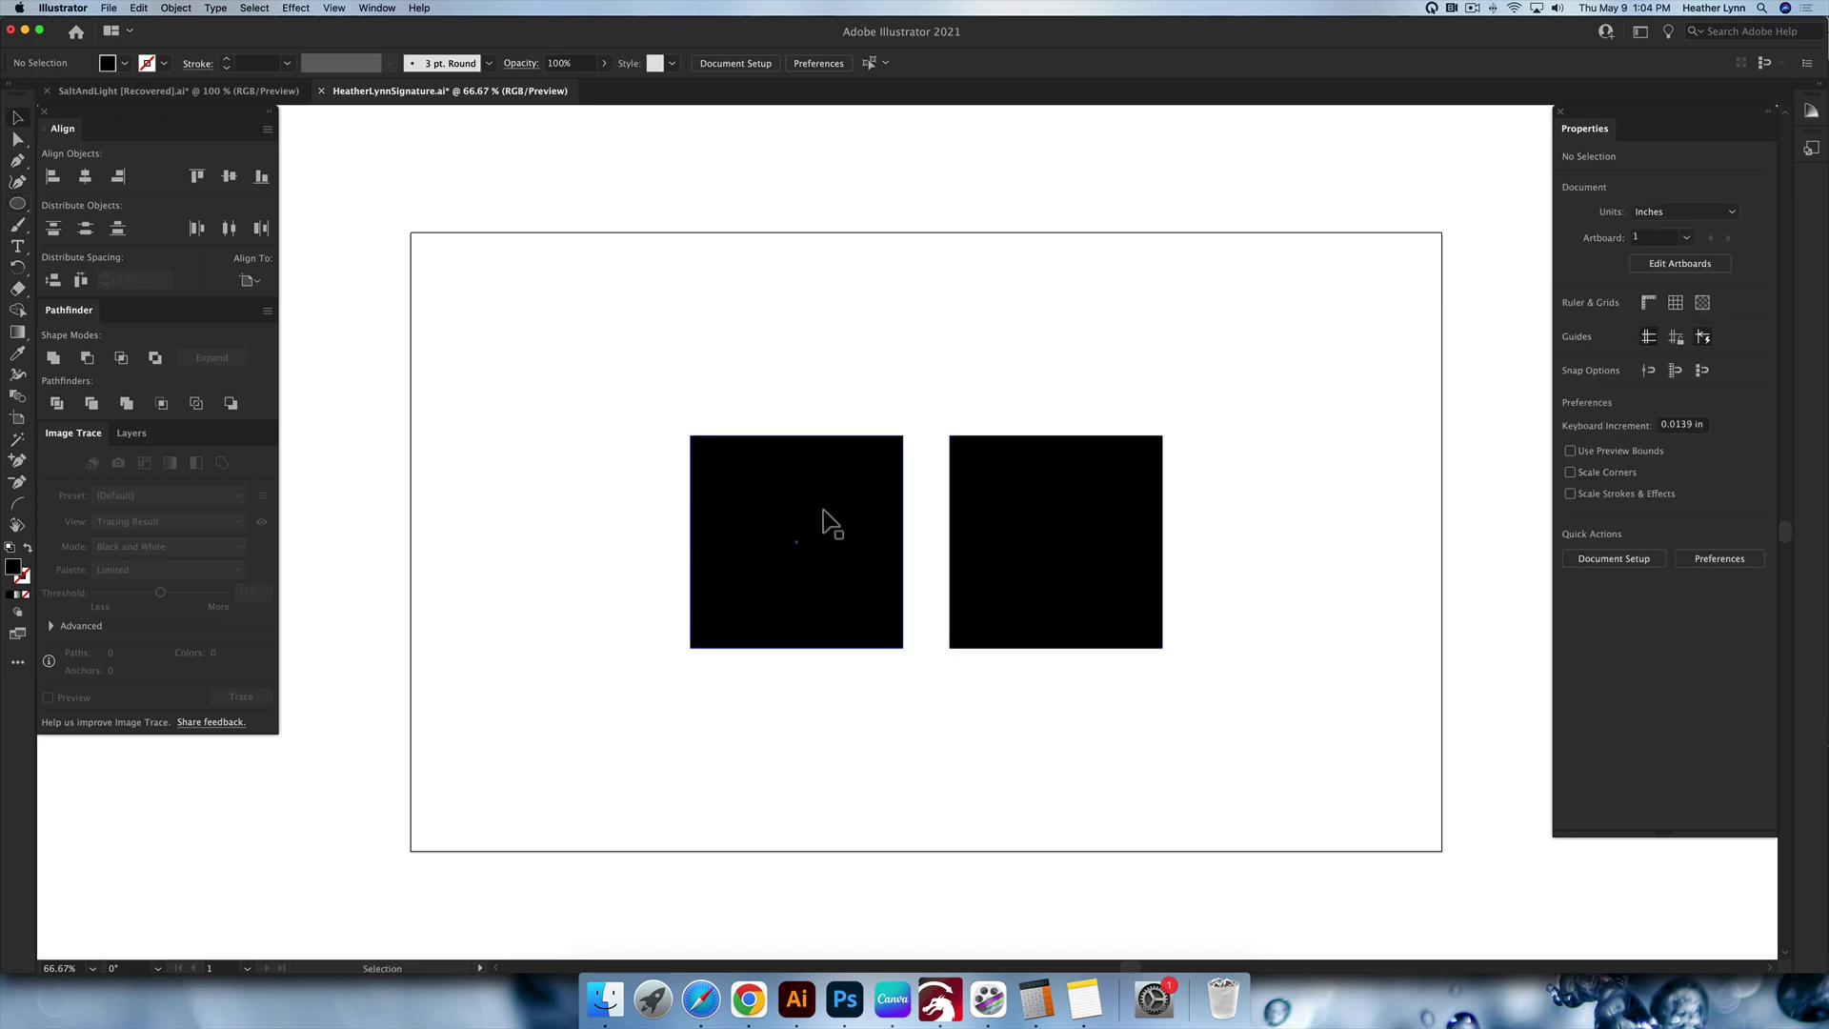
pyautogui.moveTo(829, 519); pyautogui.dragTo(823, 435)
pyautogui.moveTo(1061, 572); pyautogui.dragTo(943, 605)
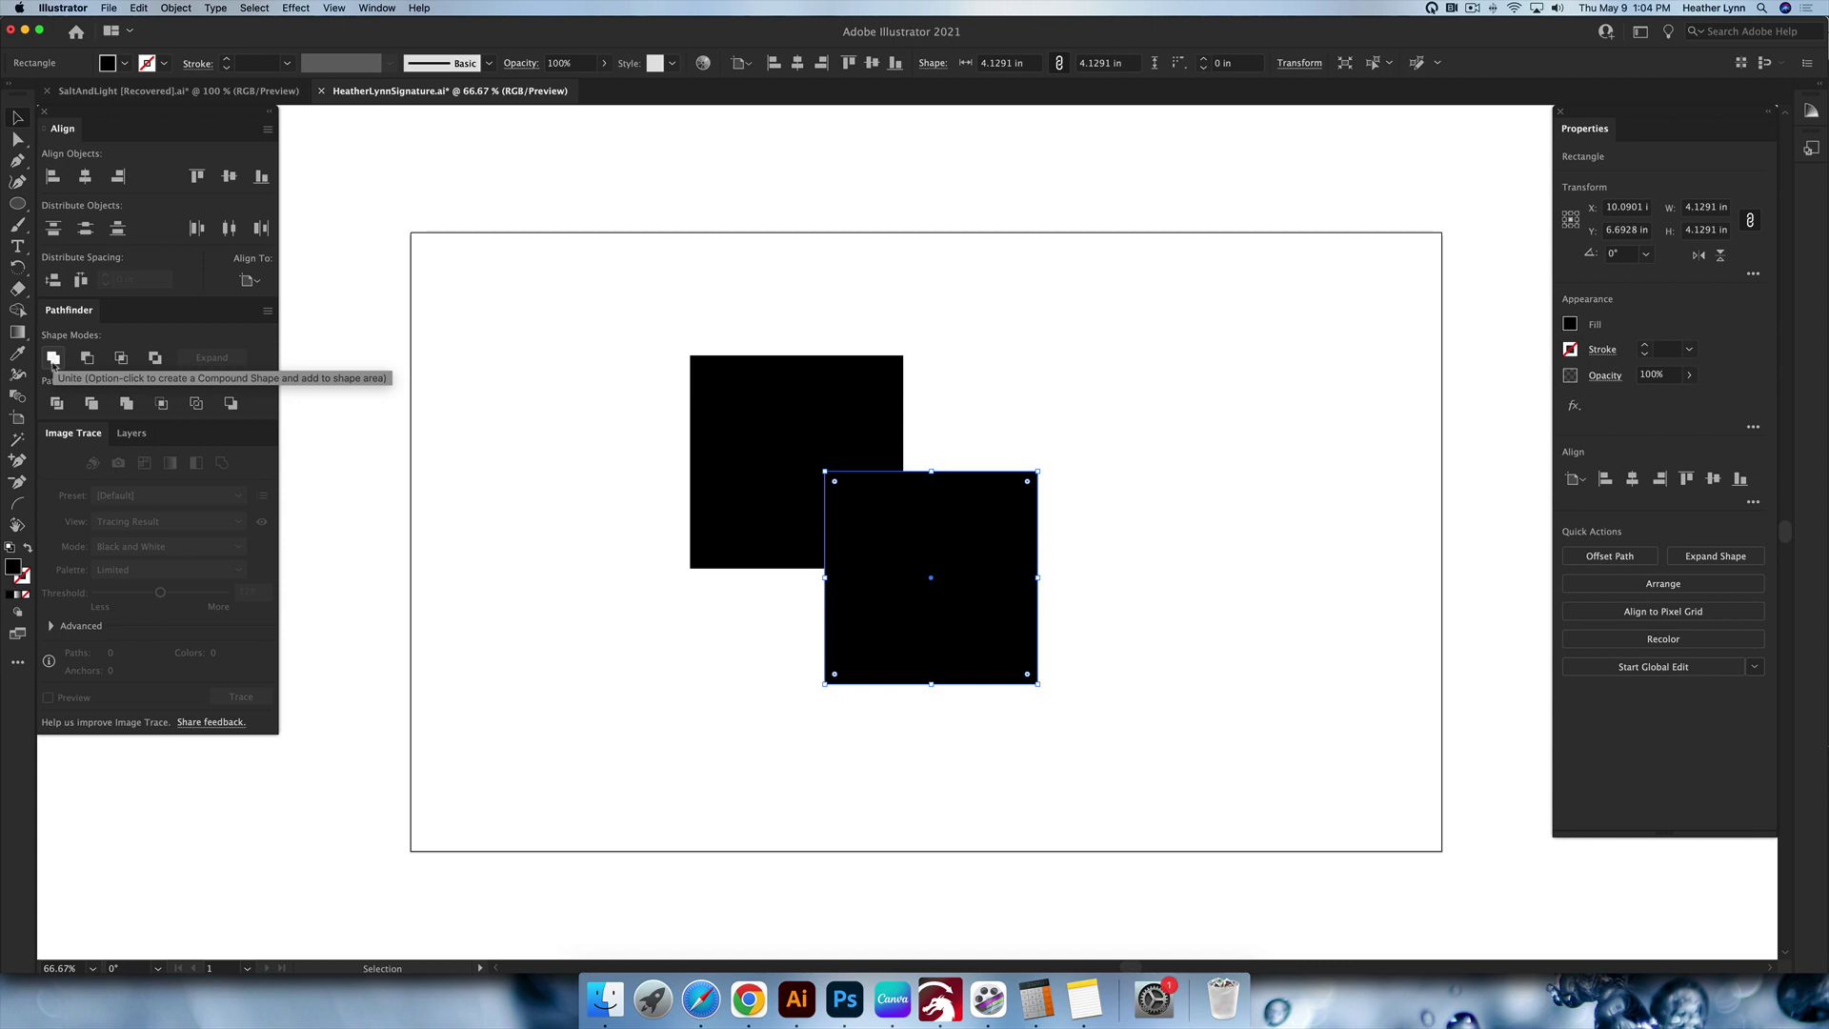
pyautogui.click(616, 467)
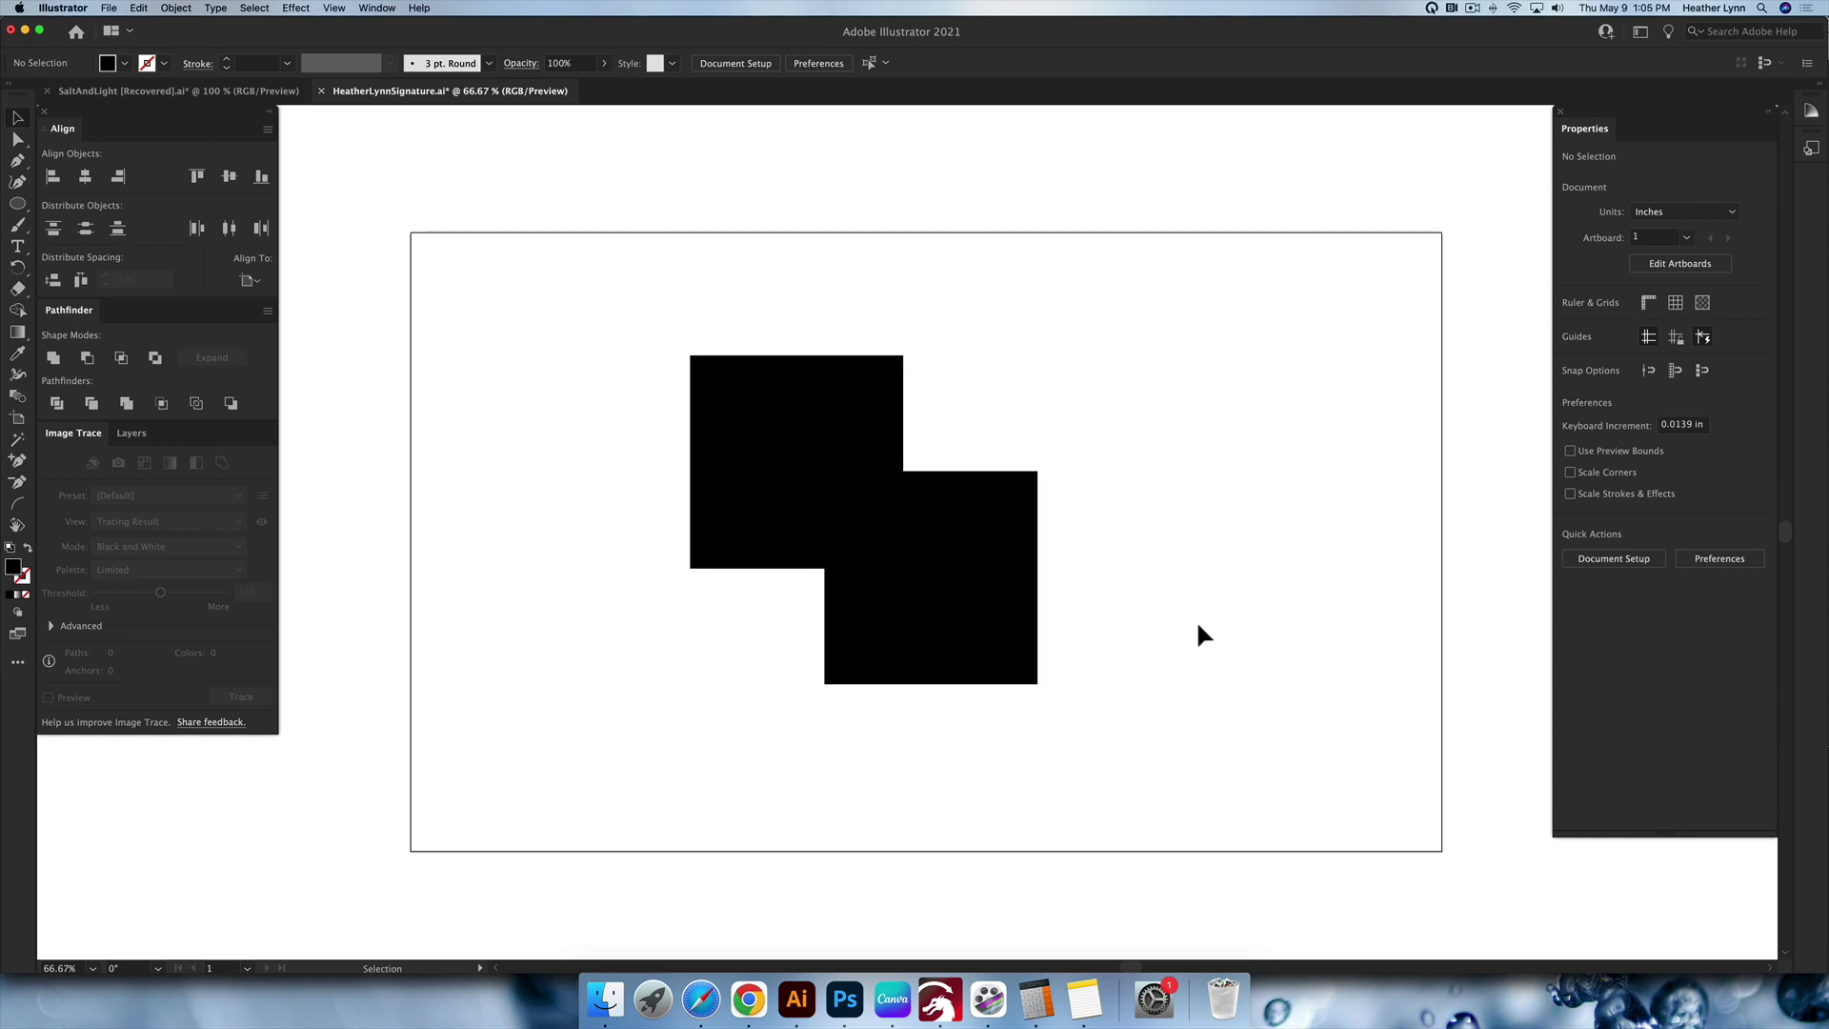
pyautogui.moveTo(1235, 637); pyautogui.dragTo(706, 373)
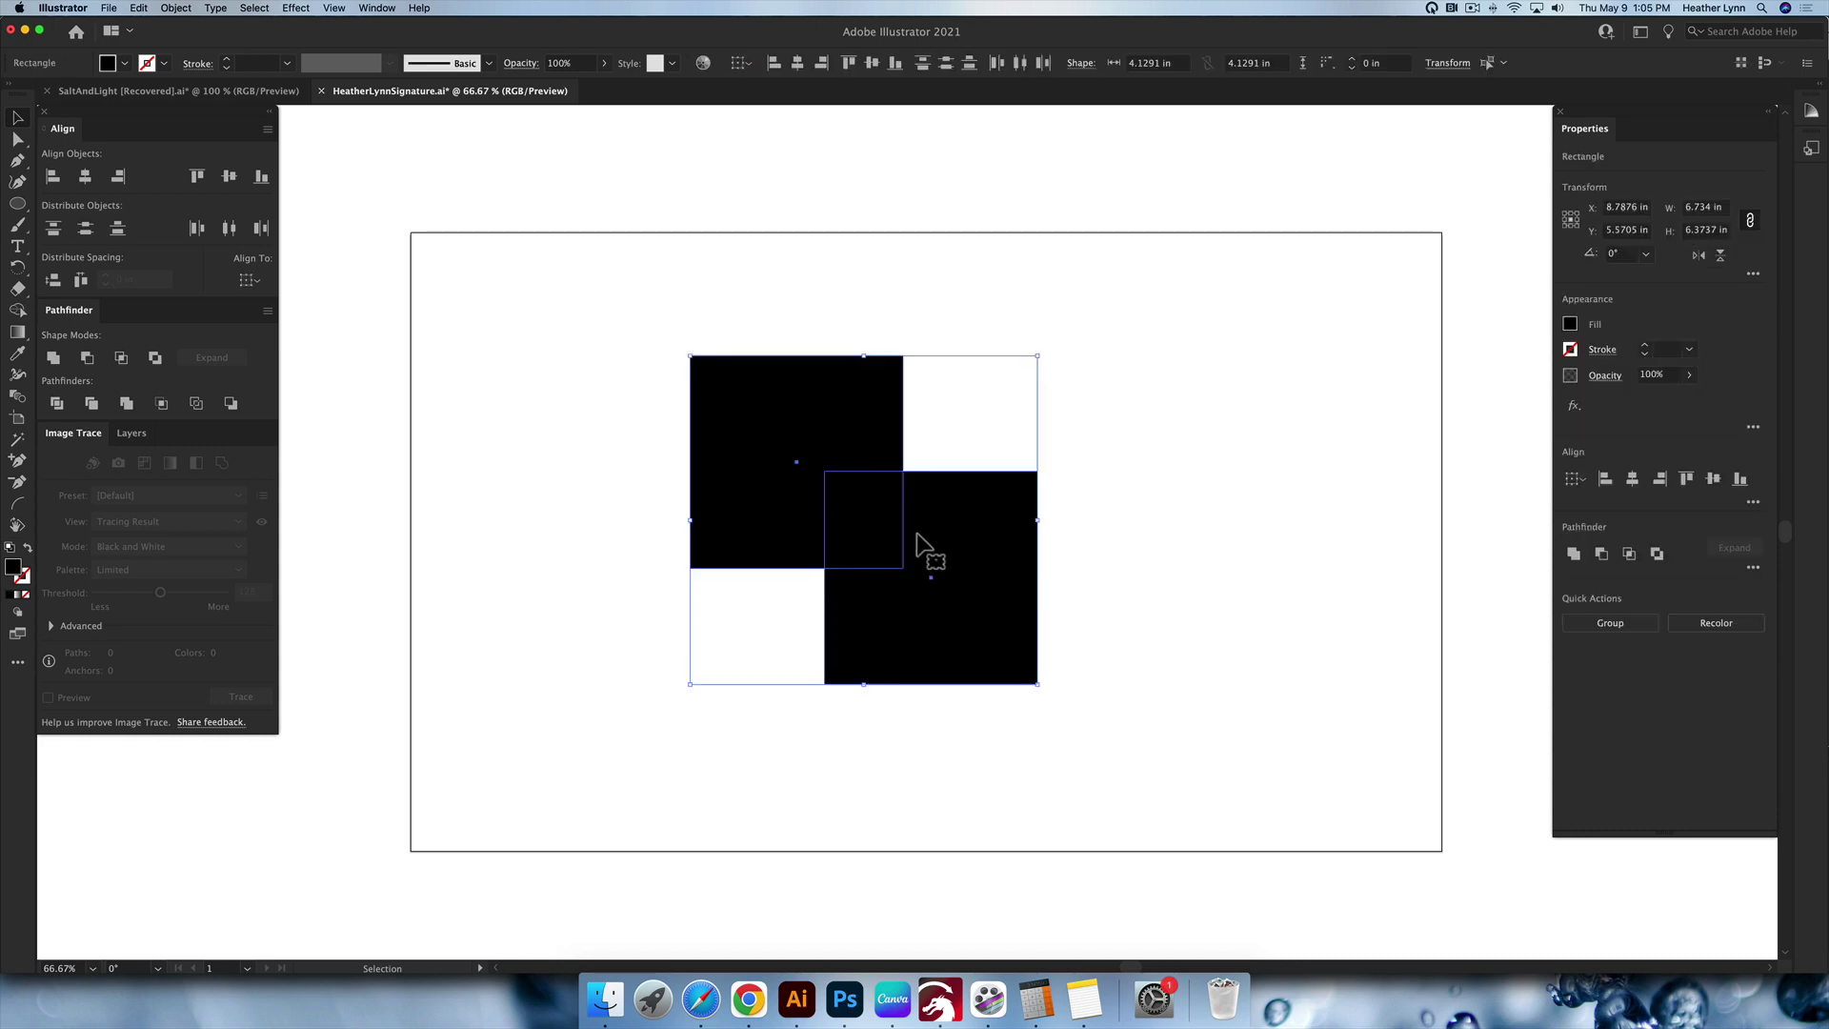
pyautogui.moveTo(839, 530); pyautogui.dragTo(870, 551)
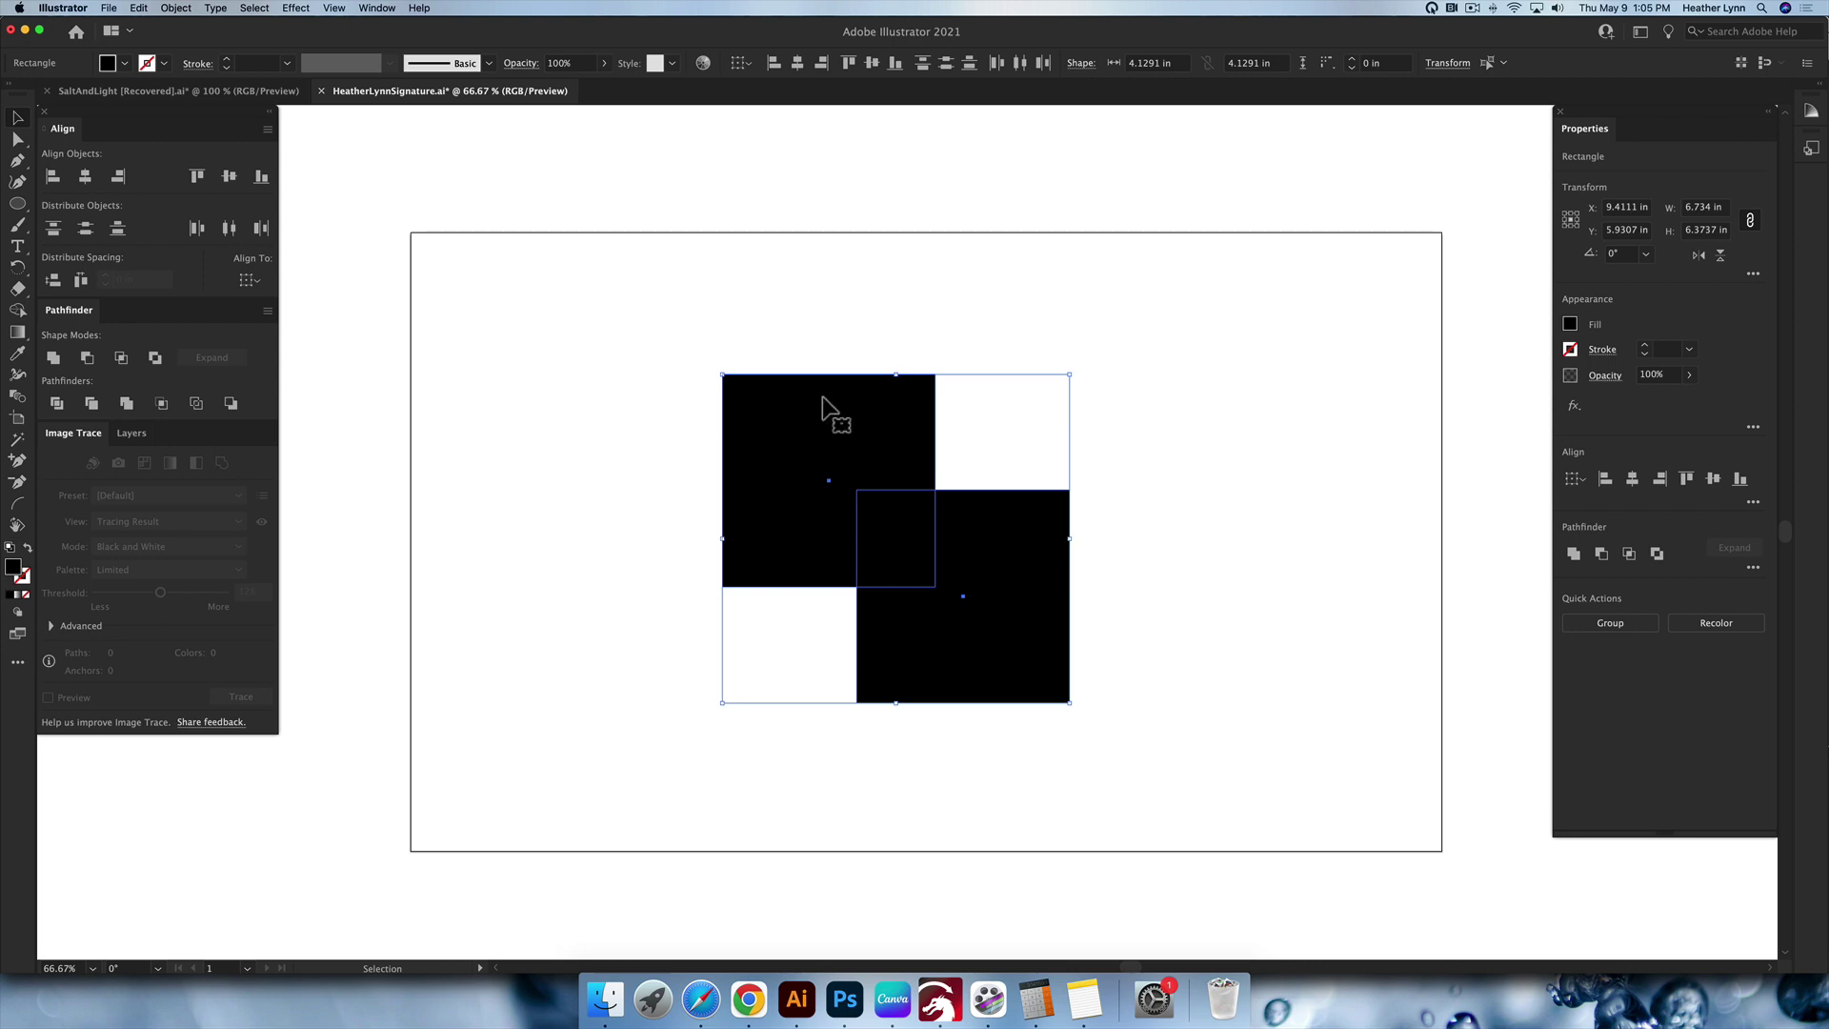
# Switch to Outline view and unite the two overlapping squares into a single shape with Pathfinder.
pyautogui.click(347, 16)
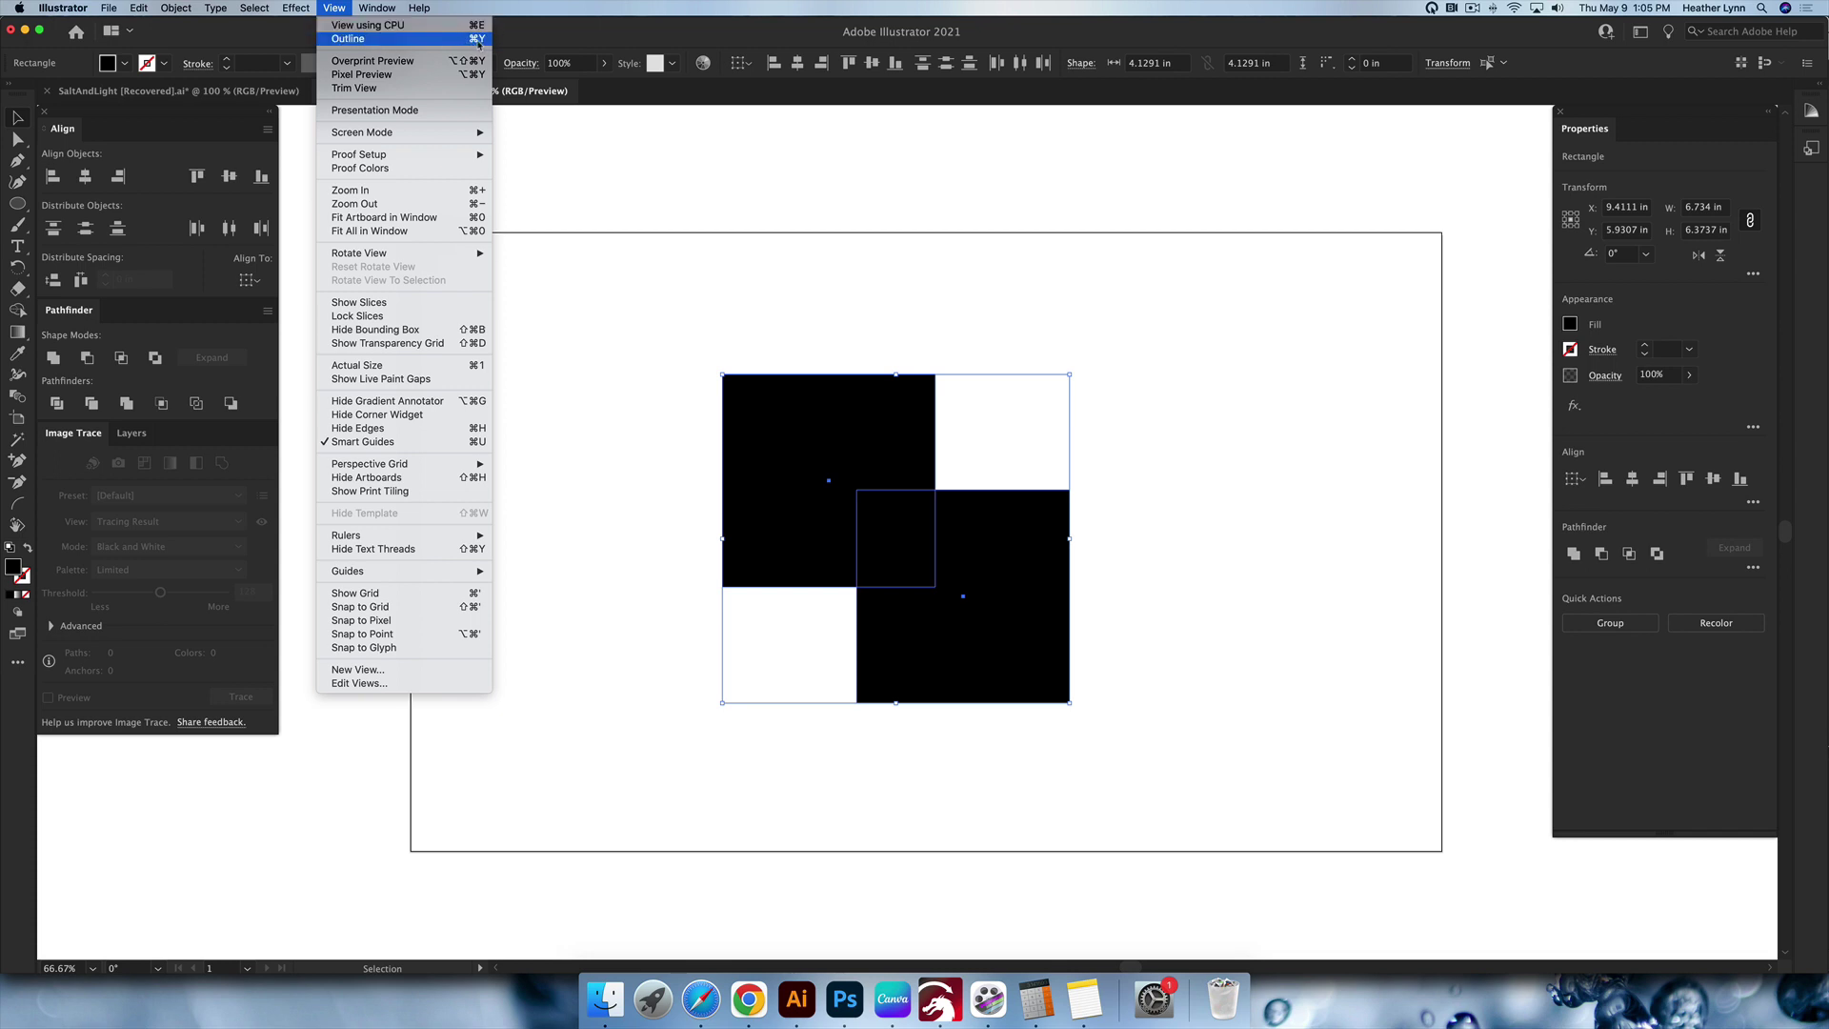
pyautogui.click(360, 40)
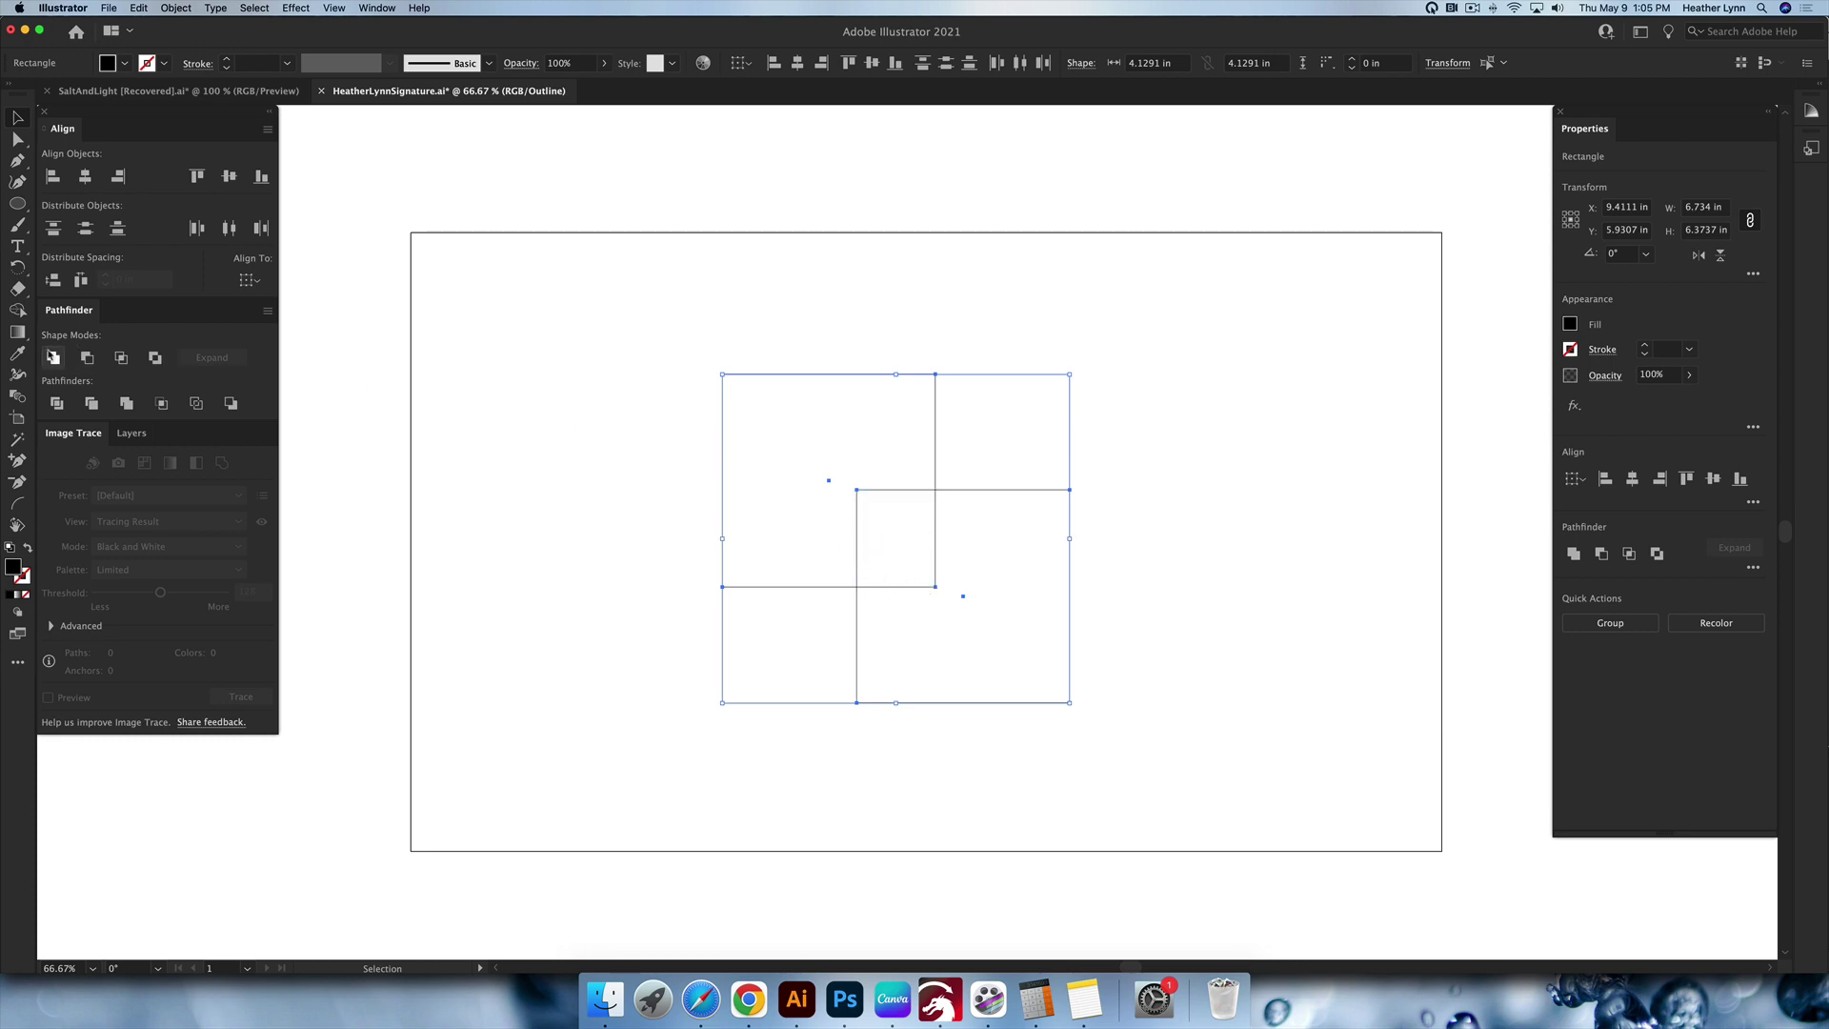
pyautogui.click(53, 359)
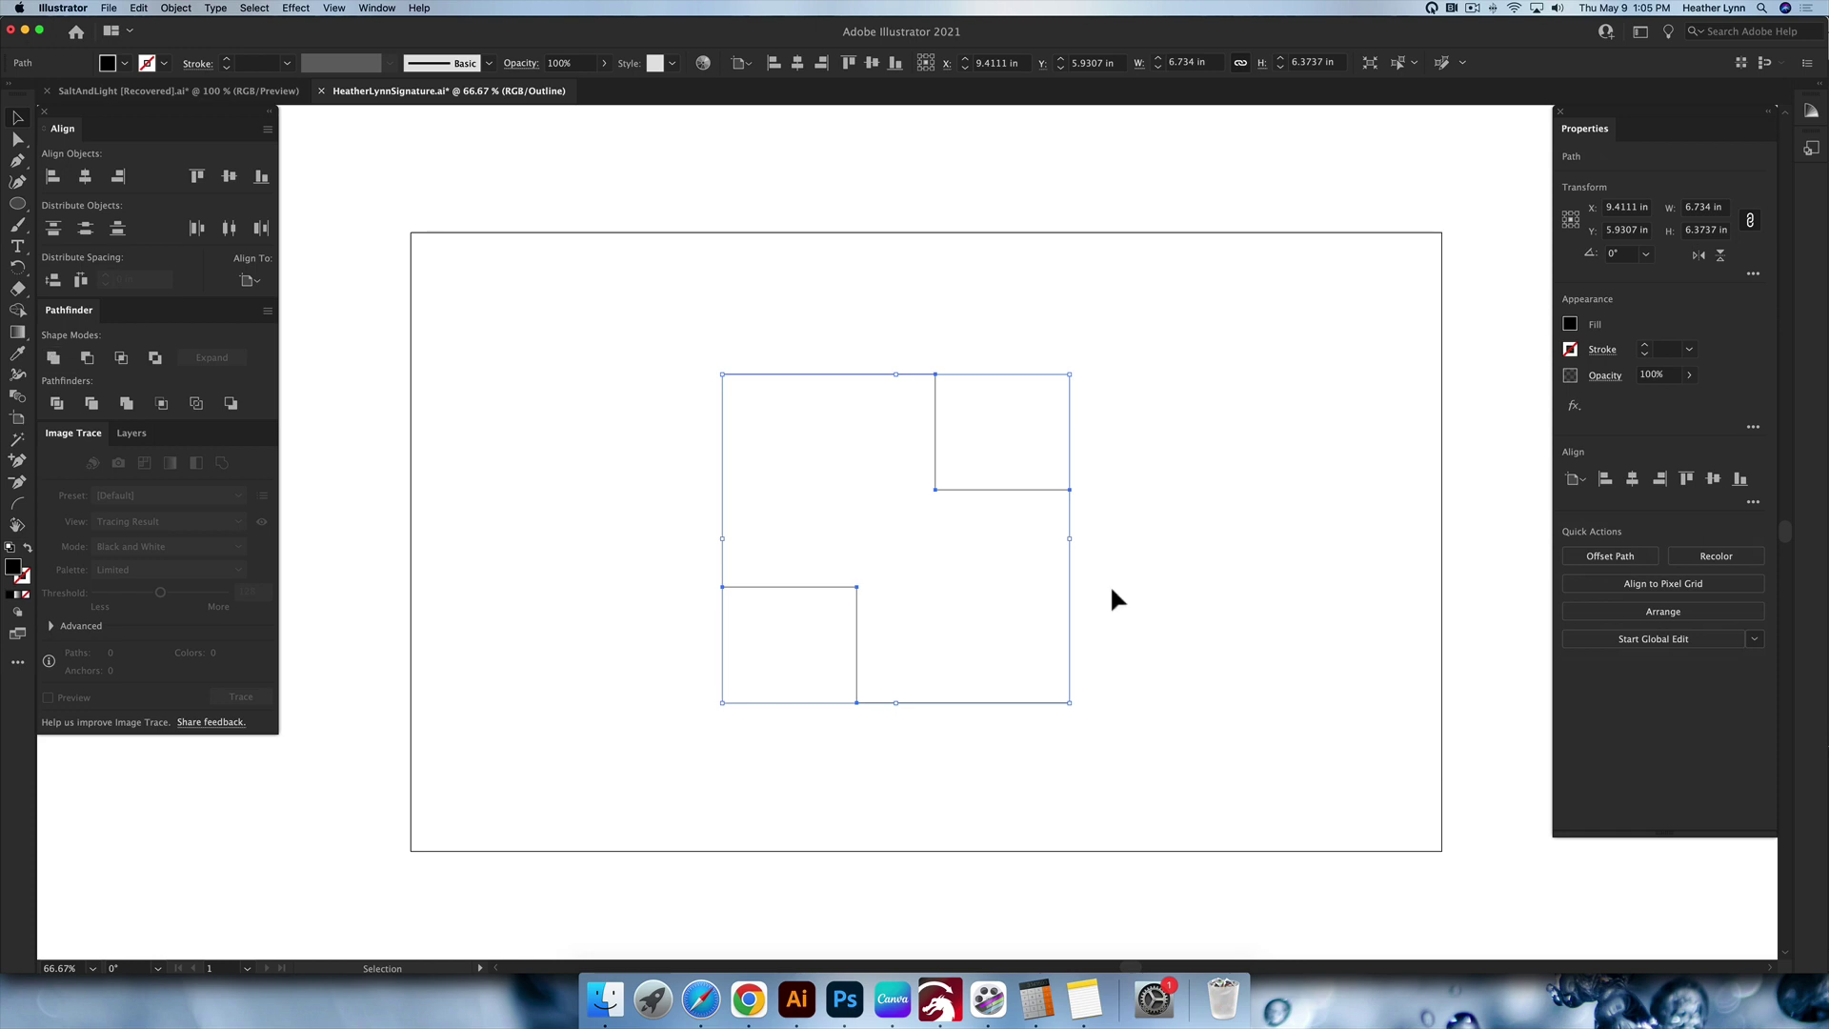
pyautogui.click(1189, 569)
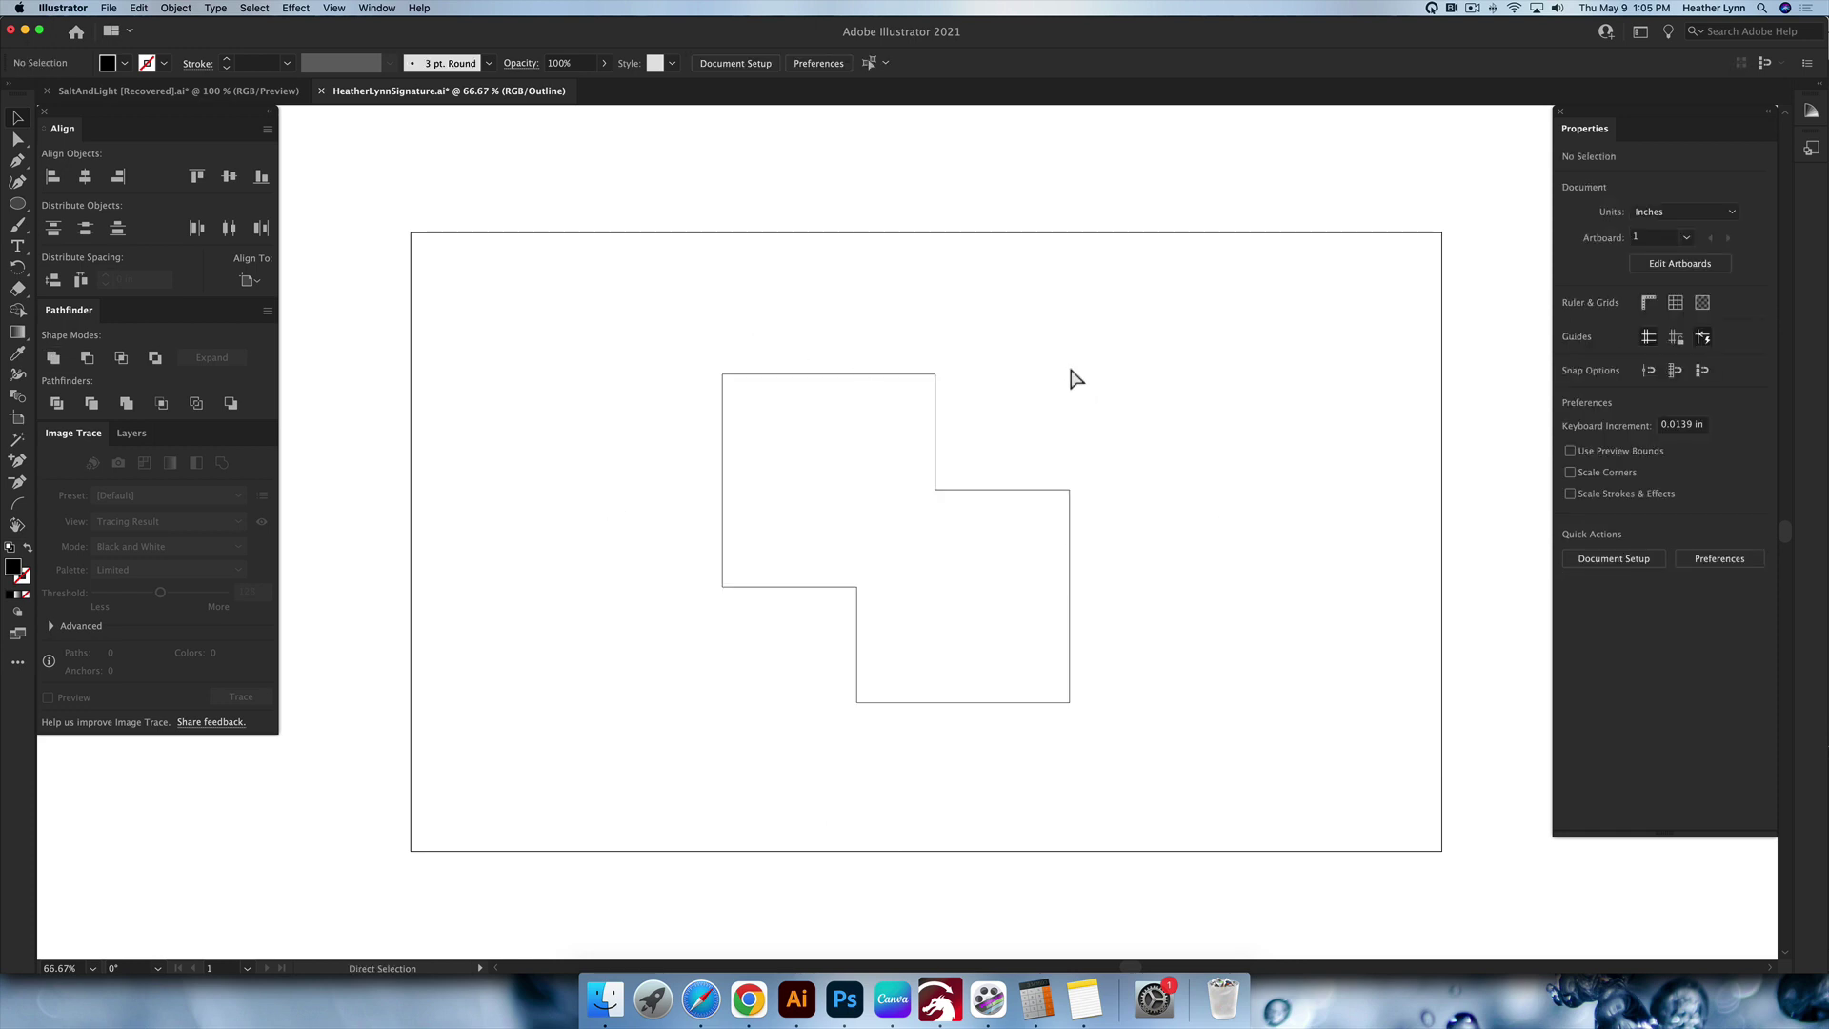
# Compare the united shape's appearance in Preview and Outline views.
pyautogui.press('super+y')
pyautogui.click(967, 558)
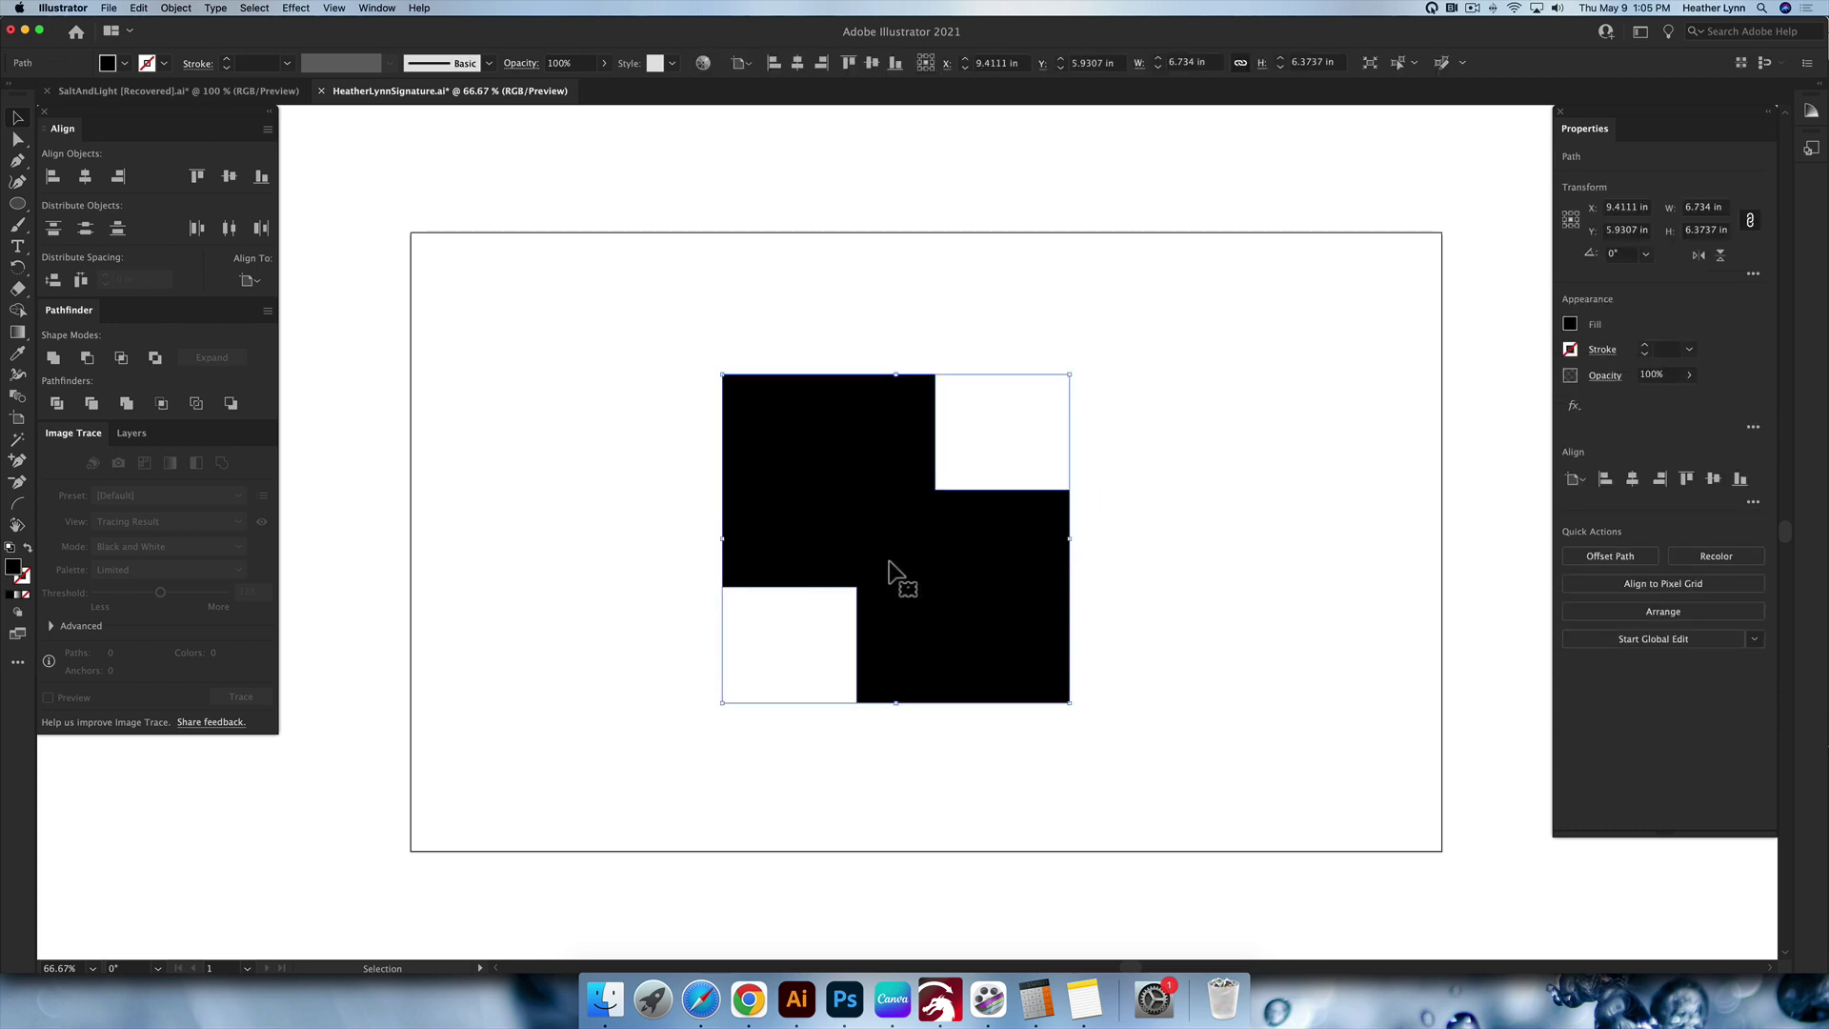
pyautogui.press('super+y')
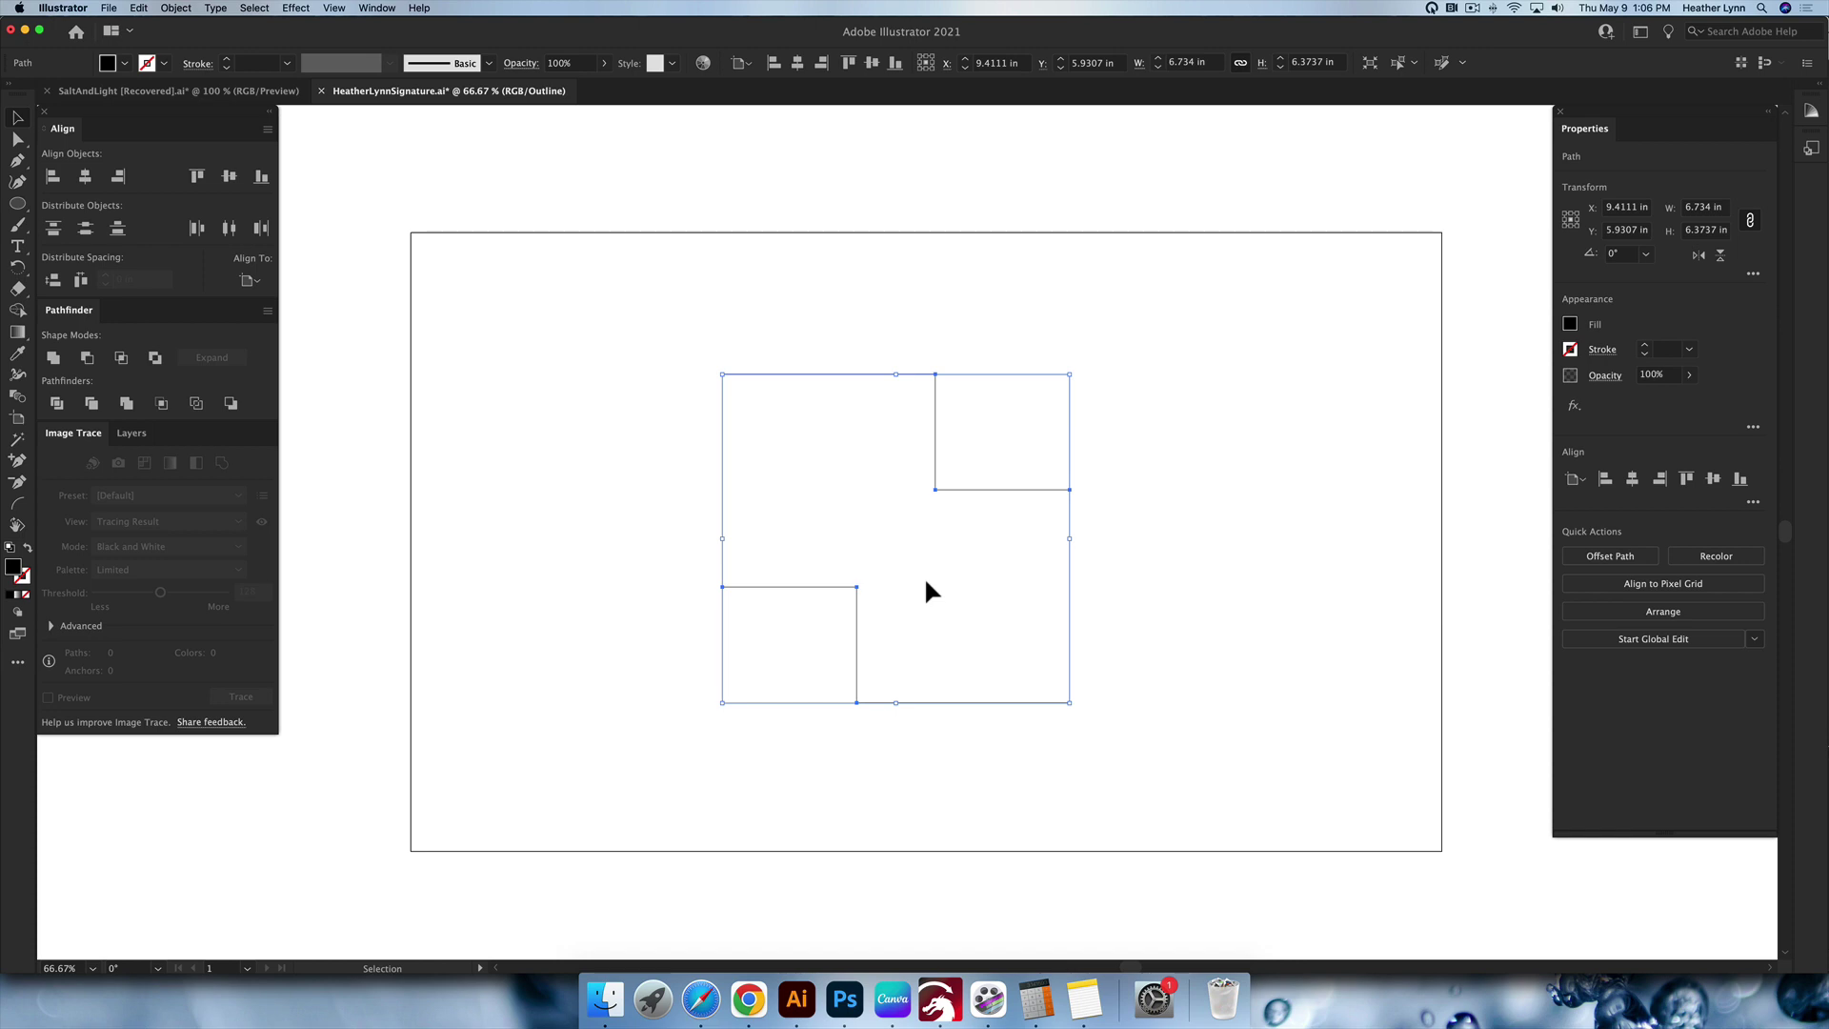
# Undo the unite and the overlap until the two squares are separate, and return to Preview view.
pyautogui.press('super+z')
pyautogui.press('super+z')
pyautogui.press('super+z')
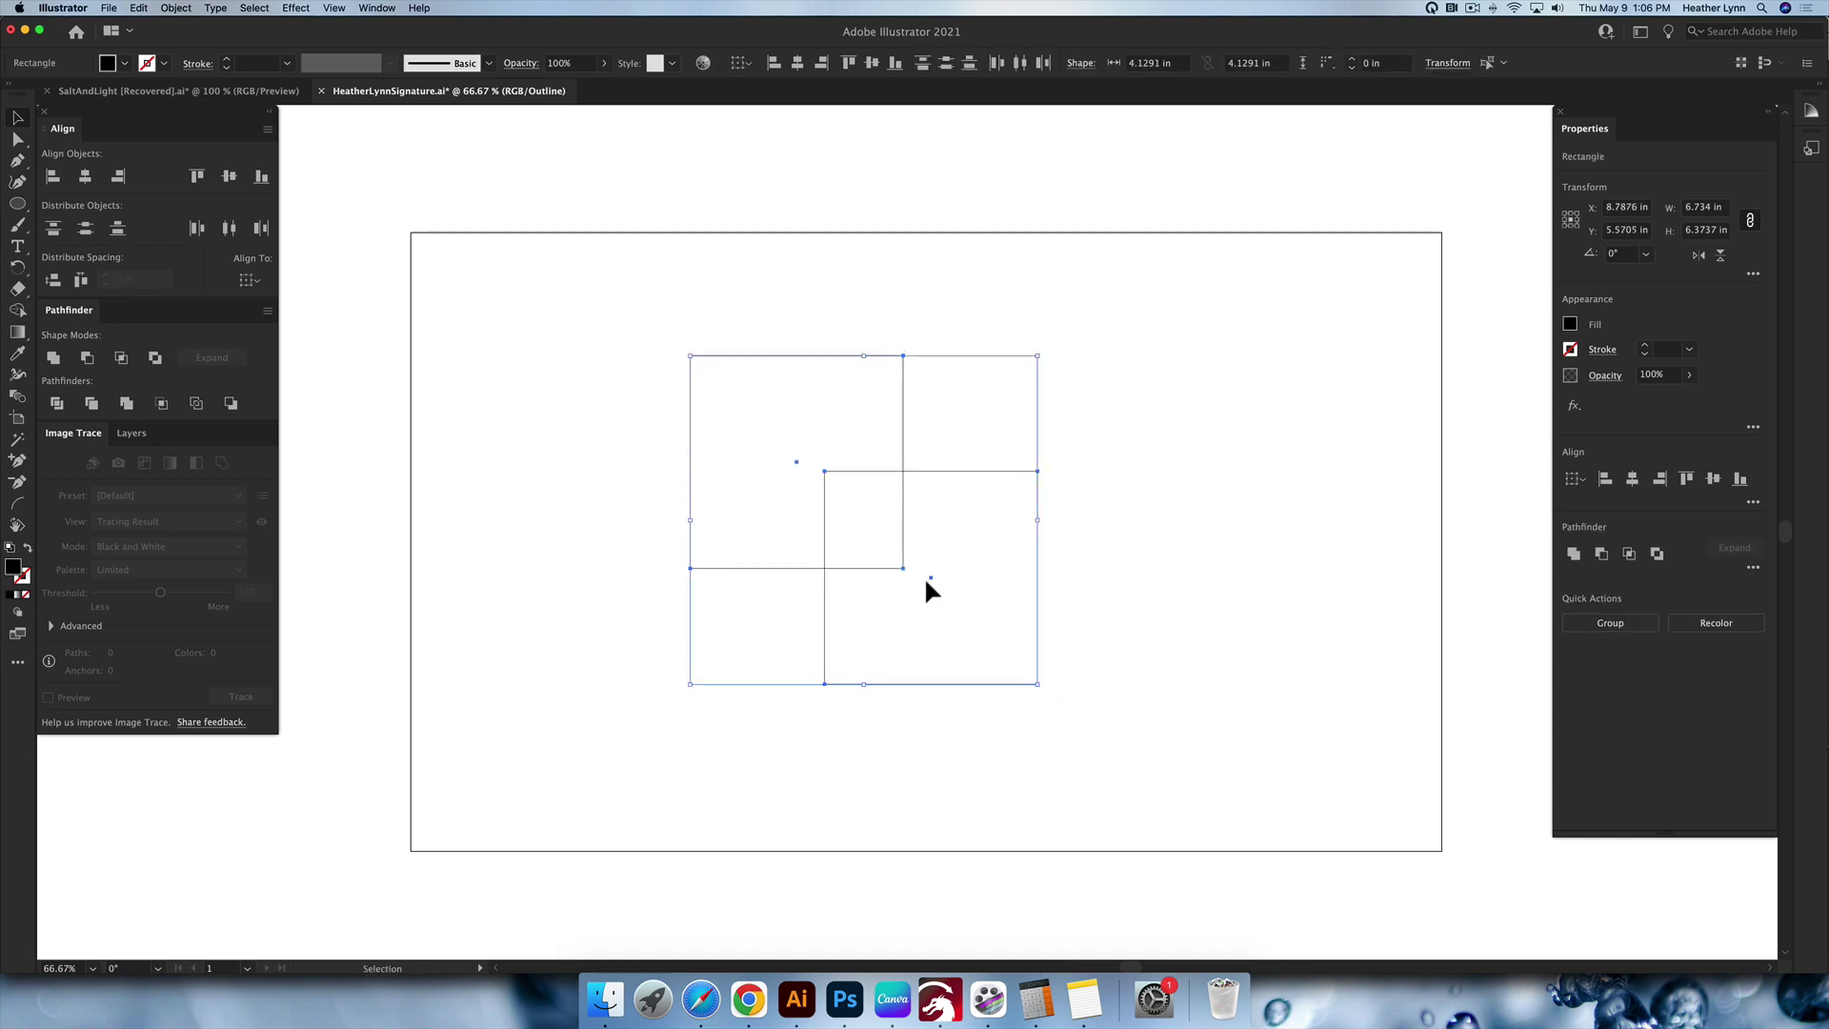
pyautogui.press('super+z')
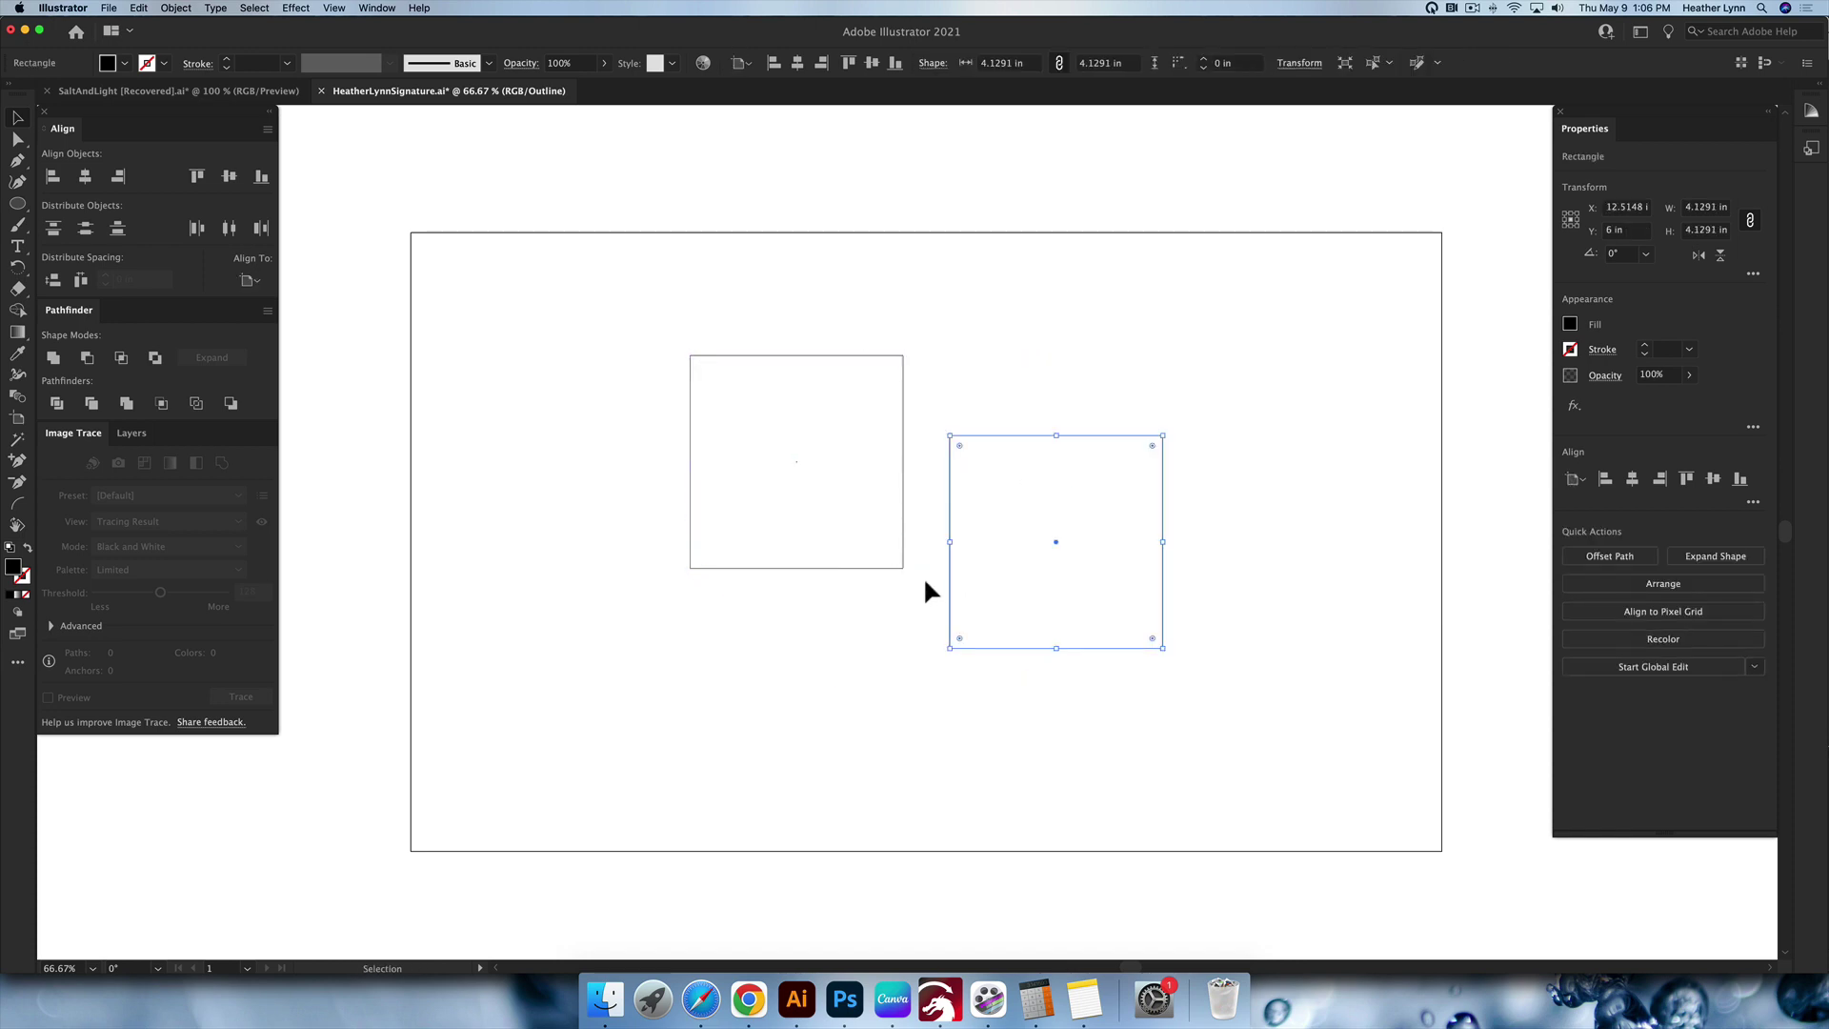
pyautogui.press('super+y')
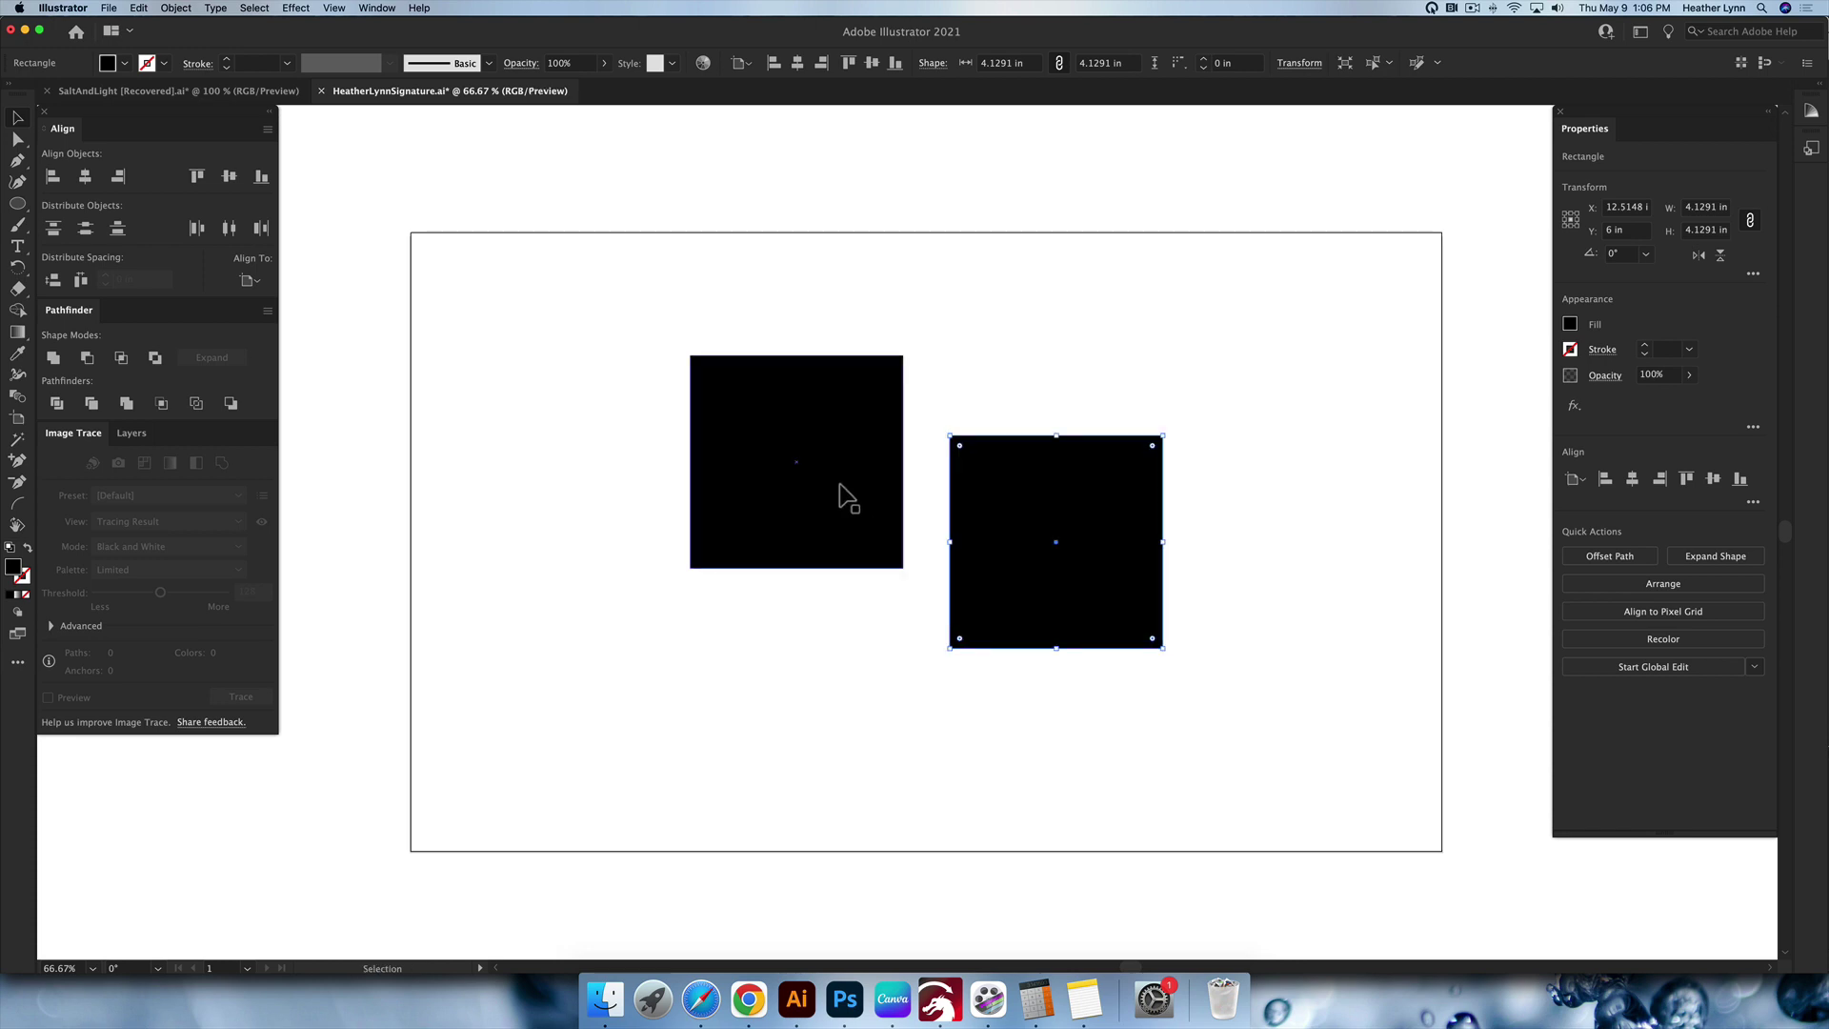
# Move the right-hand black square straight down to about Y 7.18 in.
pyautogui.moveTo(1033, 600); pyautogui.dragTo(1032, 661)
pyautogui.click(1166, 411)
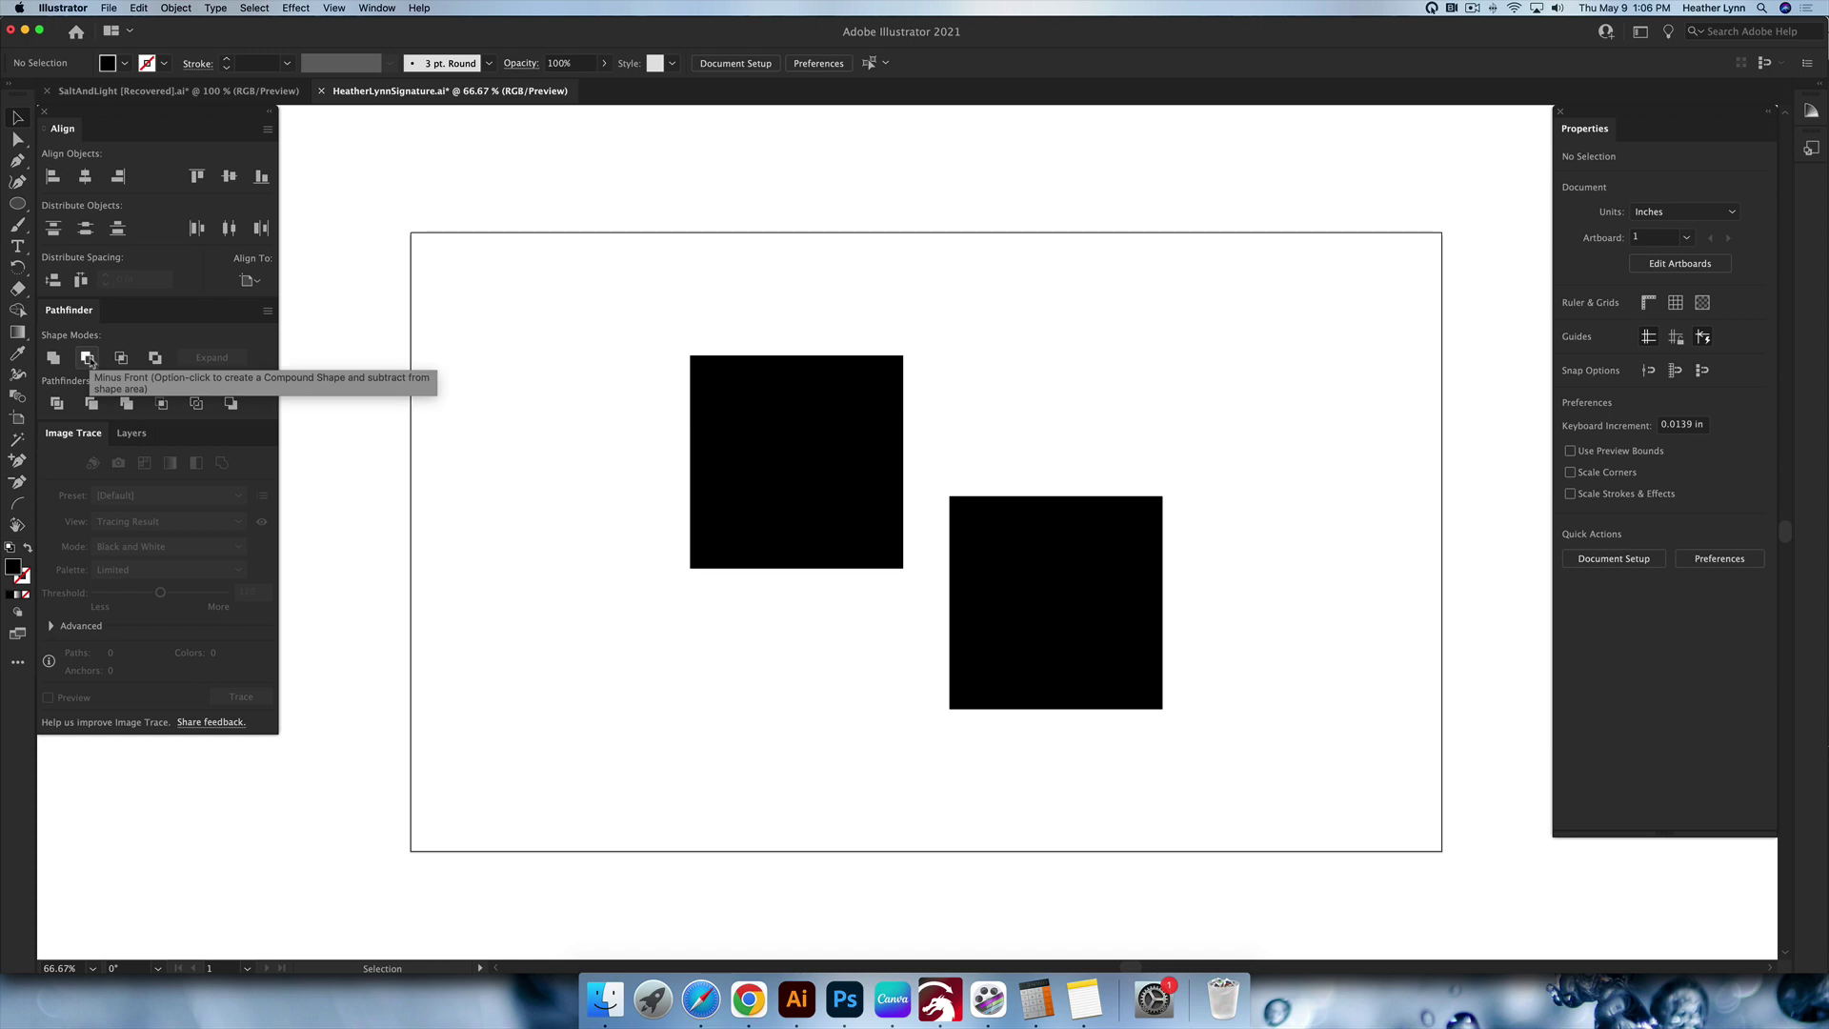
pyautogui.scroll(1, 1198, 451)
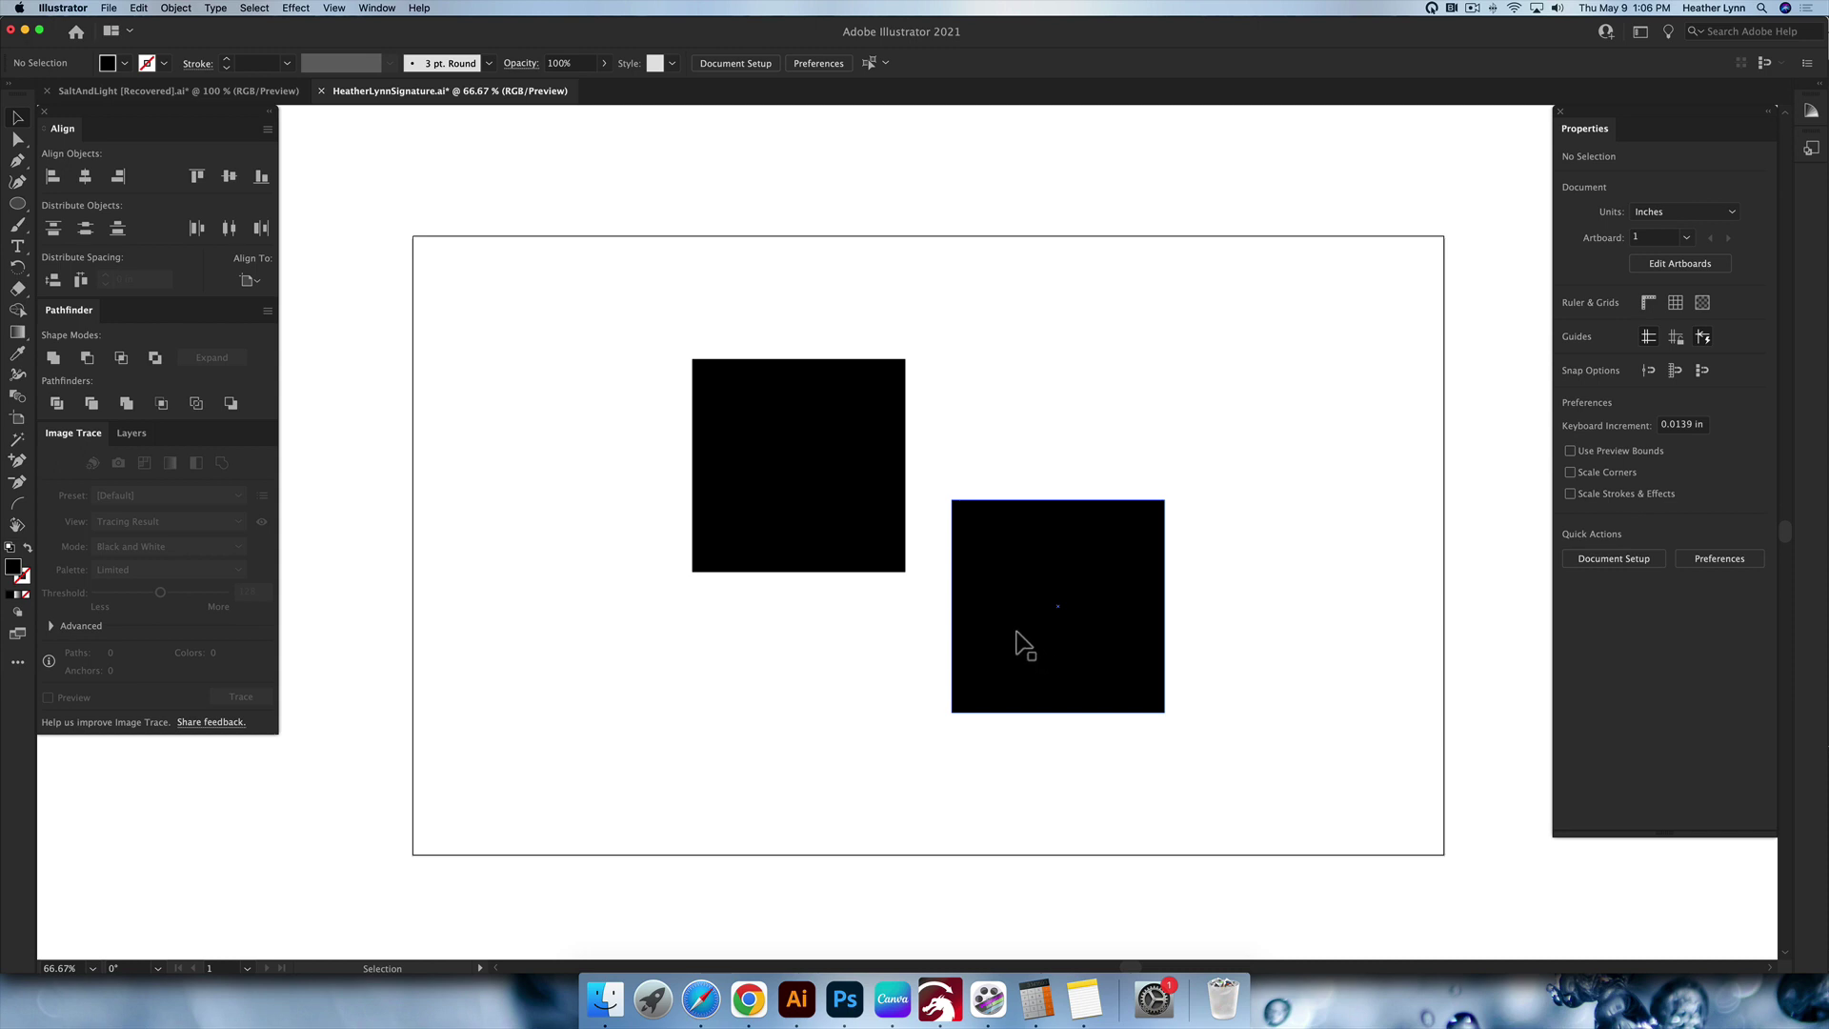
# Bring the upper-left black square to the front of the stacking order.
pyautogui.click(856, 481)
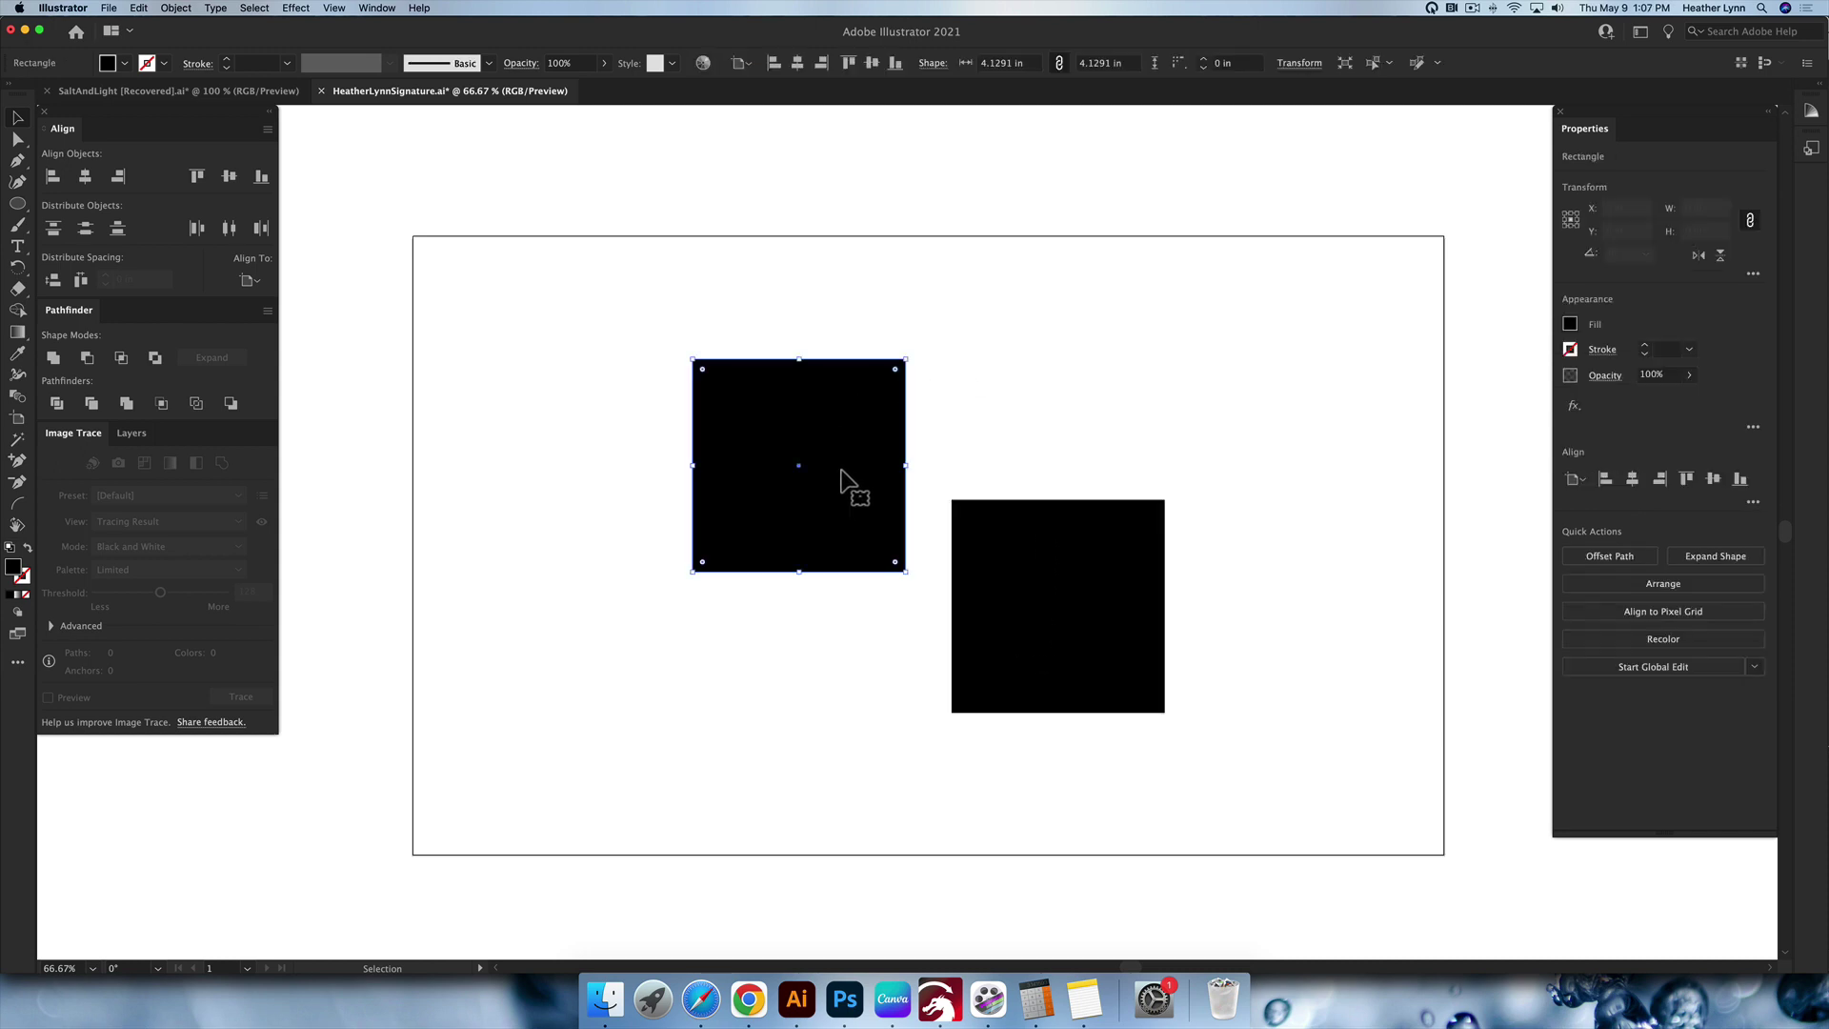
pyautogui.rightClick(819, 479)
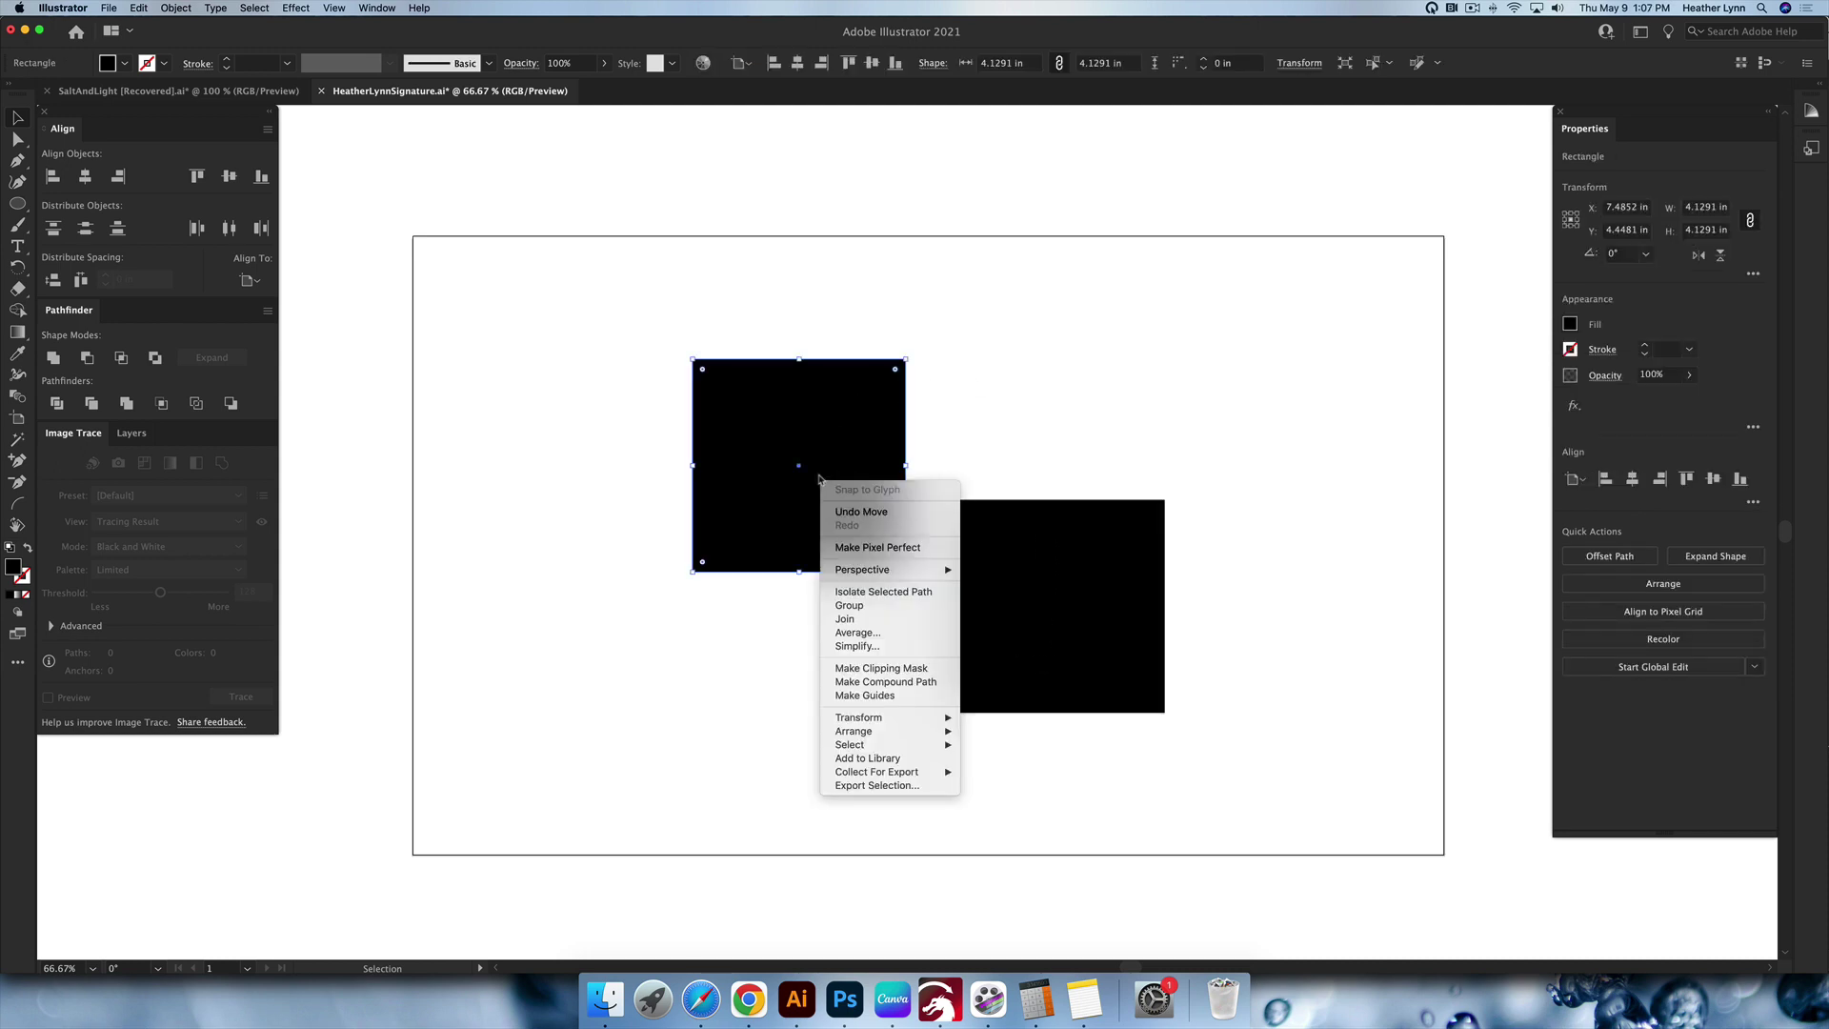
pyautogui.moveTo(905, 732)
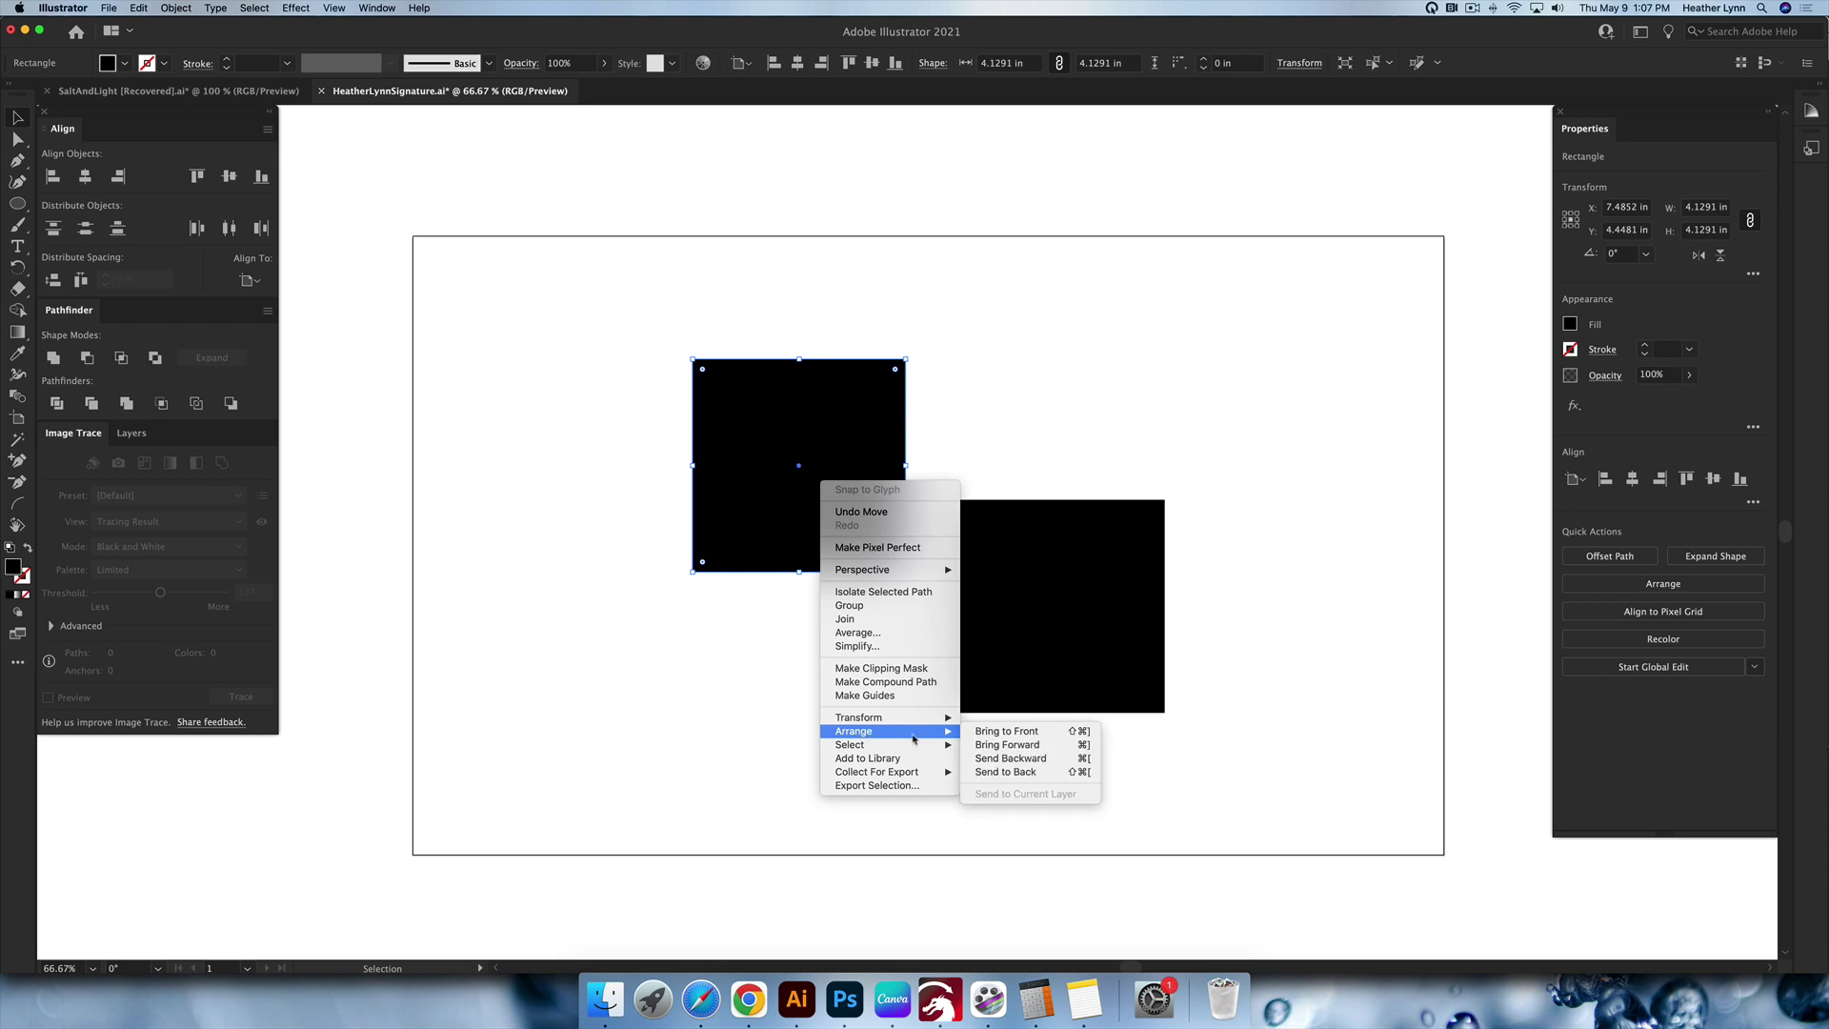
pyautogui.click(998, 732)
pyautogui.click(863, 688)
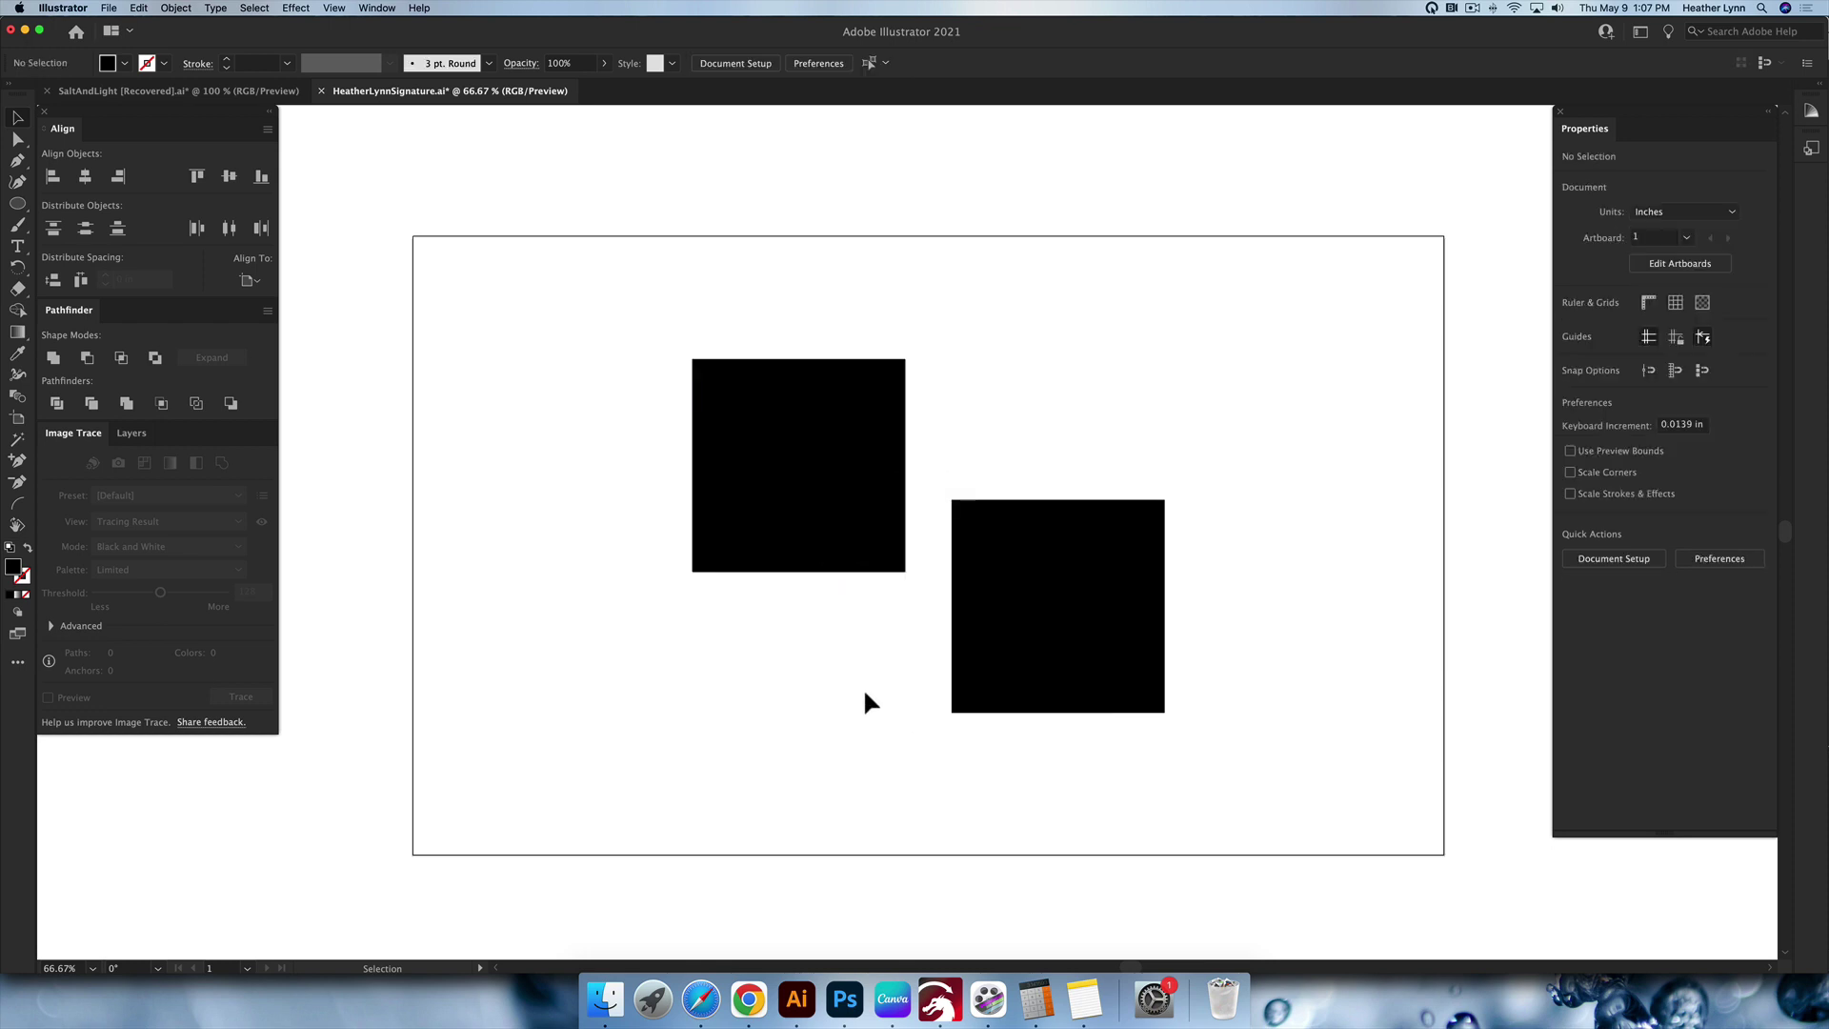
# Fill the lower-right square with light blue to tell it apart from the black one.
pyautogui.click(827, 461)
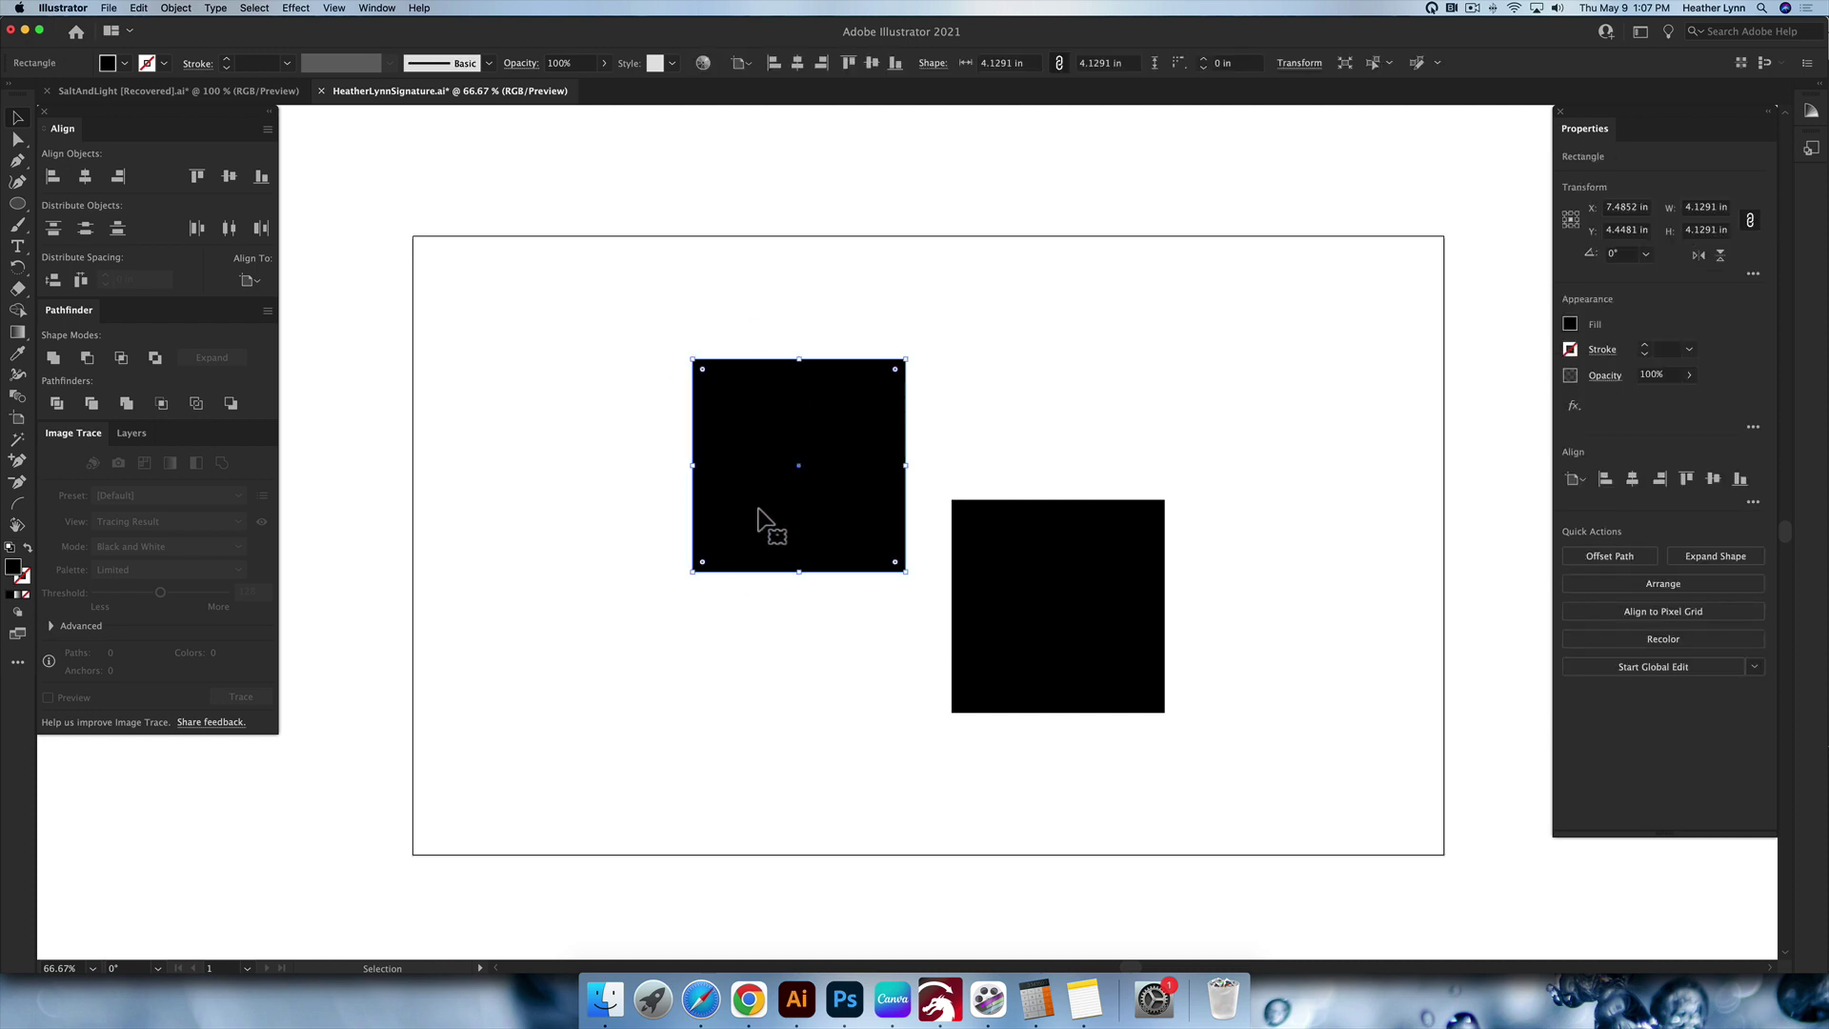
pyautogui.click(1103, 591)
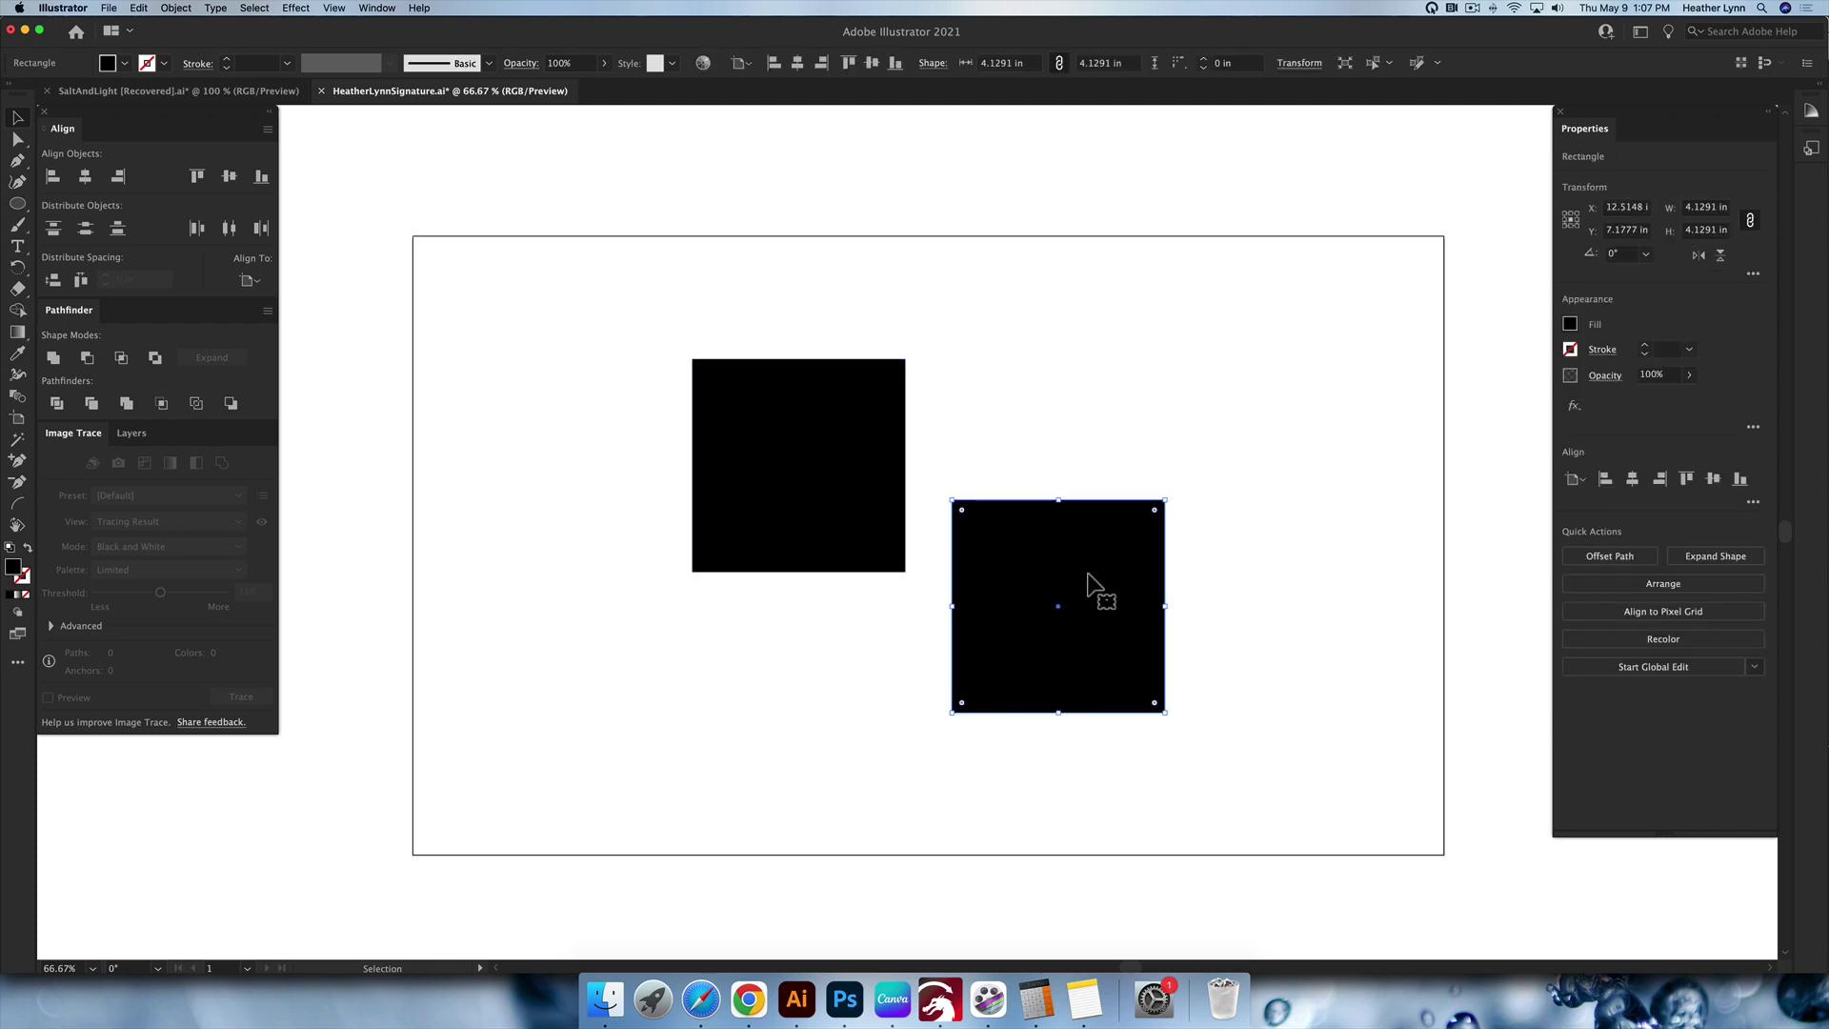
pyautogui.click(1570, 324)
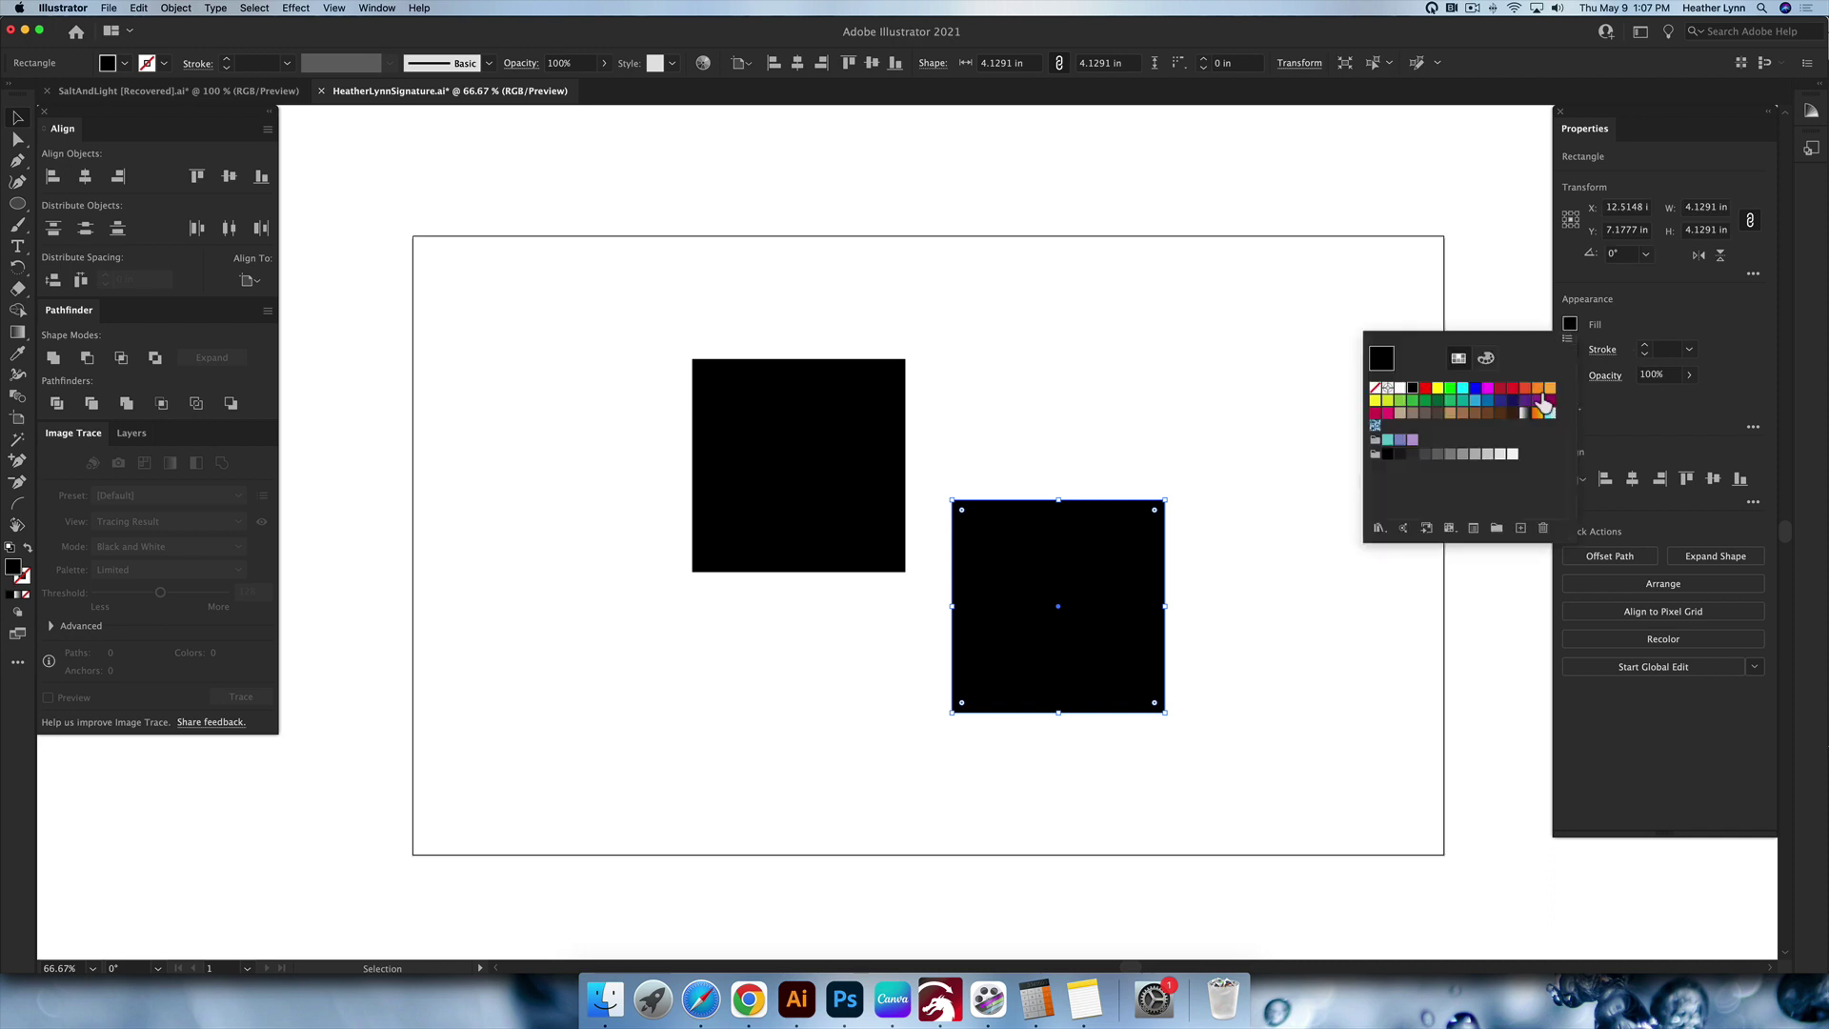
pyautogui.click(1477, 404)
pyautogui.click(1345, 455)
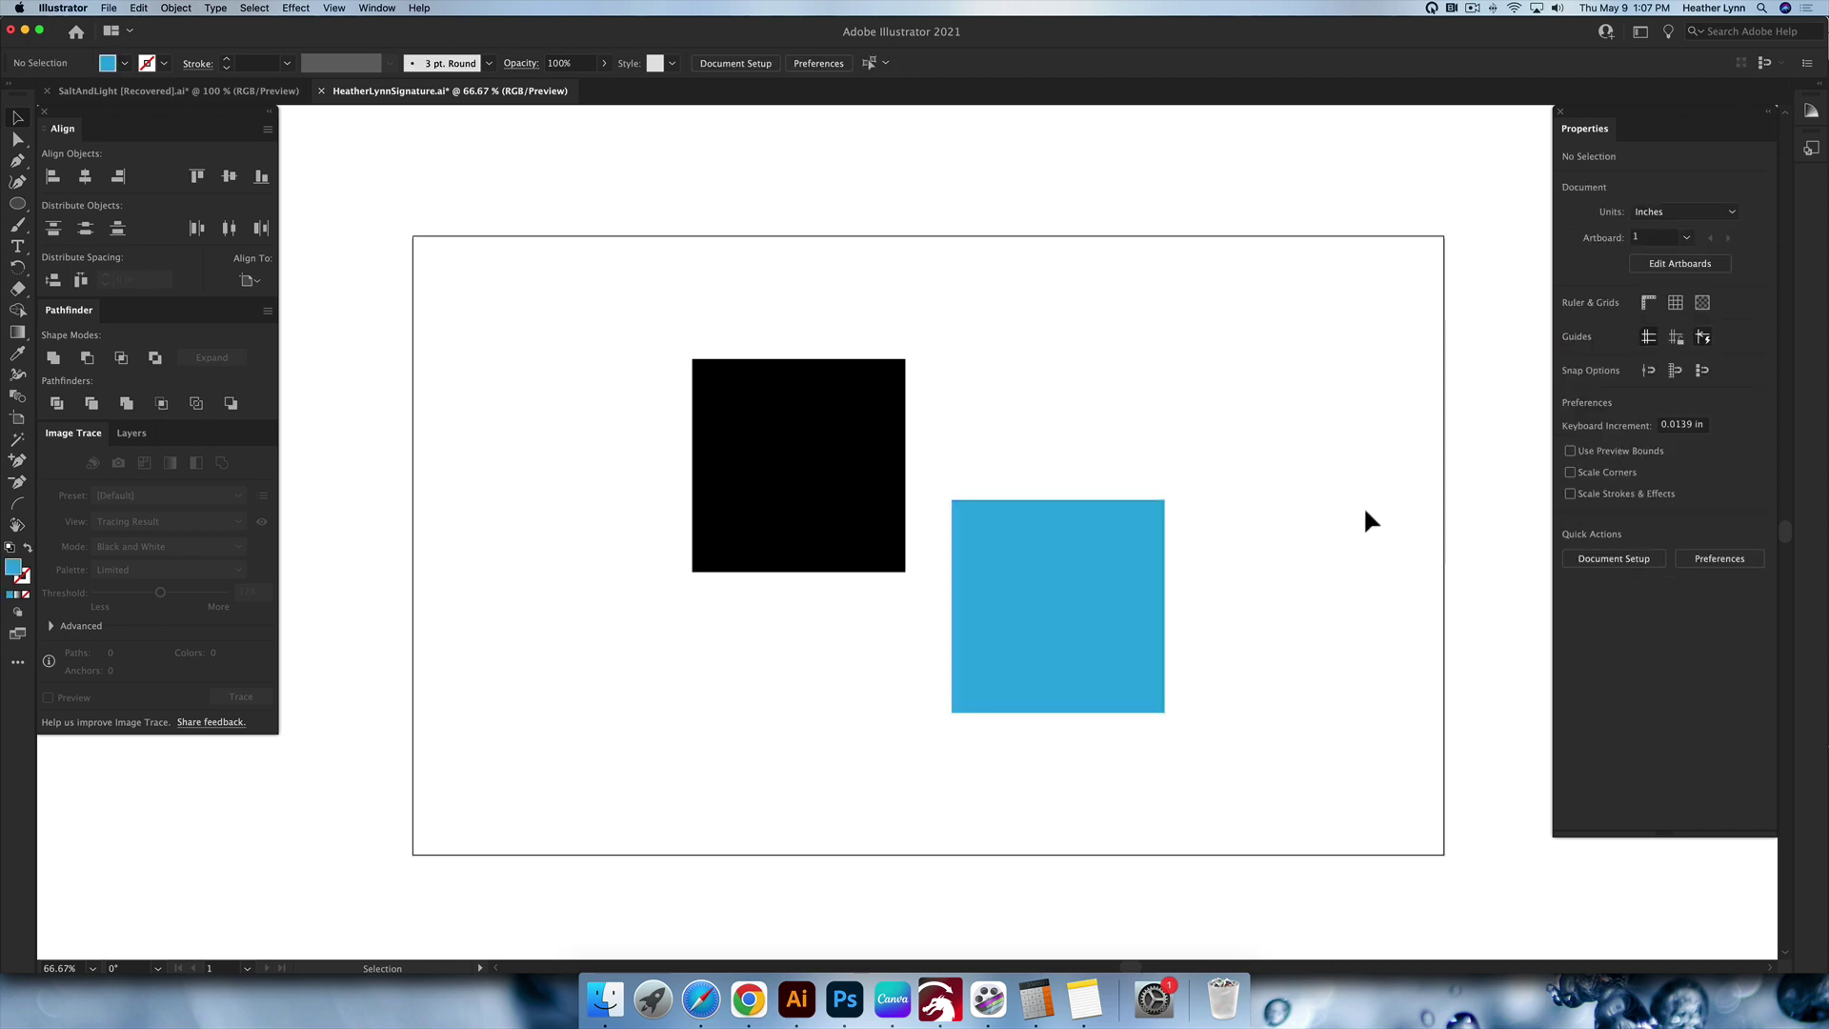
# Overlap the blue square with the black square's lower-right corner and move the pair to about X 9.66 in, Y 6.07 in.
pyautogui.click(867, 476)
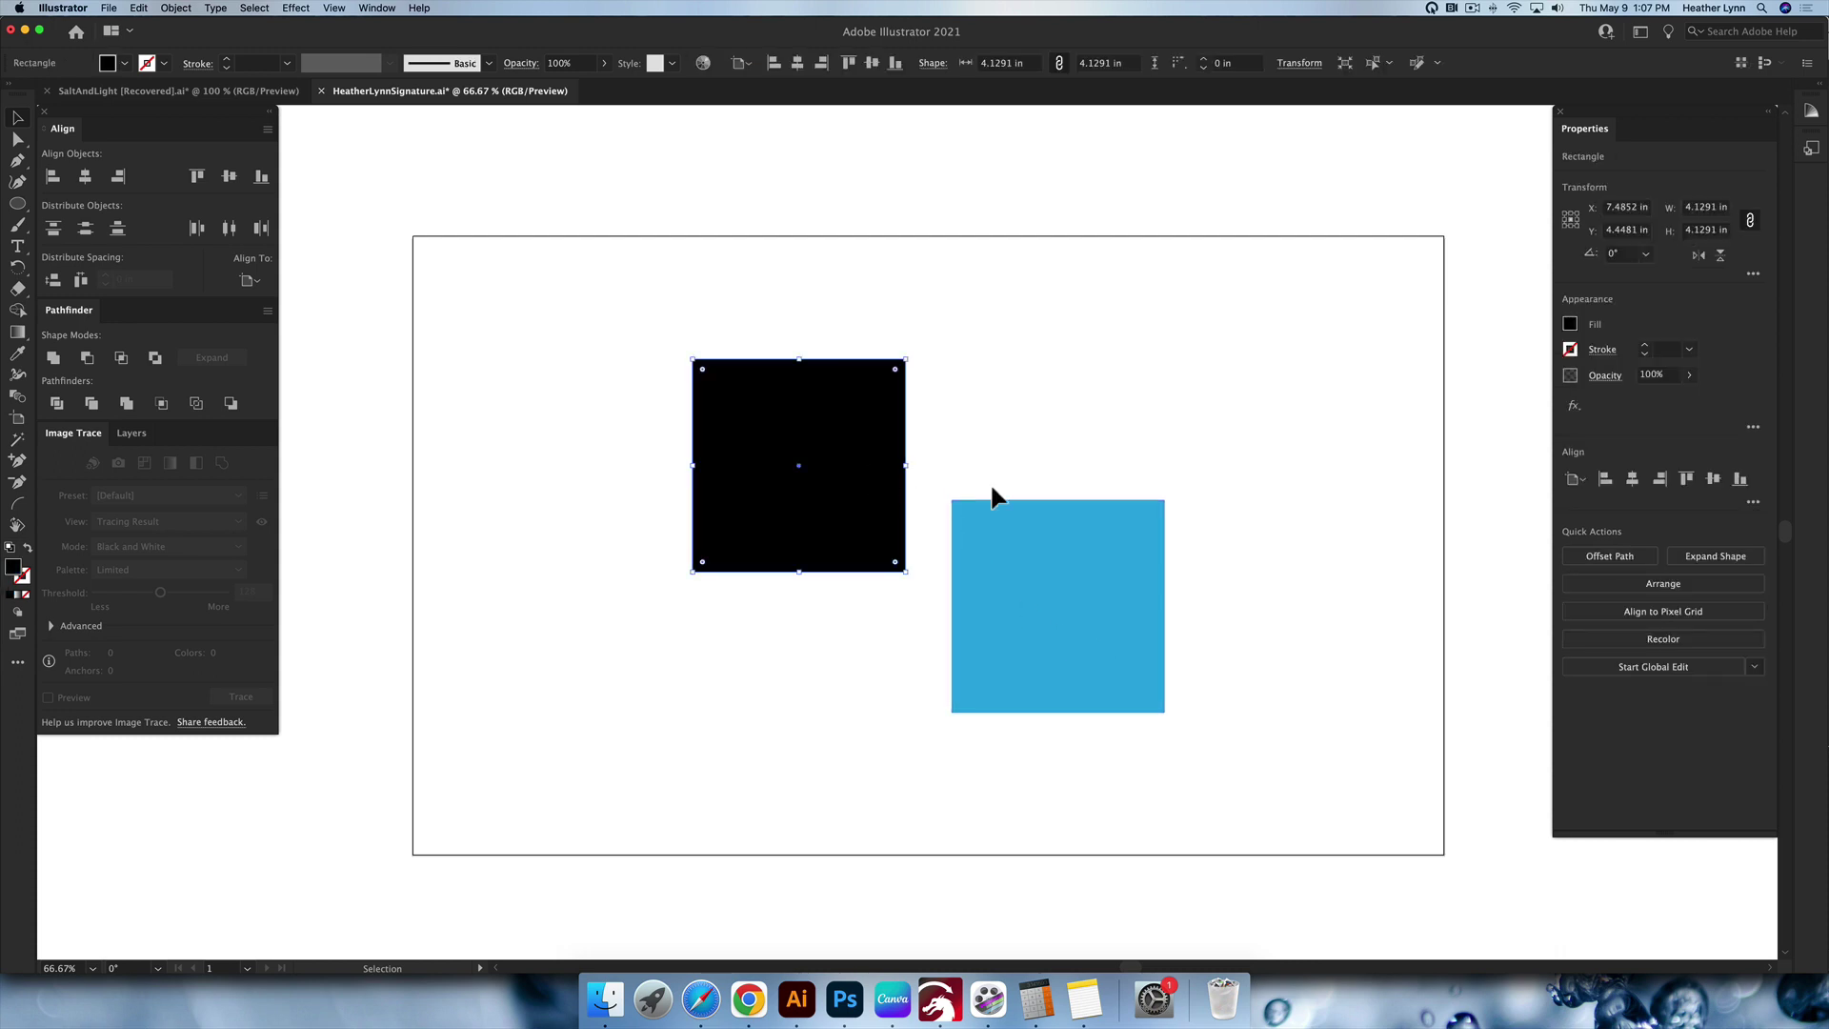
pyautogui.click(1074, 602)
pyautogui.click(1262, 567)
pyautogui.moveTo(1107, 659); pyautogui.dragTo(982, 594)
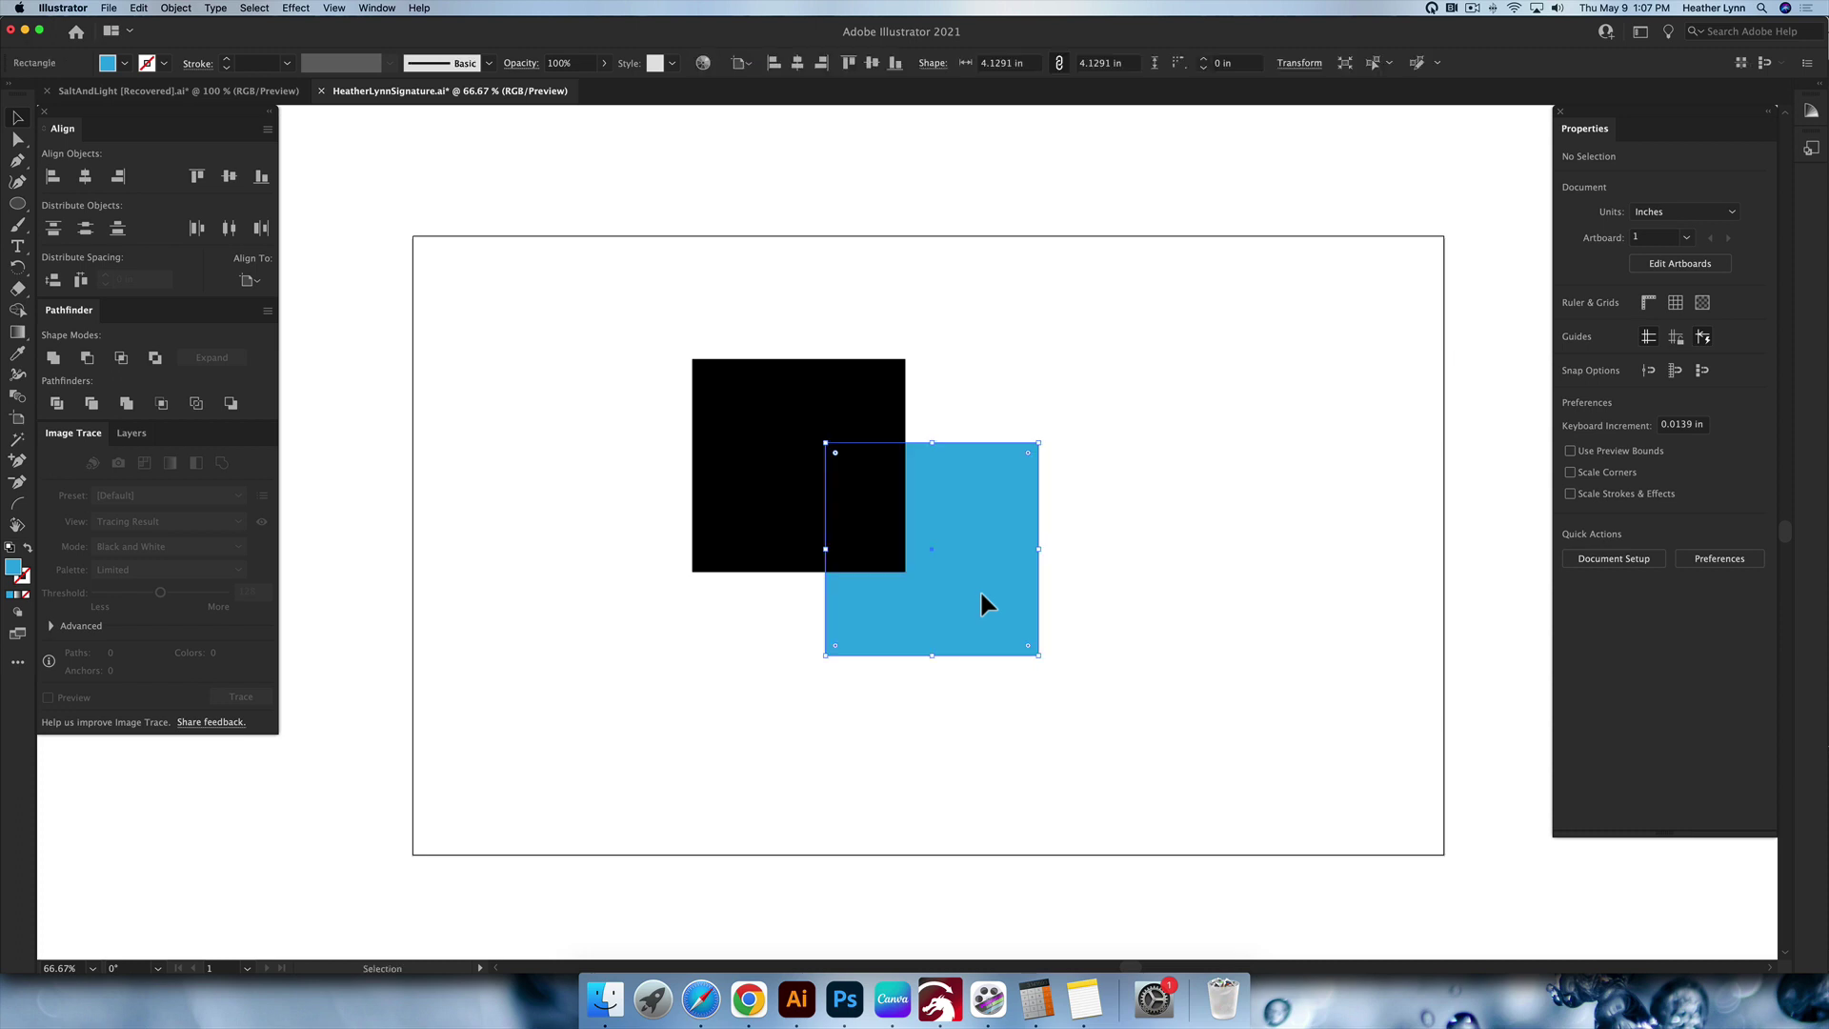
pyautogui.click(1281, 698)
pyautogui.moveTo(1145, 654); pyautogui.dragTo(890, 519)
pyautogui.click(1231, 429)
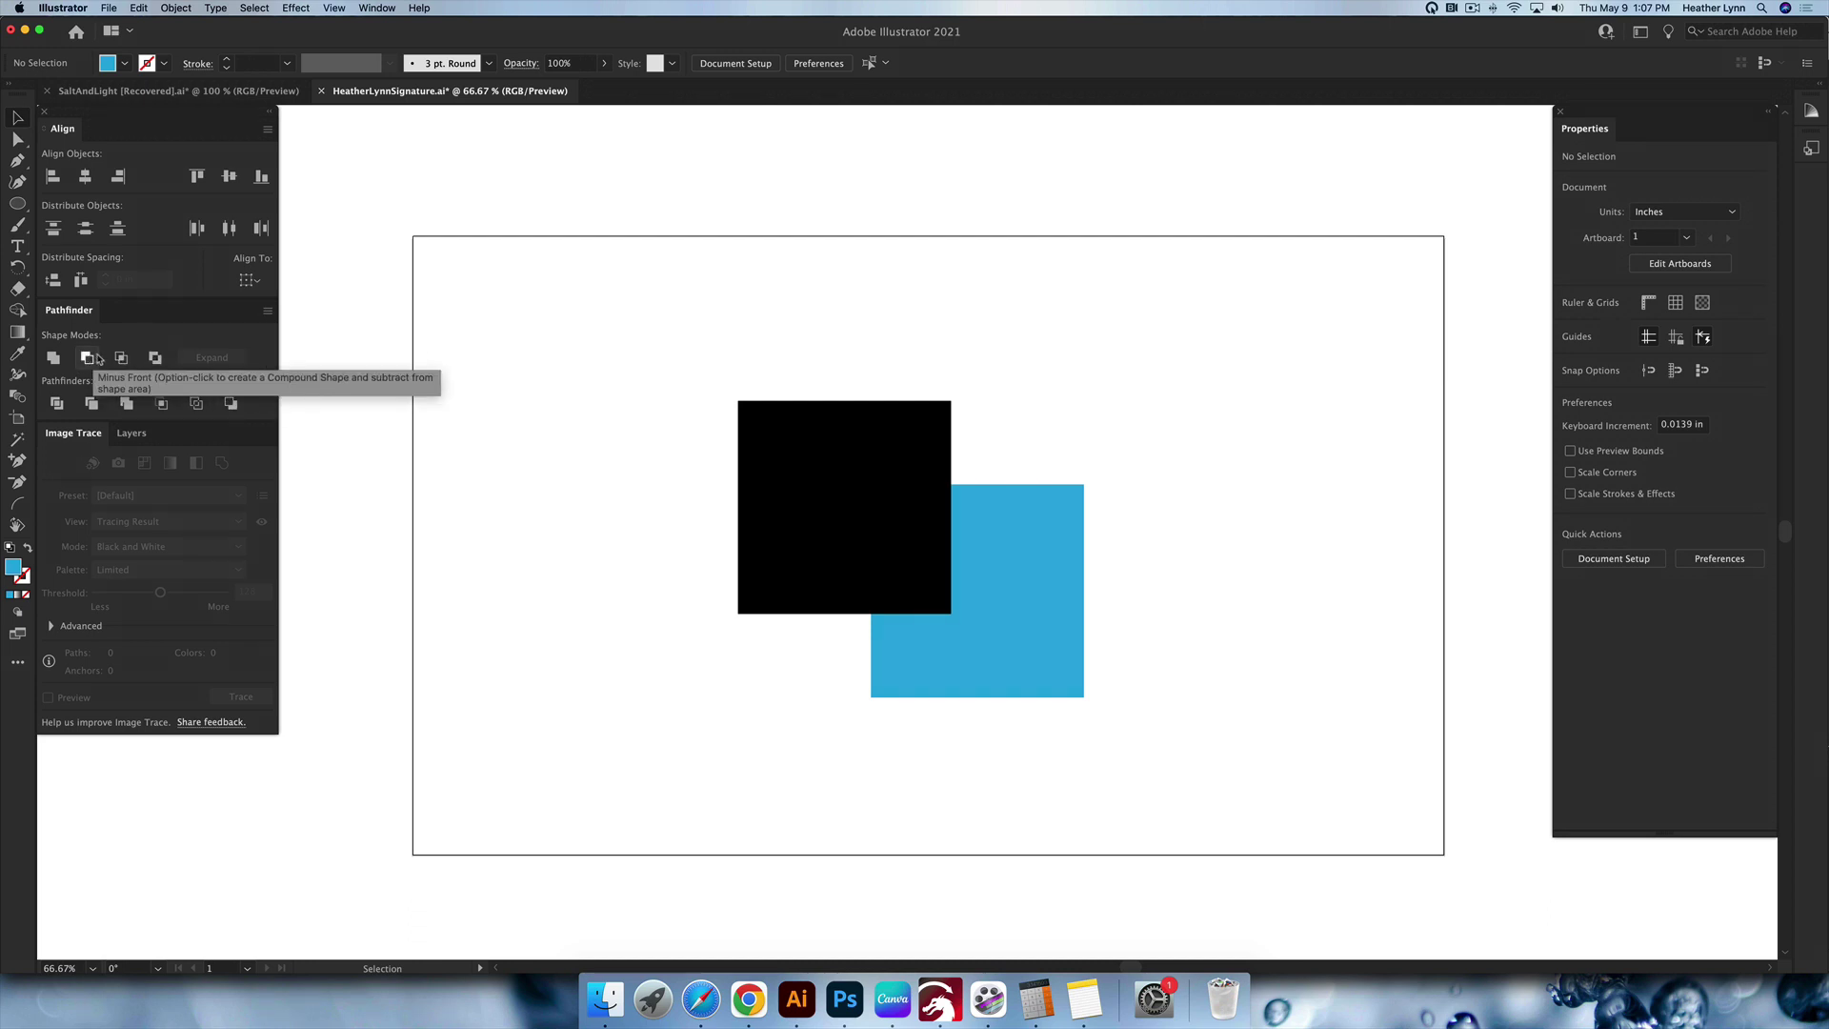
# Subtract the front black square from the blue square with Pathfinder's Minus Front.
pyautogui.moveTo(1180, 620); pyautogui.dragTo(764, 360)
pyautogui.scroll(1, 768, 370)
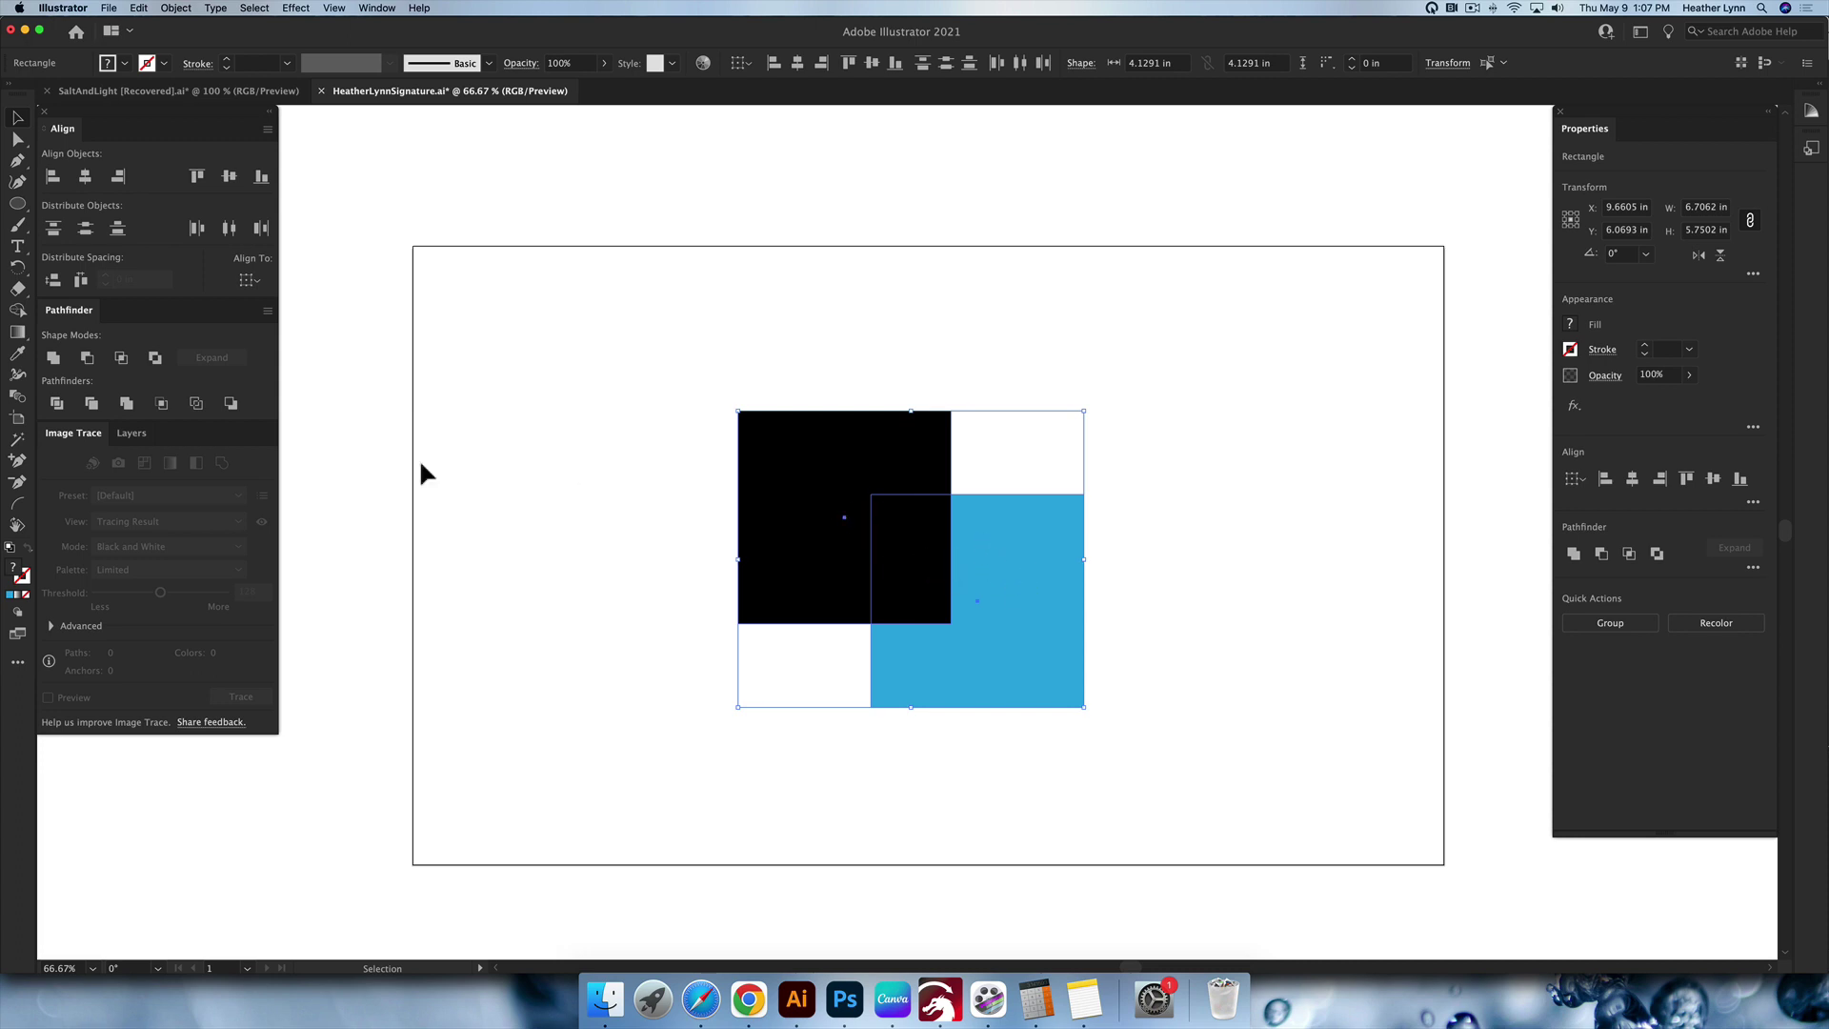
pyautogui.click(87, 358)
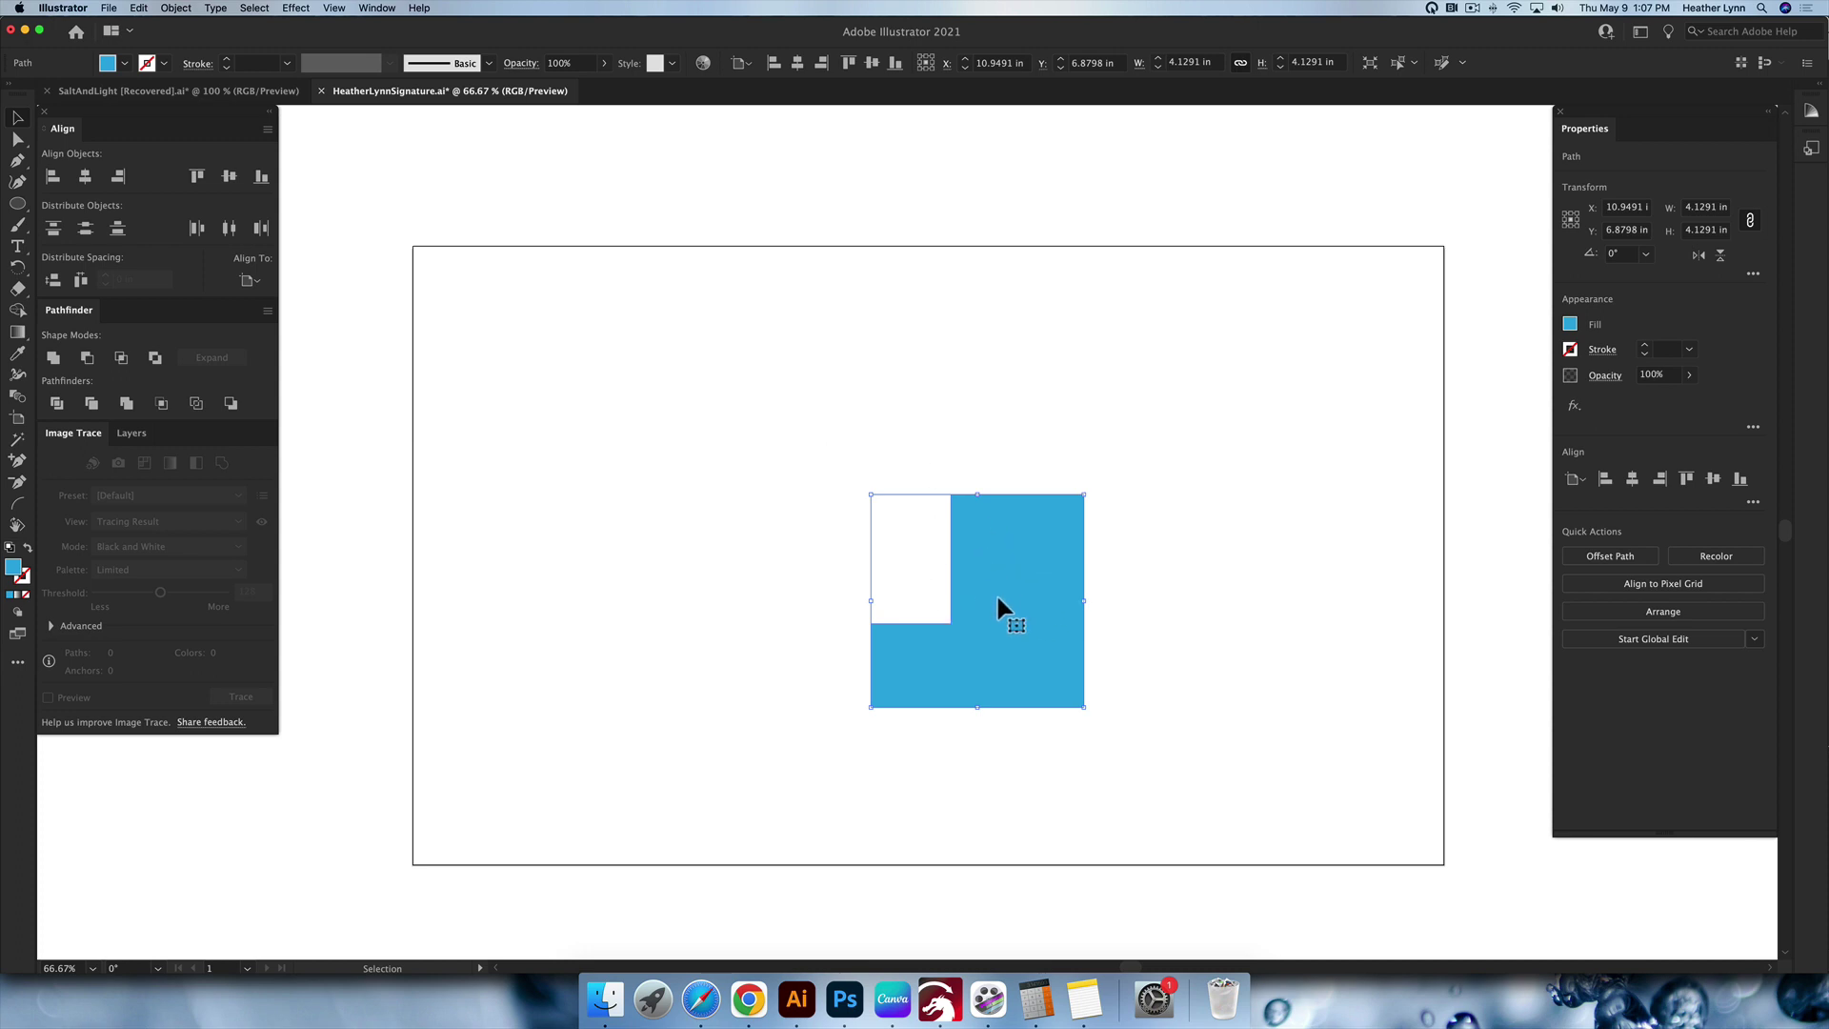
pyautogui.click(1166, 594)
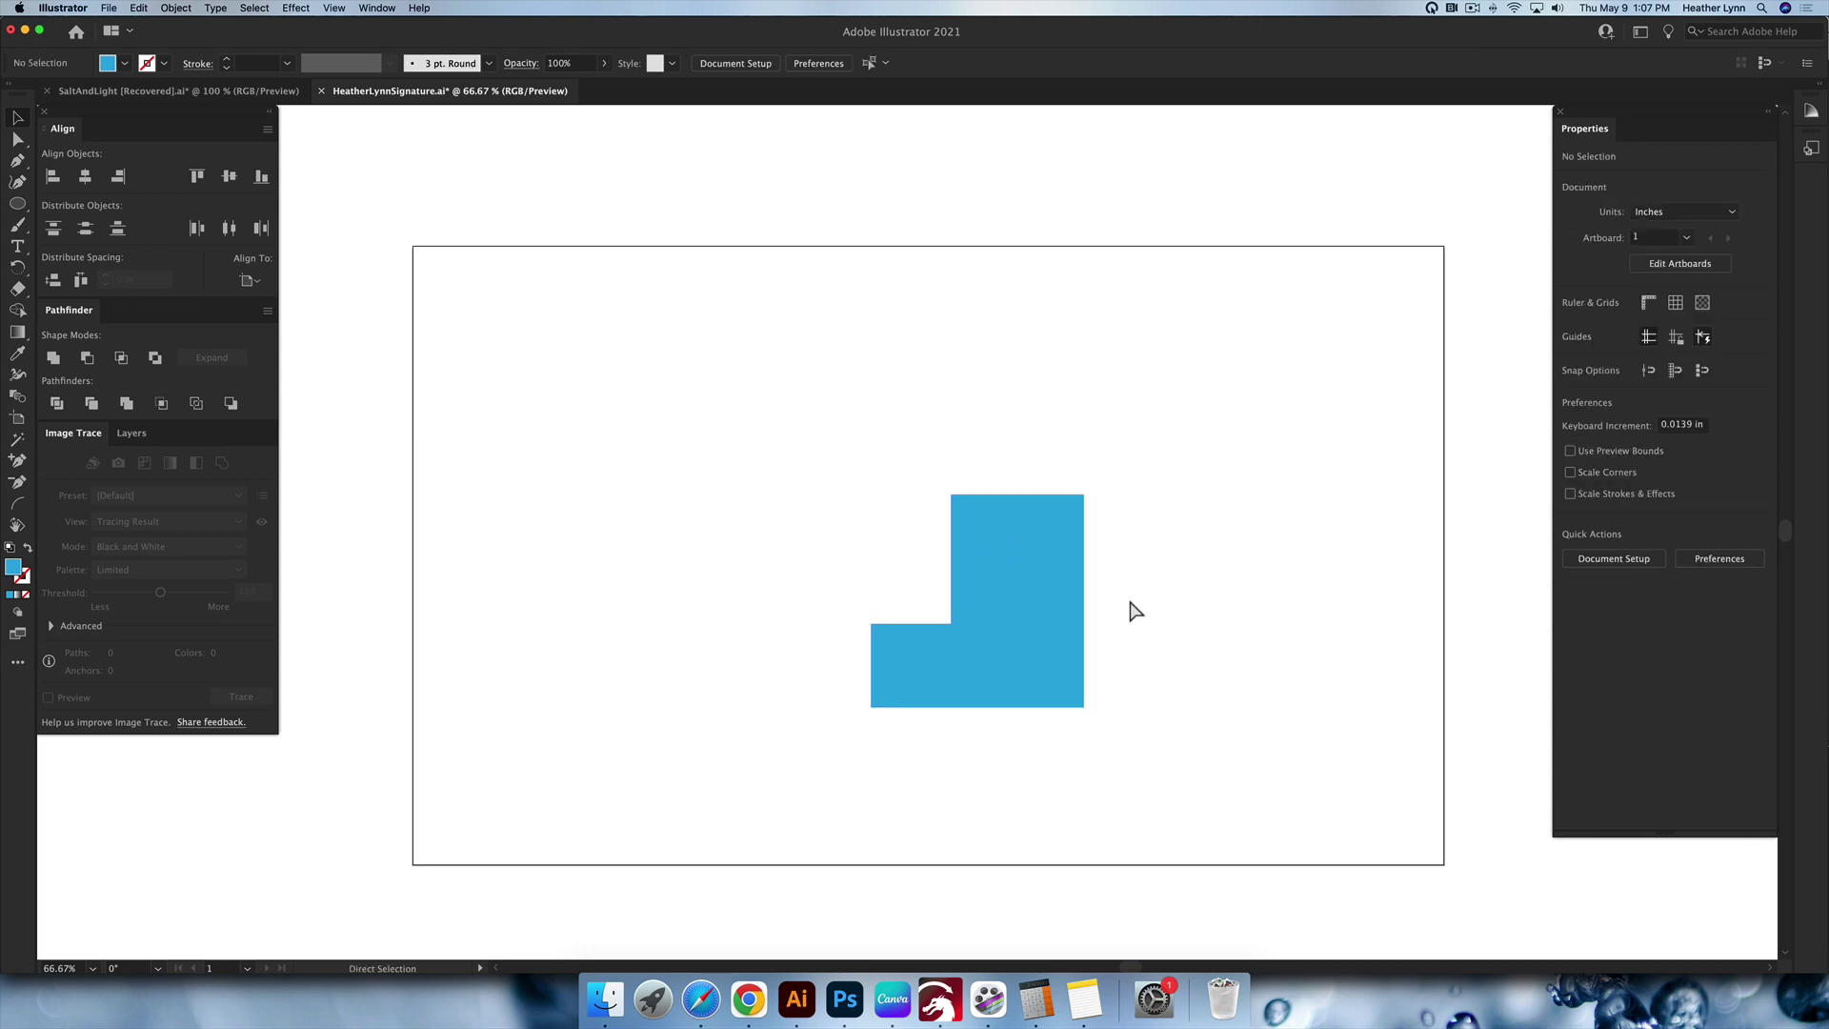
# Compare the cut blue shape in Outline and Preview views and undo the Minus Front.
pyautogui.press('super+y')
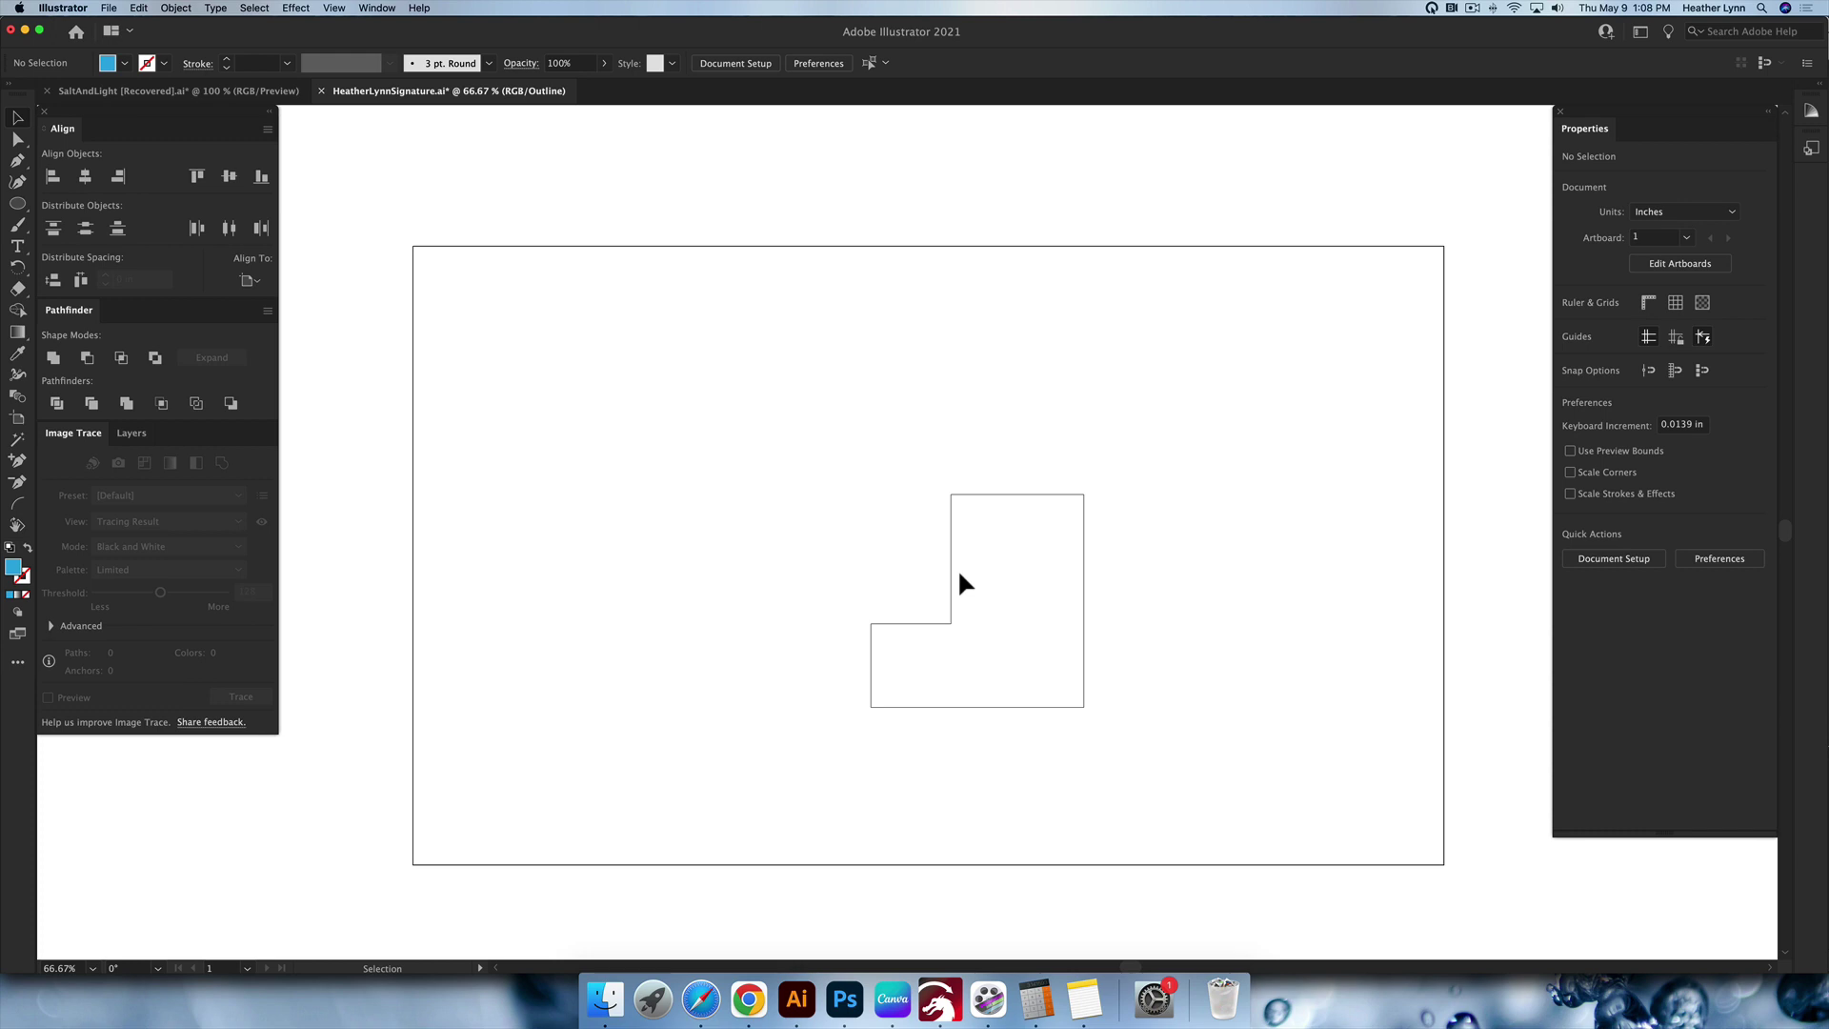
pyautogui.press('super+y')
pyautogui.press('super+y')
pyautogui.press('super+y')
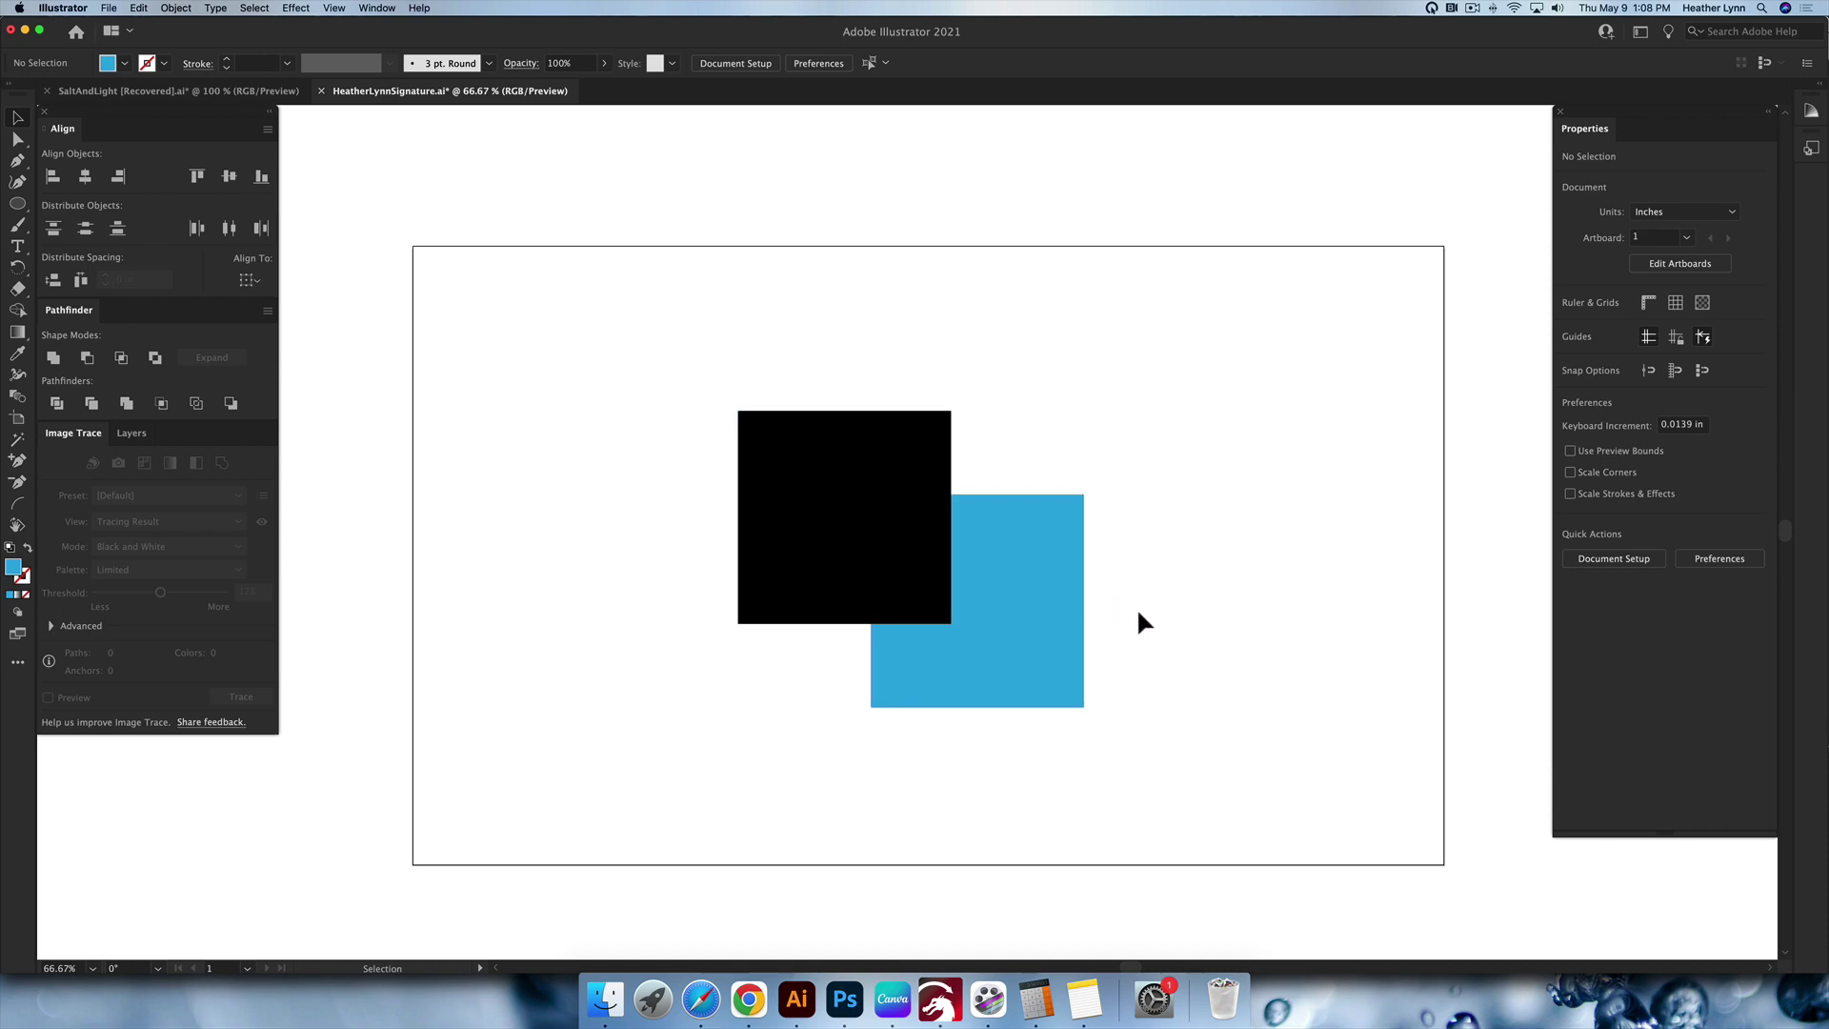
# Subtract the blue back square from the black square with Pathfinder's Minus Back and inspect the remaining shape.
pyautogui.moveTo(1138, 617); pyautogui.dragTo(791, 370)
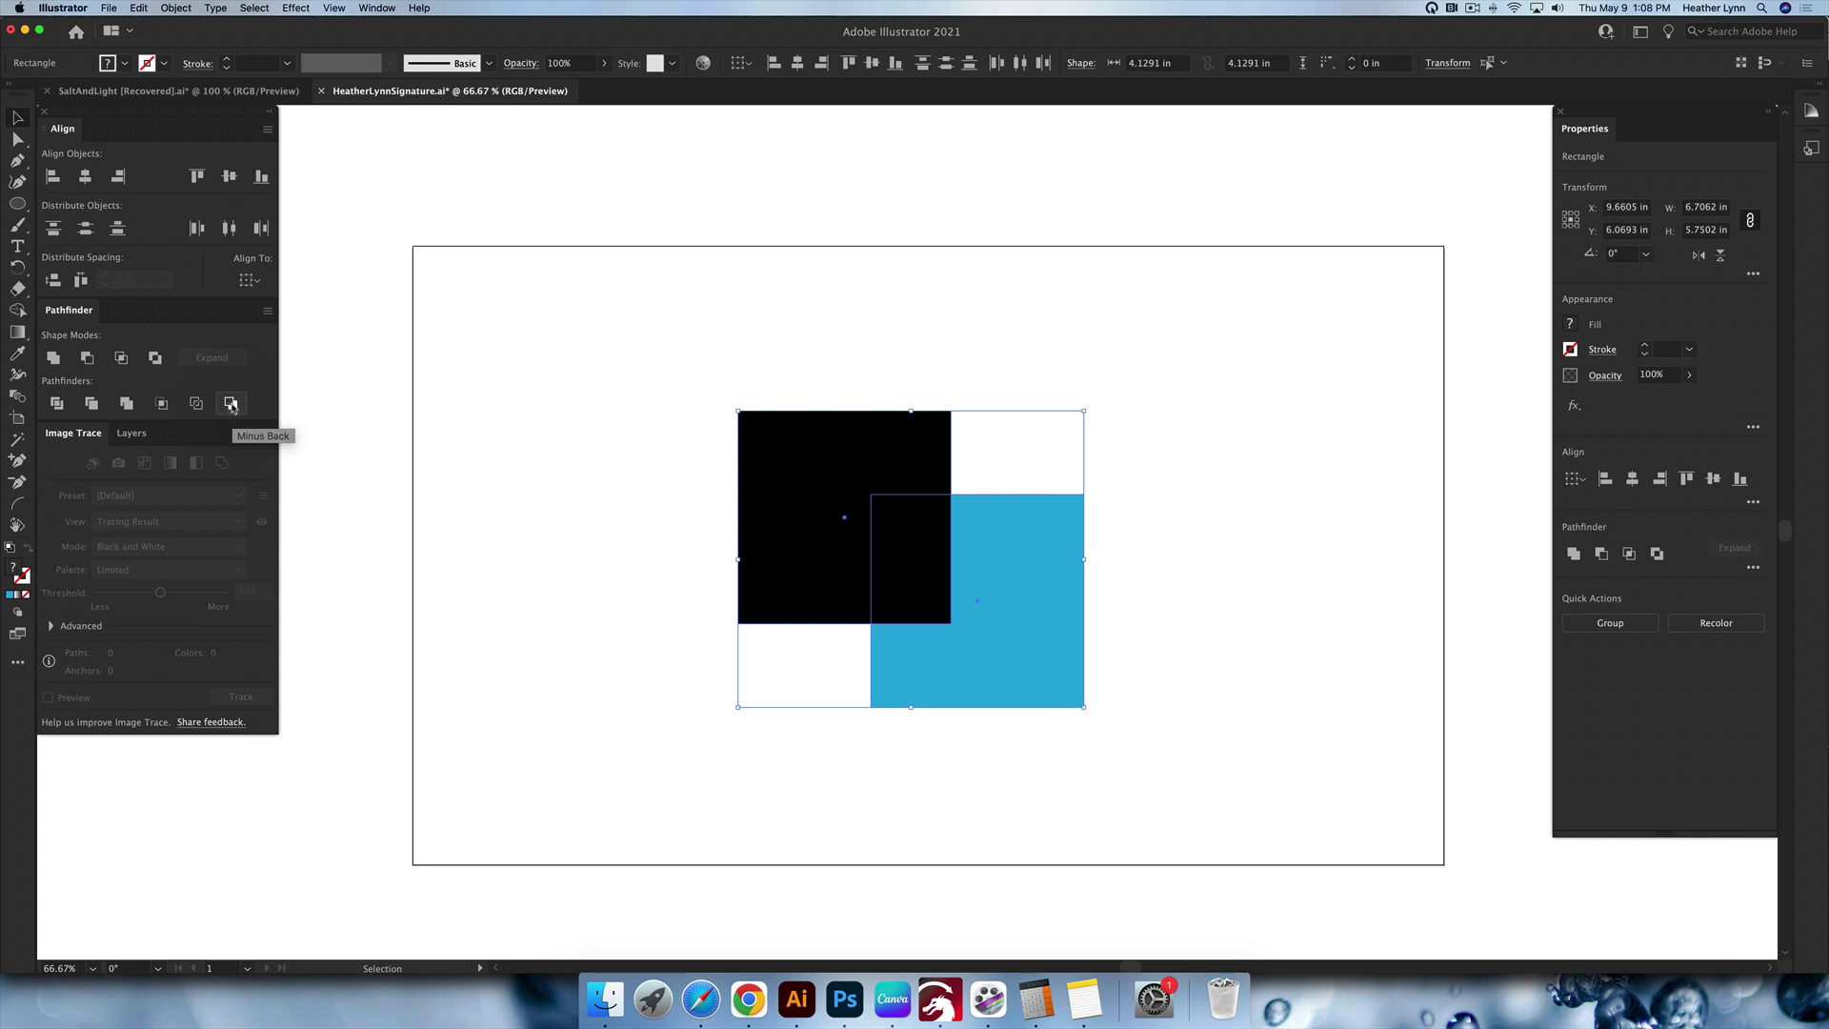
pyautogui.click(231, 404)
pyautogui.click(1264, 667)
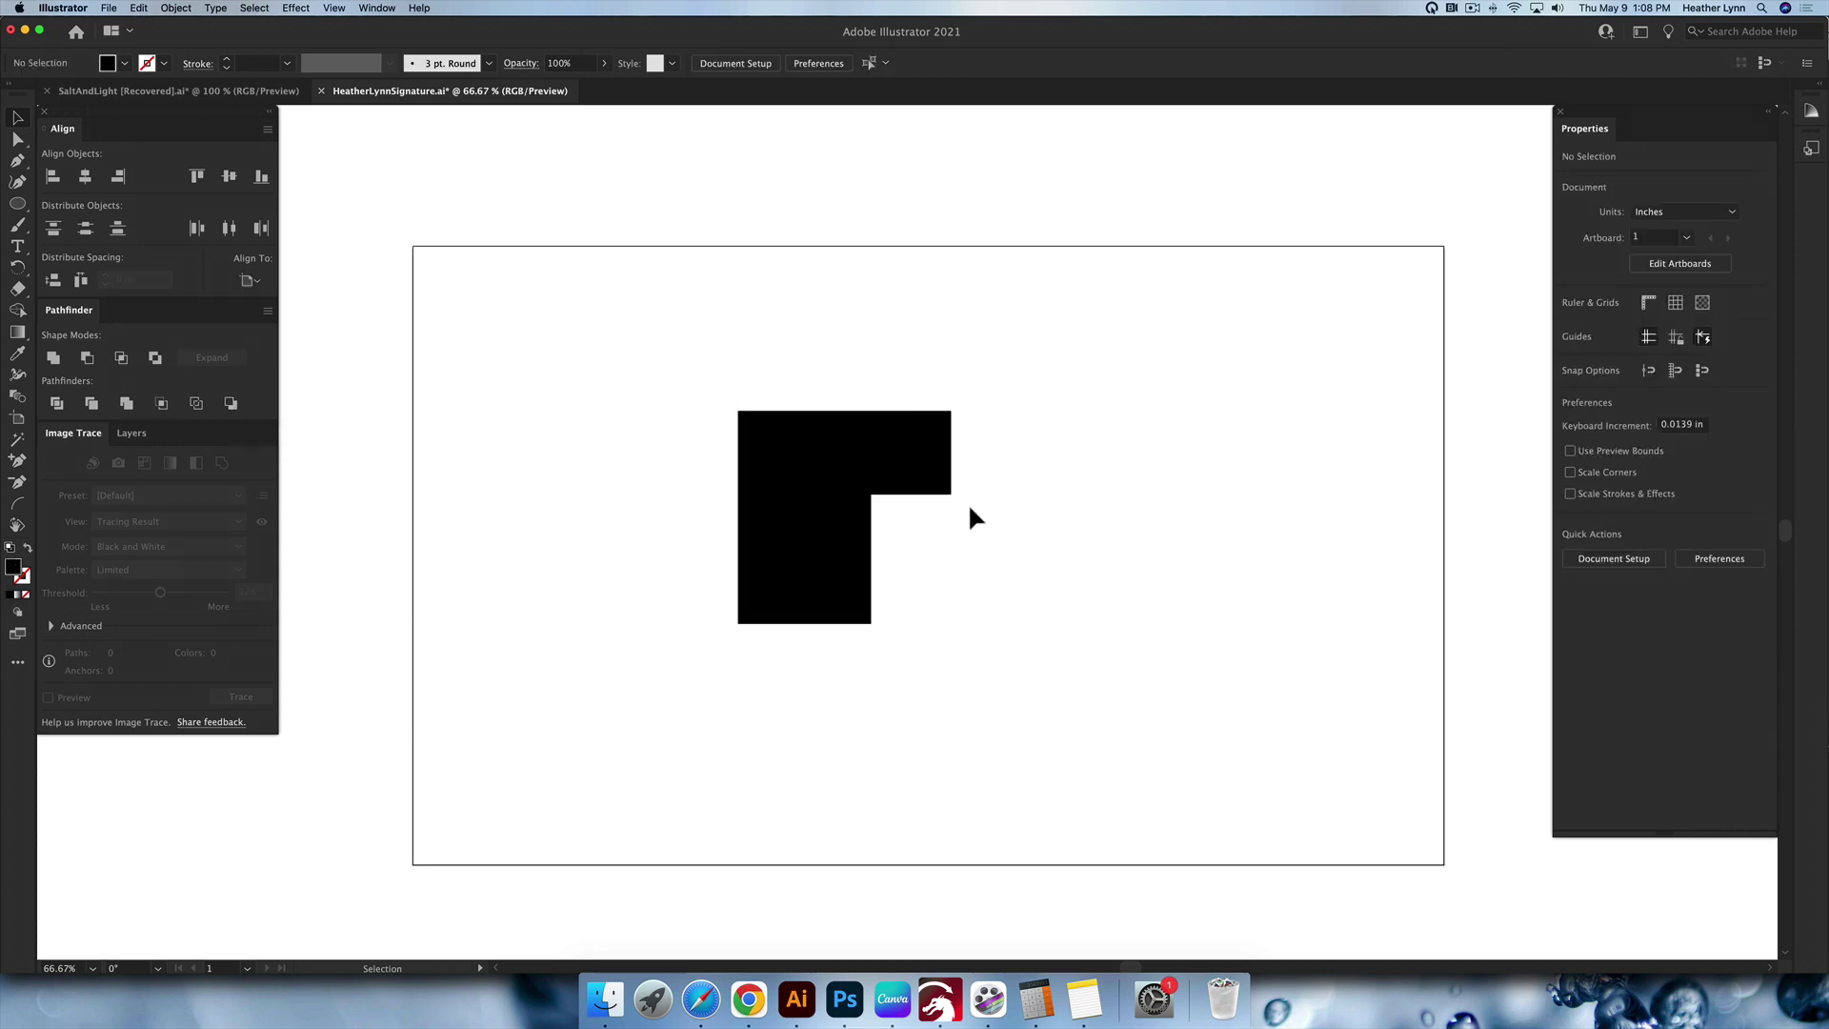
pyautogui.click(803, 493)
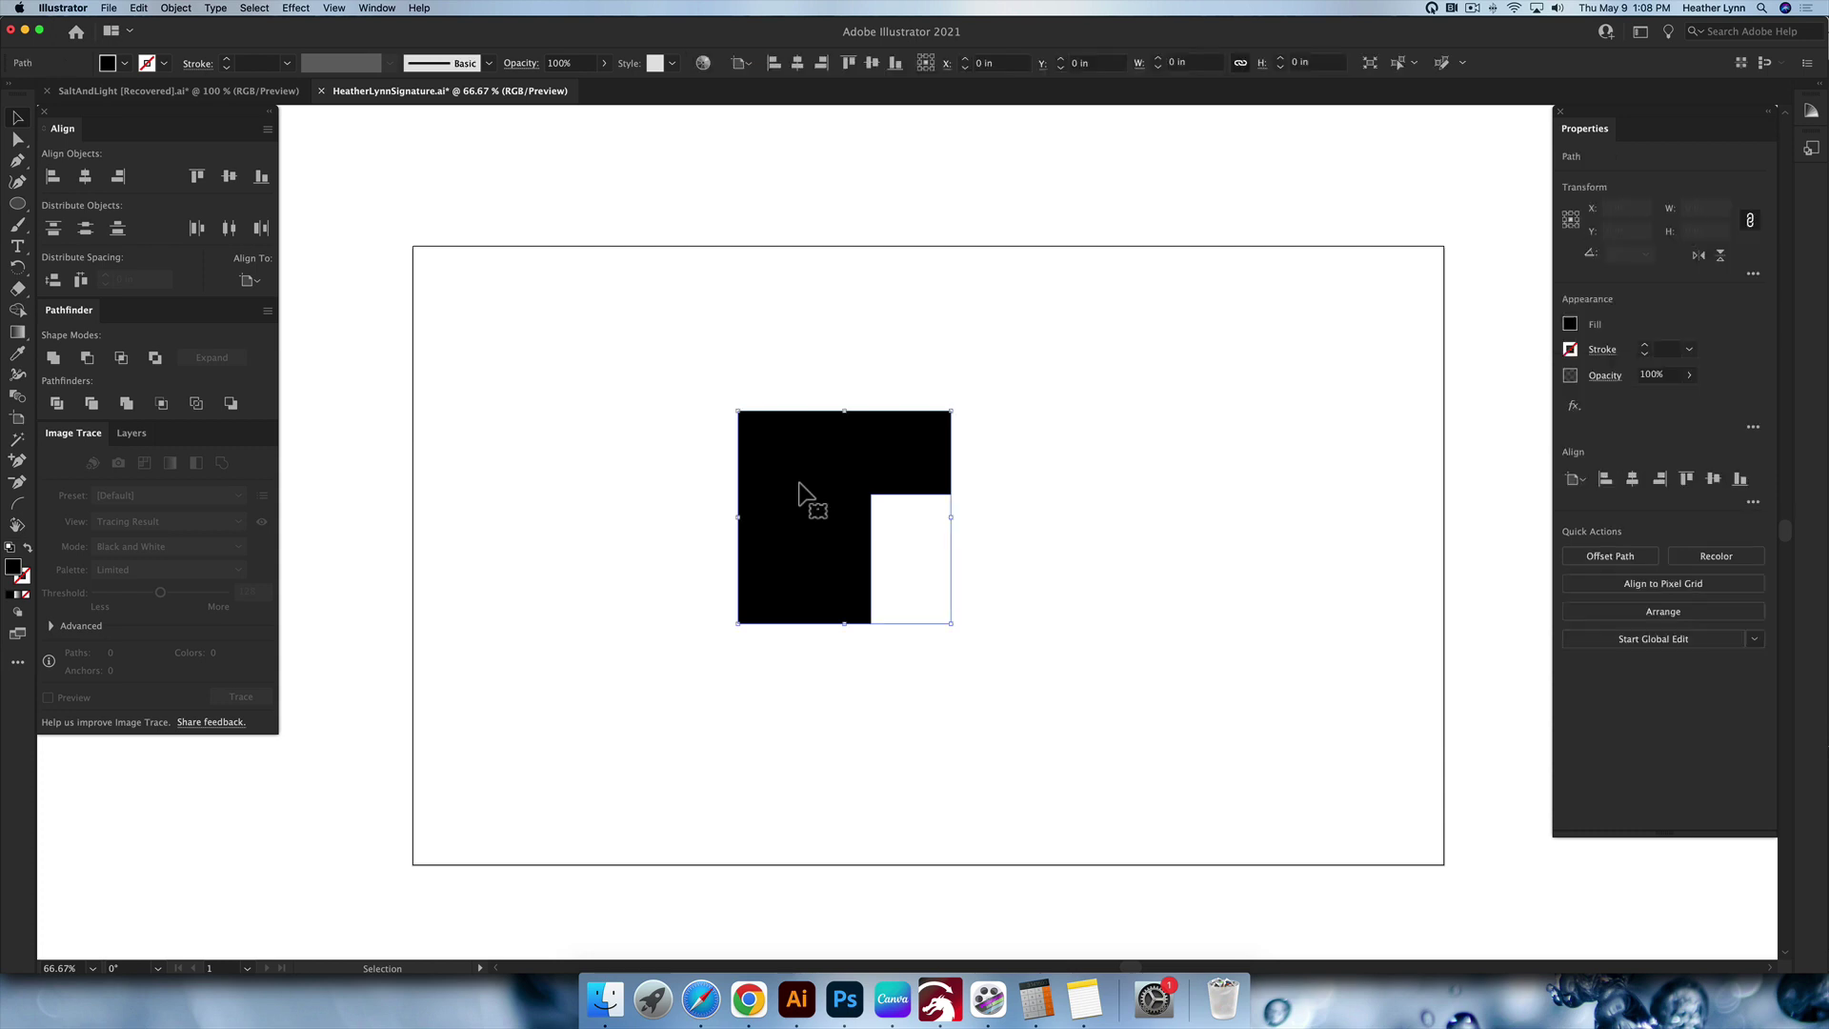
pyautogui.click(1090, 494)
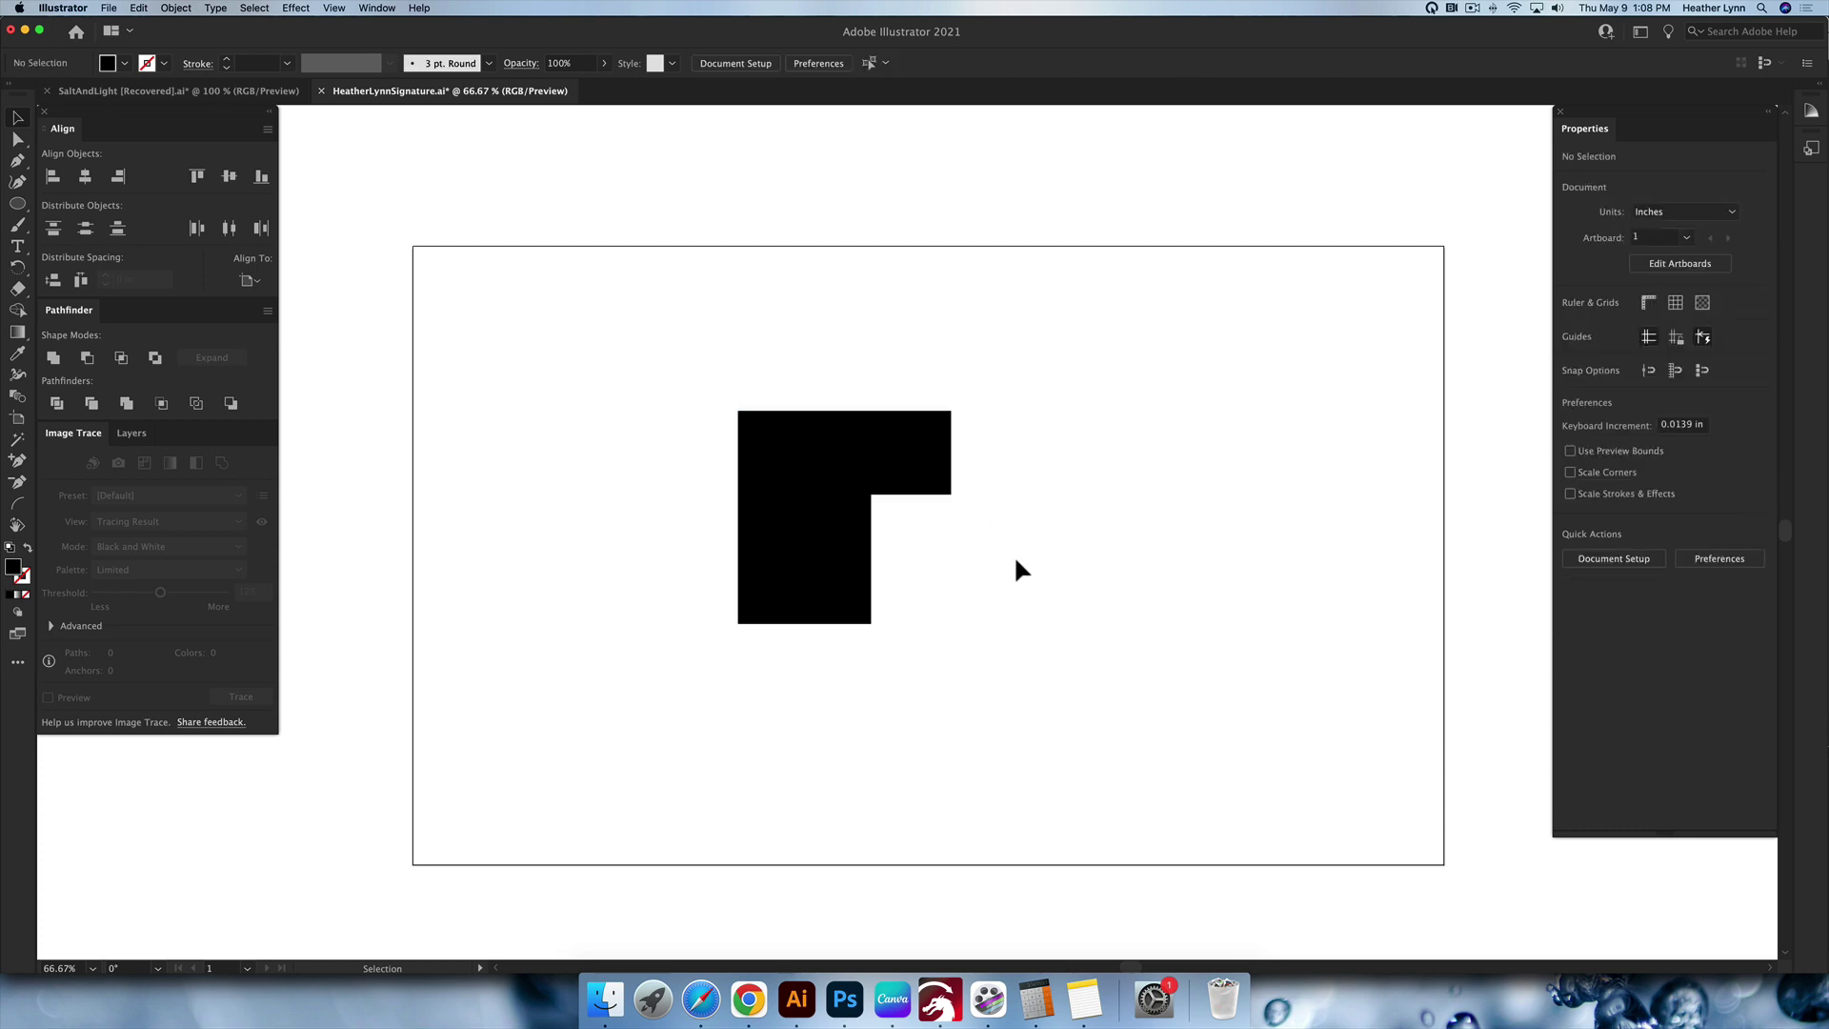
# Undo the Minus Back while keeping the overlapping pair at its moved position.
pyautogui.press('super+z')
pyautogui.press('super+z')
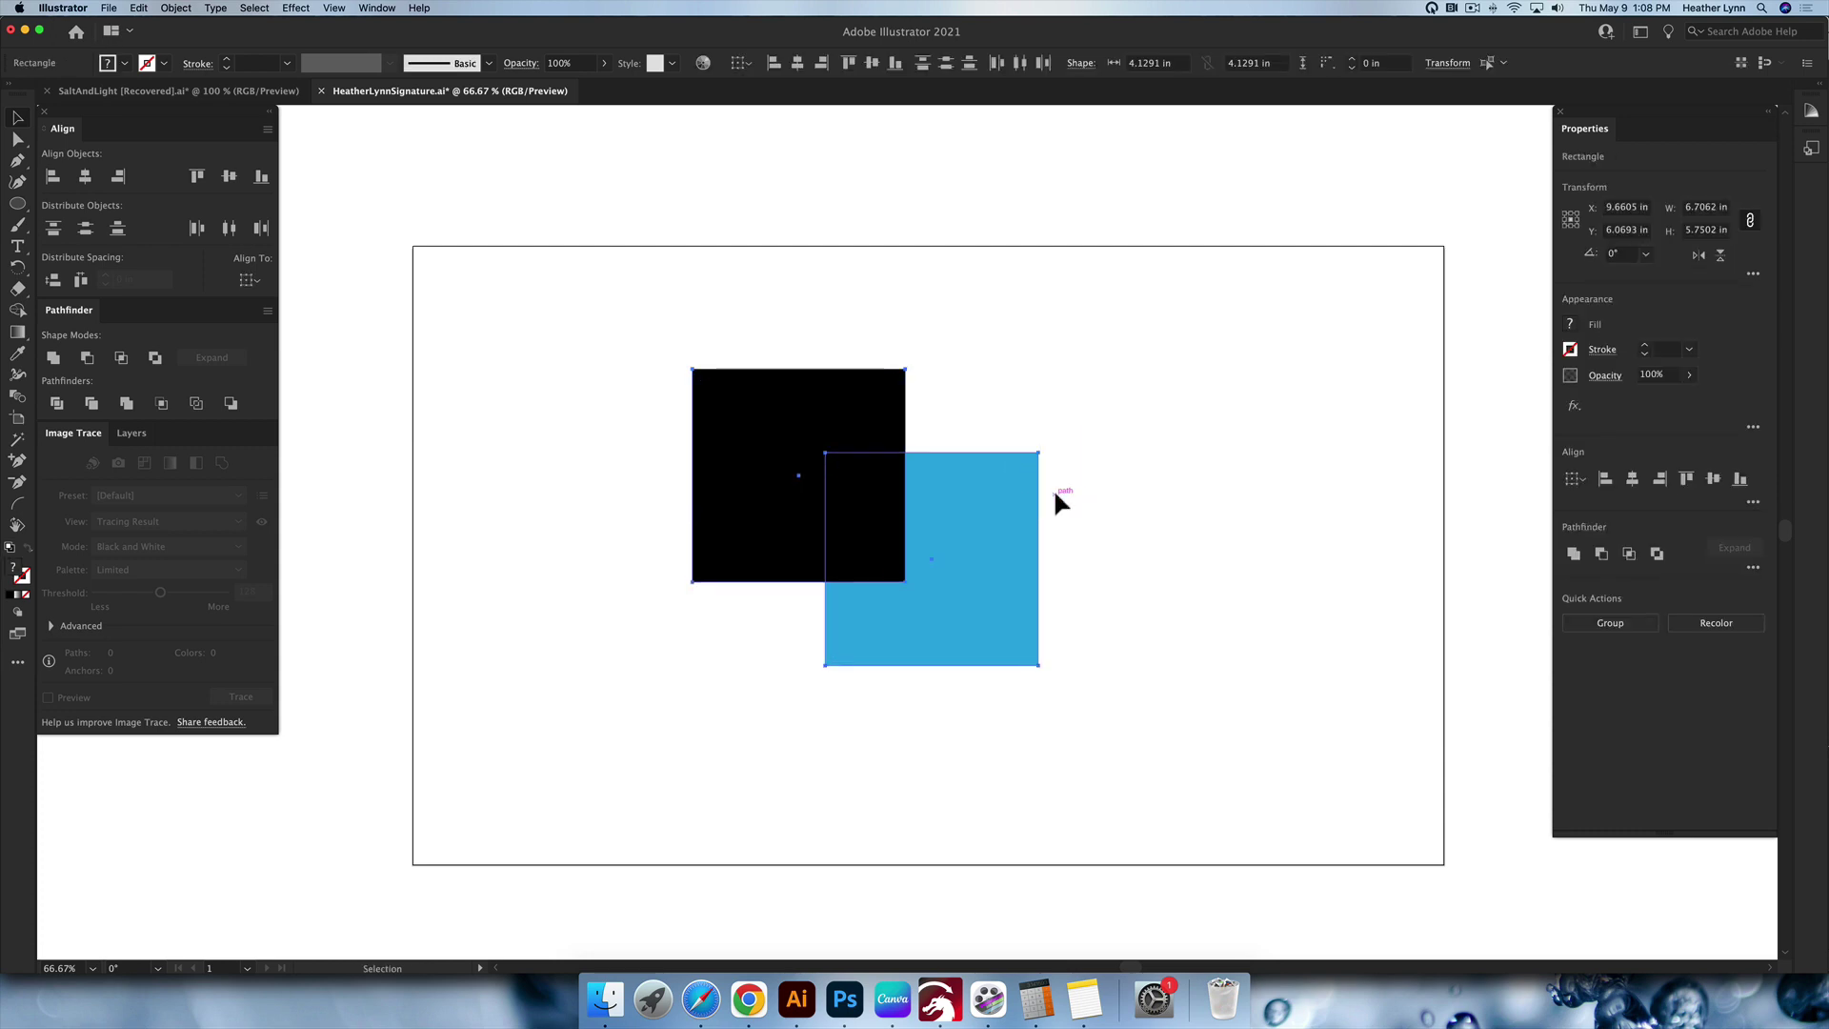
pyautogui.press('super+shift+z')
pyautogui.click(1130, 626)
# Bring the blue square to the front, over the black square.
pyautogui.click(1030, 562)
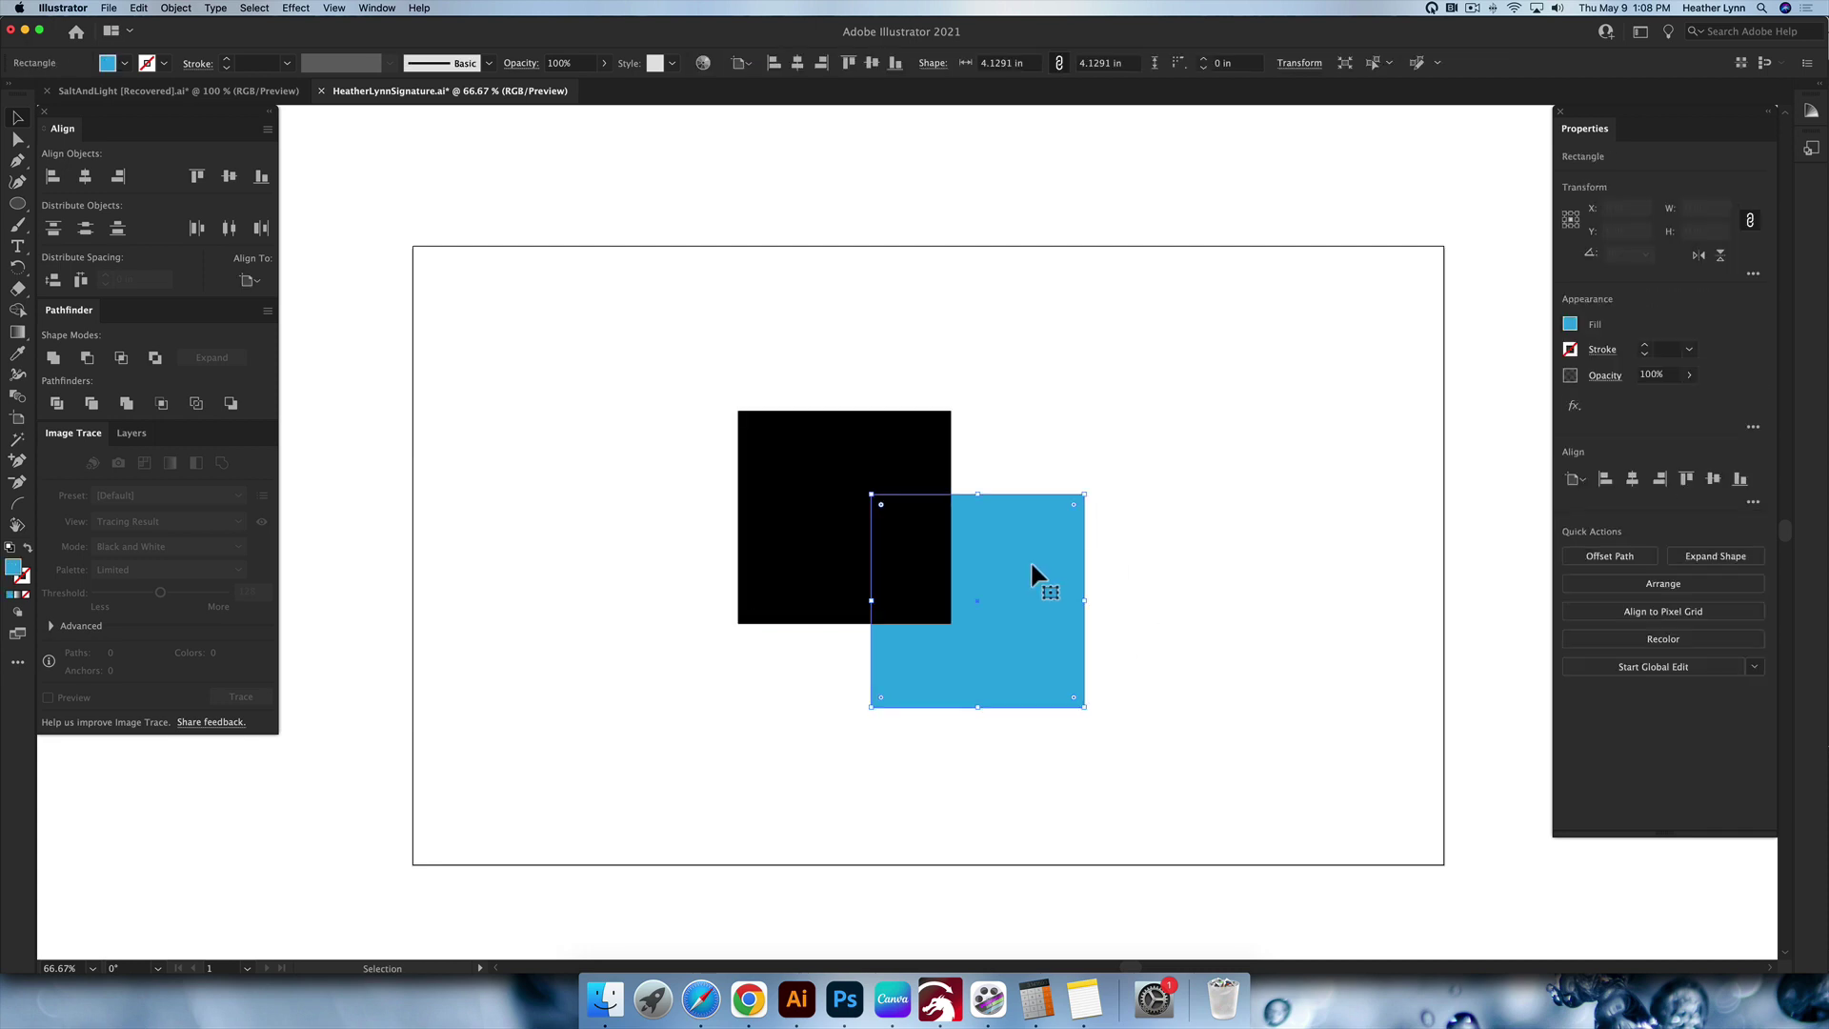
pyautogui.rightClick(1039, 564)
pyautogui.moveTo(1104, 820)
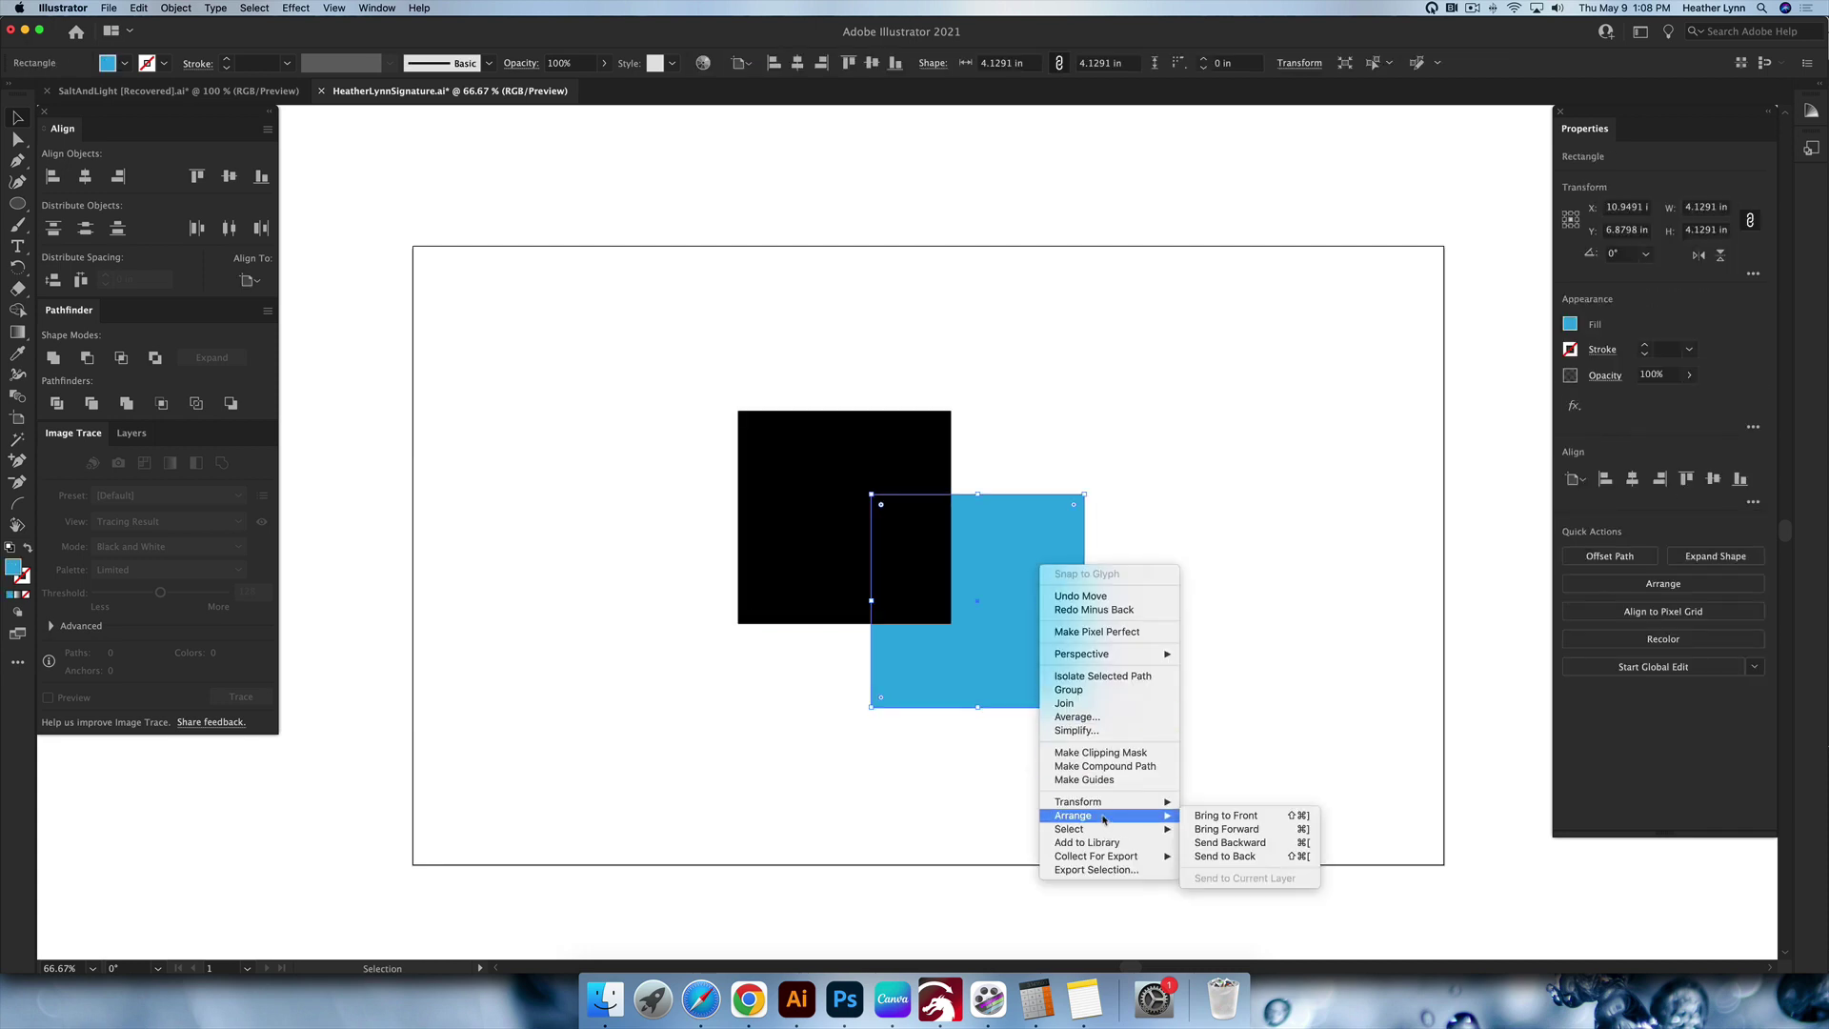
pyautogui.click(1226, 815)
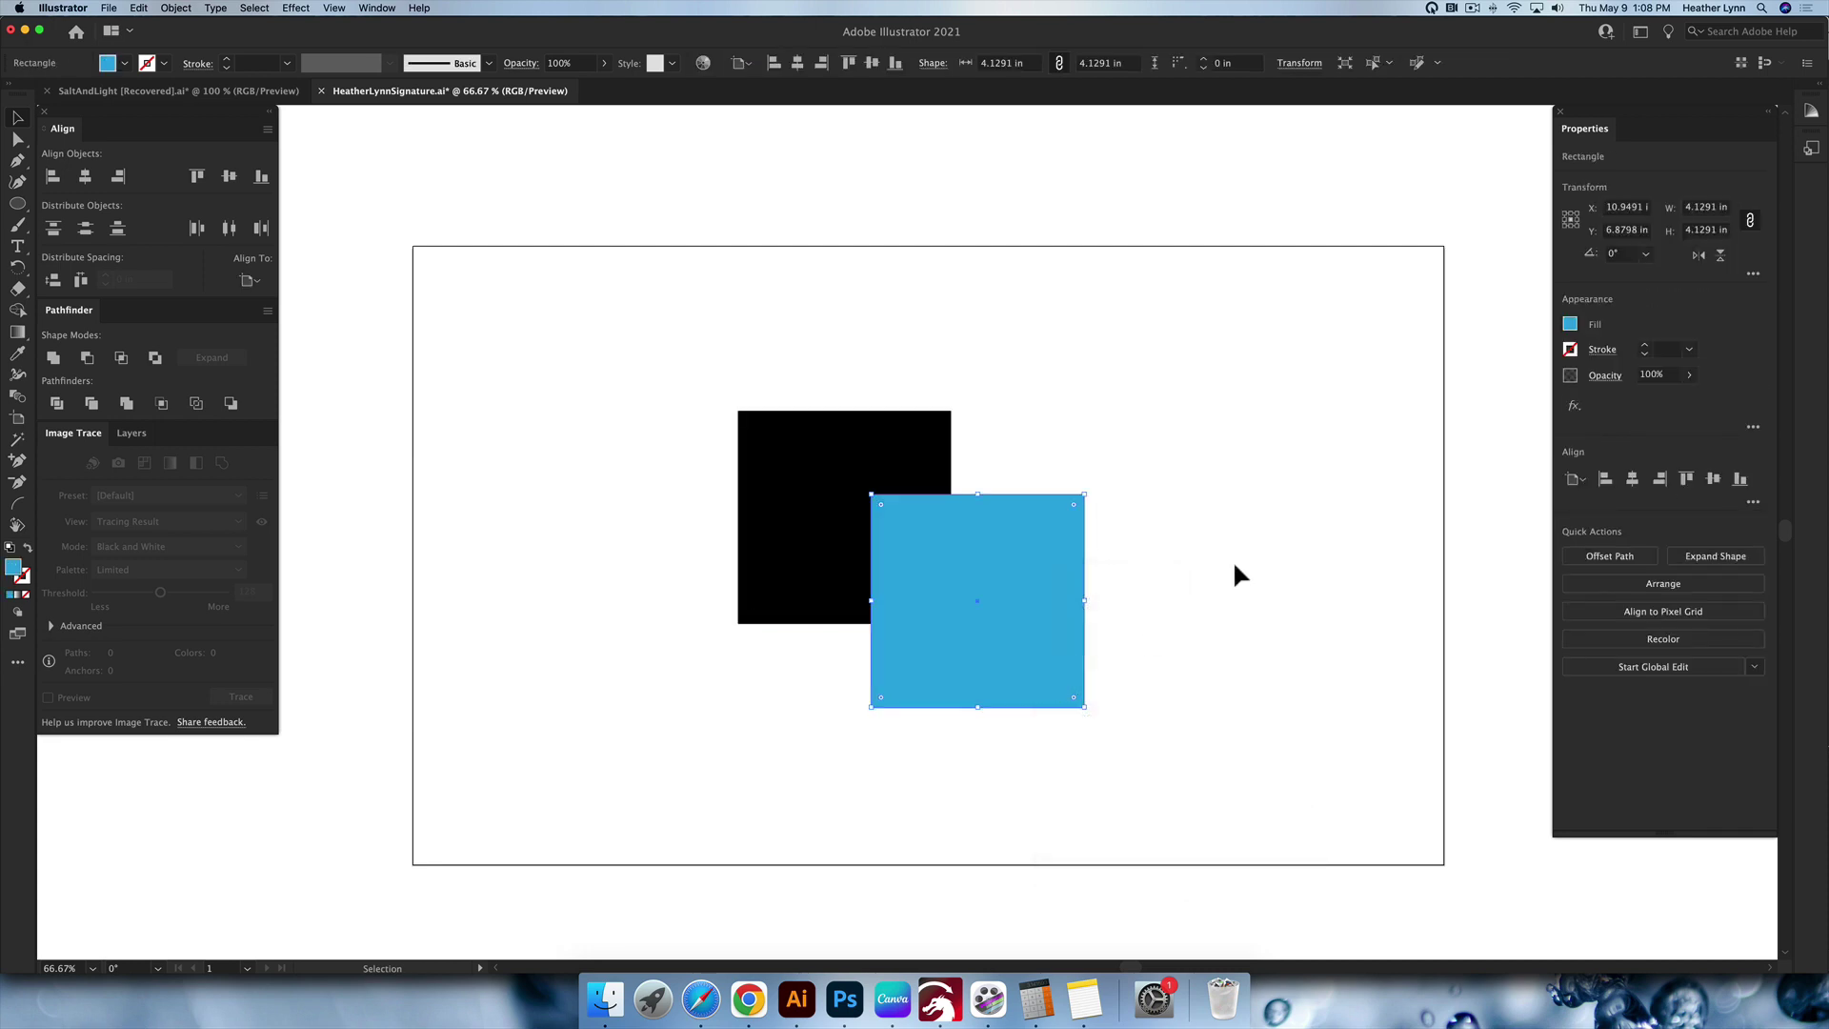
pyautogui.click(1230, 572)
# Subtract the front blue square from the black square with Minus Front and undo it.
pyautogui.moveTo(1175, 714); pyautogui.dragTo(636, 320)
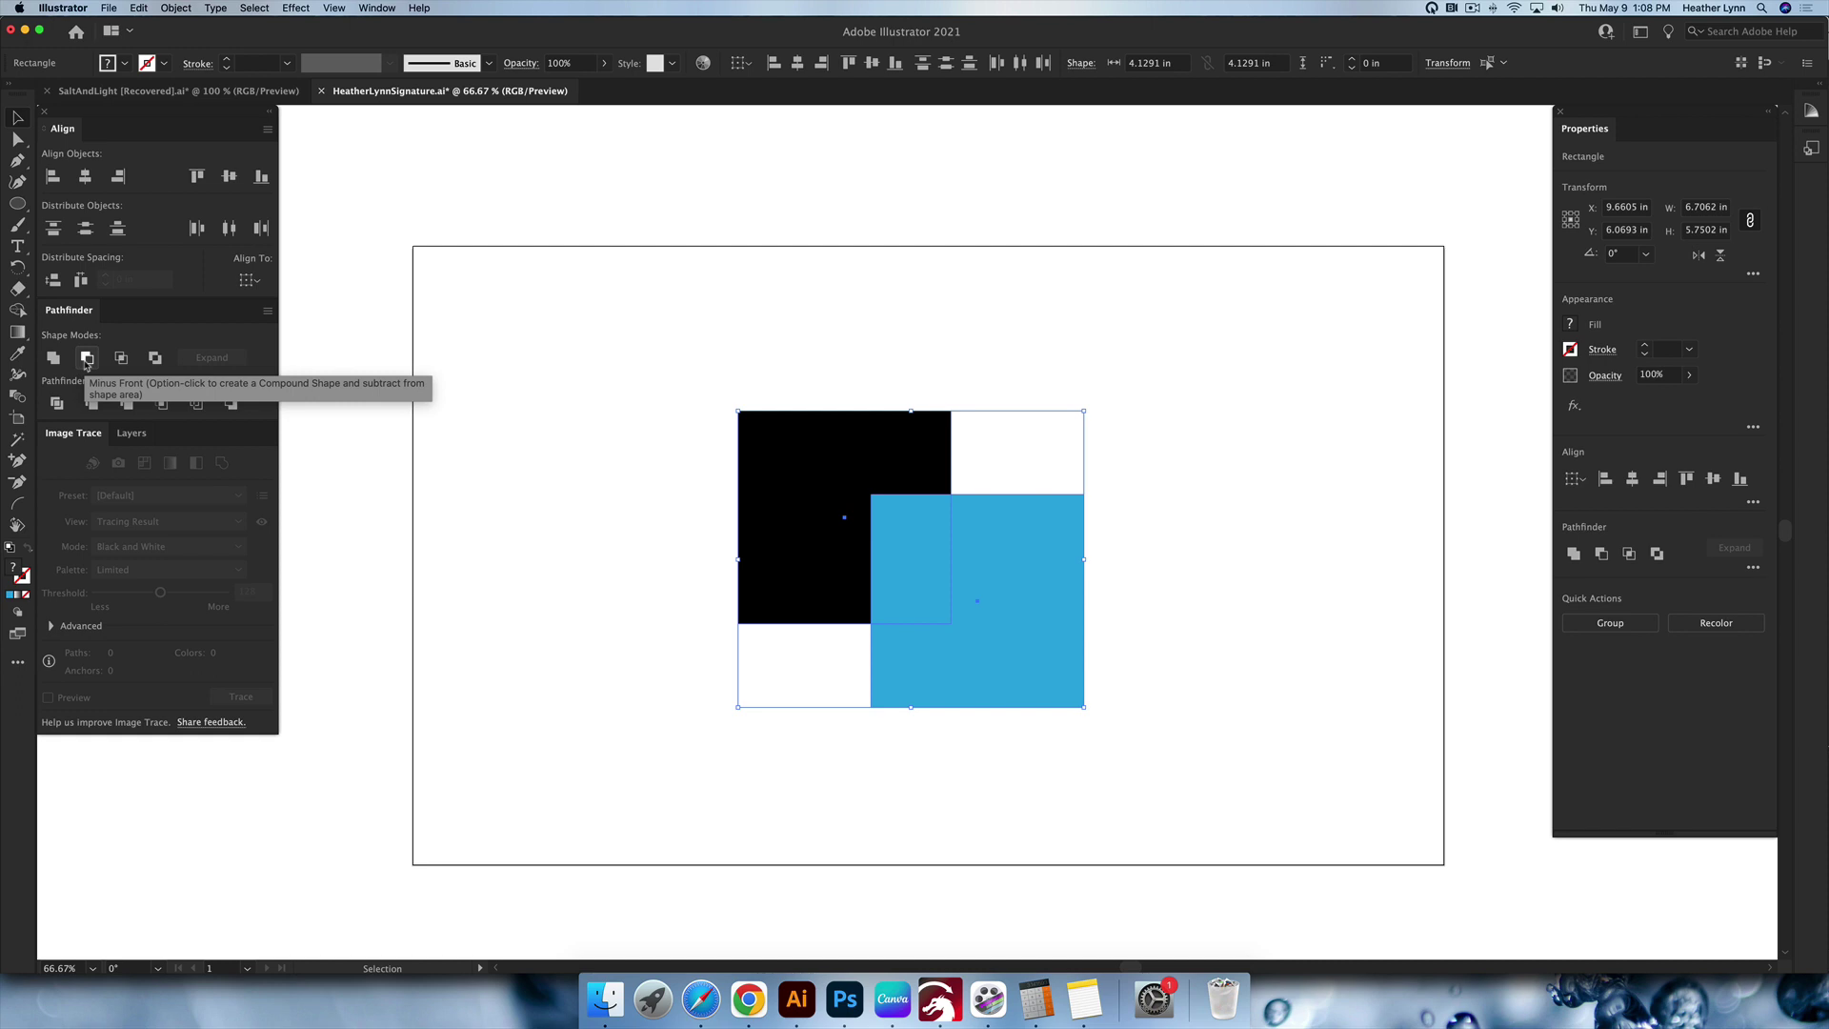
pyautogui.click(85, 359)
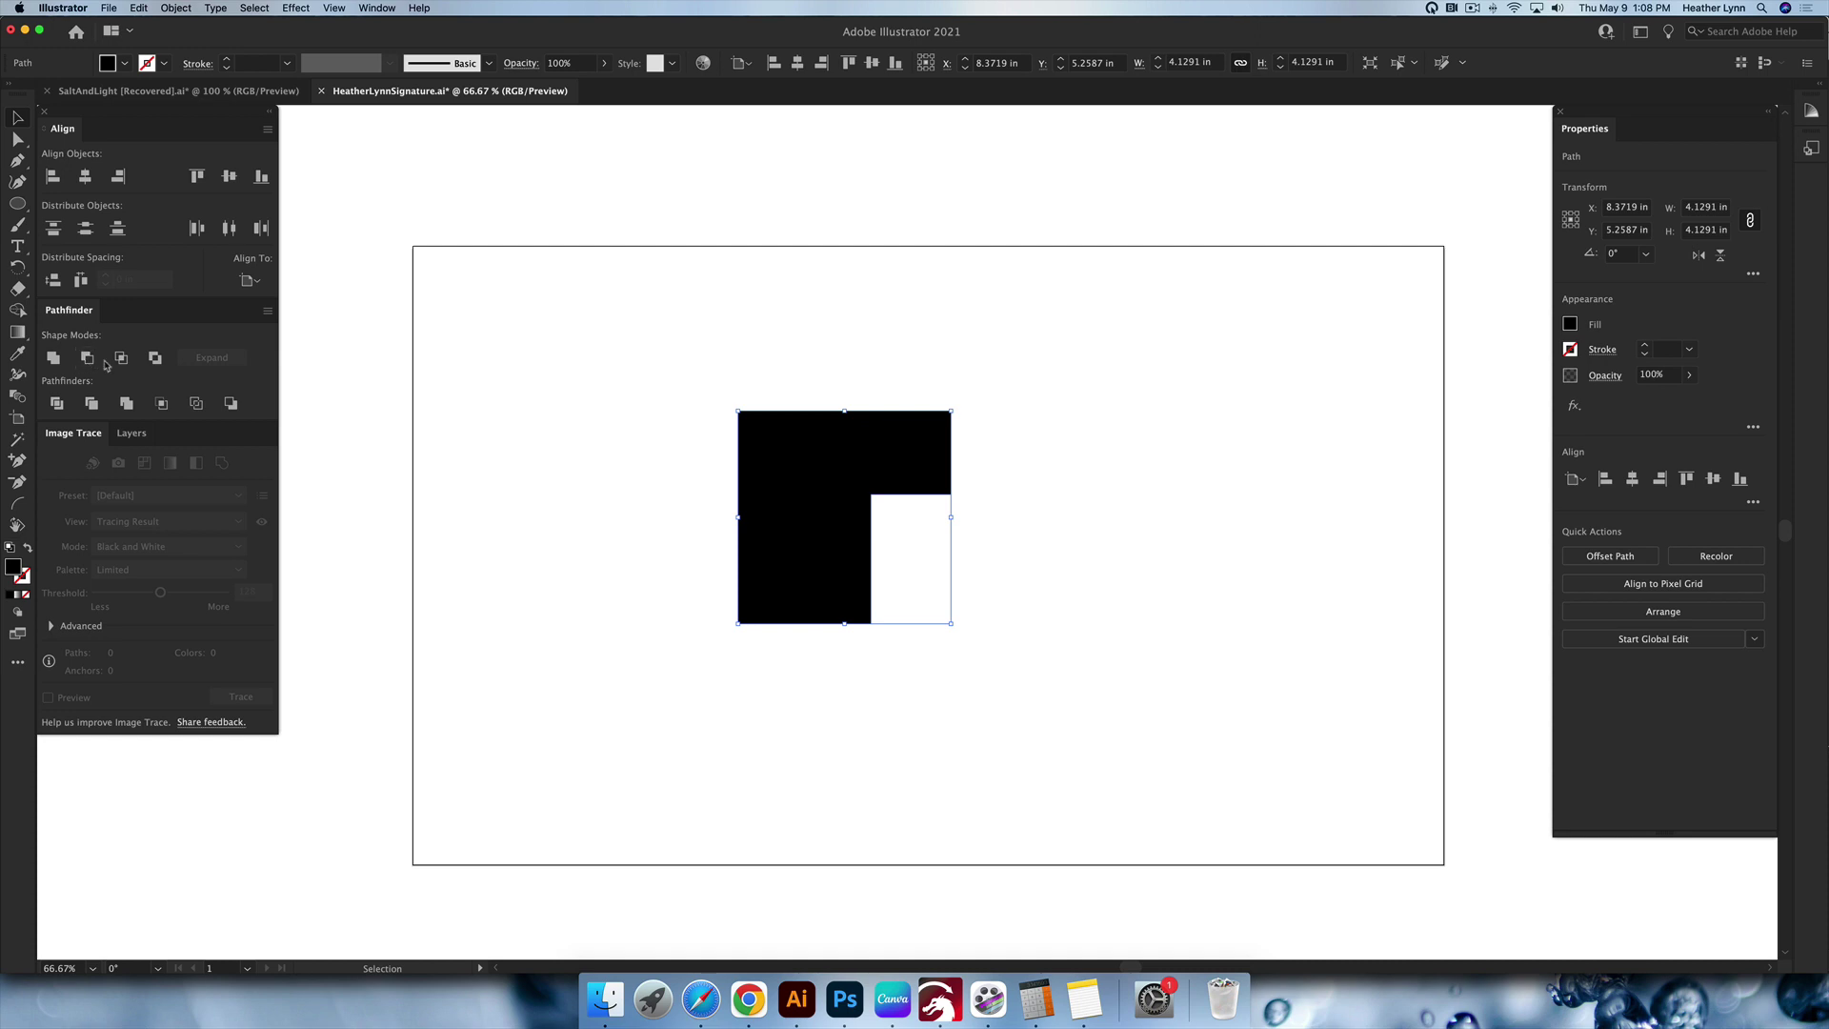
pyautogui.press('super+z')
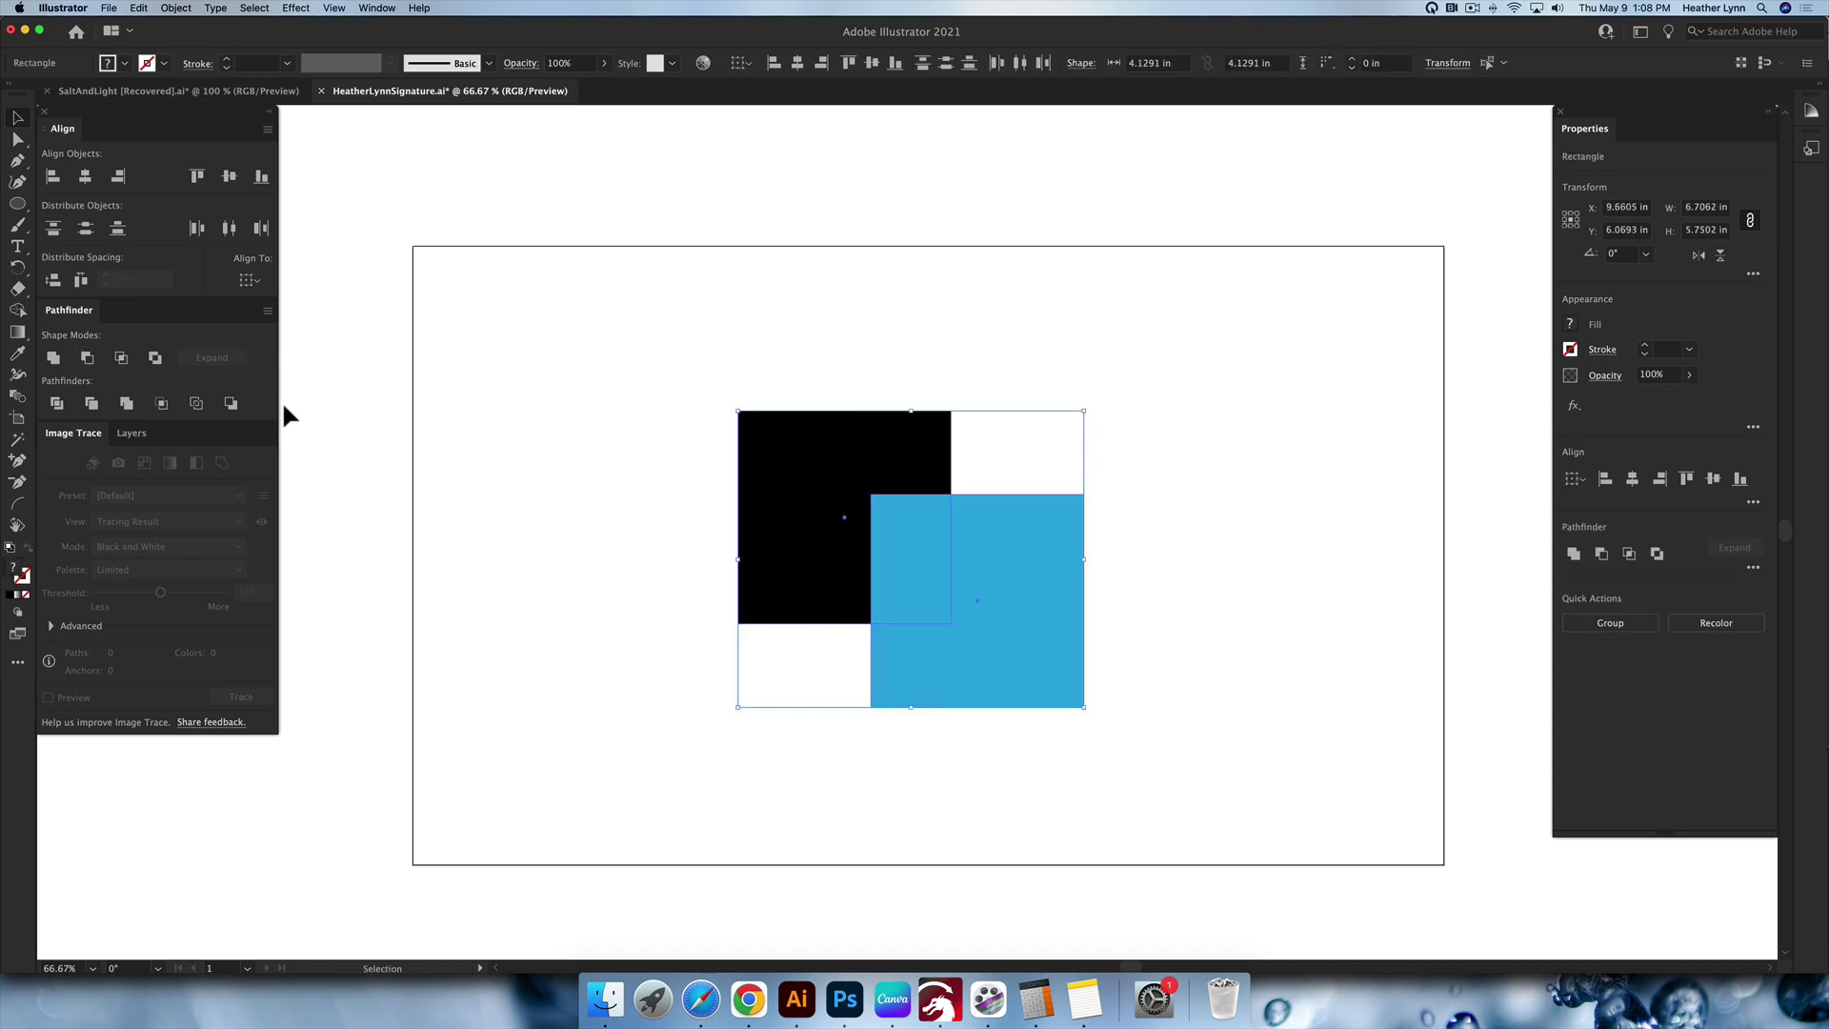
# Subtract the black back square from the blue square with Minus Back and undo it.
pyautogui.click(231, 402)
pyautogui.click(1188, 511)
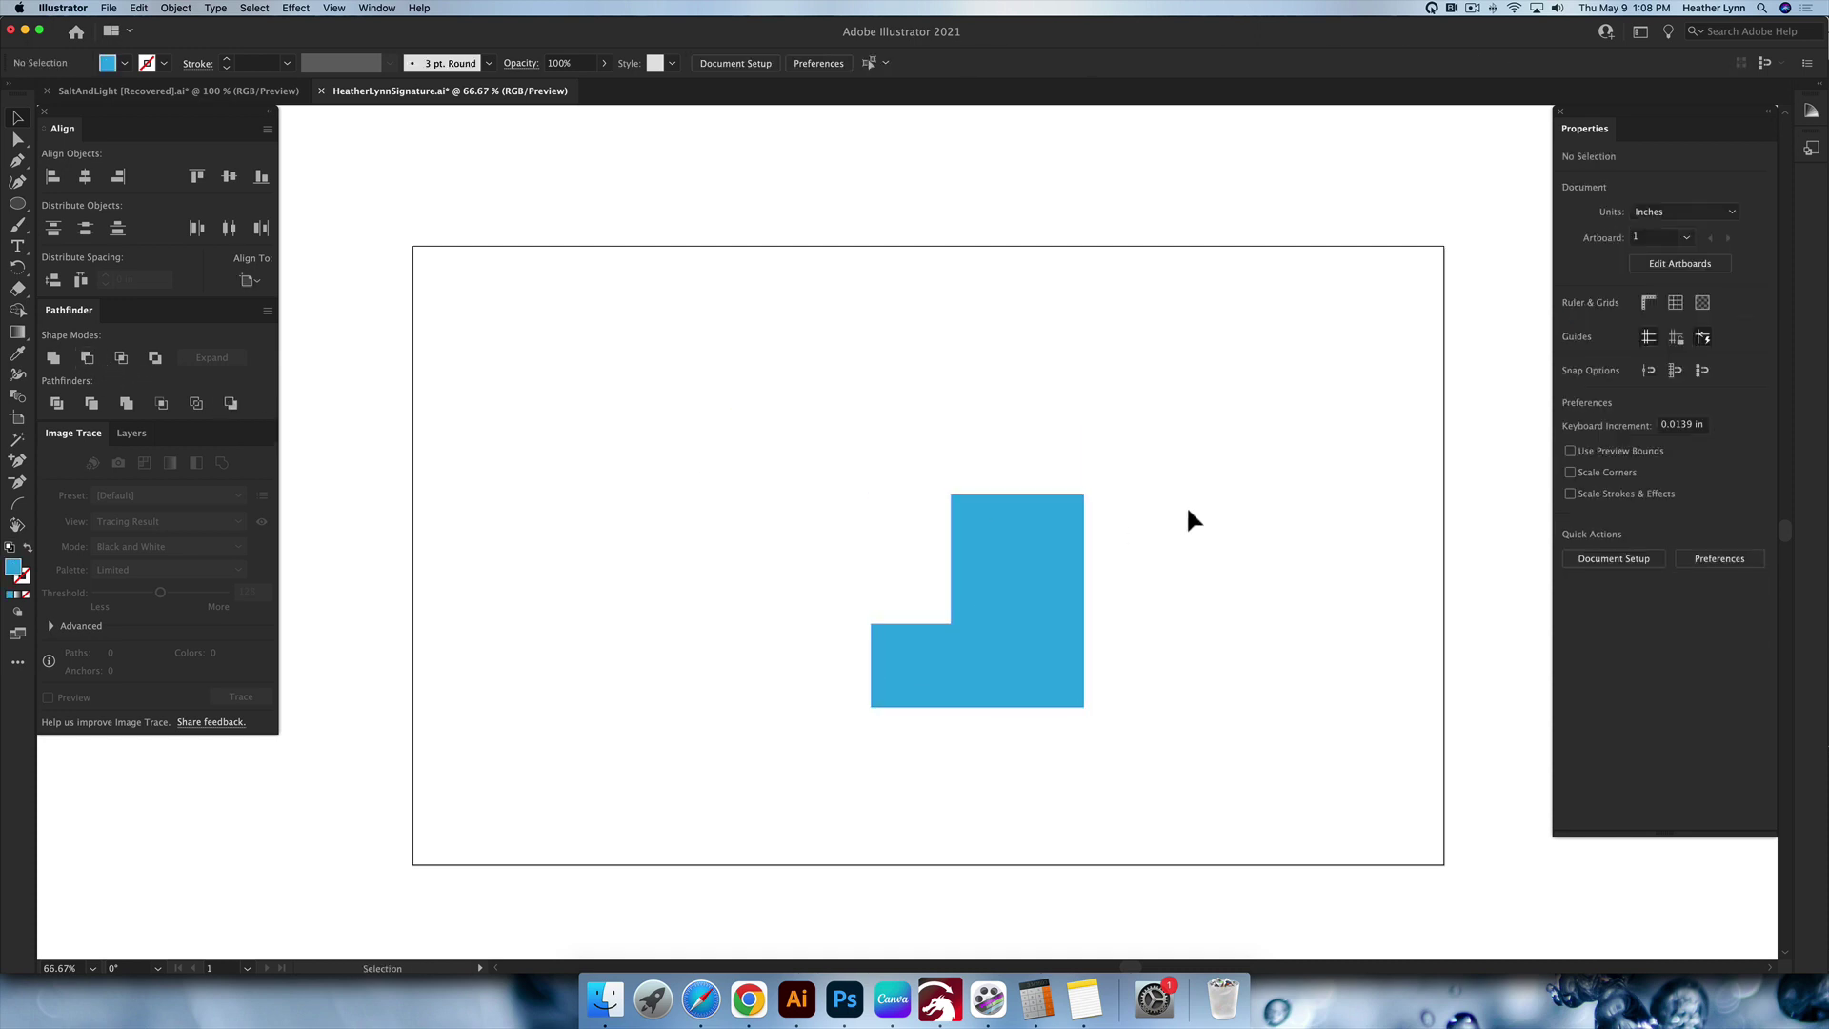
pyautogui.press('super+z')
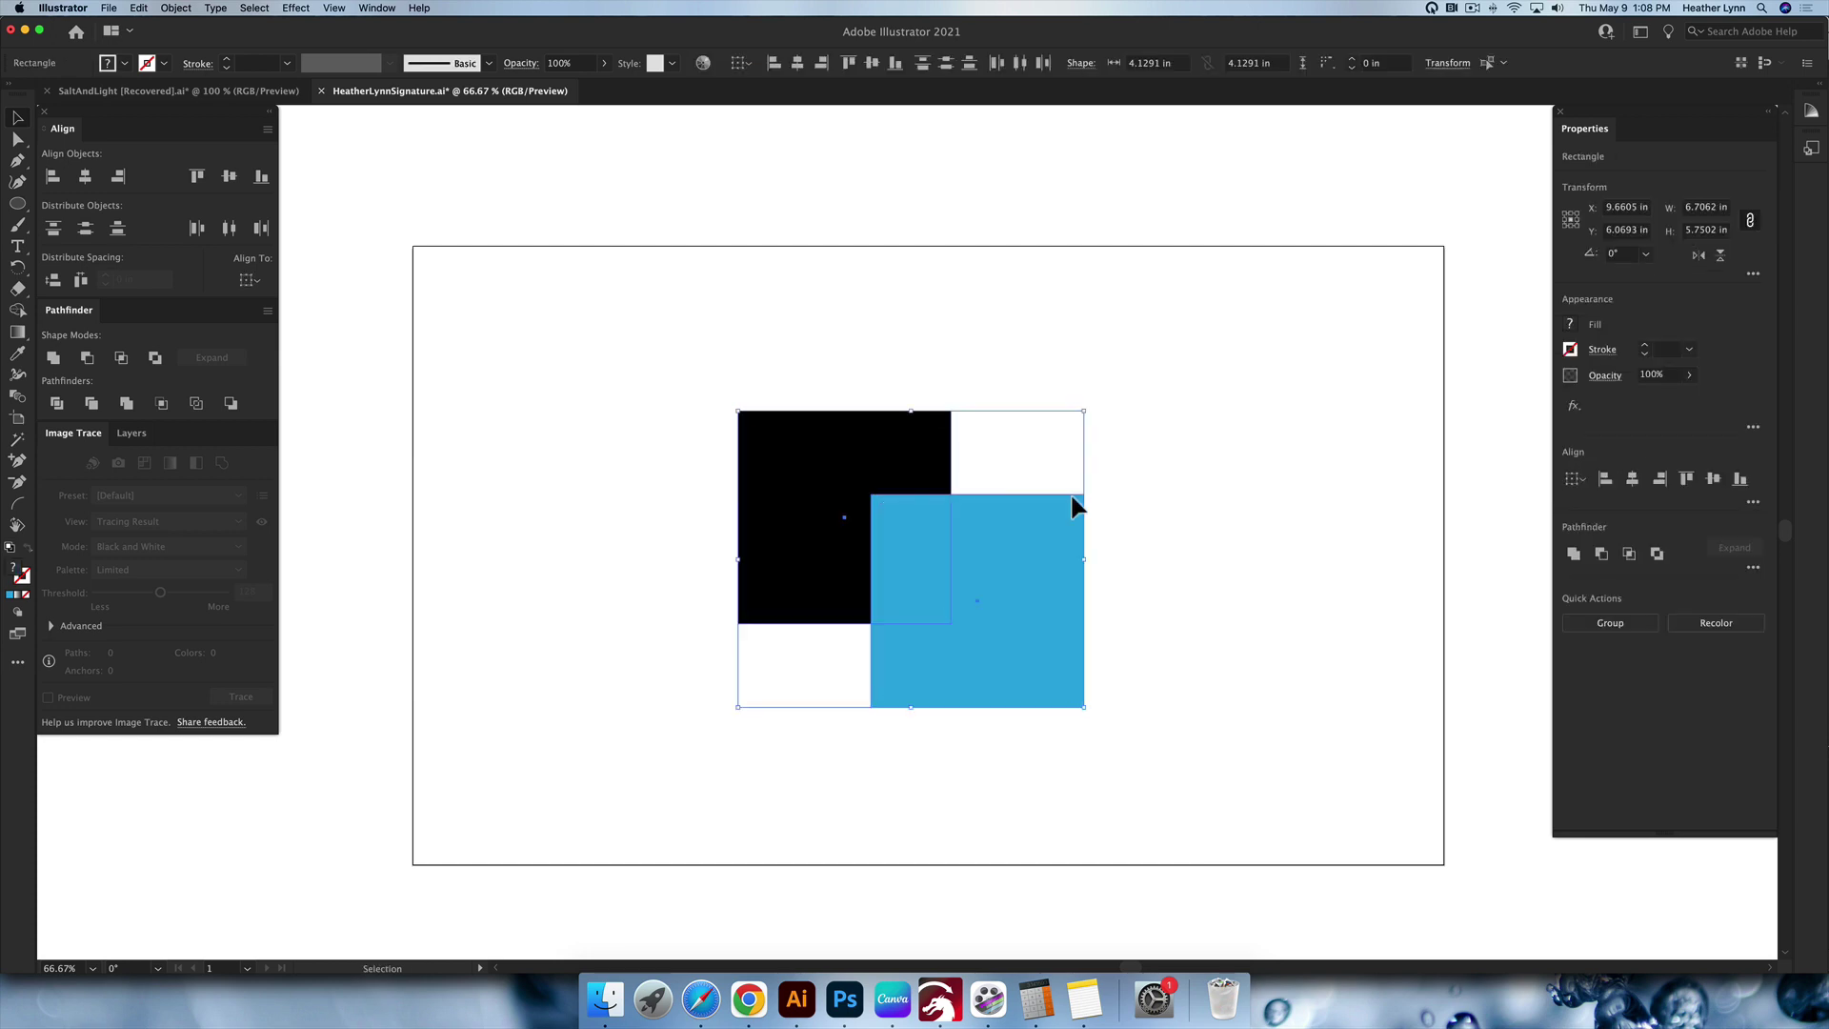
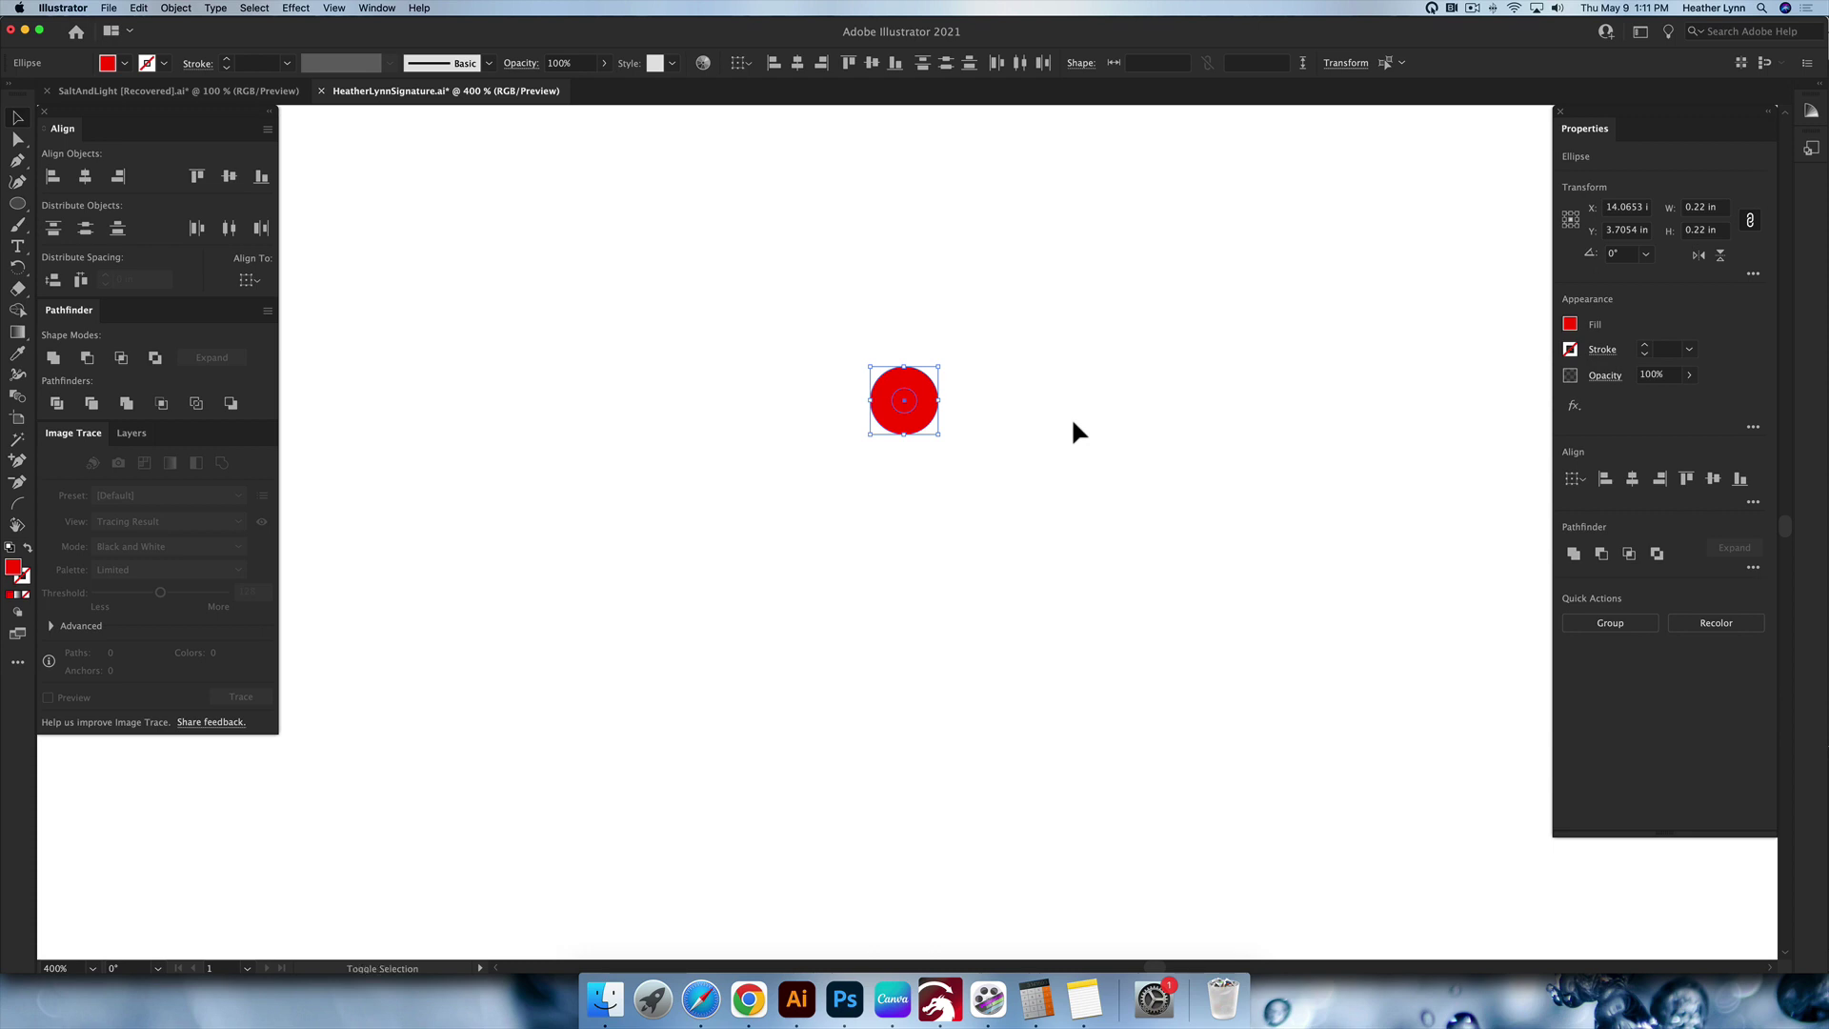
# Swap the fill and stroke of the two concentric circles, giving them red 1 pt outlines and no fill.
pyautogui.hotkey('shift', 'x')
pyautogui.click(1008, 391)
pyautogui.click(938, 416)
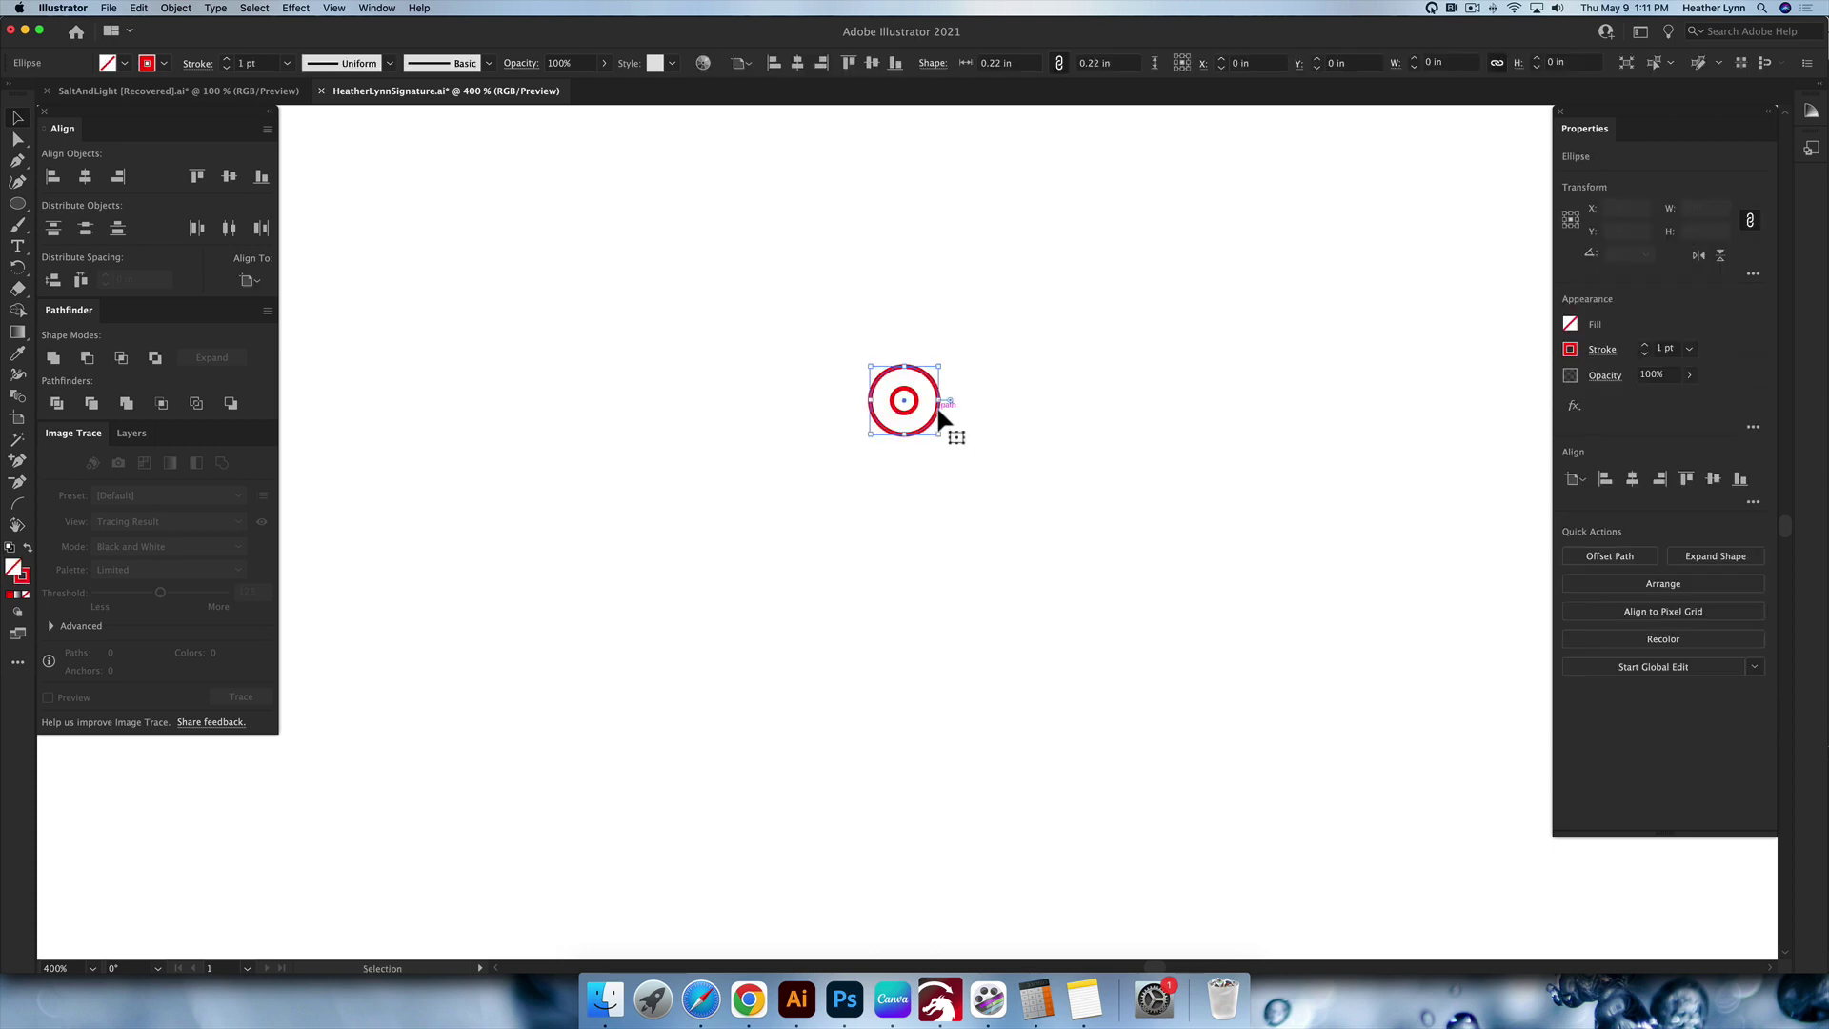
pyautogui.click(962, 404)
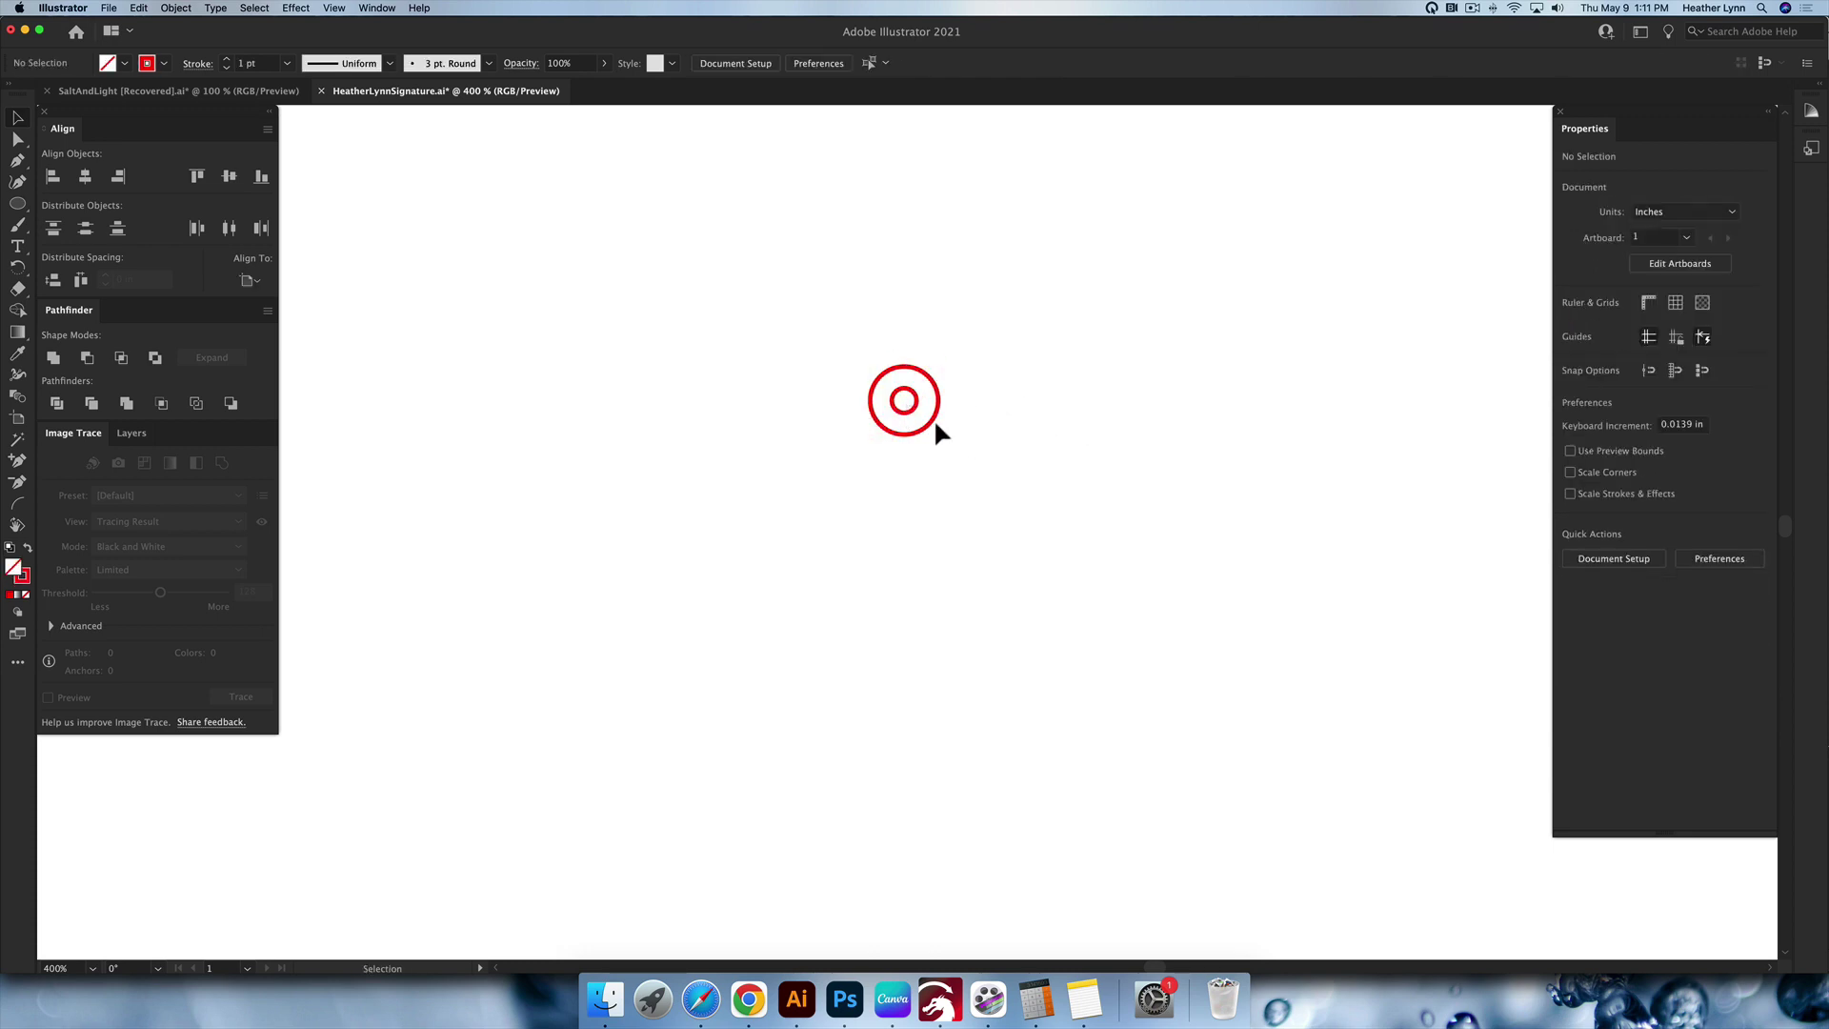
# Select the outer circle, both circles together and the inner circle in turn to examine them as separate shapes.
pyautogui.click(936, 425)
pyautogui.moveTo(935, 419)
pyautogui.mouseDown()
pyautogui.moveTo(1097, 447)
pyautogui.moveTo(926, 412)
pyautogui.mouseUp()
pyautogui.click(1024, 396)
pyautogui.moveTo(1010, 453); pyautogui.dragTo(786, 307)
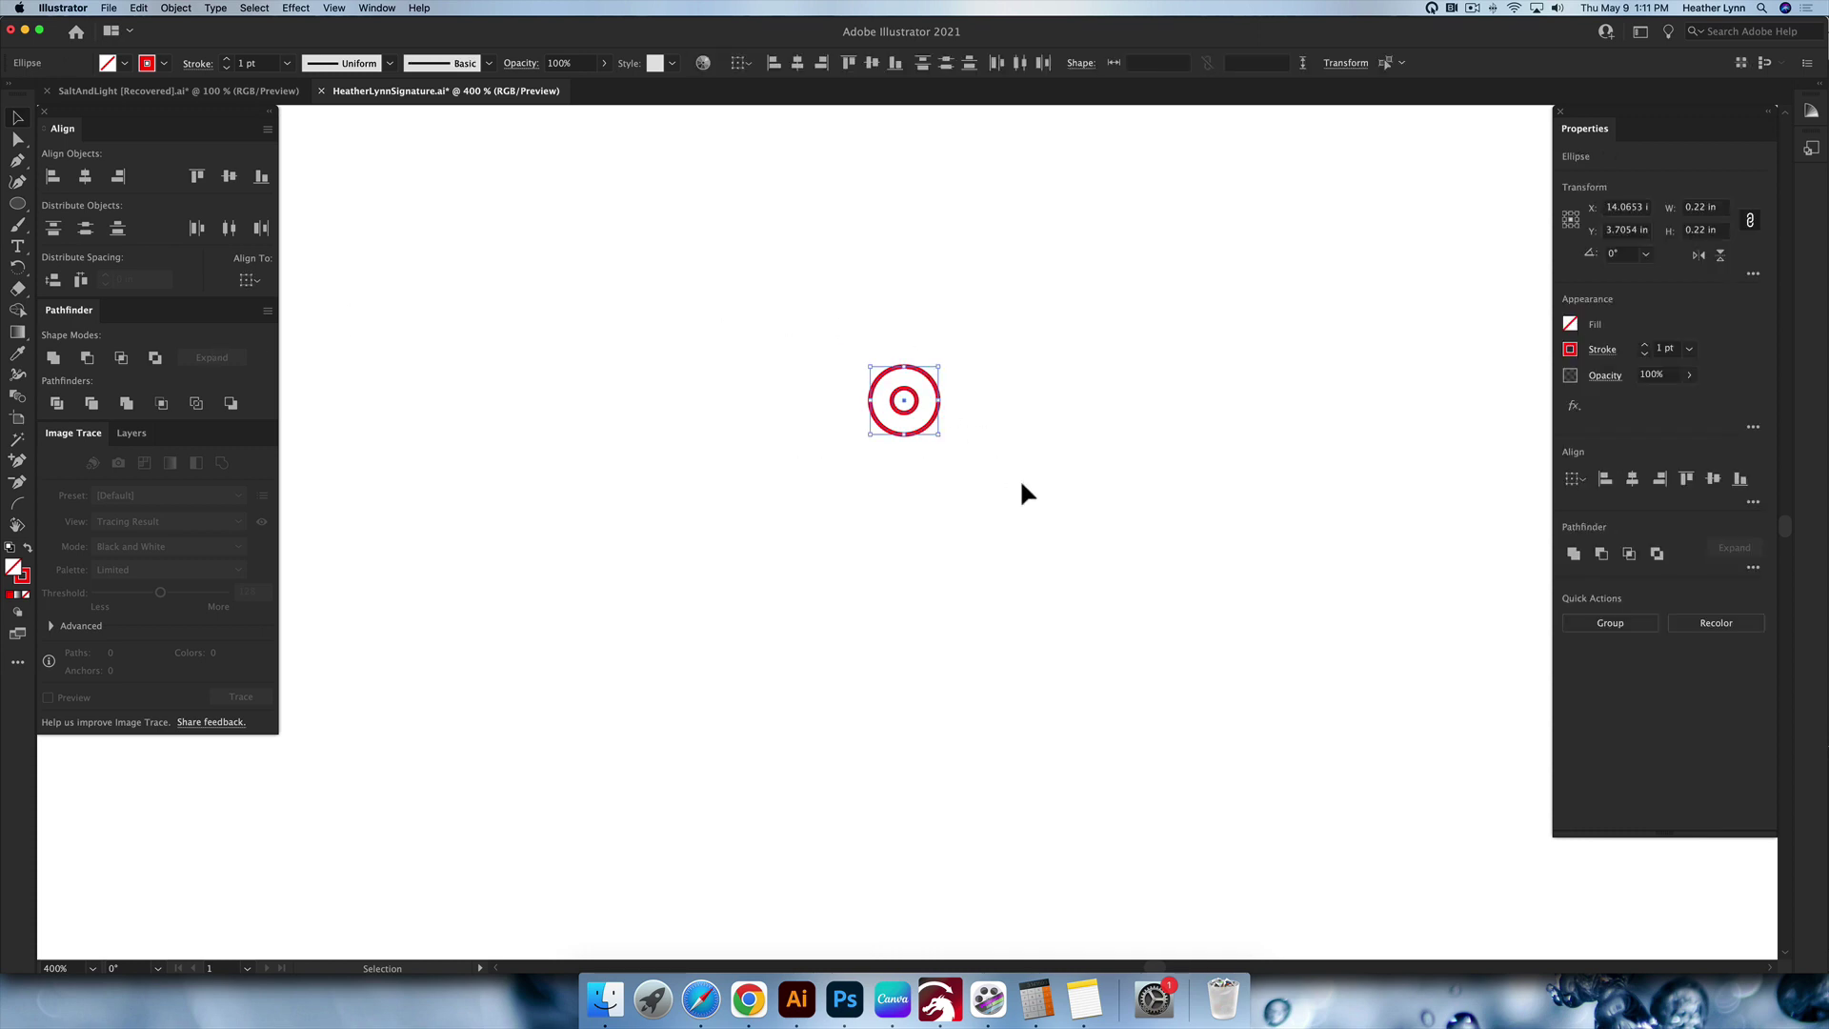
pyautogui.moveTo(1065, 441); pyautogui.dragTo(729, 282)
pyautogui.click(1139, 456)
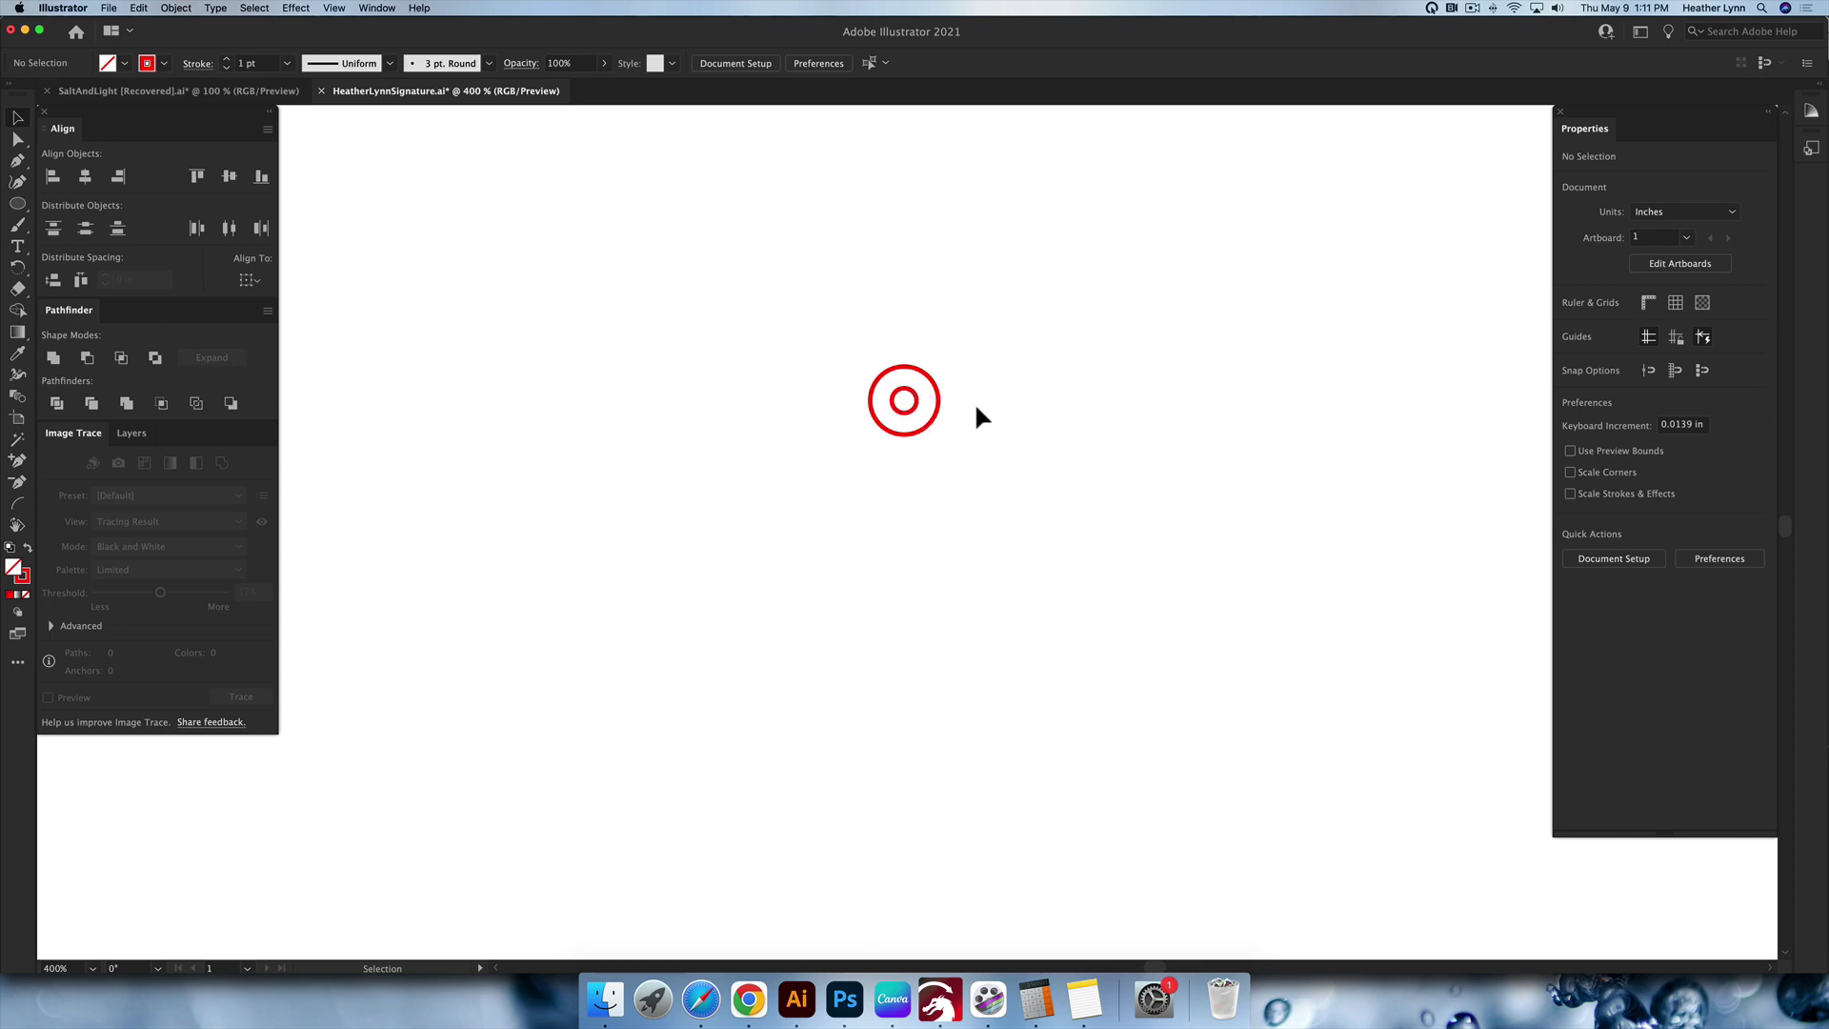
pyautogui.click(916, 407)
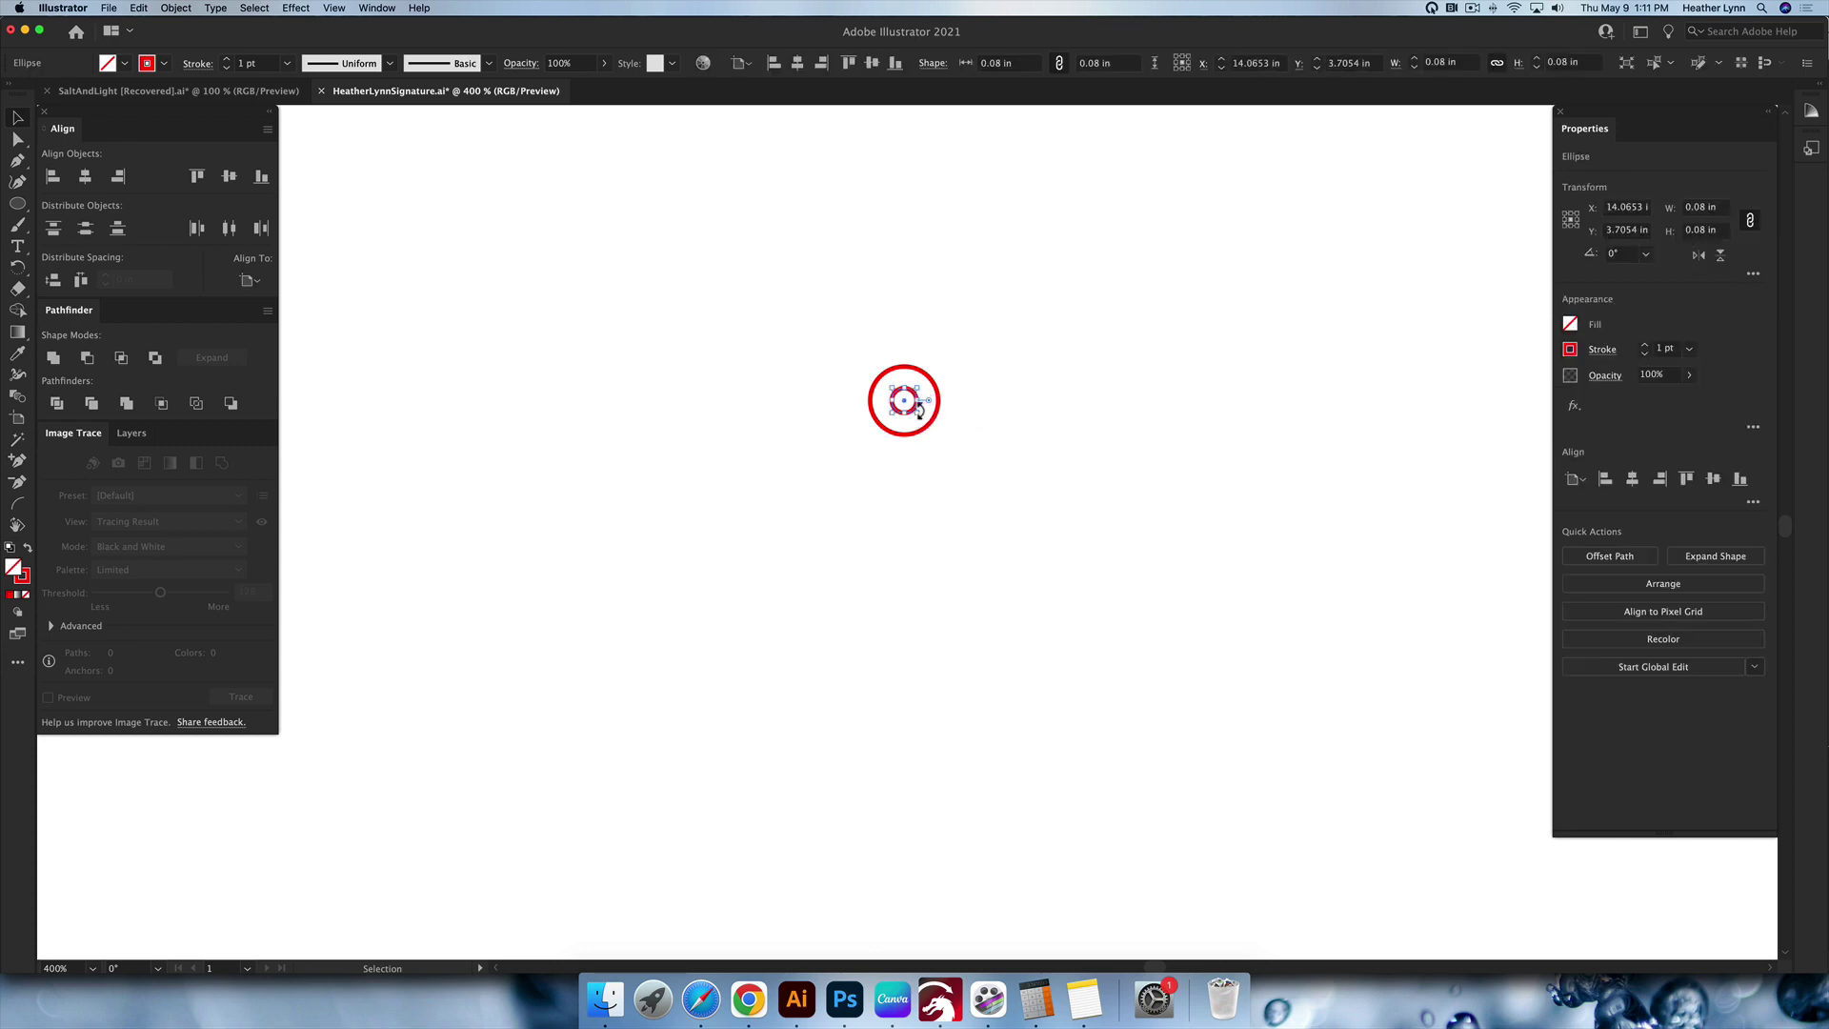
pyautogui.click(1005, 390)
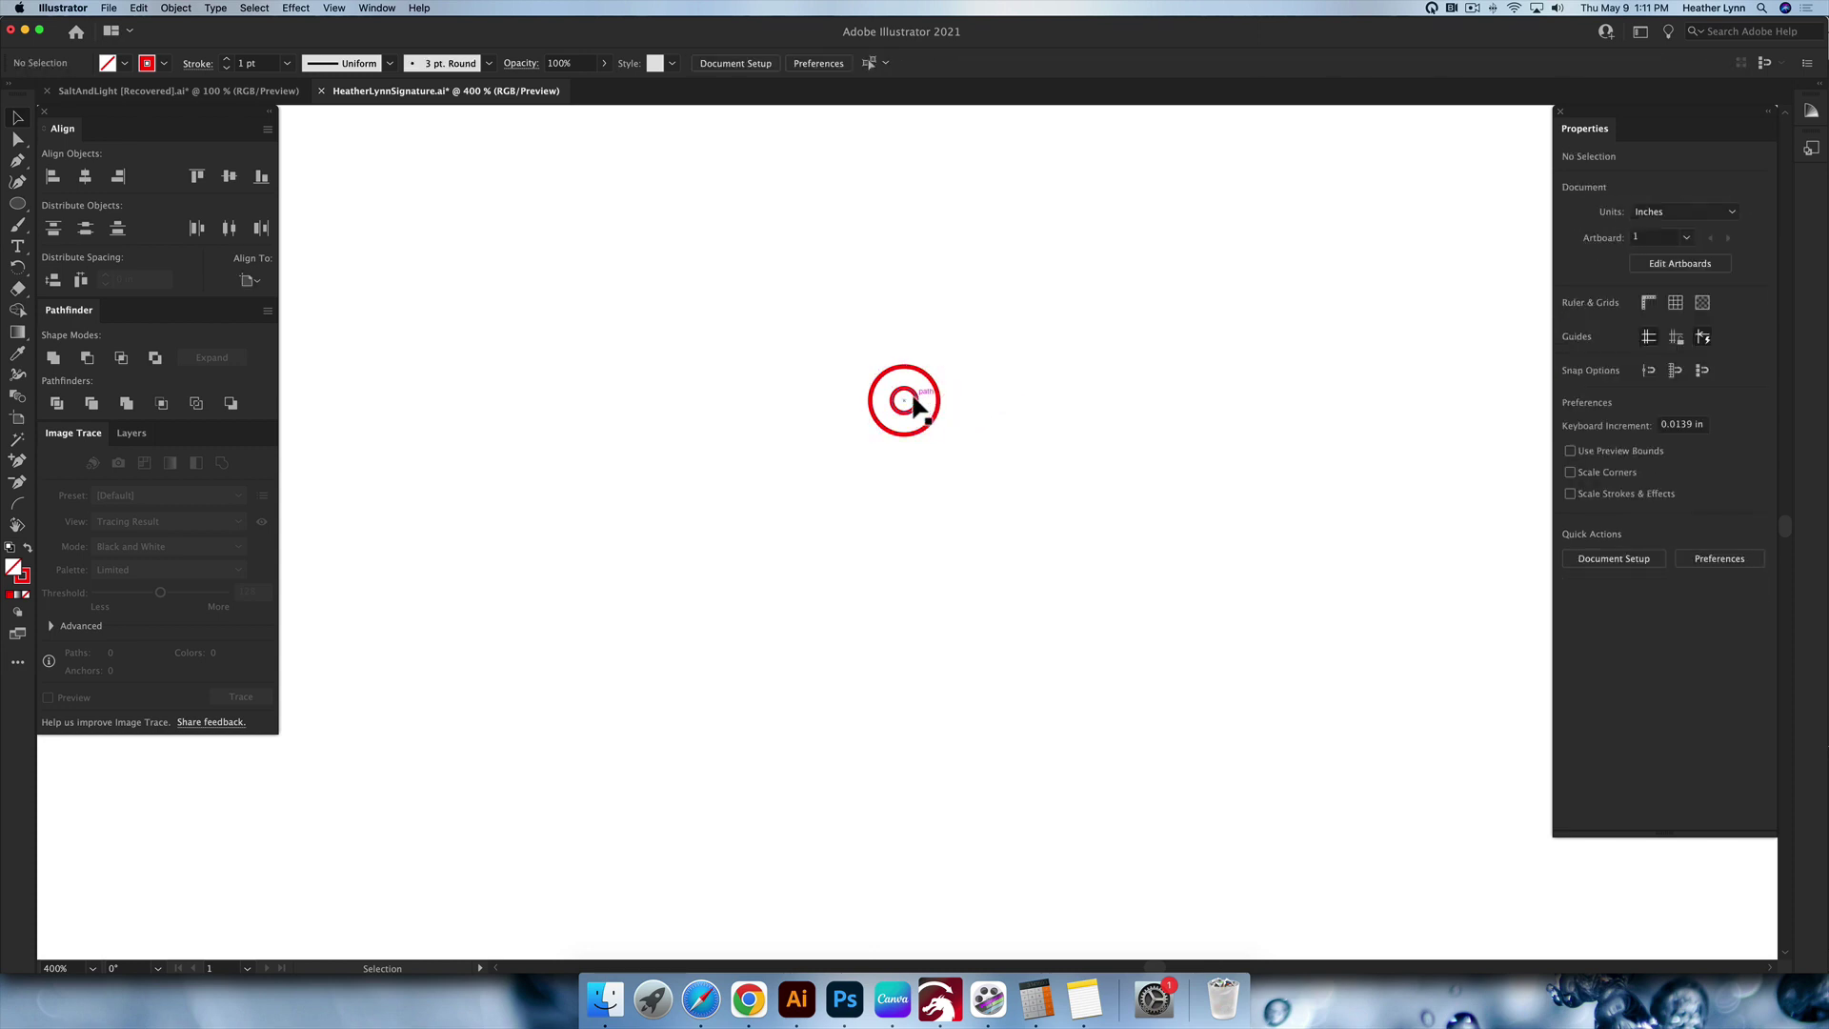
# Send the small inner circle to the back, behind the outer circle.
pyautogui.click(914, 400)
pyautogui.click(911, 400)
pyautogui.rightClick(917, 401)
pyautogui.moveTo(986, 652)
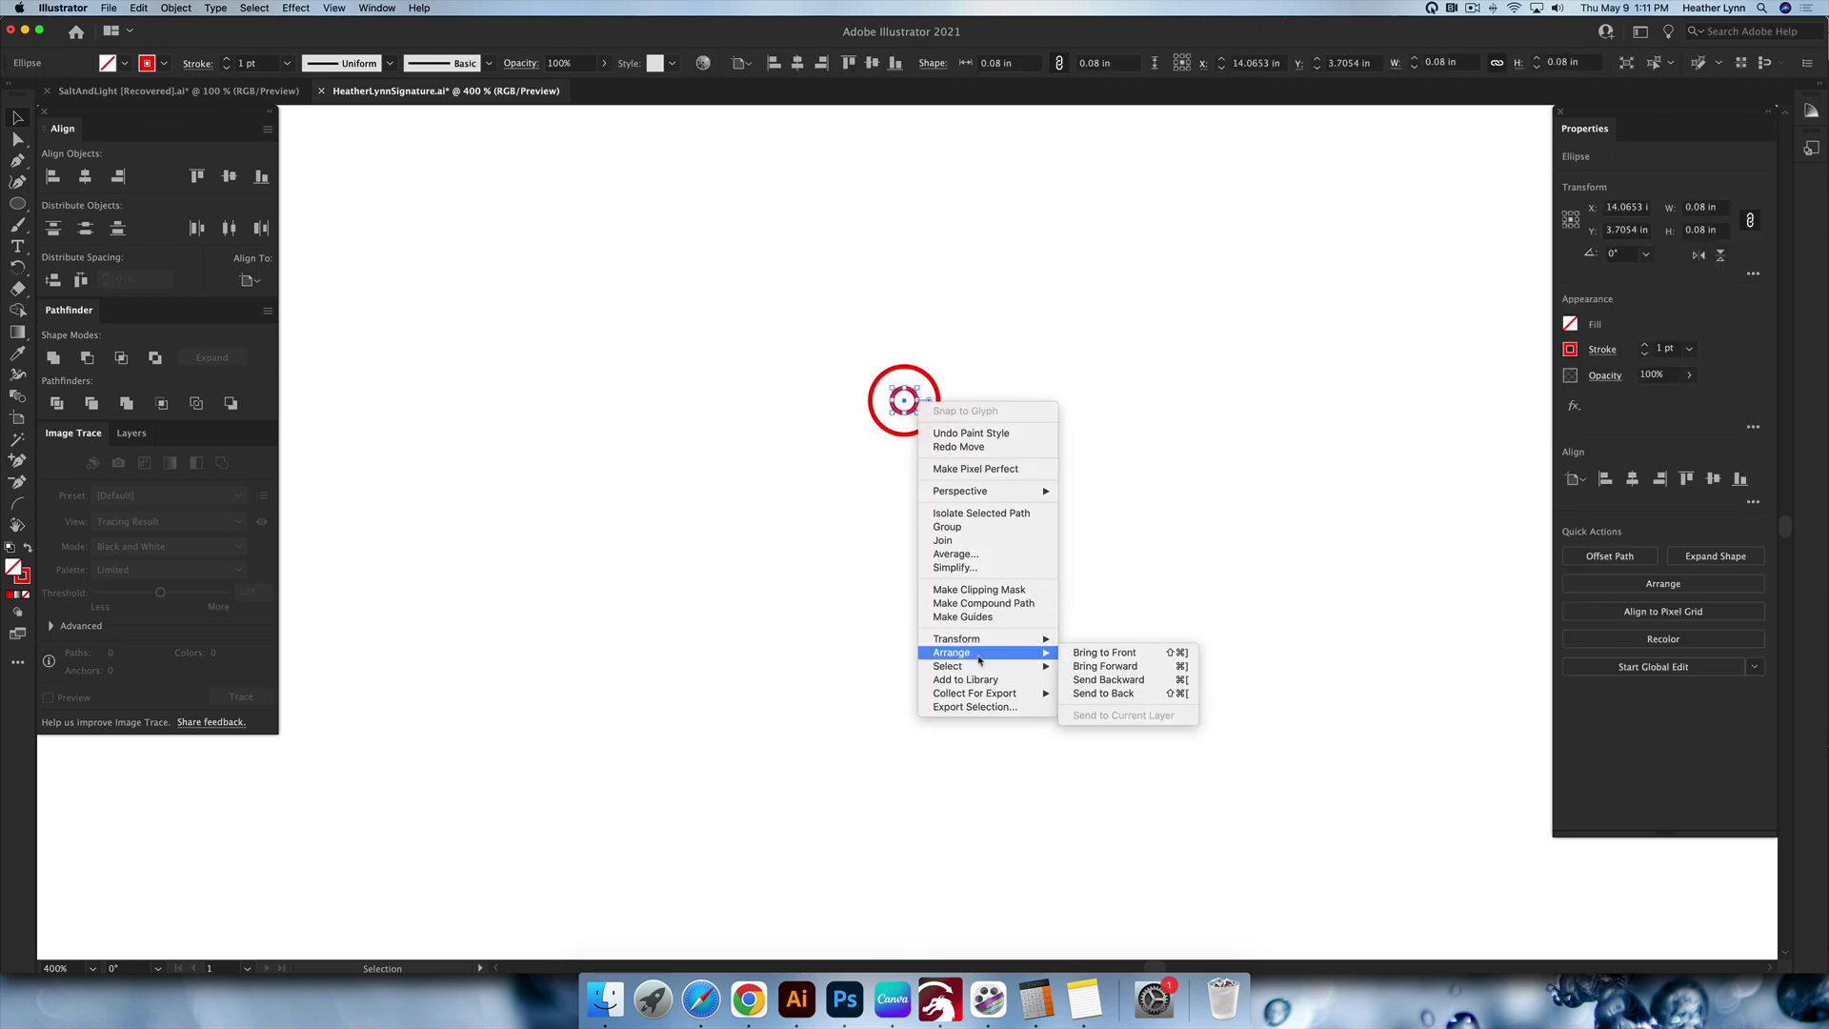
pyautogui.click(1092, 693)
pyautogui.click(991, 419)
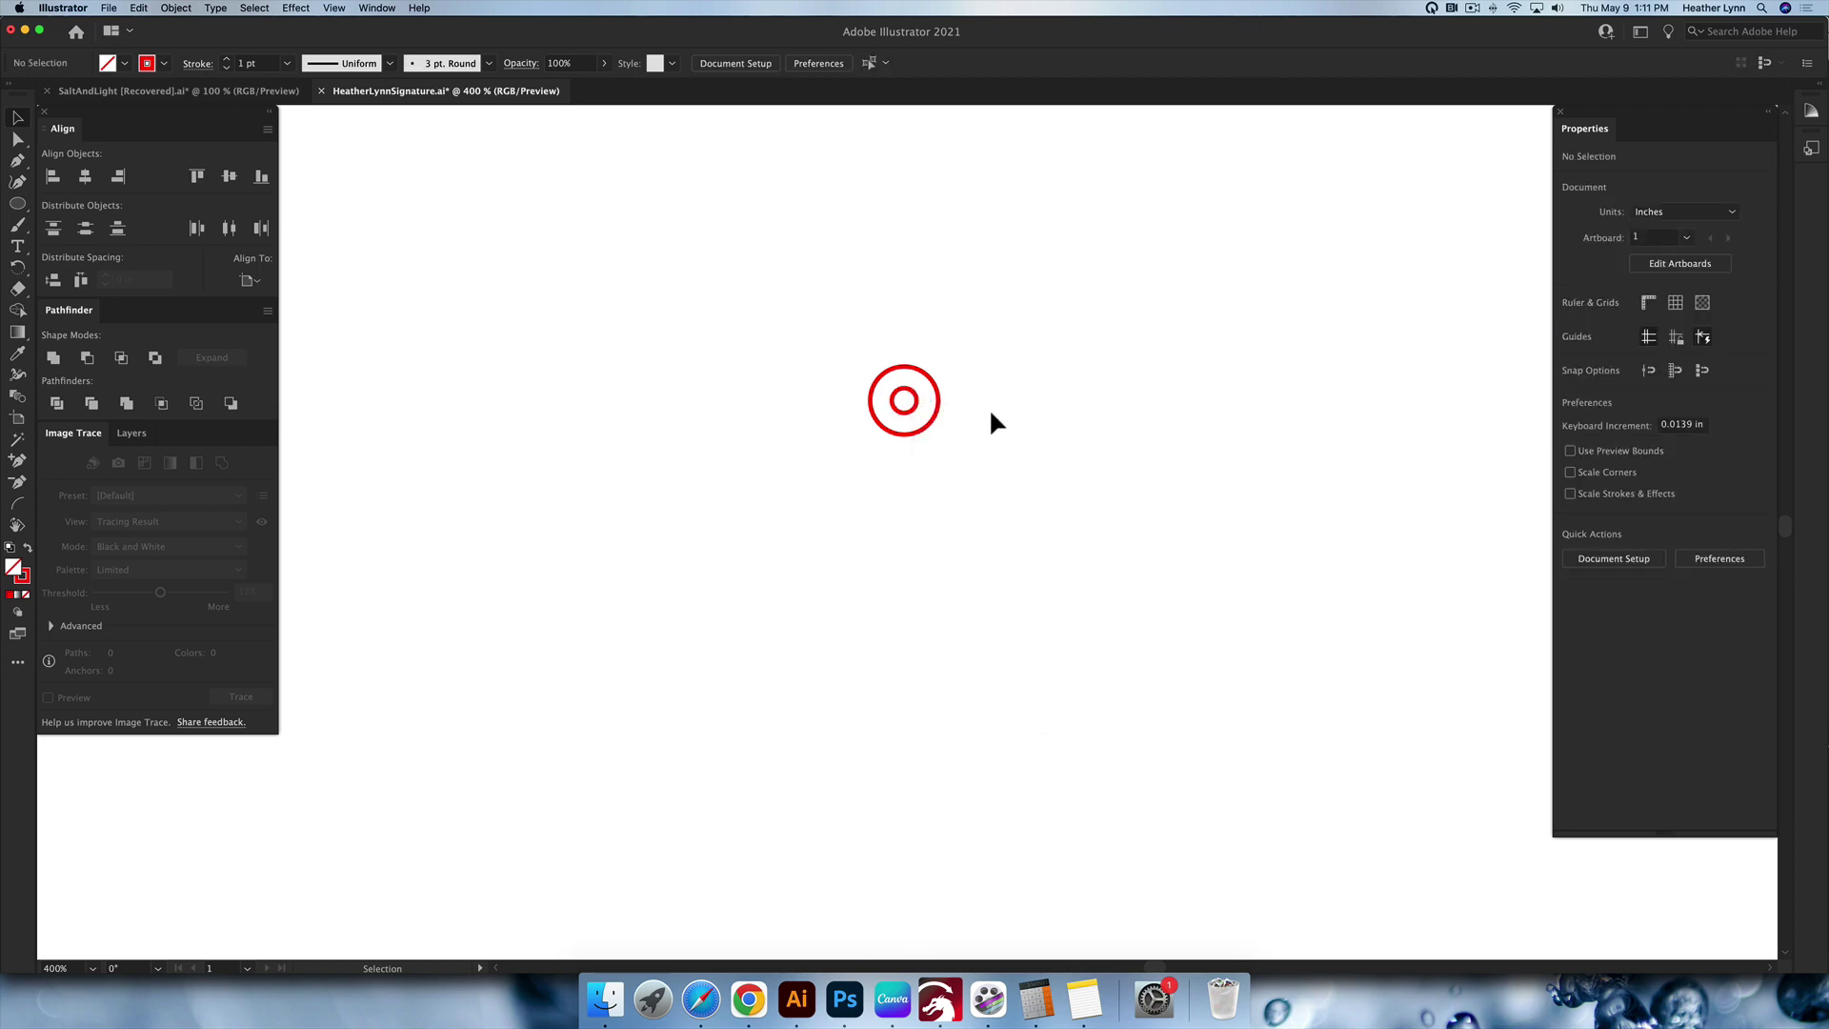
# Select the outer and inner circles one at a time to examine the reordered outlines.
pyautogui.click(941, 414)
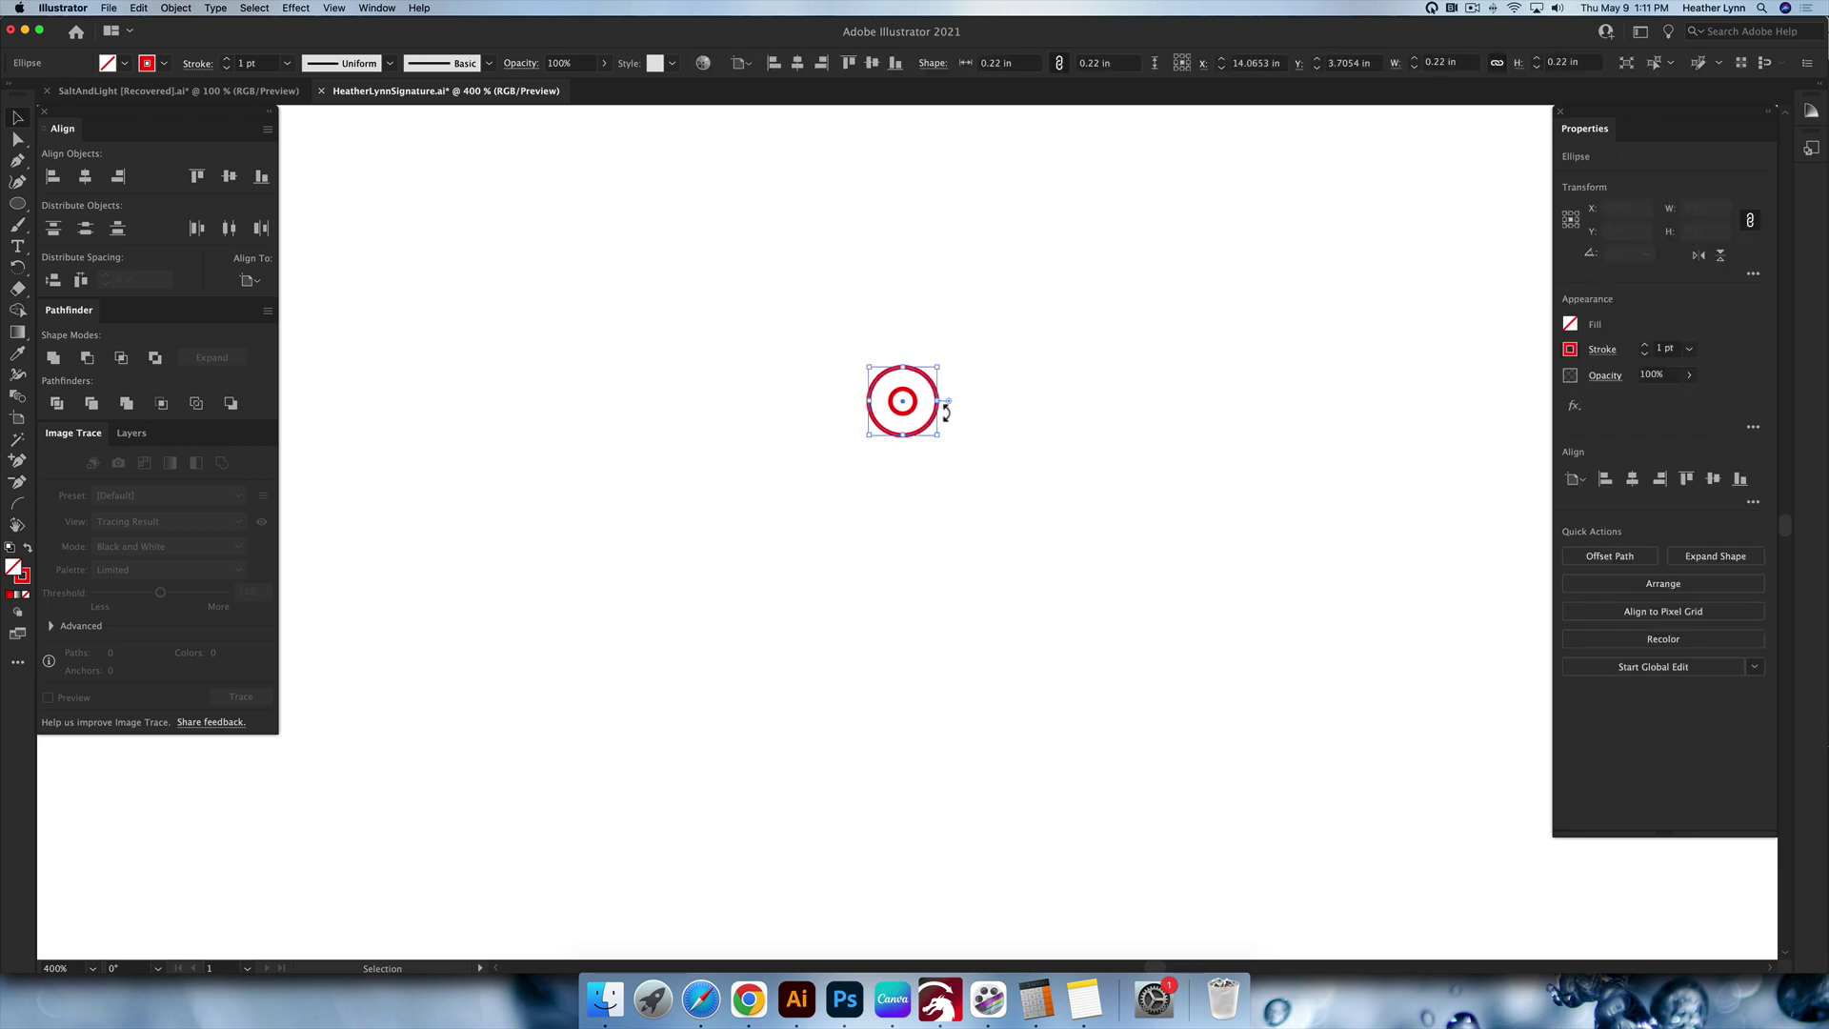
pyautogui.click(905, 380)
pyautogui.click(919, 400)
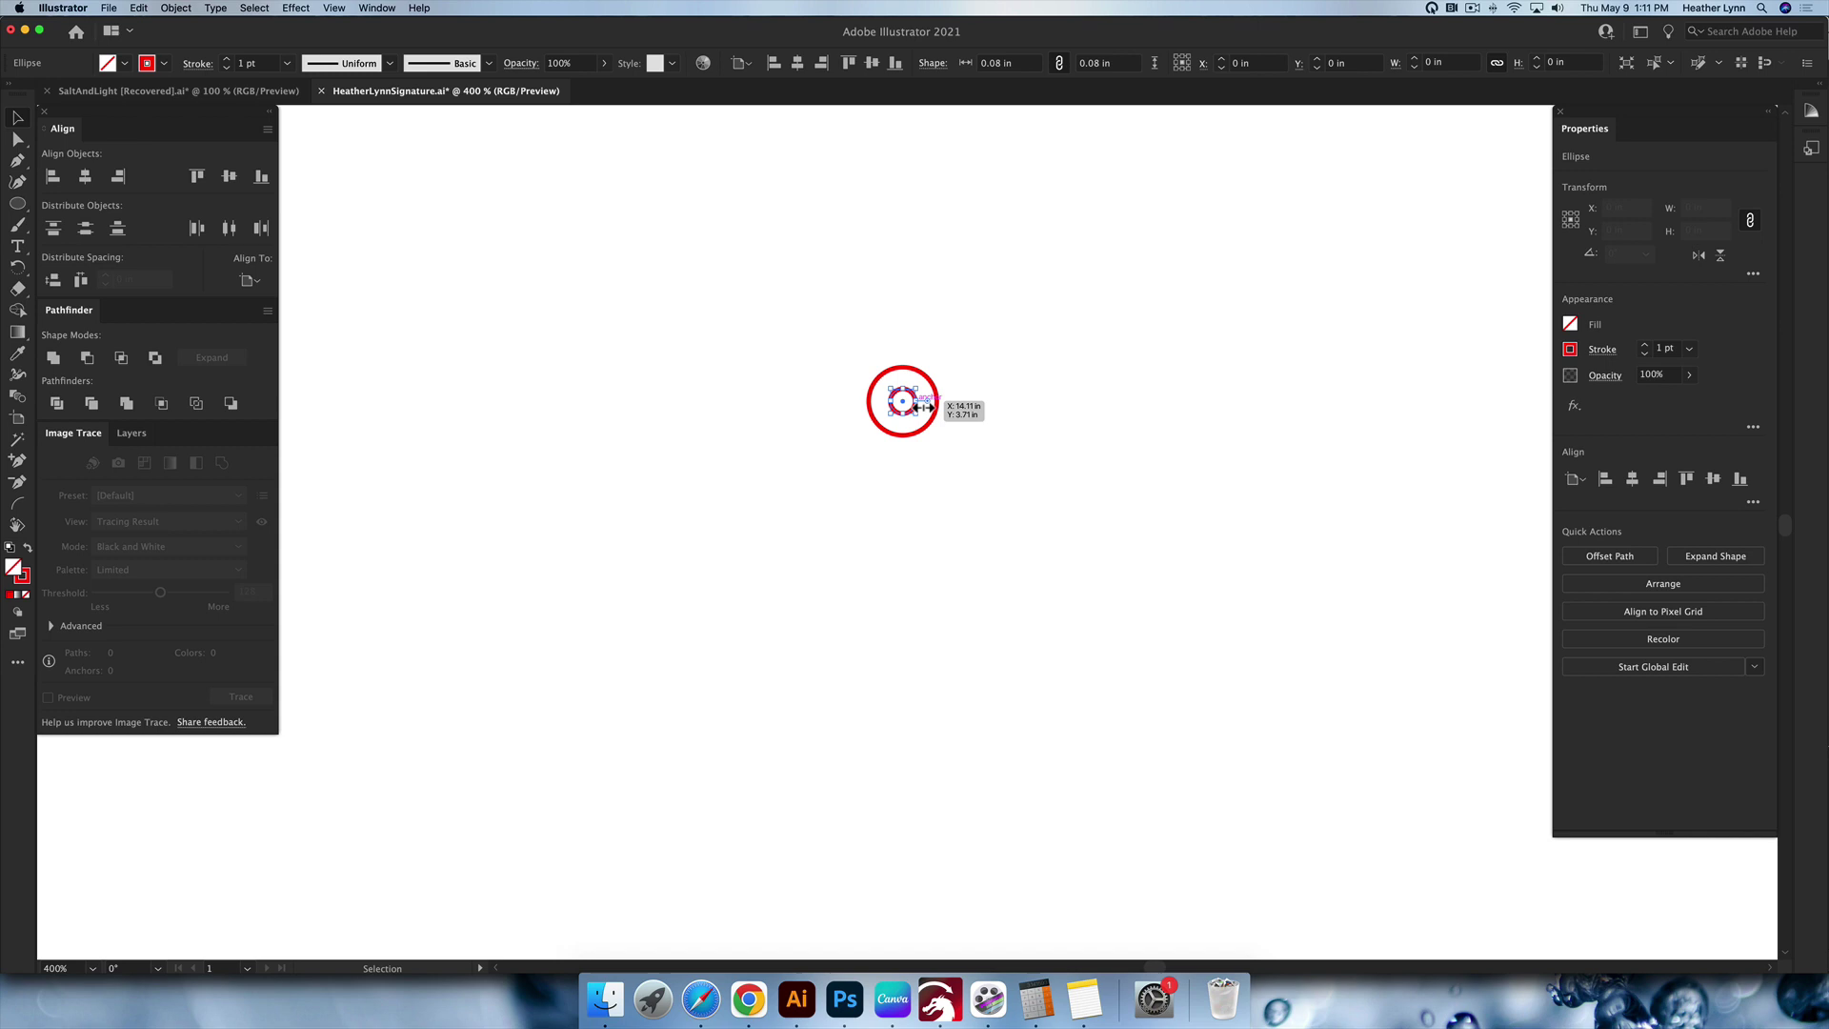
pyautogui.click(979, 392)
pyautogui.moveTo(1000, 471); pyautogui.dragTo(793, 277)
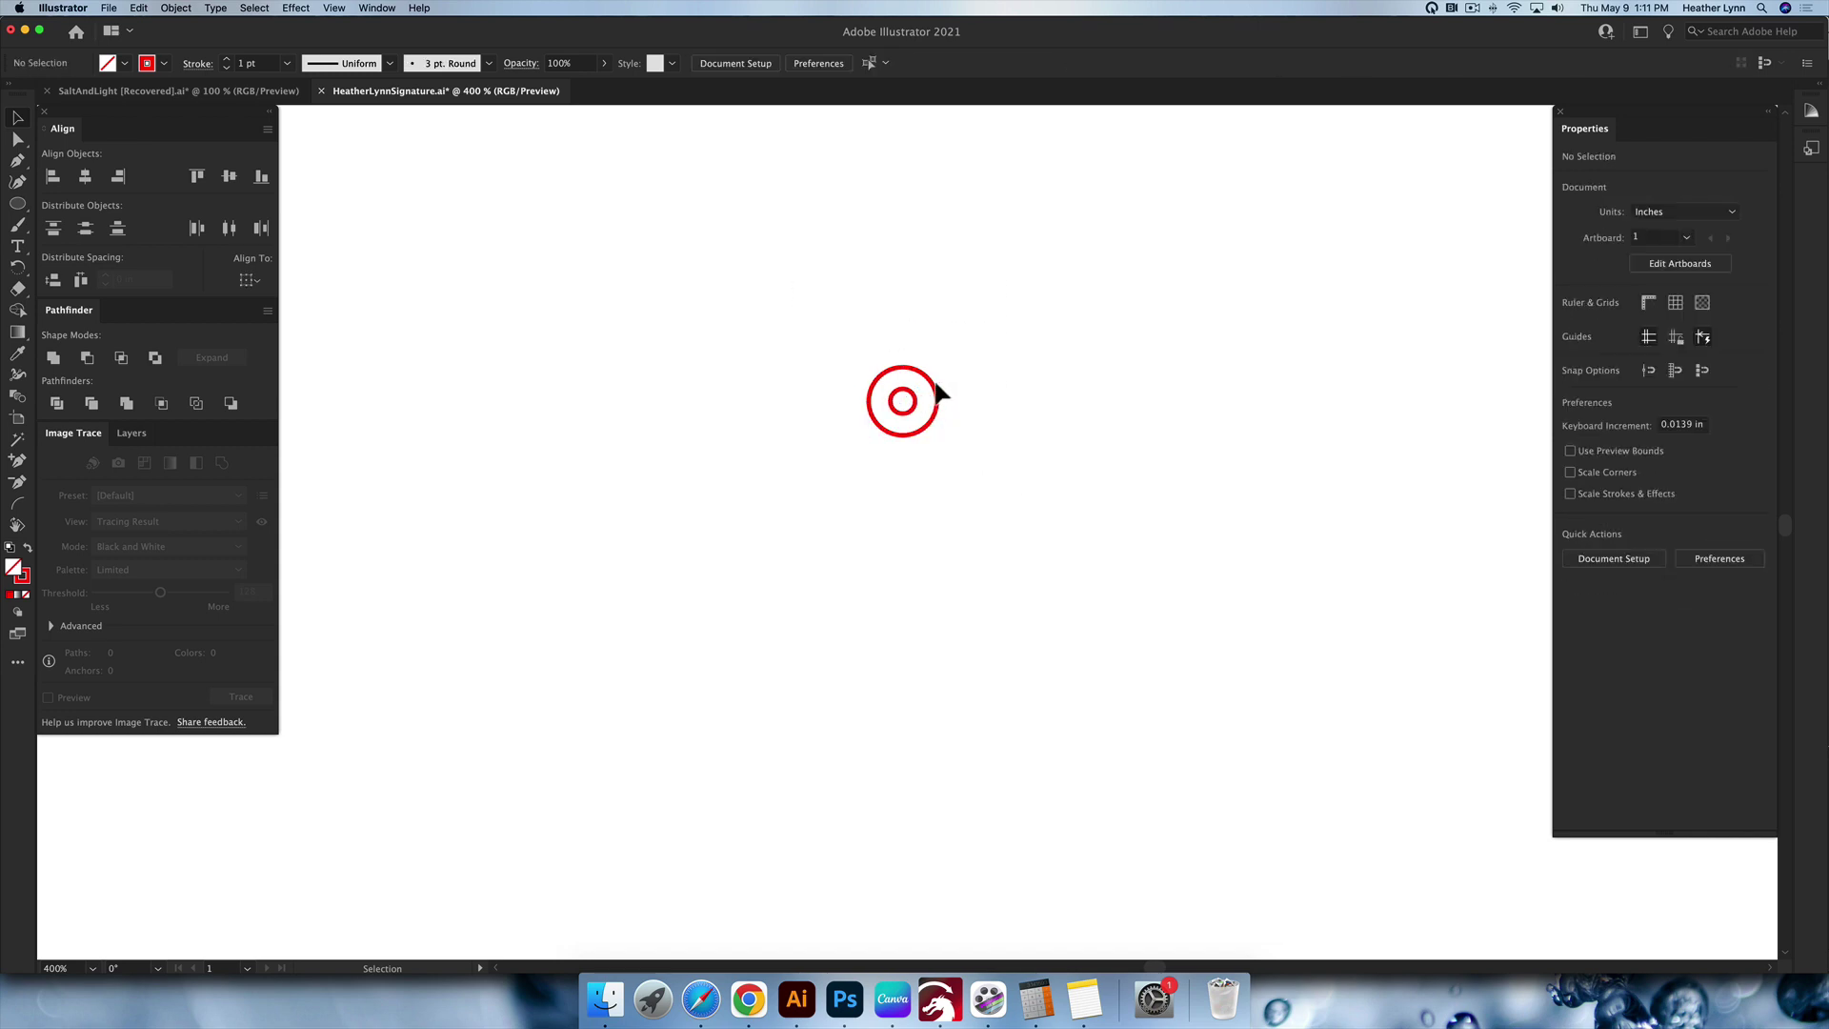
pyautogui.click(913, 398)
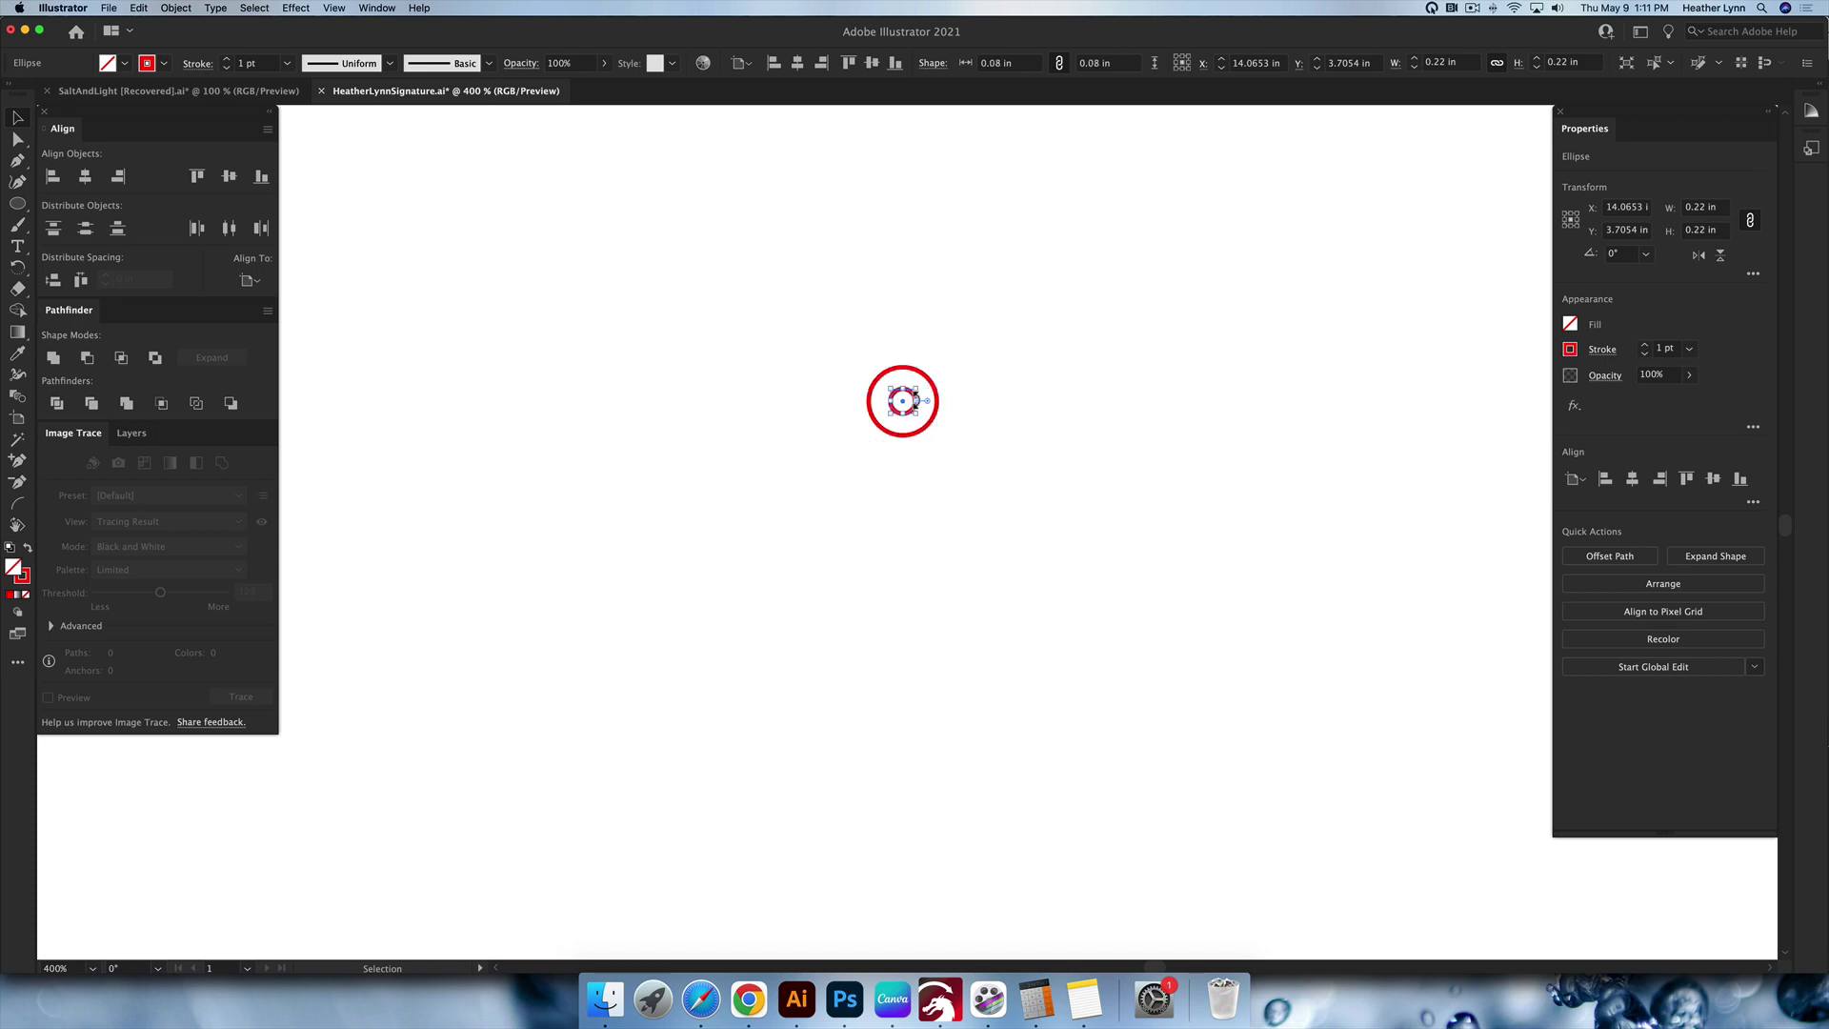
pyautogui.click(996, 390)
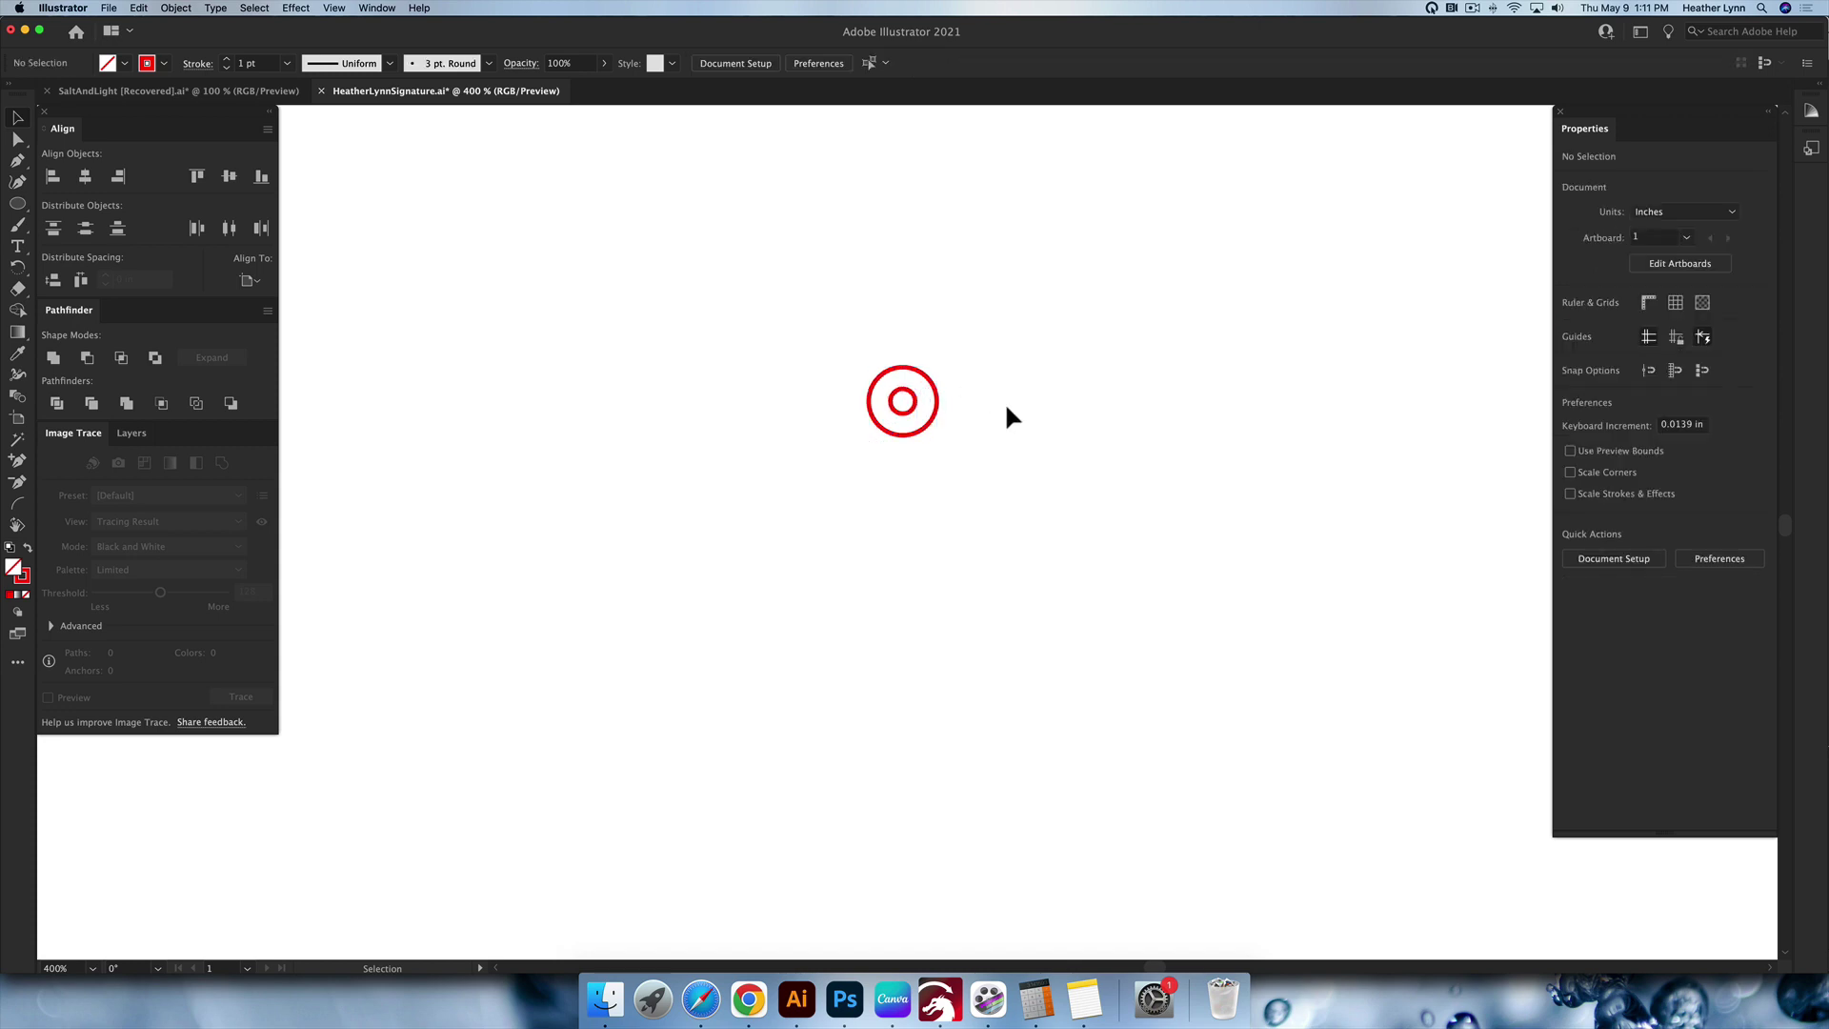
# Try to apply Minus Front to the two concentric circle outlines.
pyautogui.moveTo(1029, 462); pyautogui.dragTo(768, 280)
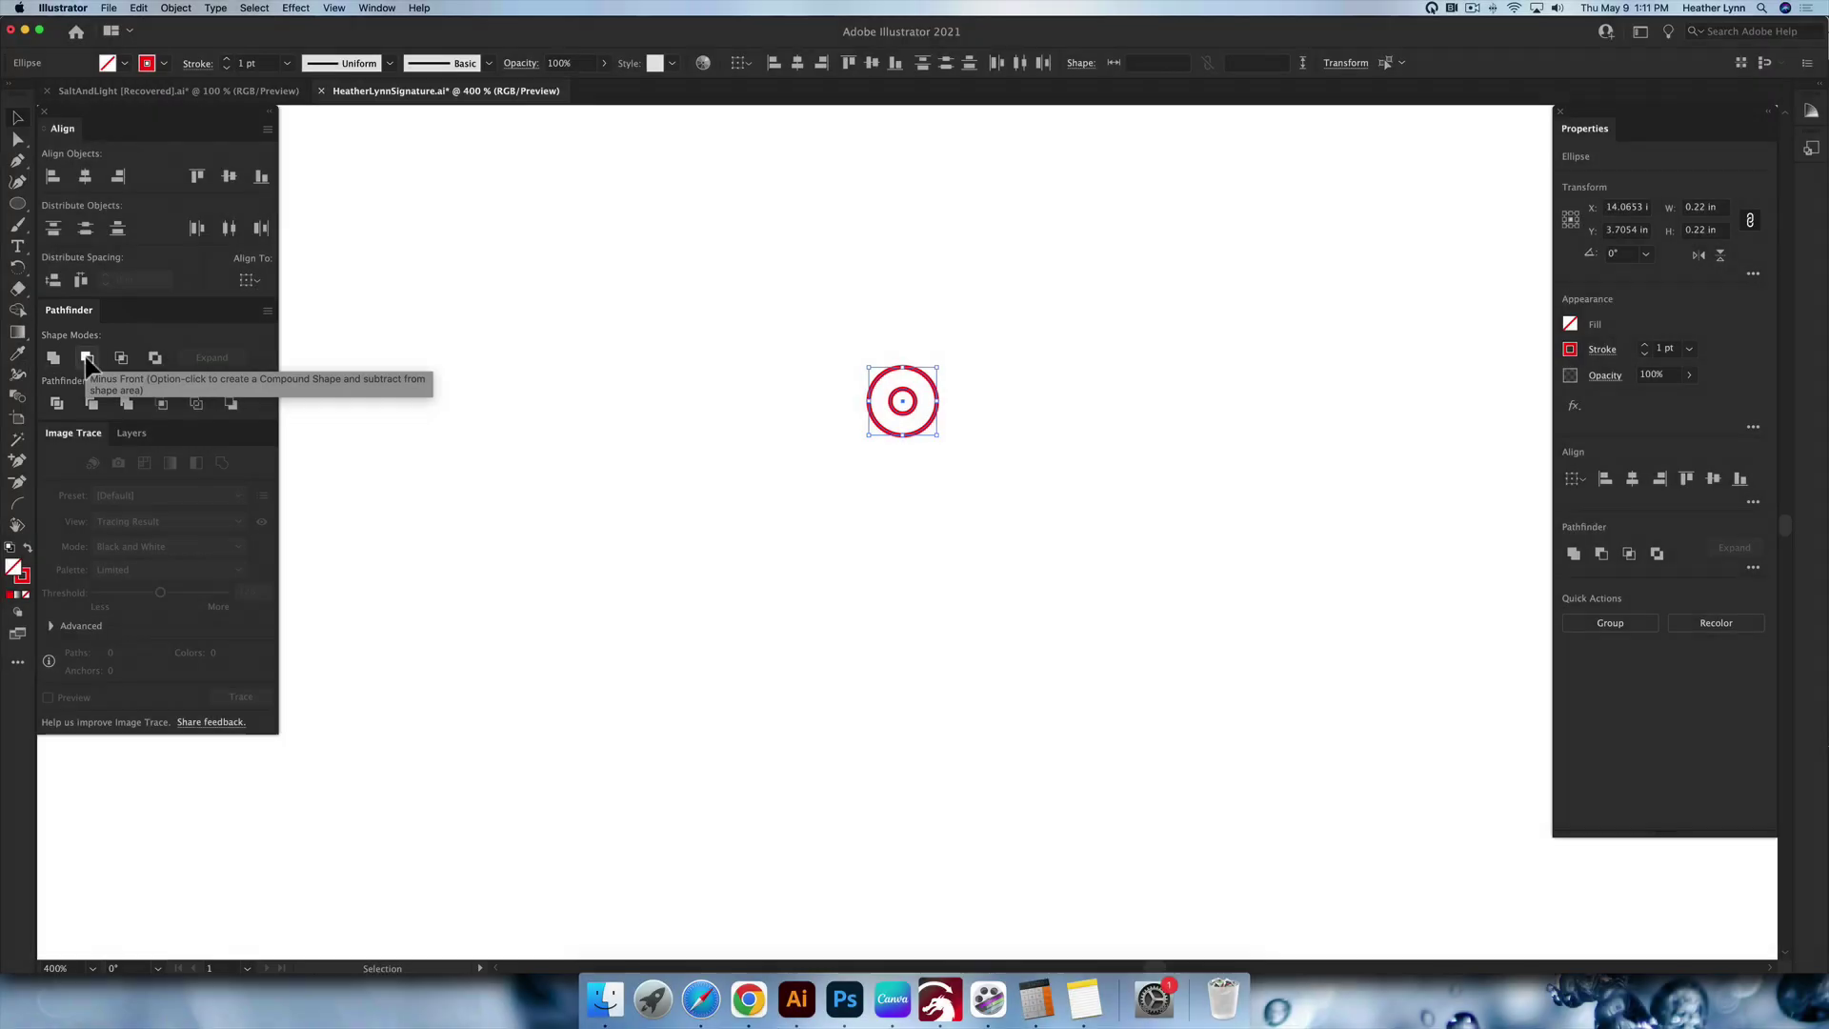
pyautogui.click(86, 358)
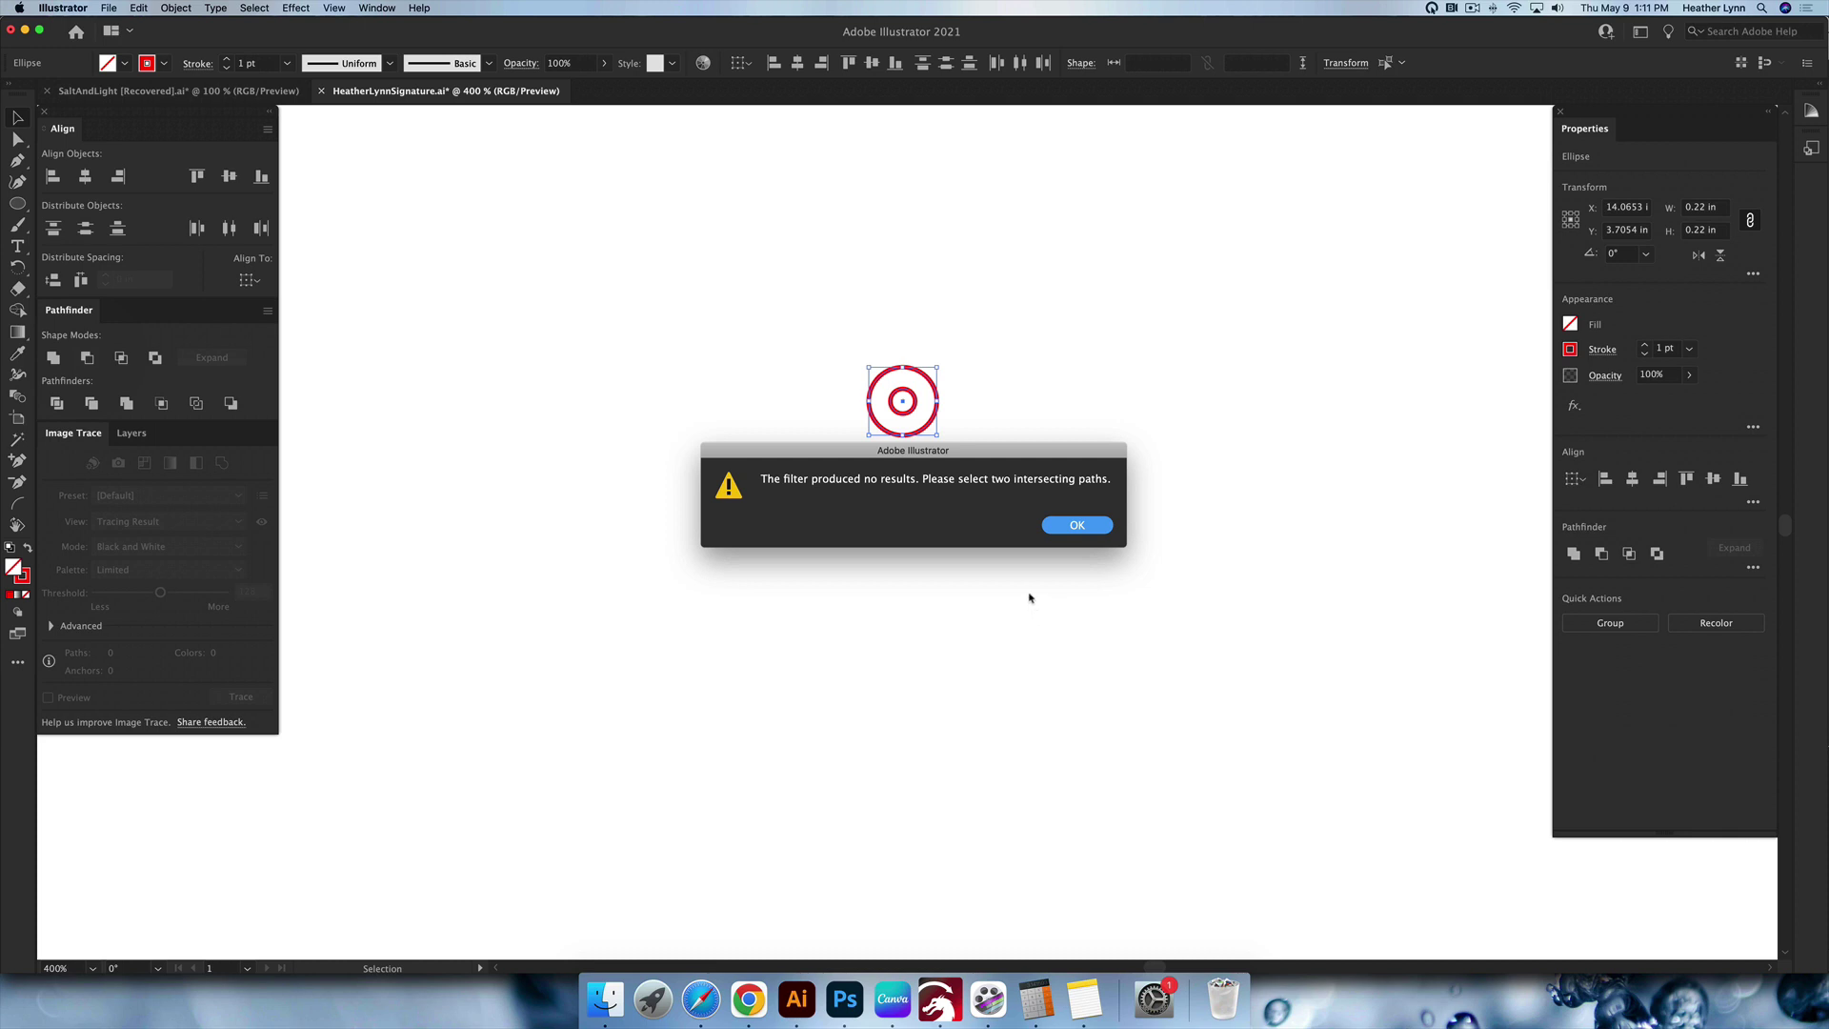
pyautogui.click(1070, 532)
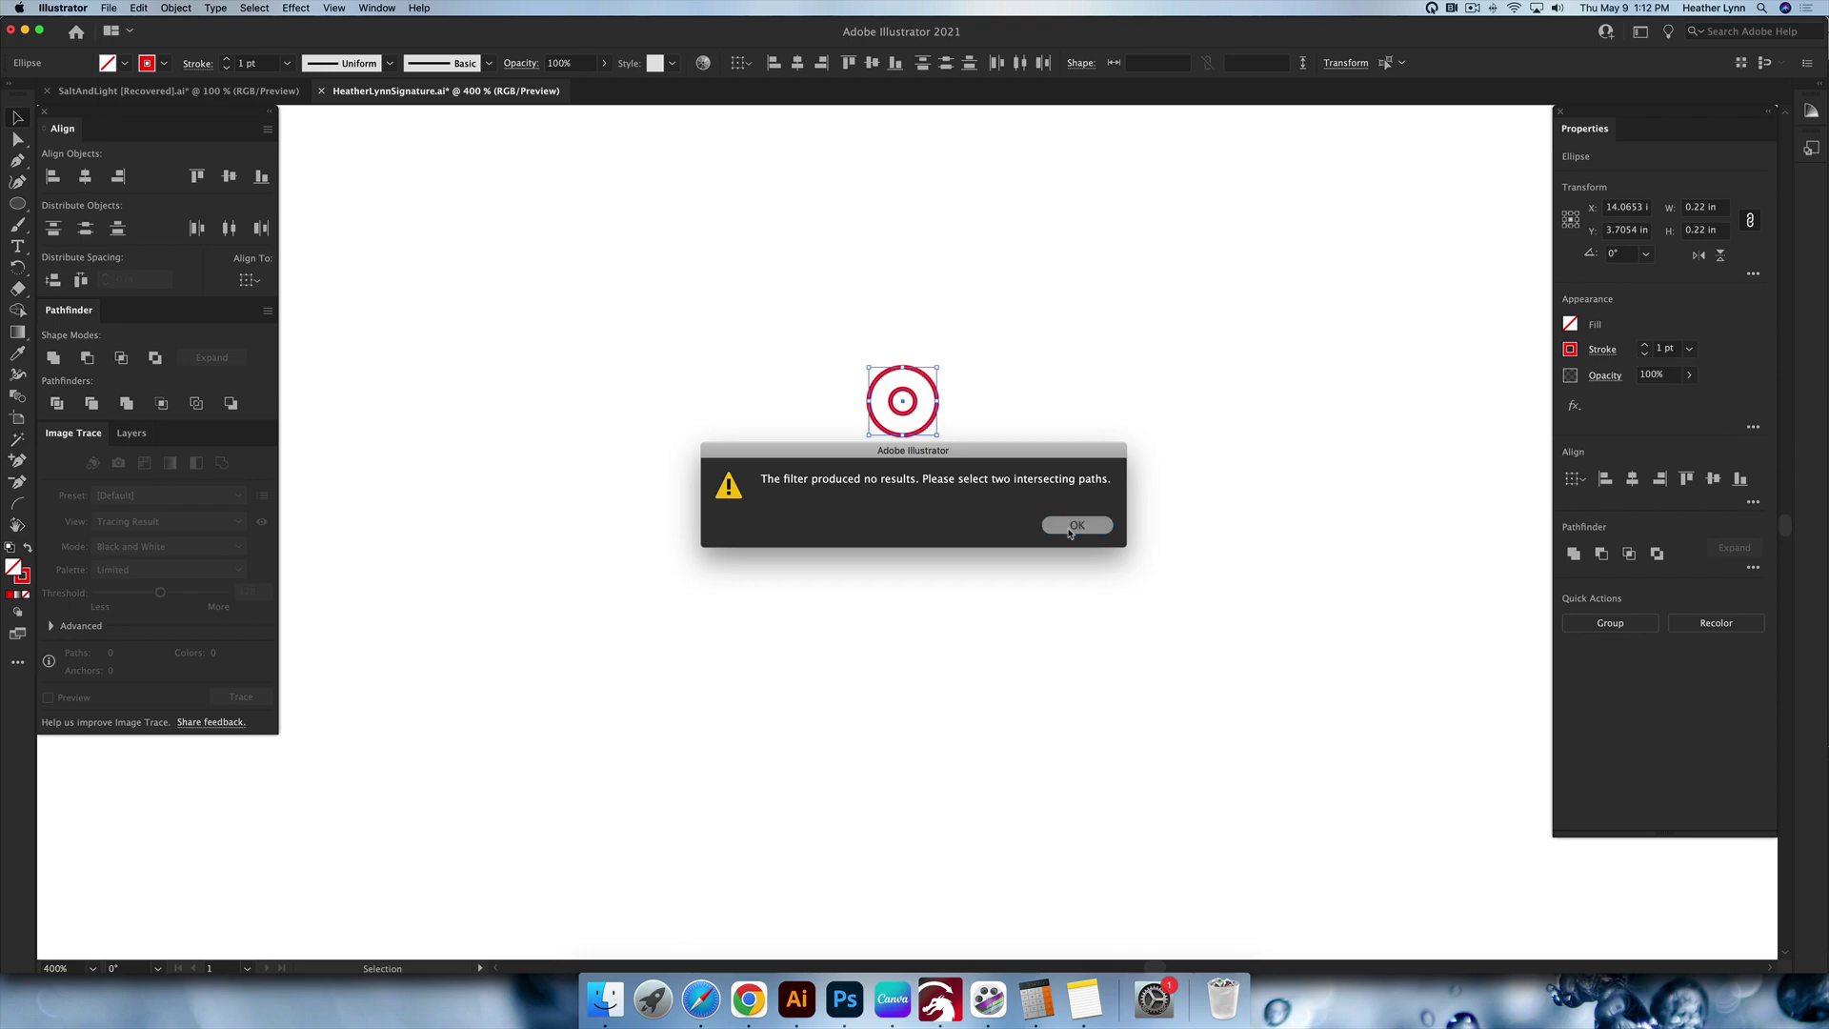
# Apply Minus Back to the two circles and move the resulting compound path to about X 13.97 in, Y 3.79 in.
pyautogui.click(230, 405)
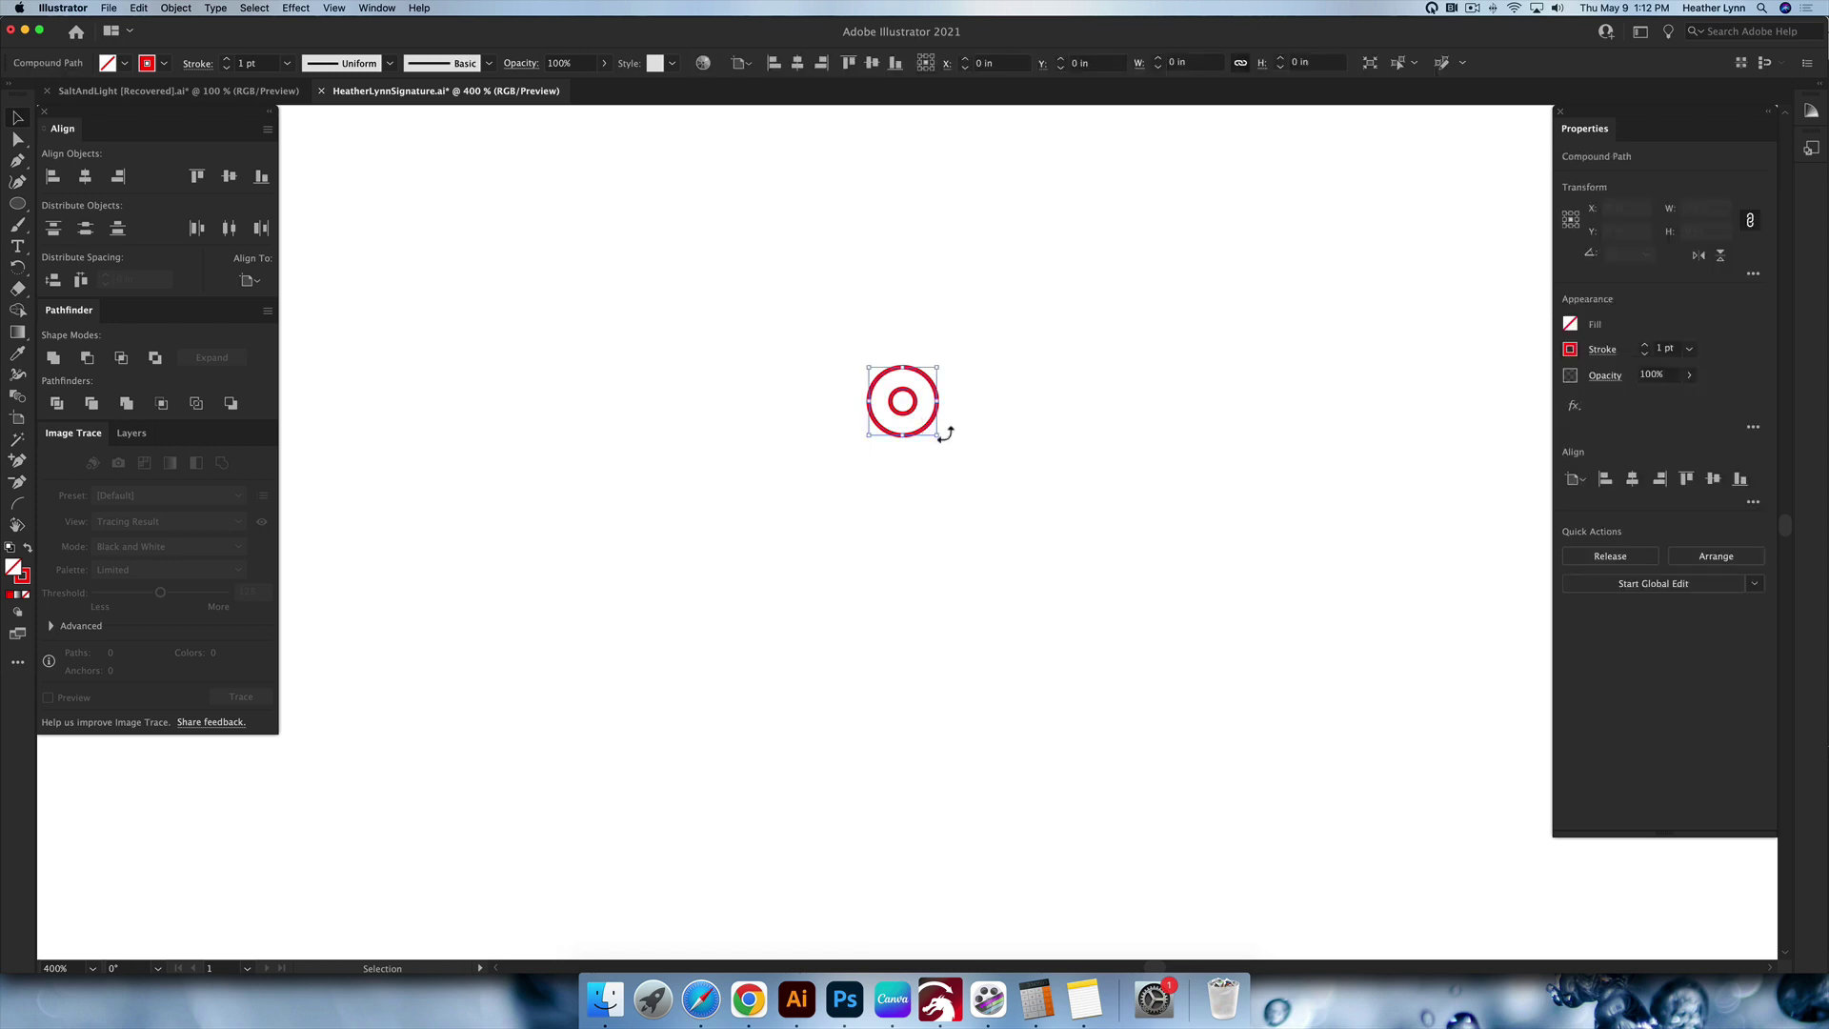
pyautogui.moveTo(930, 419)
pyautogui.mouseDown()
pyautogui.moveTo(884, 524)
pyautogui.moveTo(930, 445)
pyautogui.mouseUp()
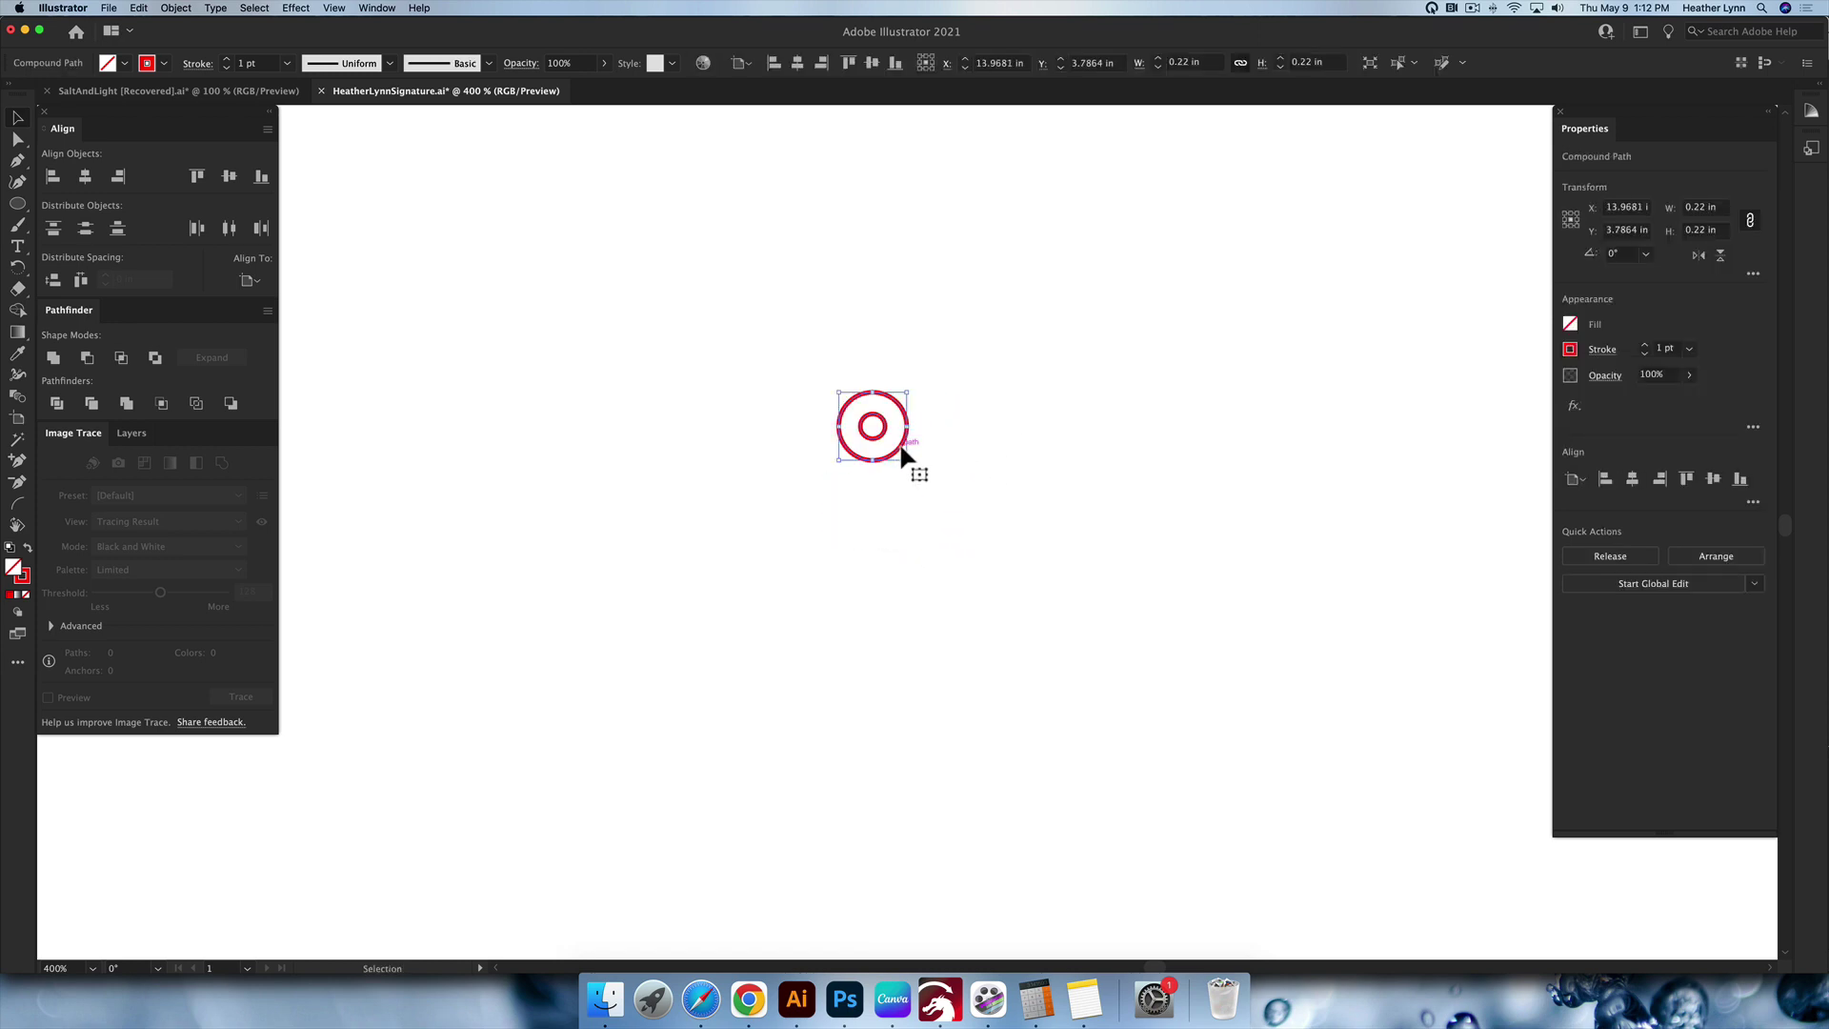
pyautogui.rightClick(894, 455)
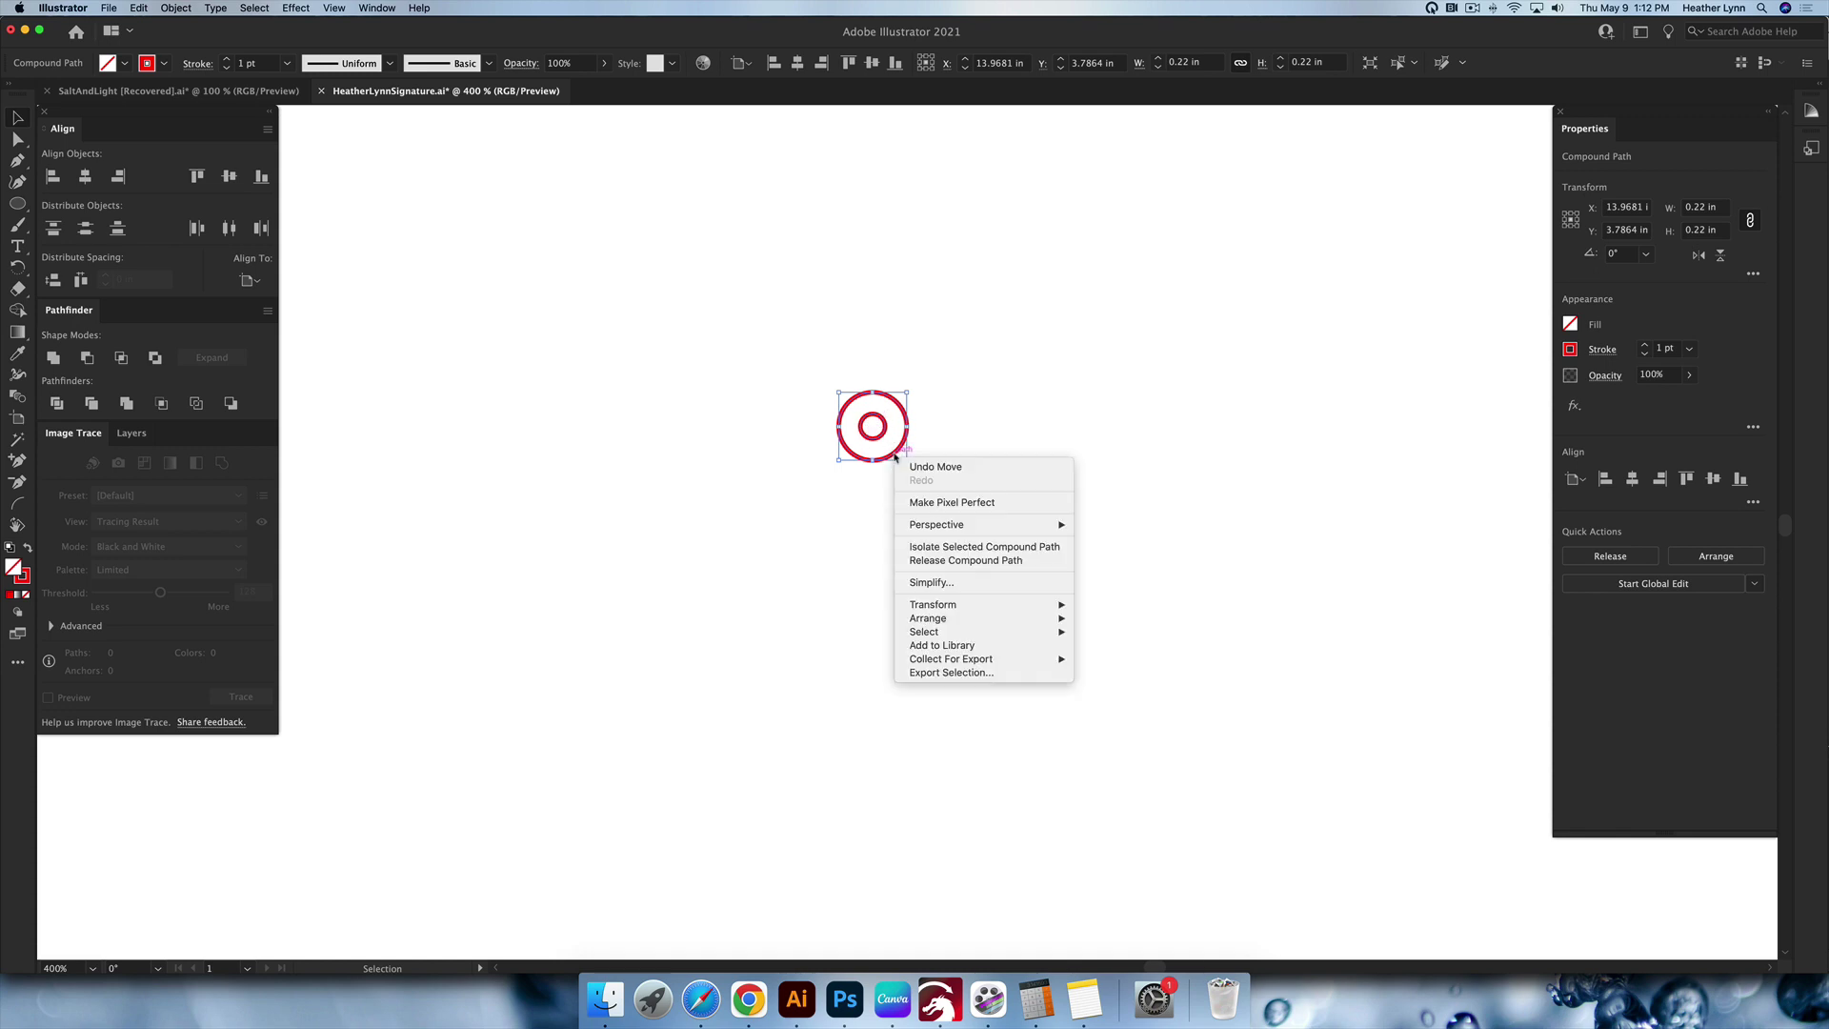
pyautogui.click(1061, 448)
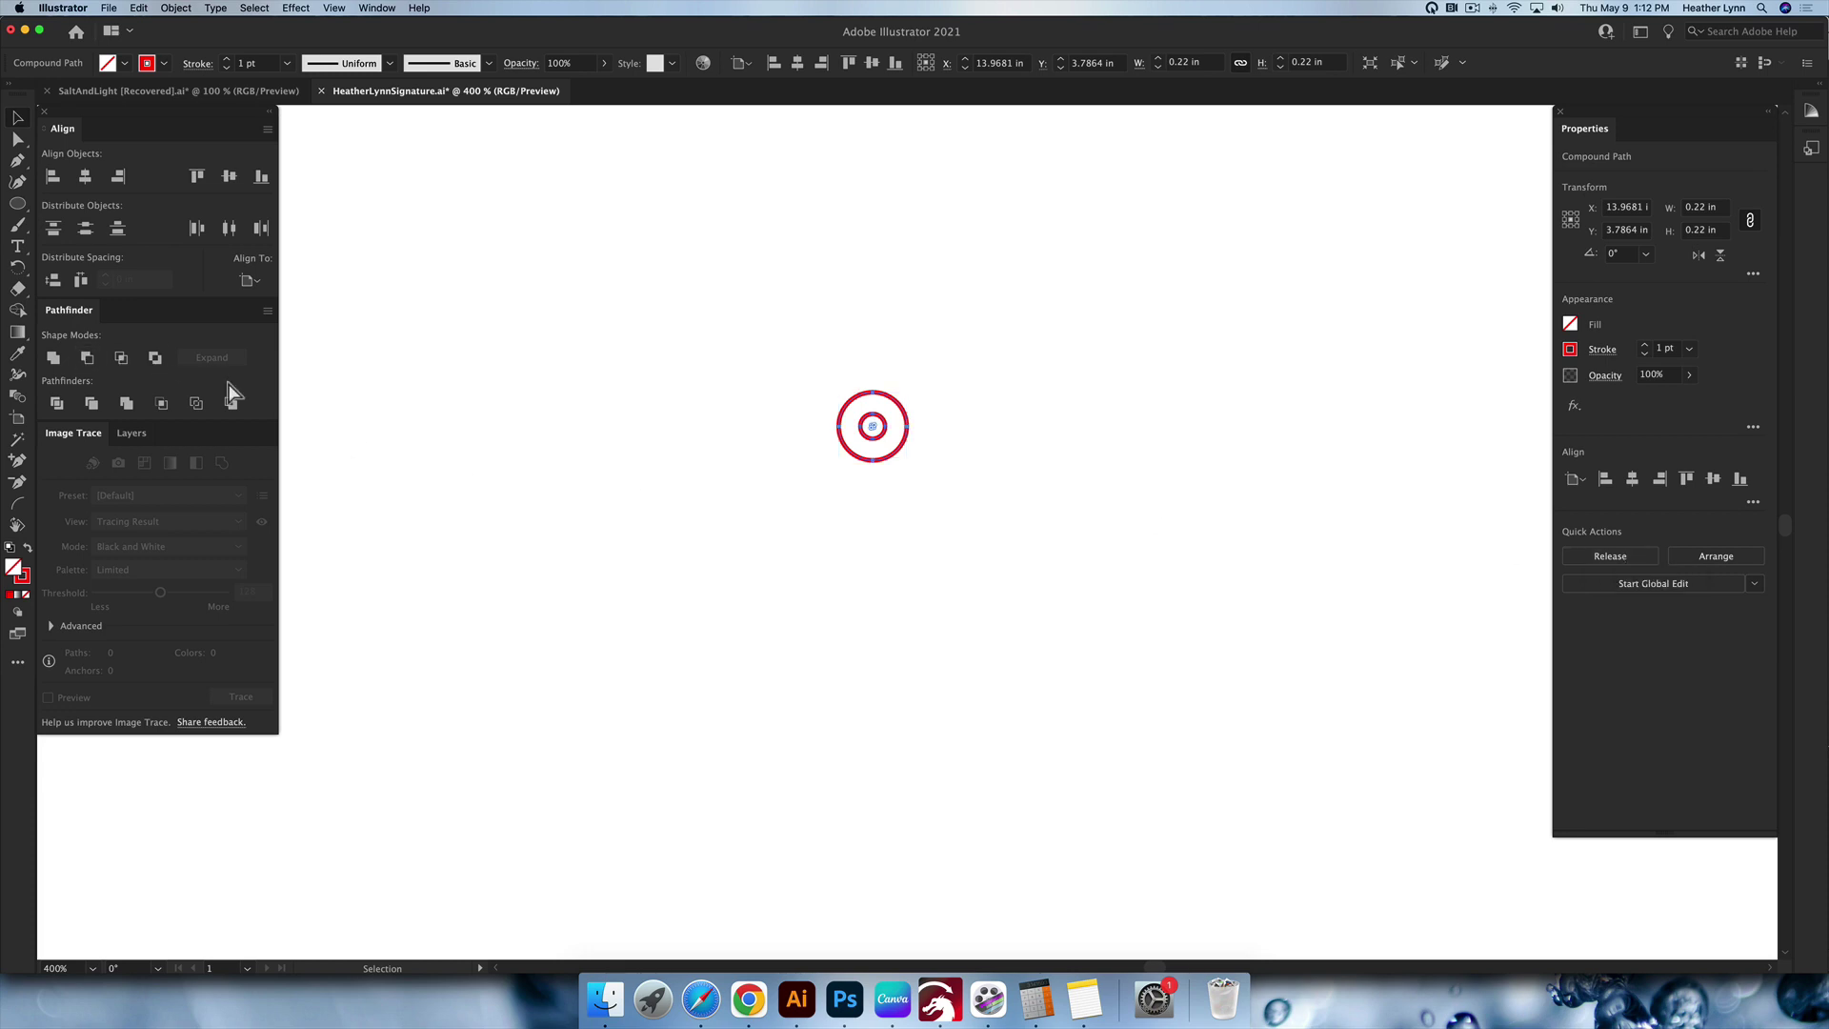
# Undo the compound path's move and the Minus Back, and try Minus Front on the circles again.
pyautogui.press('super+z')
pyautogui.press('super+z')
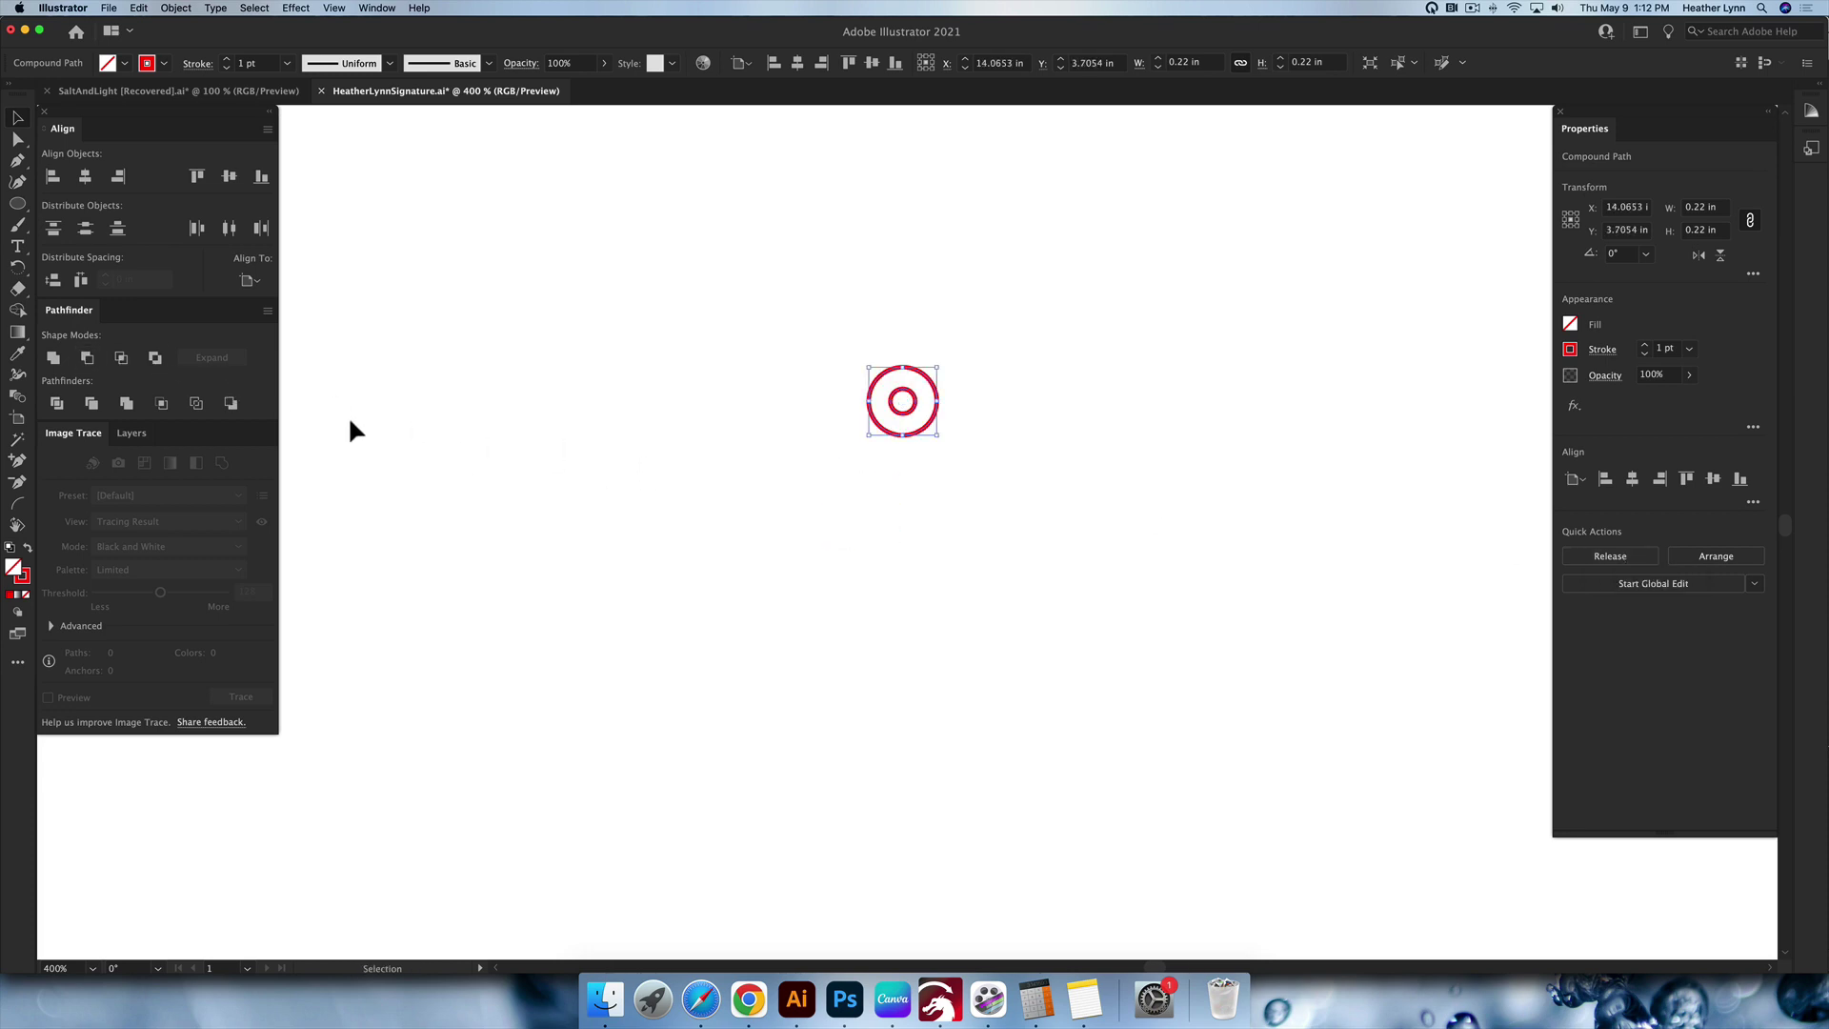
pyautogui.click(87, 359)
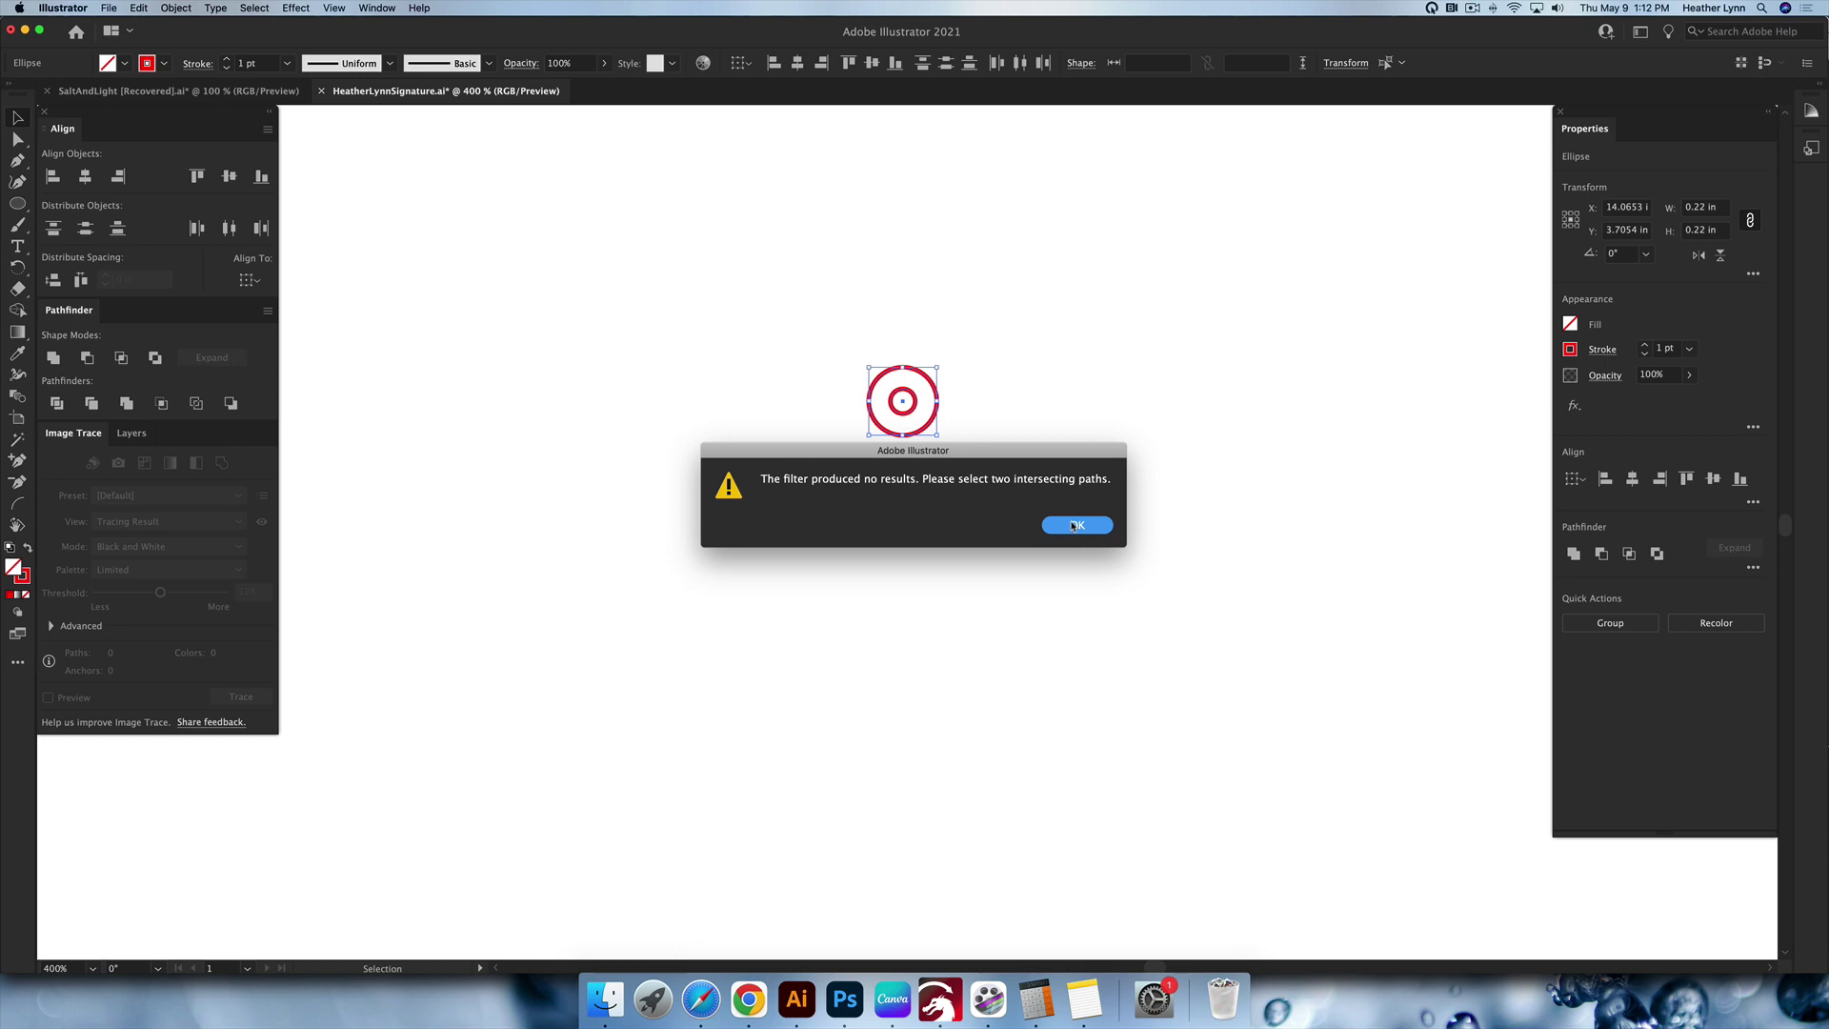
pyautogui.click(1073, 525)
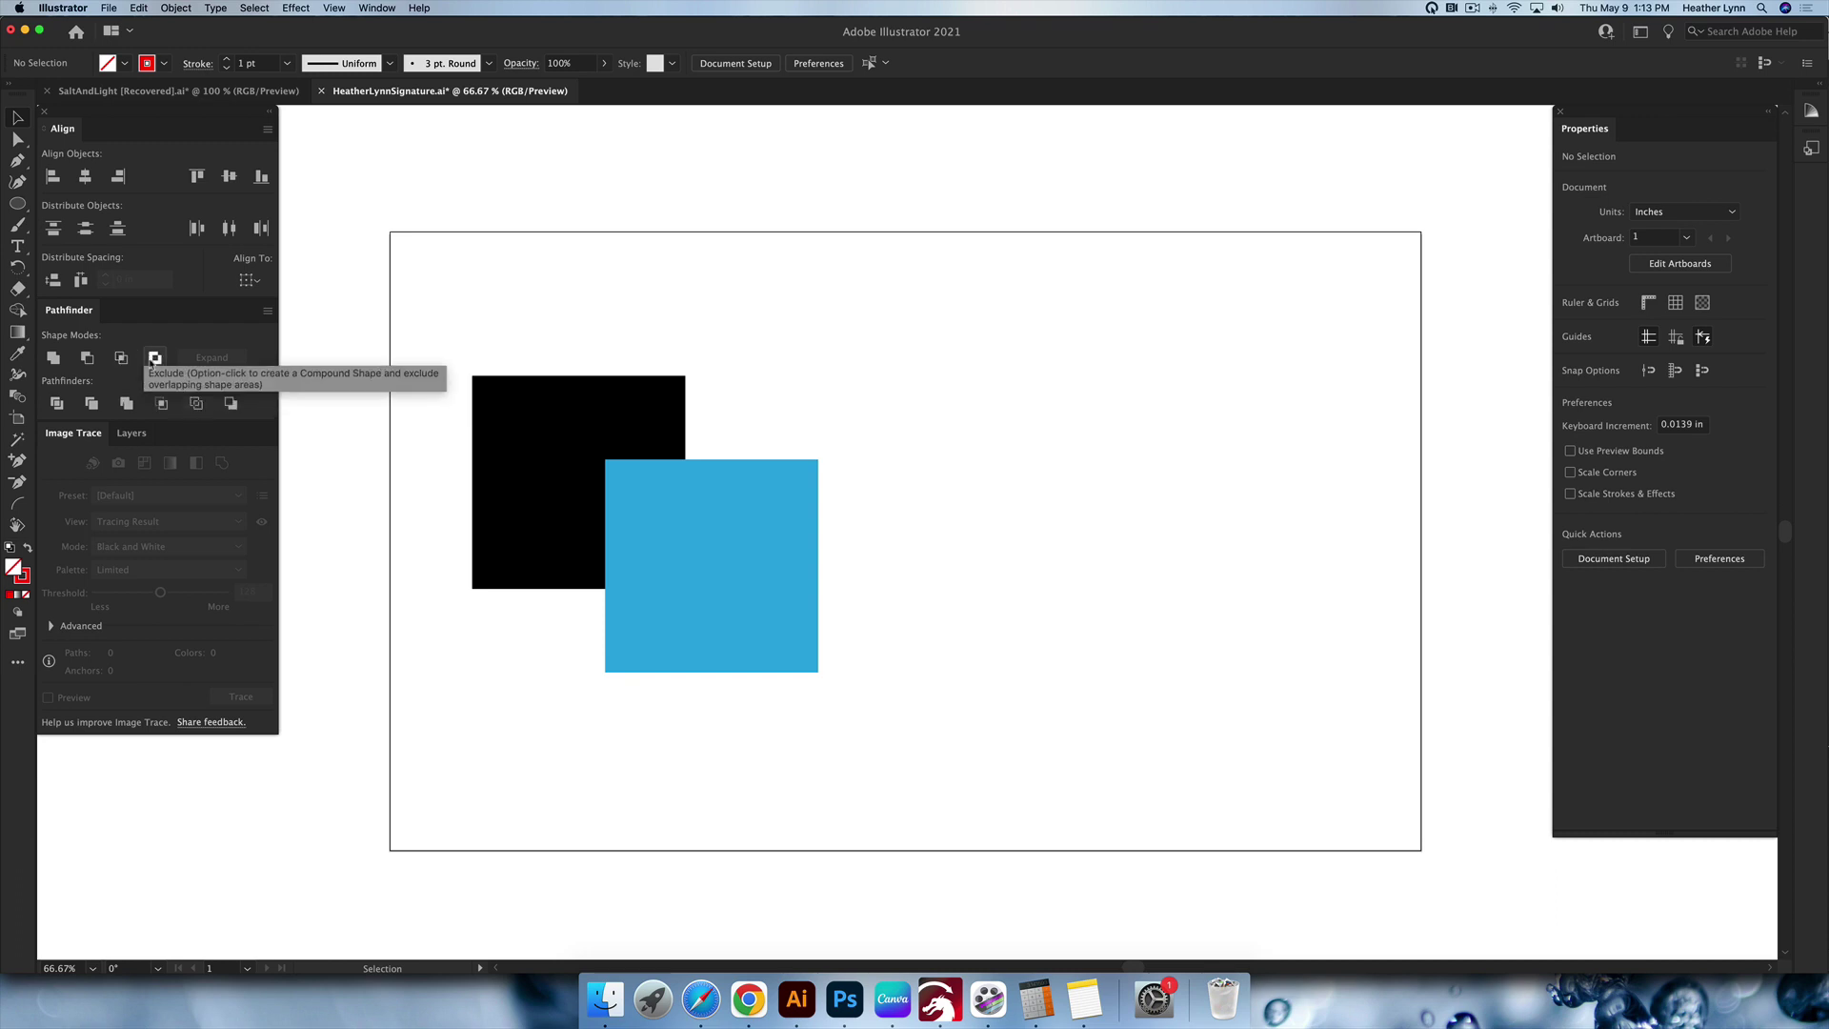
# Move the overlapping squares to the middle of the artboard and recolor the blue square black with the Eyedropper.
pyautogui.moveTo(930, 571); pyautogui.dragTo(857, 439)
pyautogui.click(1171, 432)
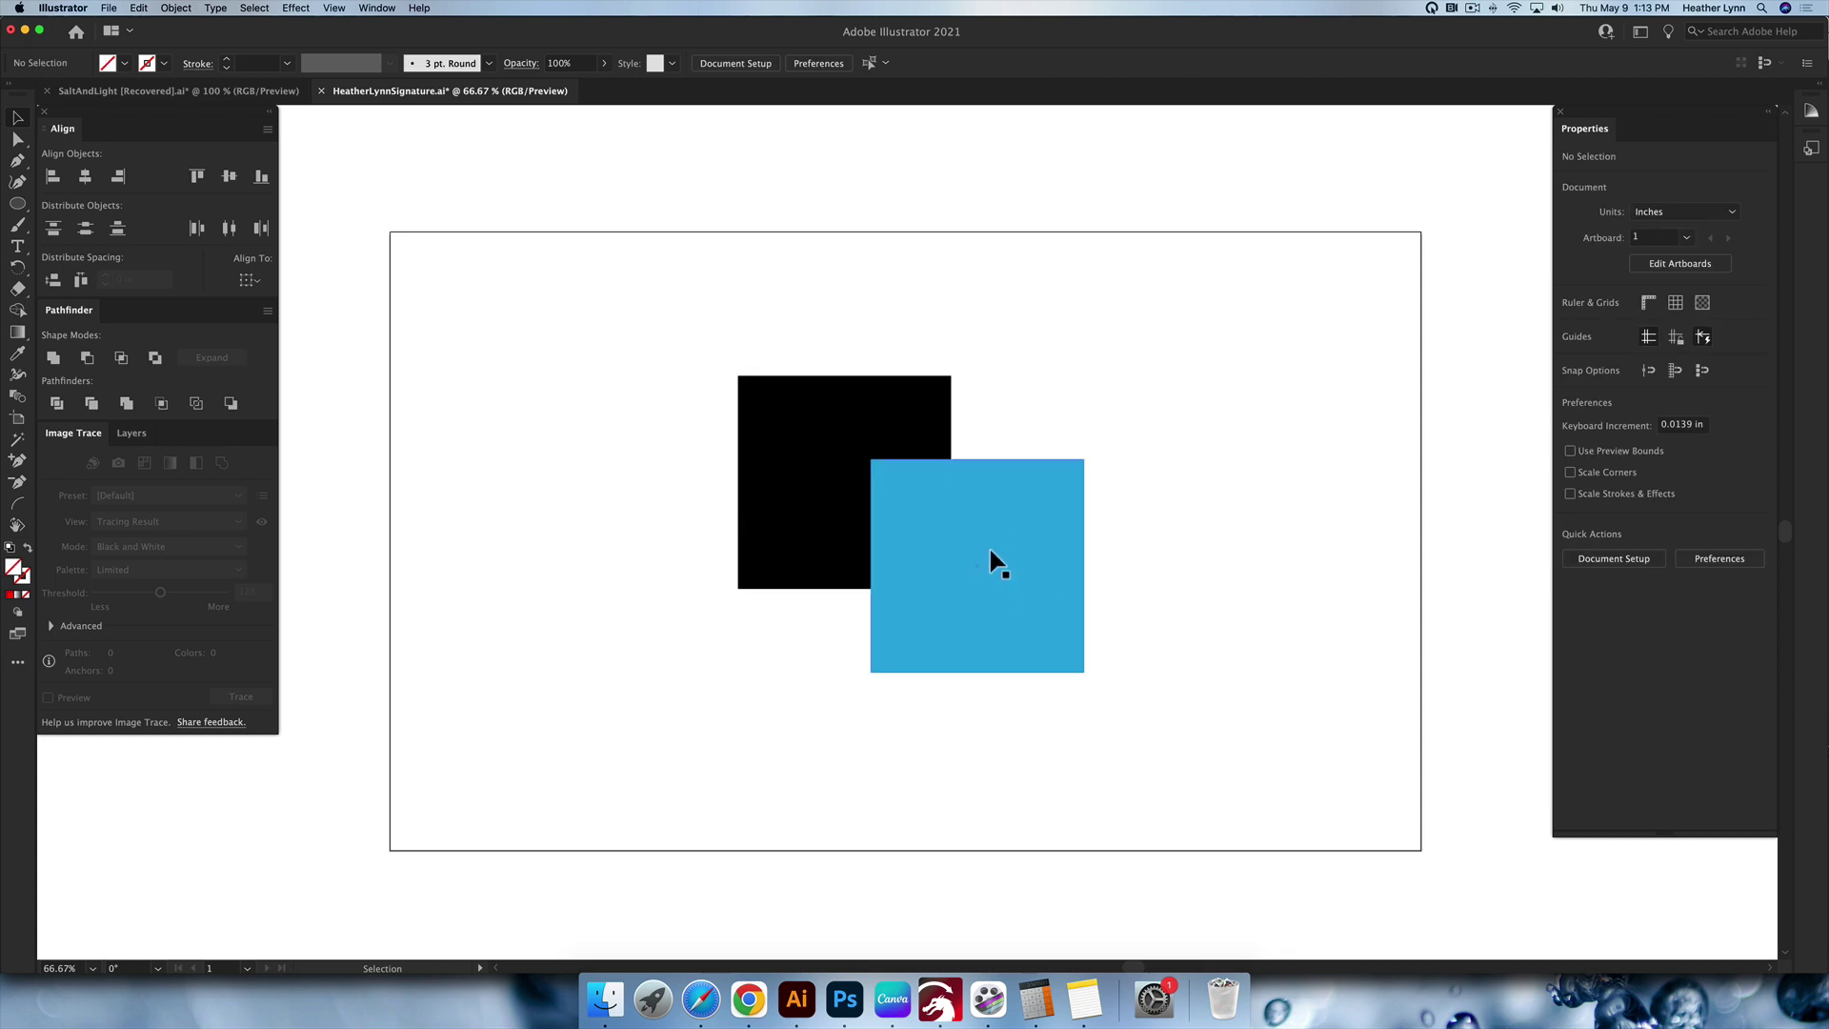
pyautogui.click(986, 547)
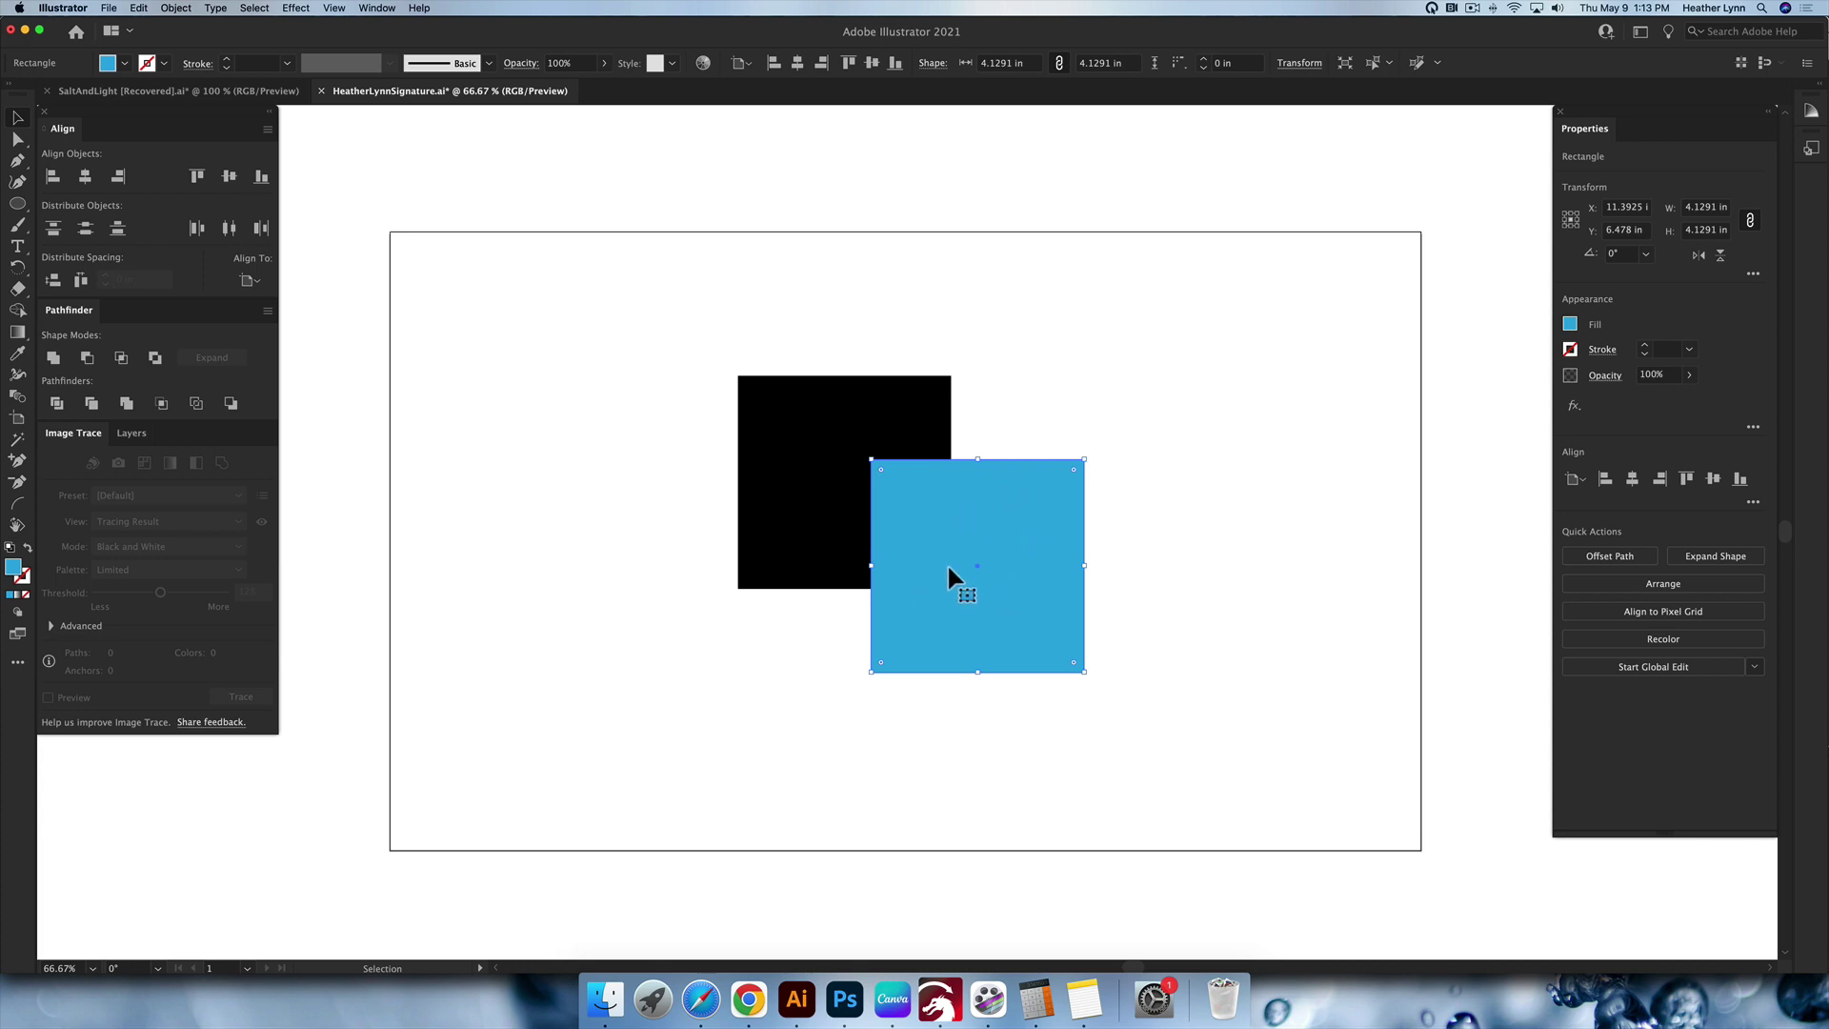
pyautogui.hscroll(1, 946, 562)
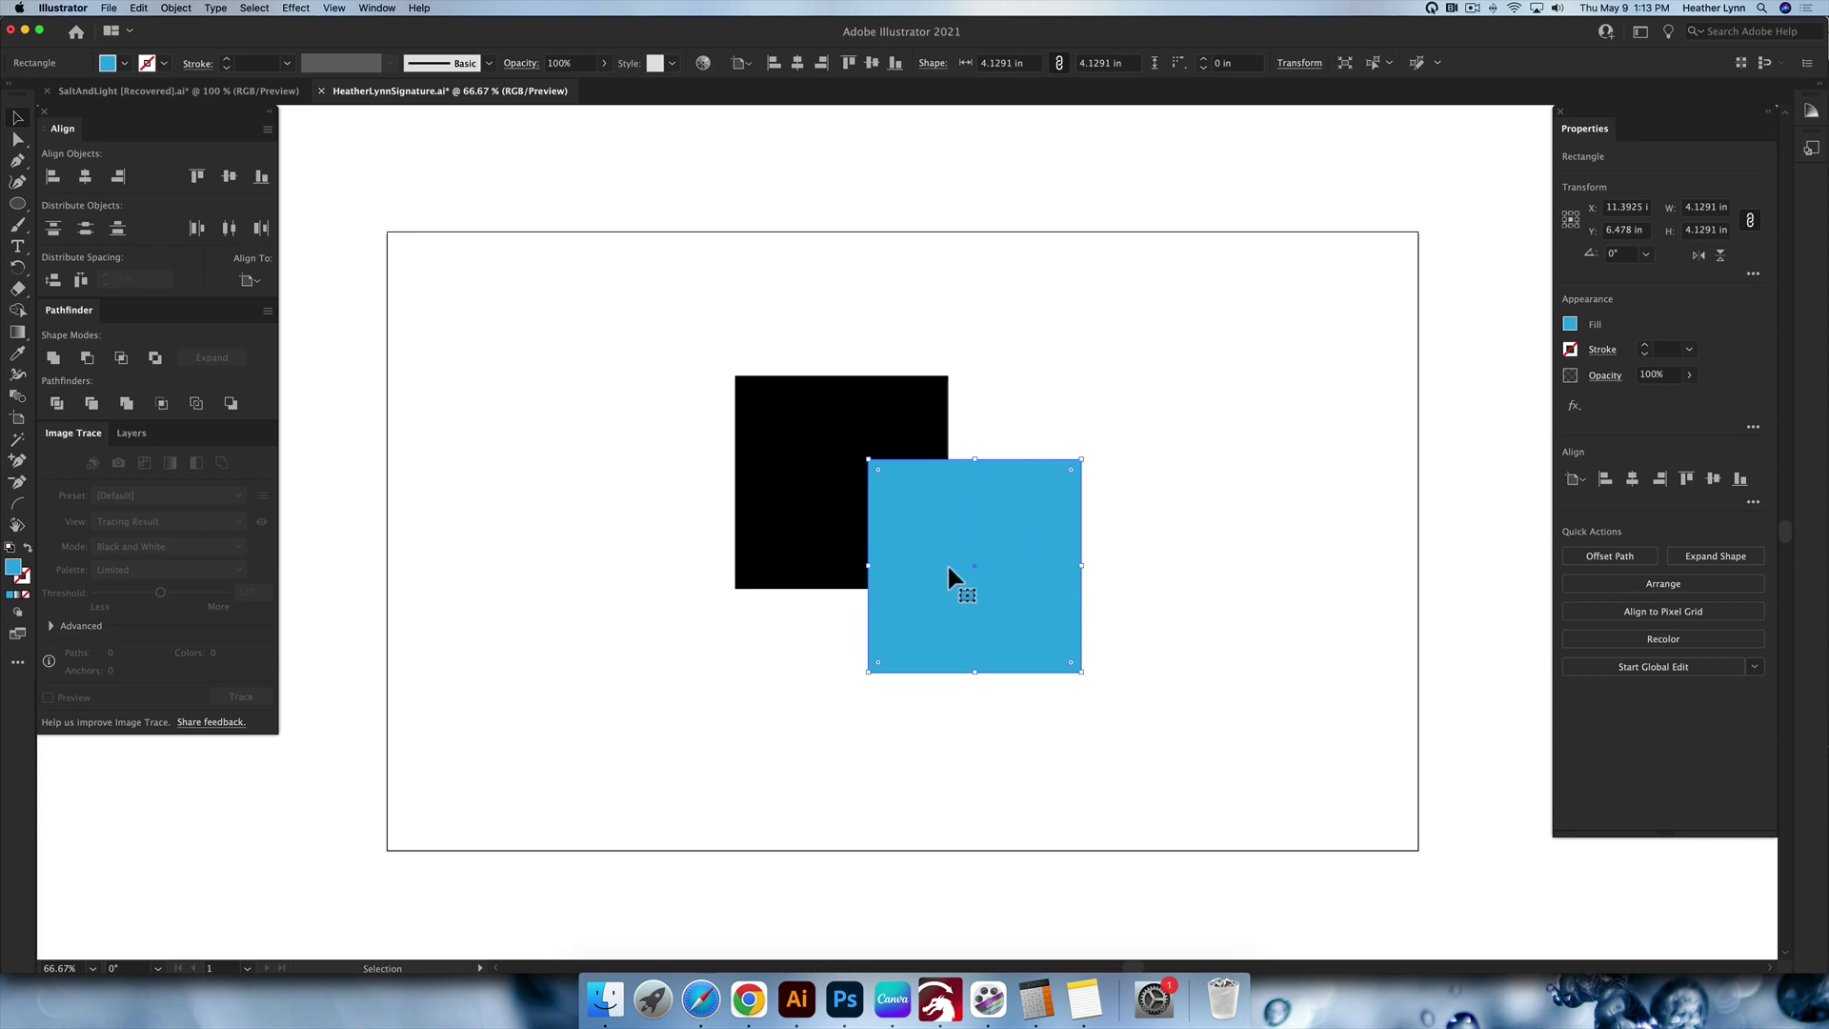
pyautogui.press('i')
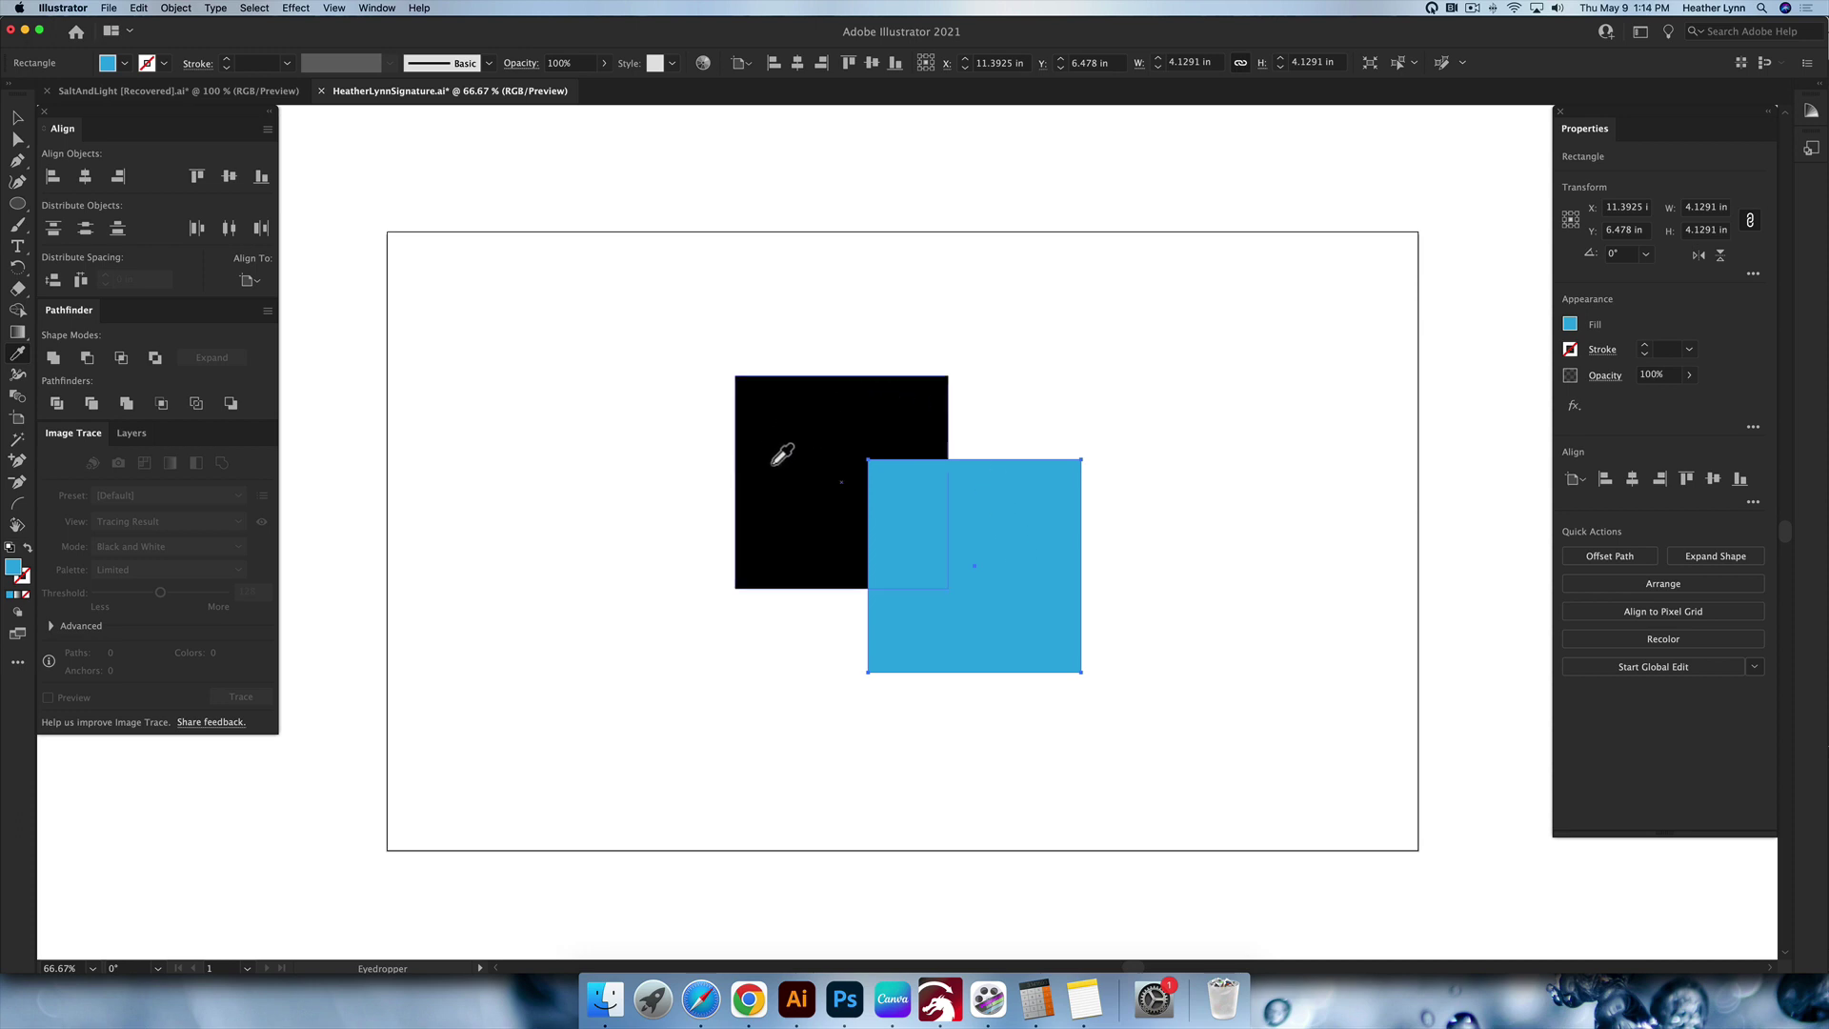
pyautogui.click(796, 417)
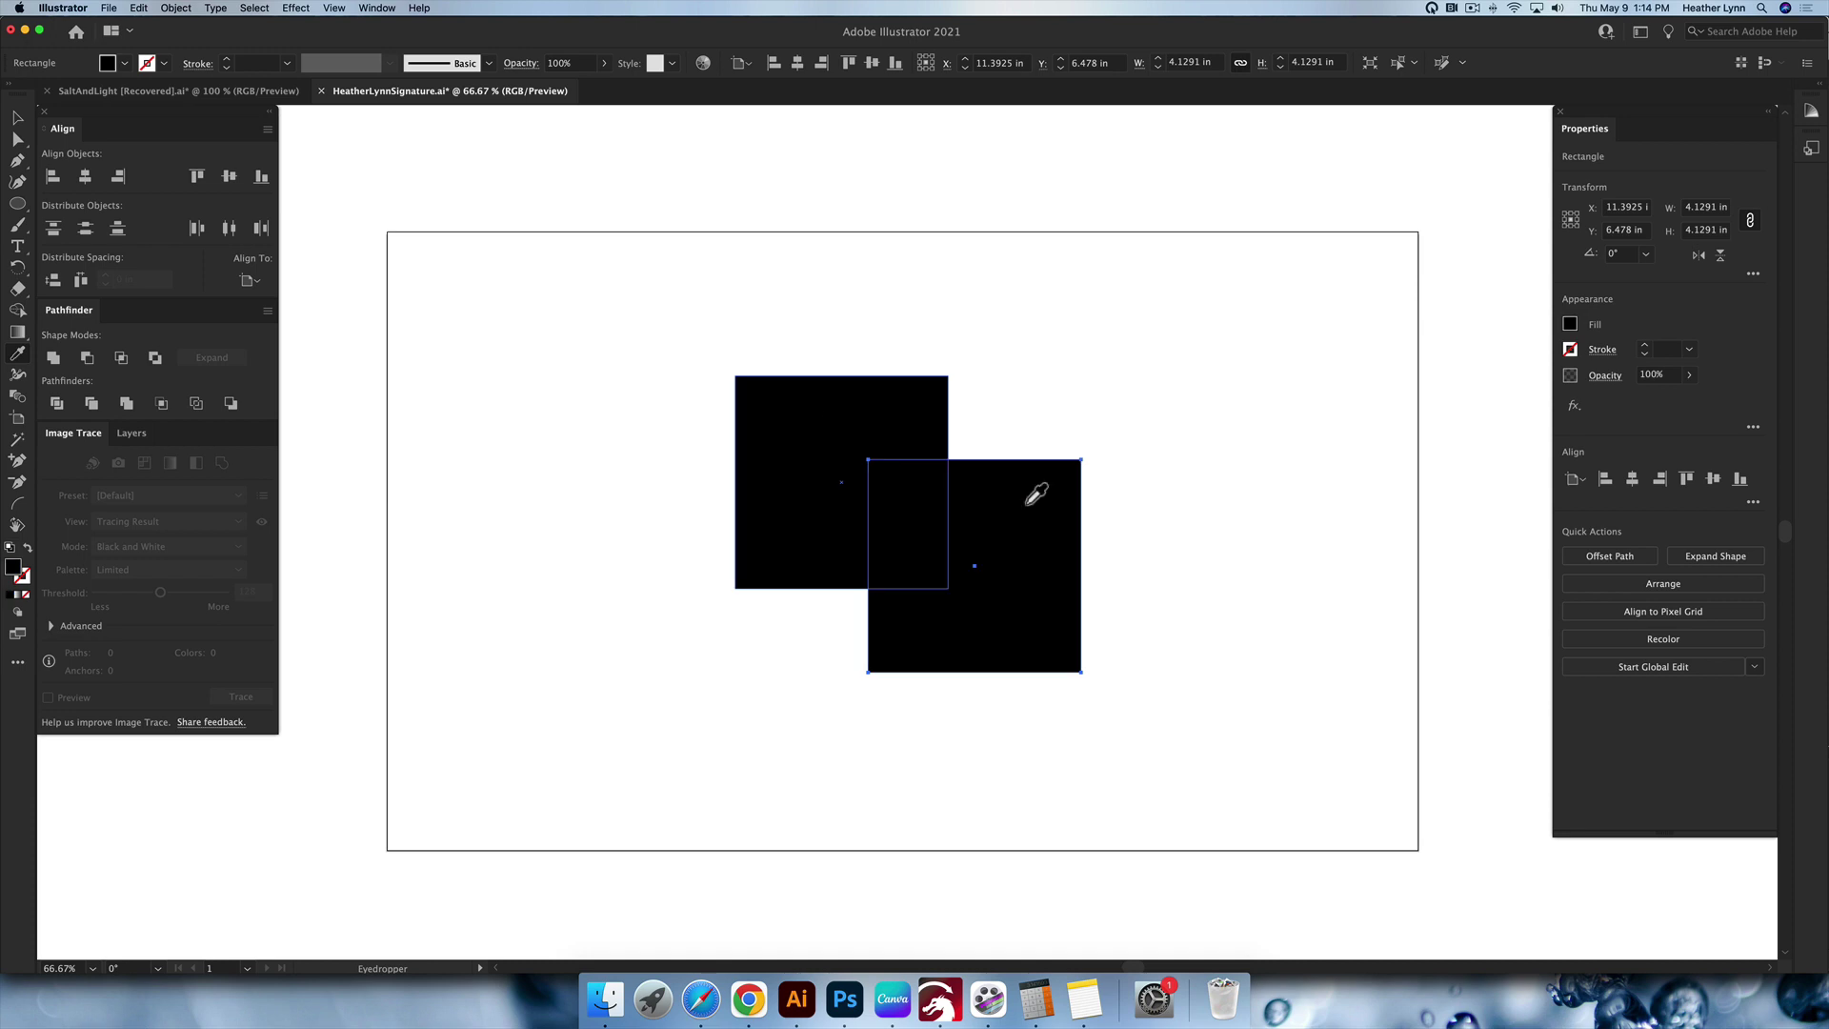
# Reduce the two black squares to their overlapping area with Intersect and undo it, twice, leaving nothing selected.
pyautogui.hscroll(-1, 1062, 505)
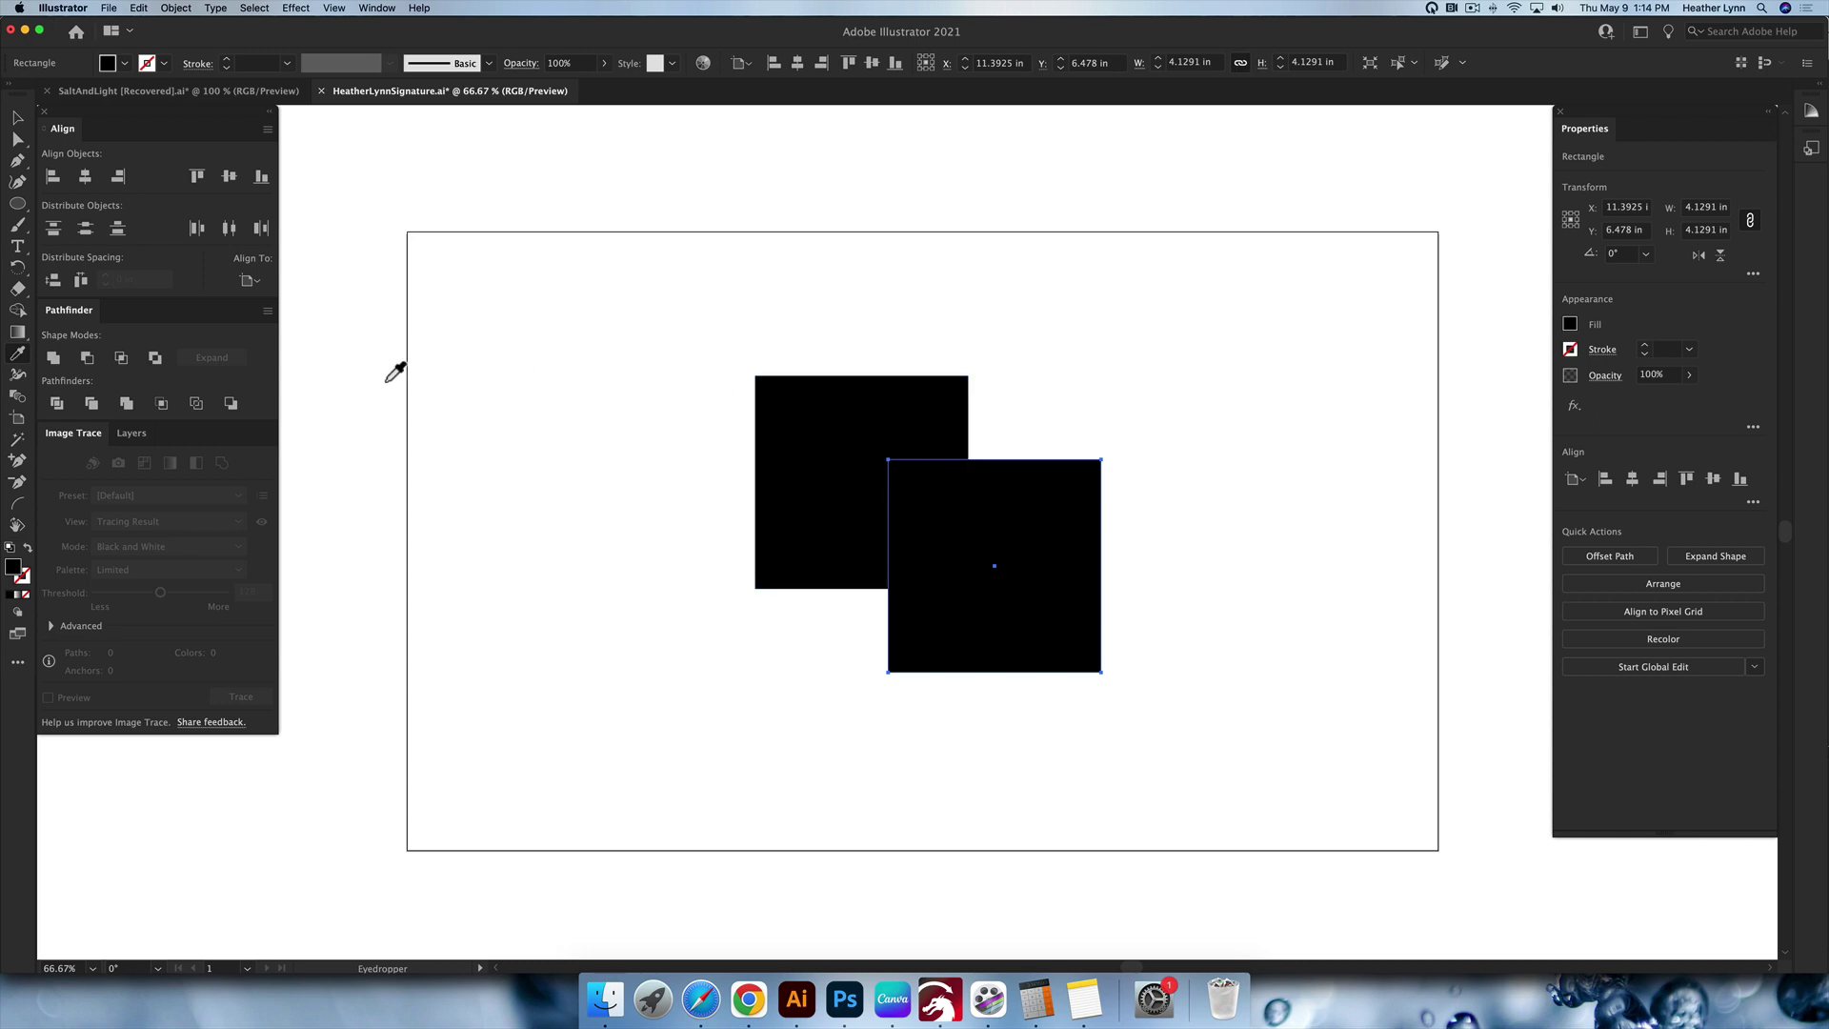
pyautogui.scroll(1, 392, 367)
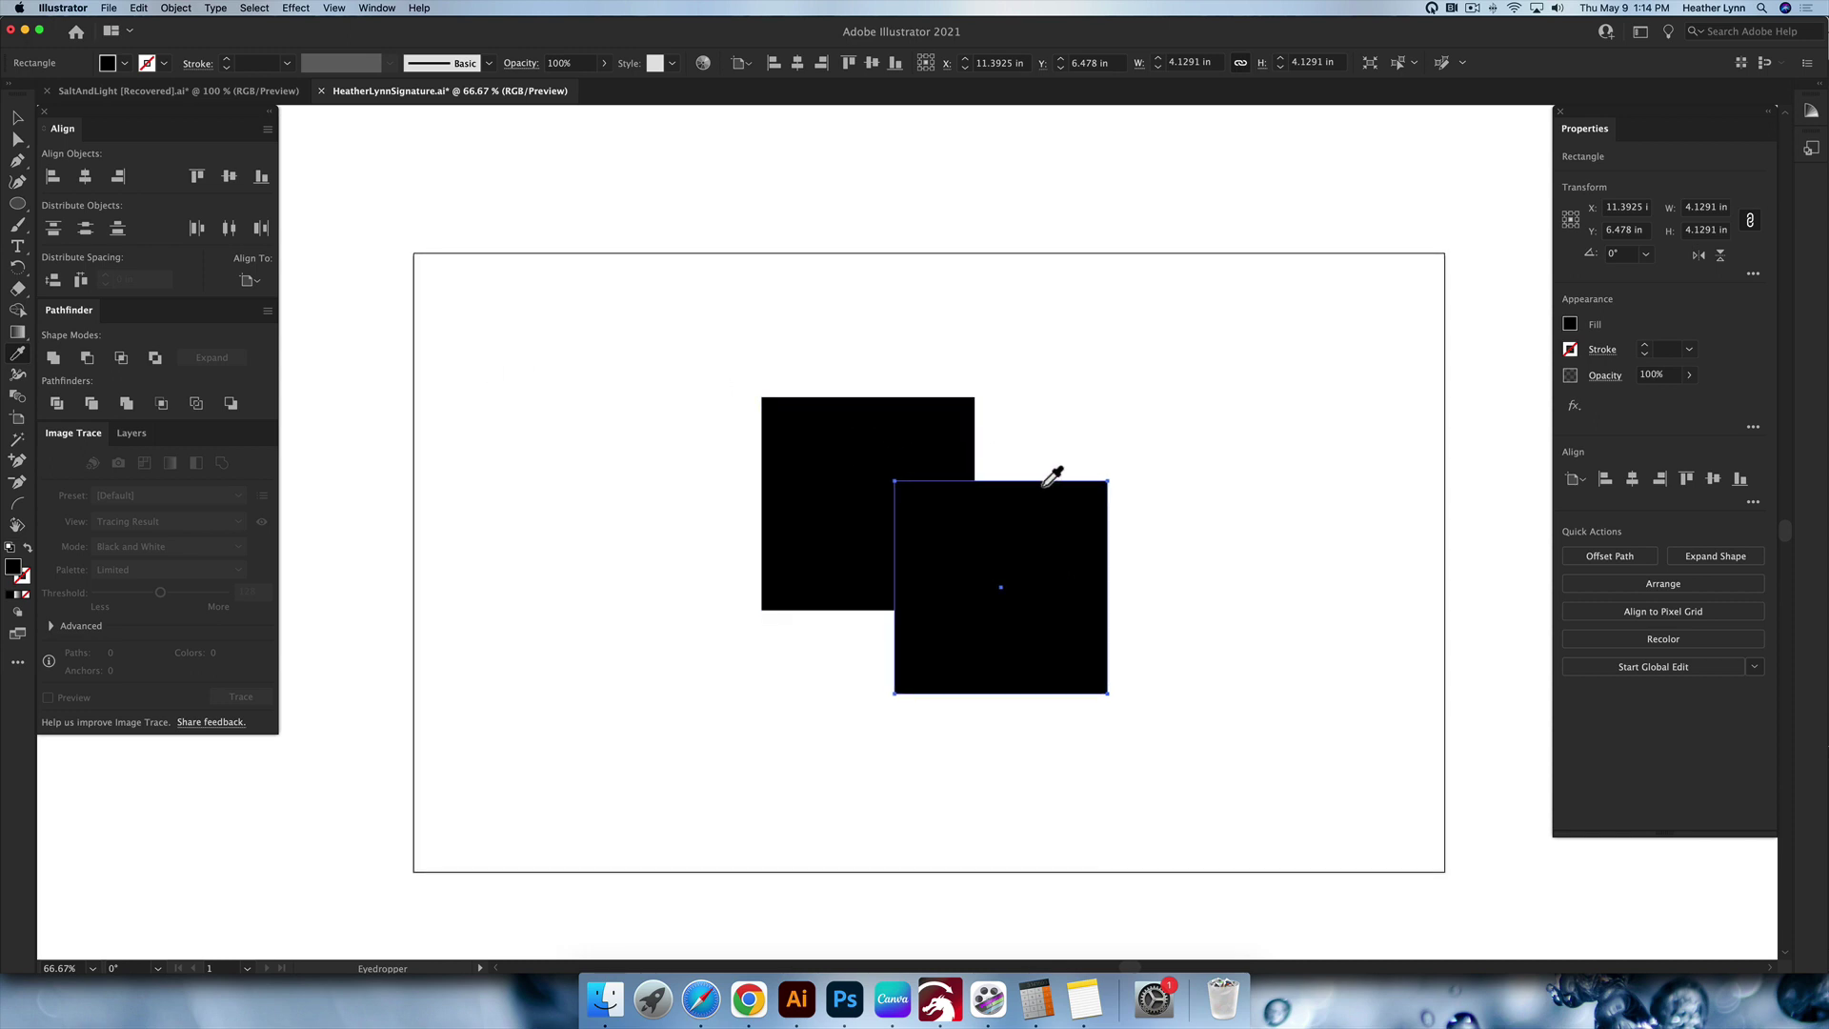
pyautogui.press('v')
pyautogui.keyDown('shift'); pyautogui.click(899, 457); pyautogui.keyUp('shift')
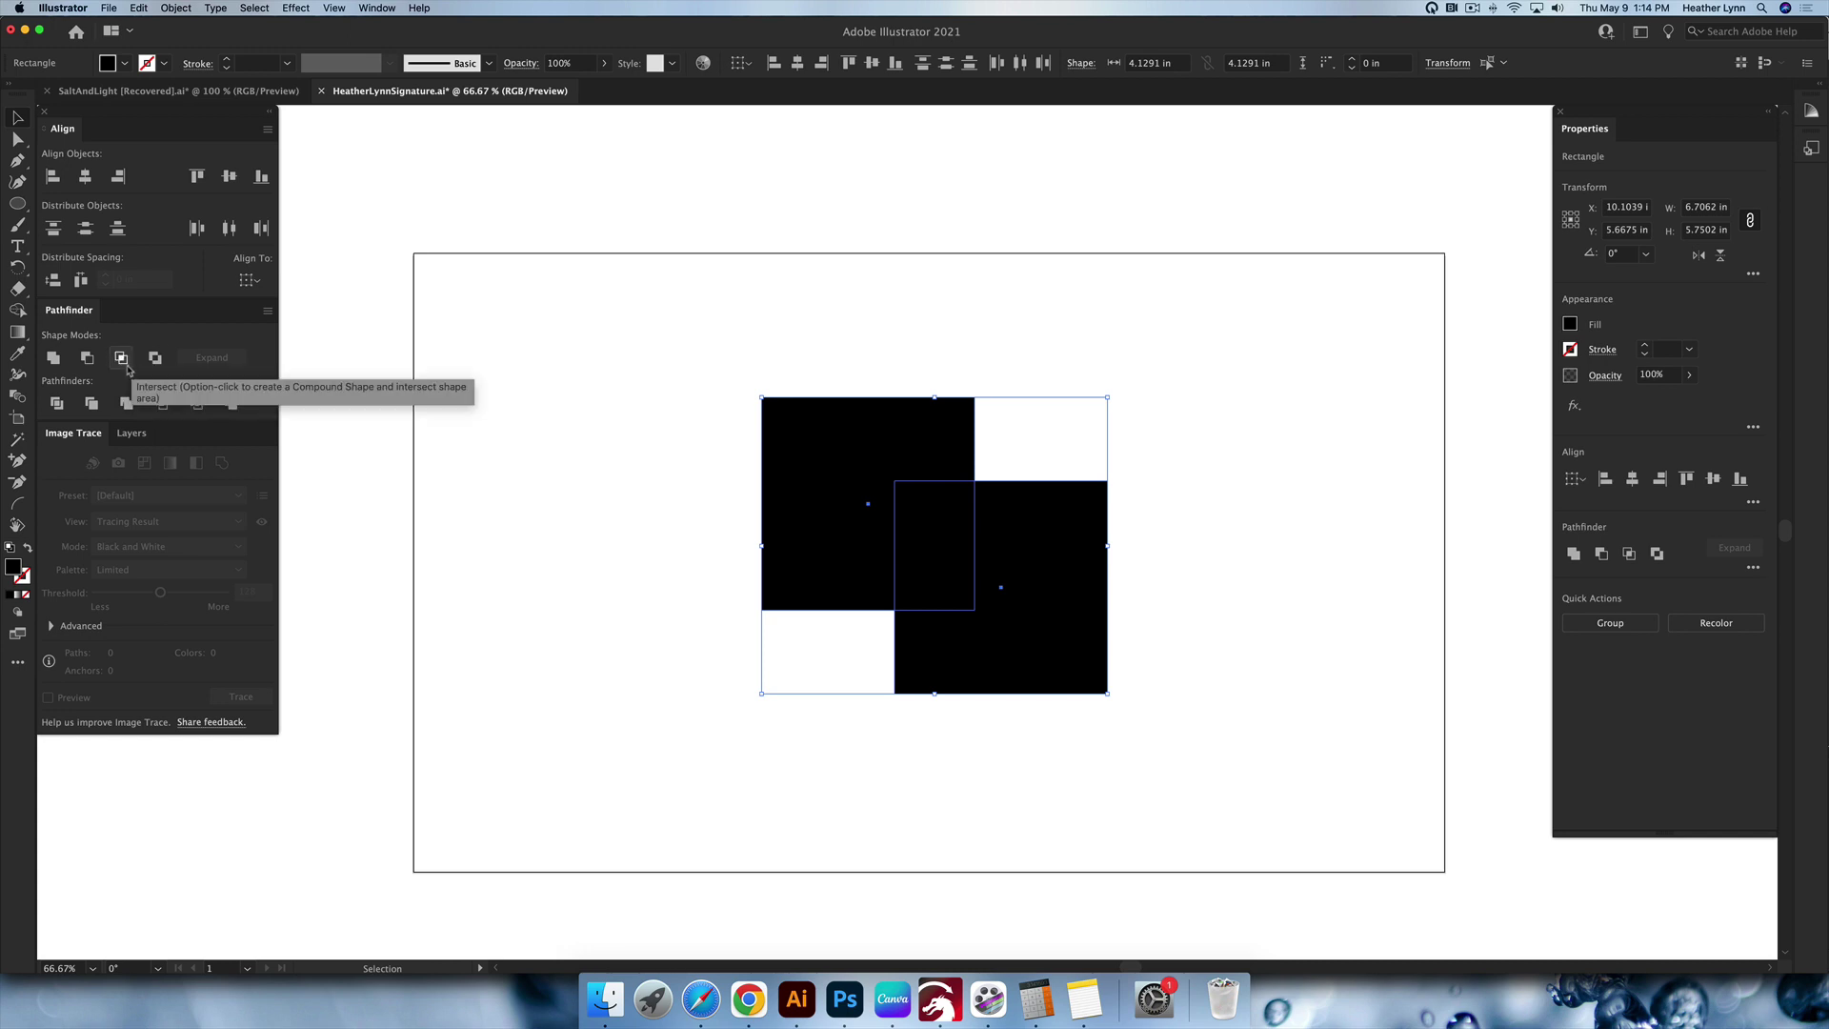
pyautogui.click(121, 359)
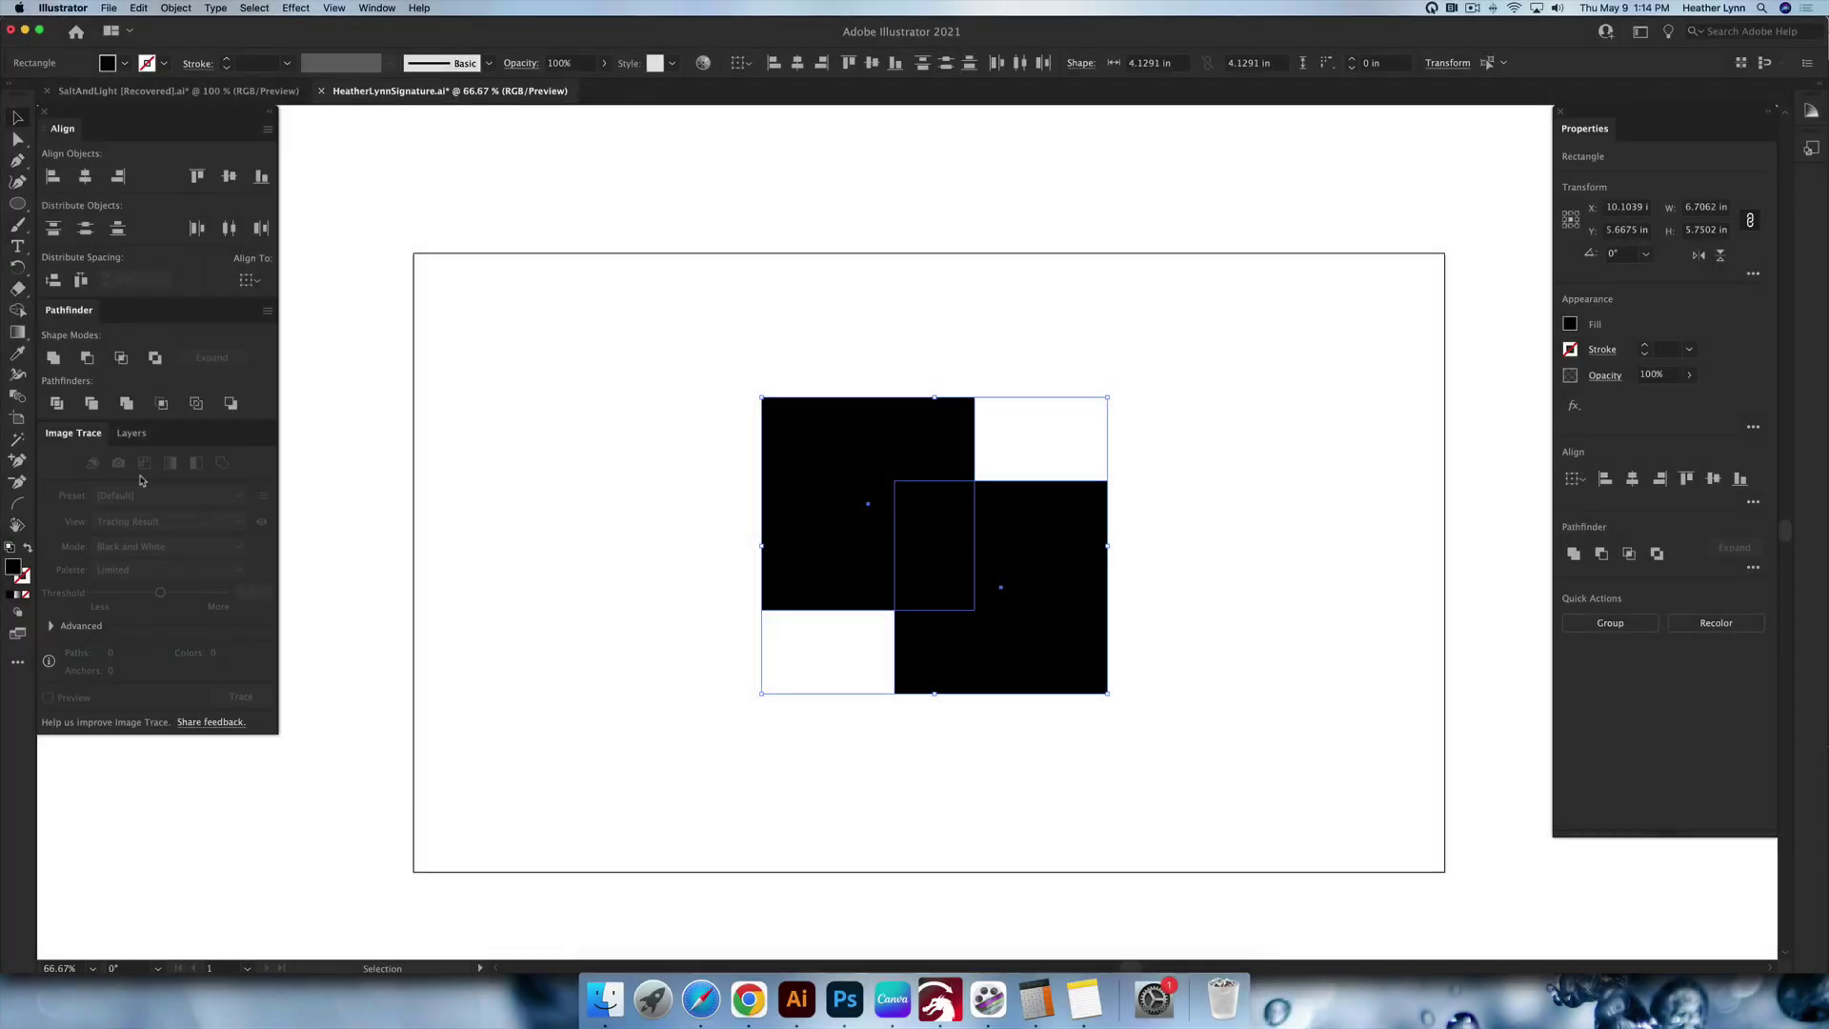
pyautogui.click(121, 357)
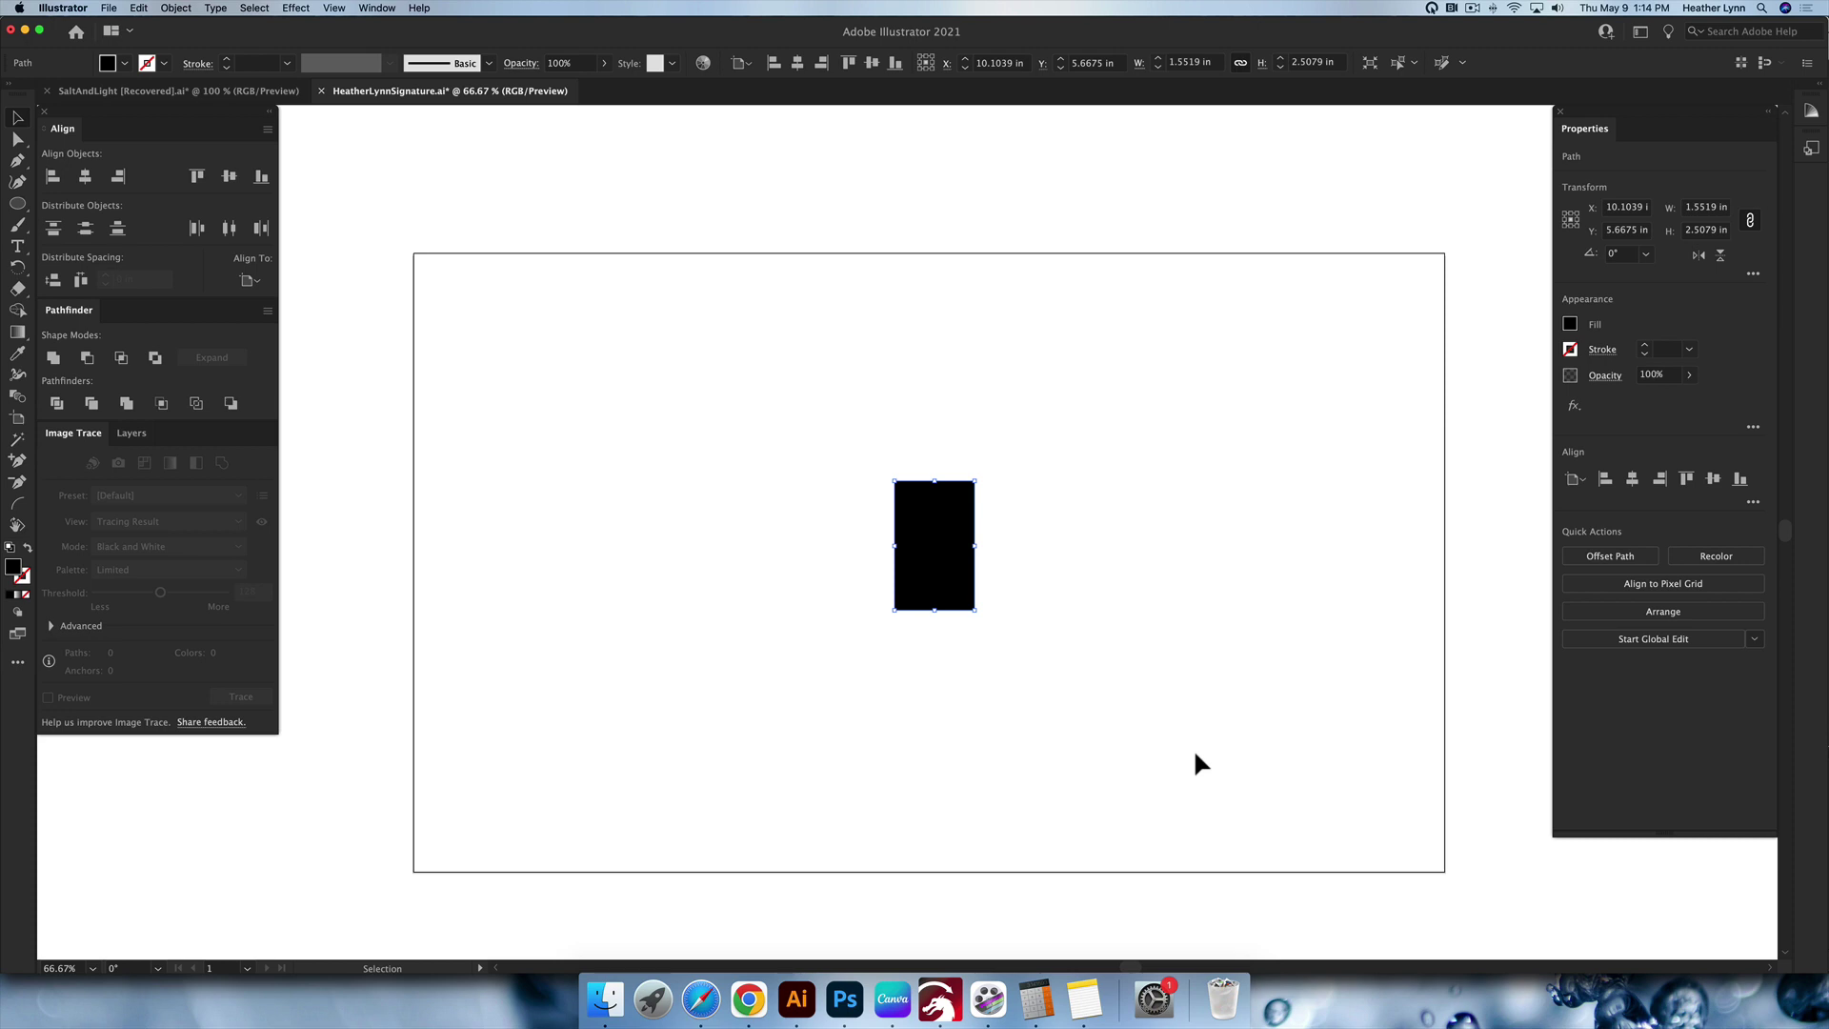
pyautogui.press('super+z')
pyautogui.click(121, 359)
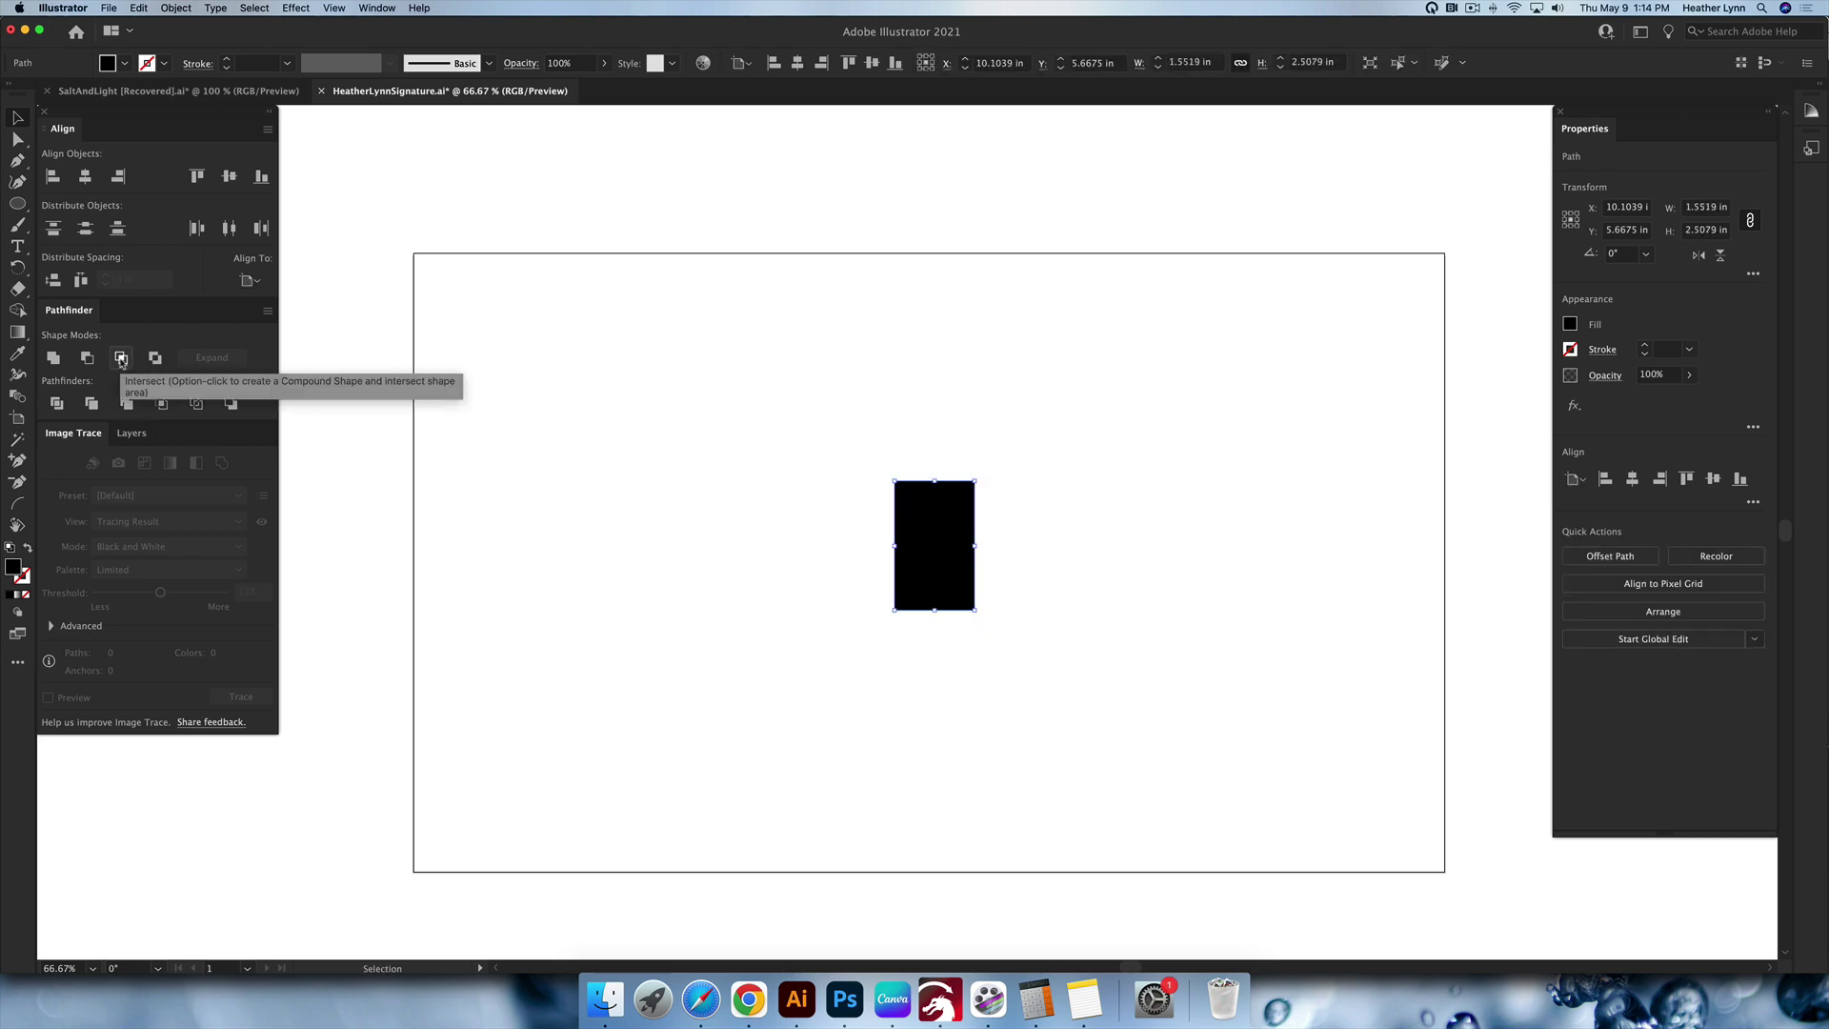
pyautogui.press('super+z')
pyautogui.click(1223, 651)
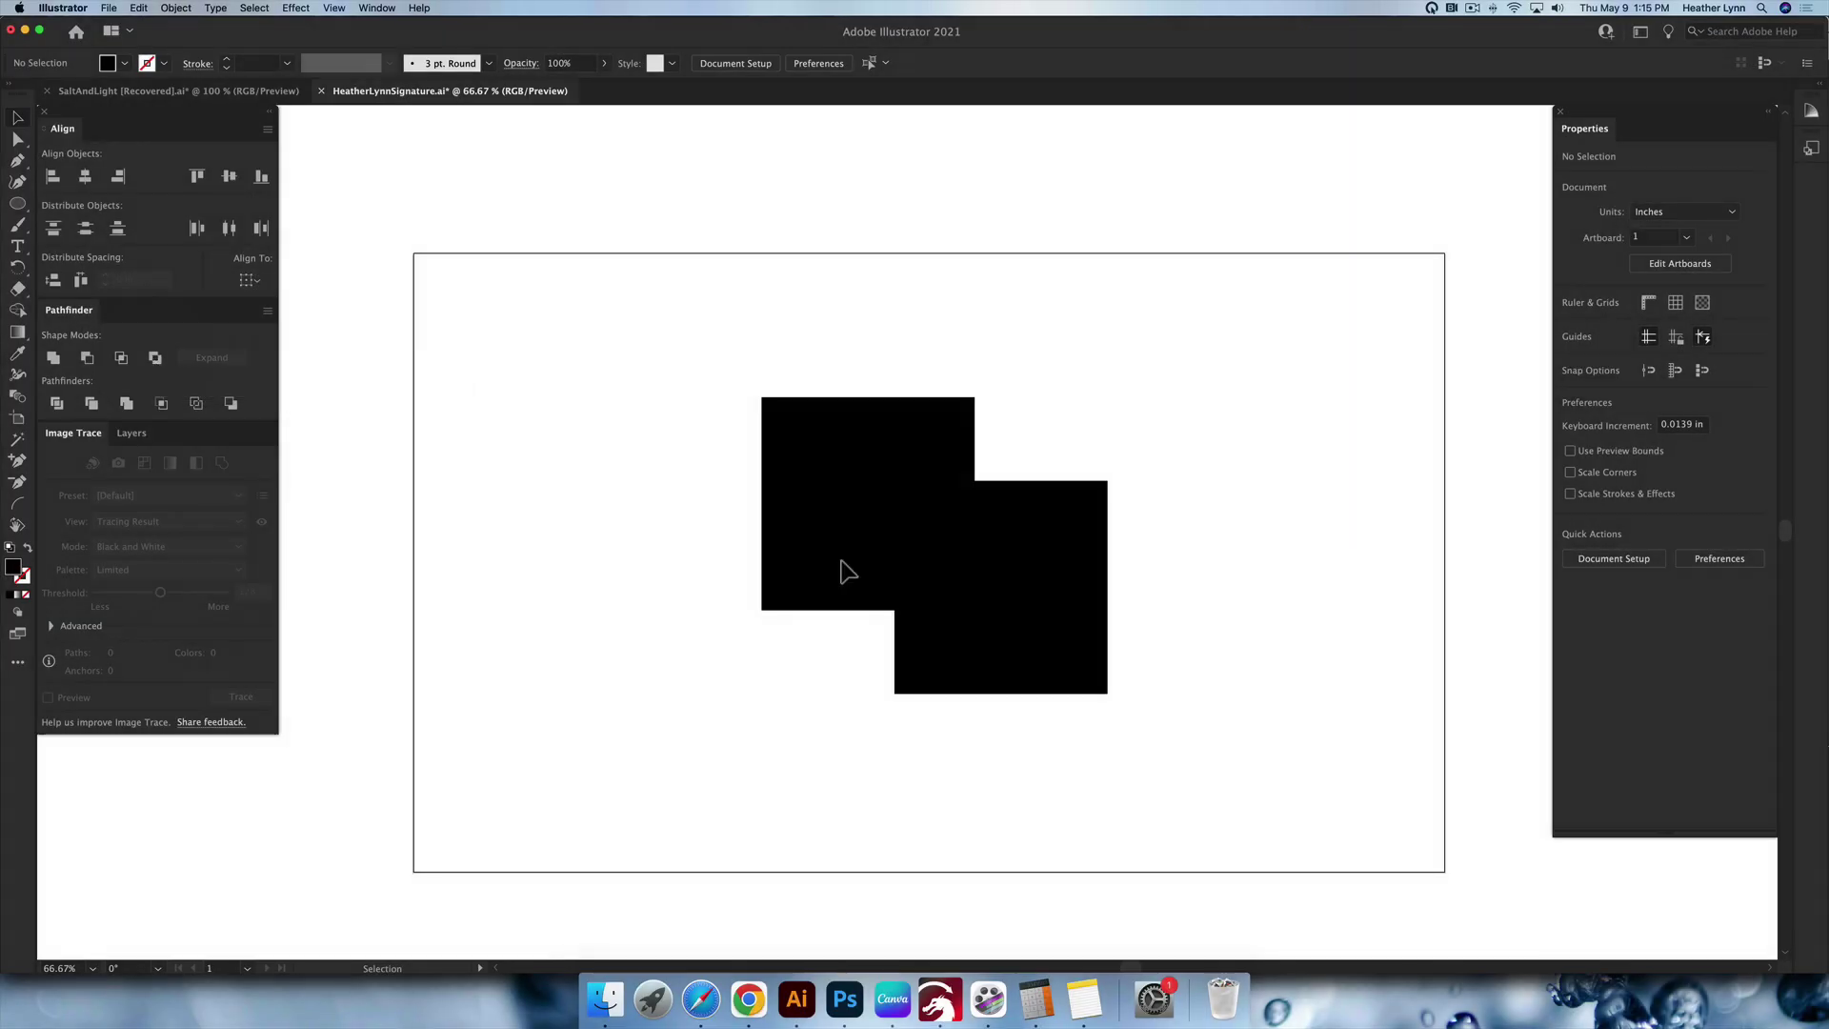
# Apply Exclude to the two overlapping black squares to cut out their shared area, and leave nothing selected.
pyautogui.moveTo(1114, 579); pyautogui.dragTo(827, 428)
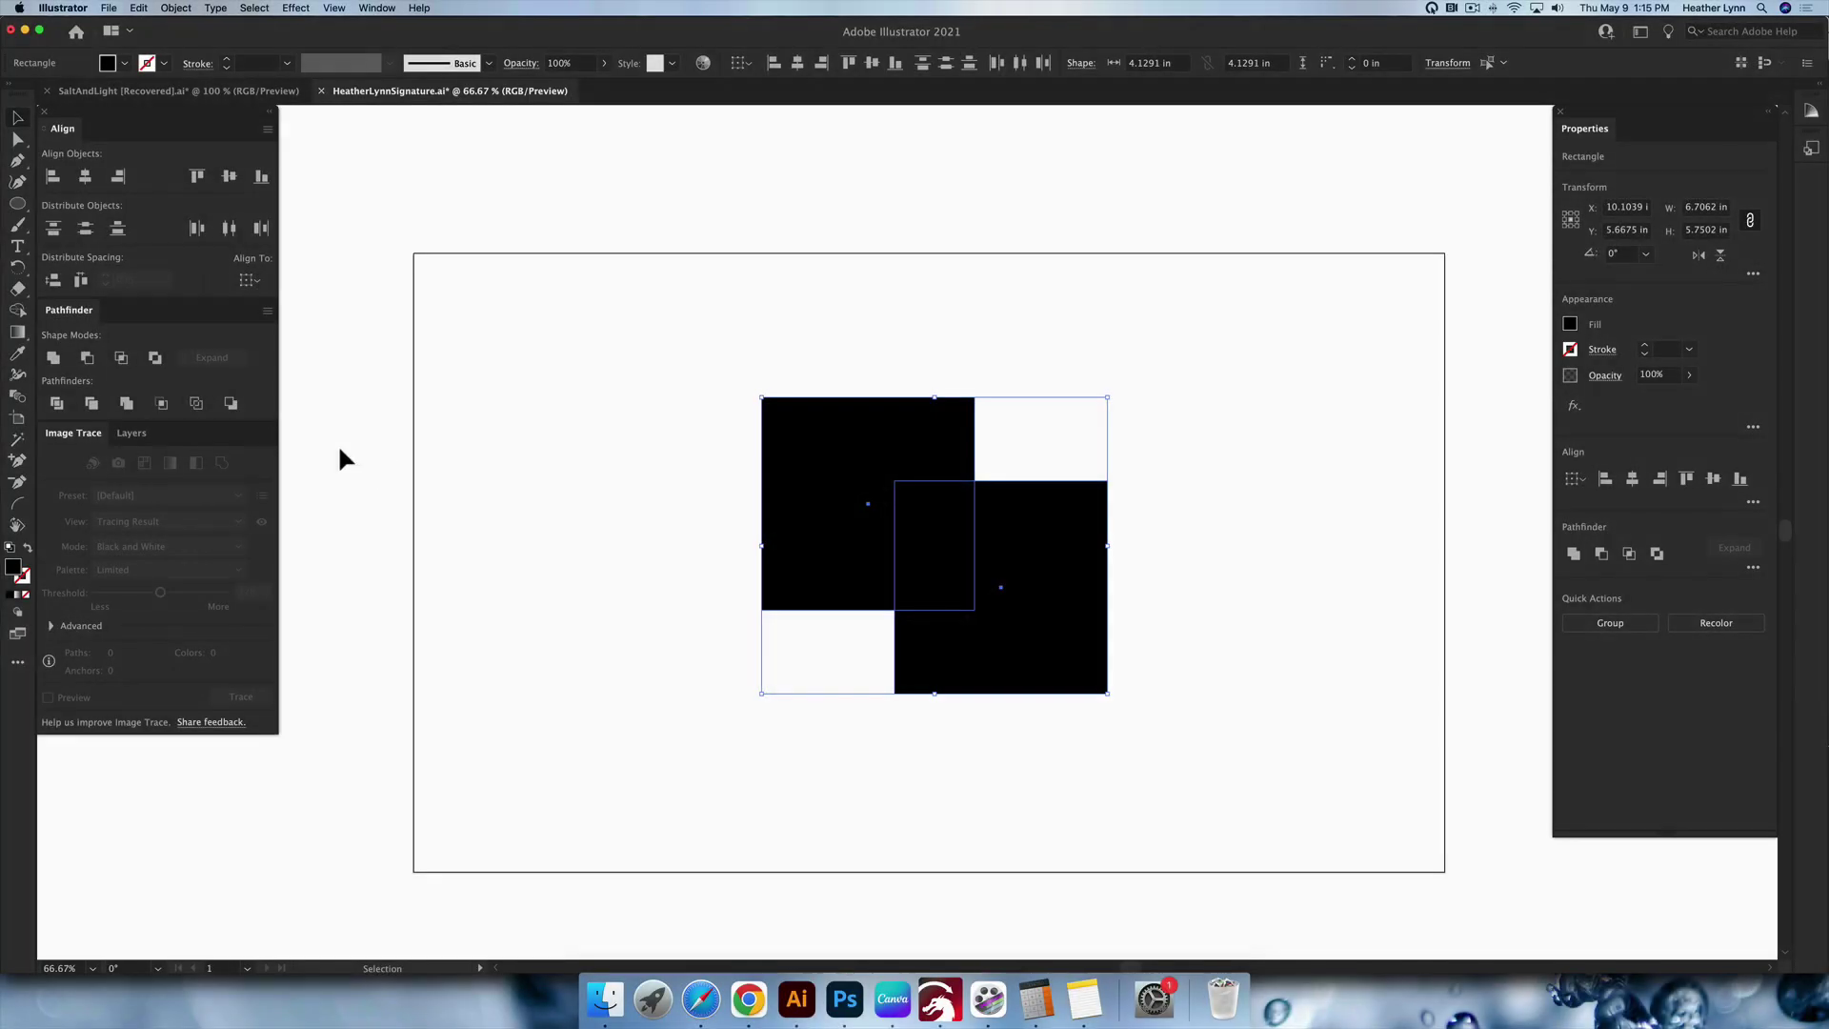
pyautogui.click(157, 359)
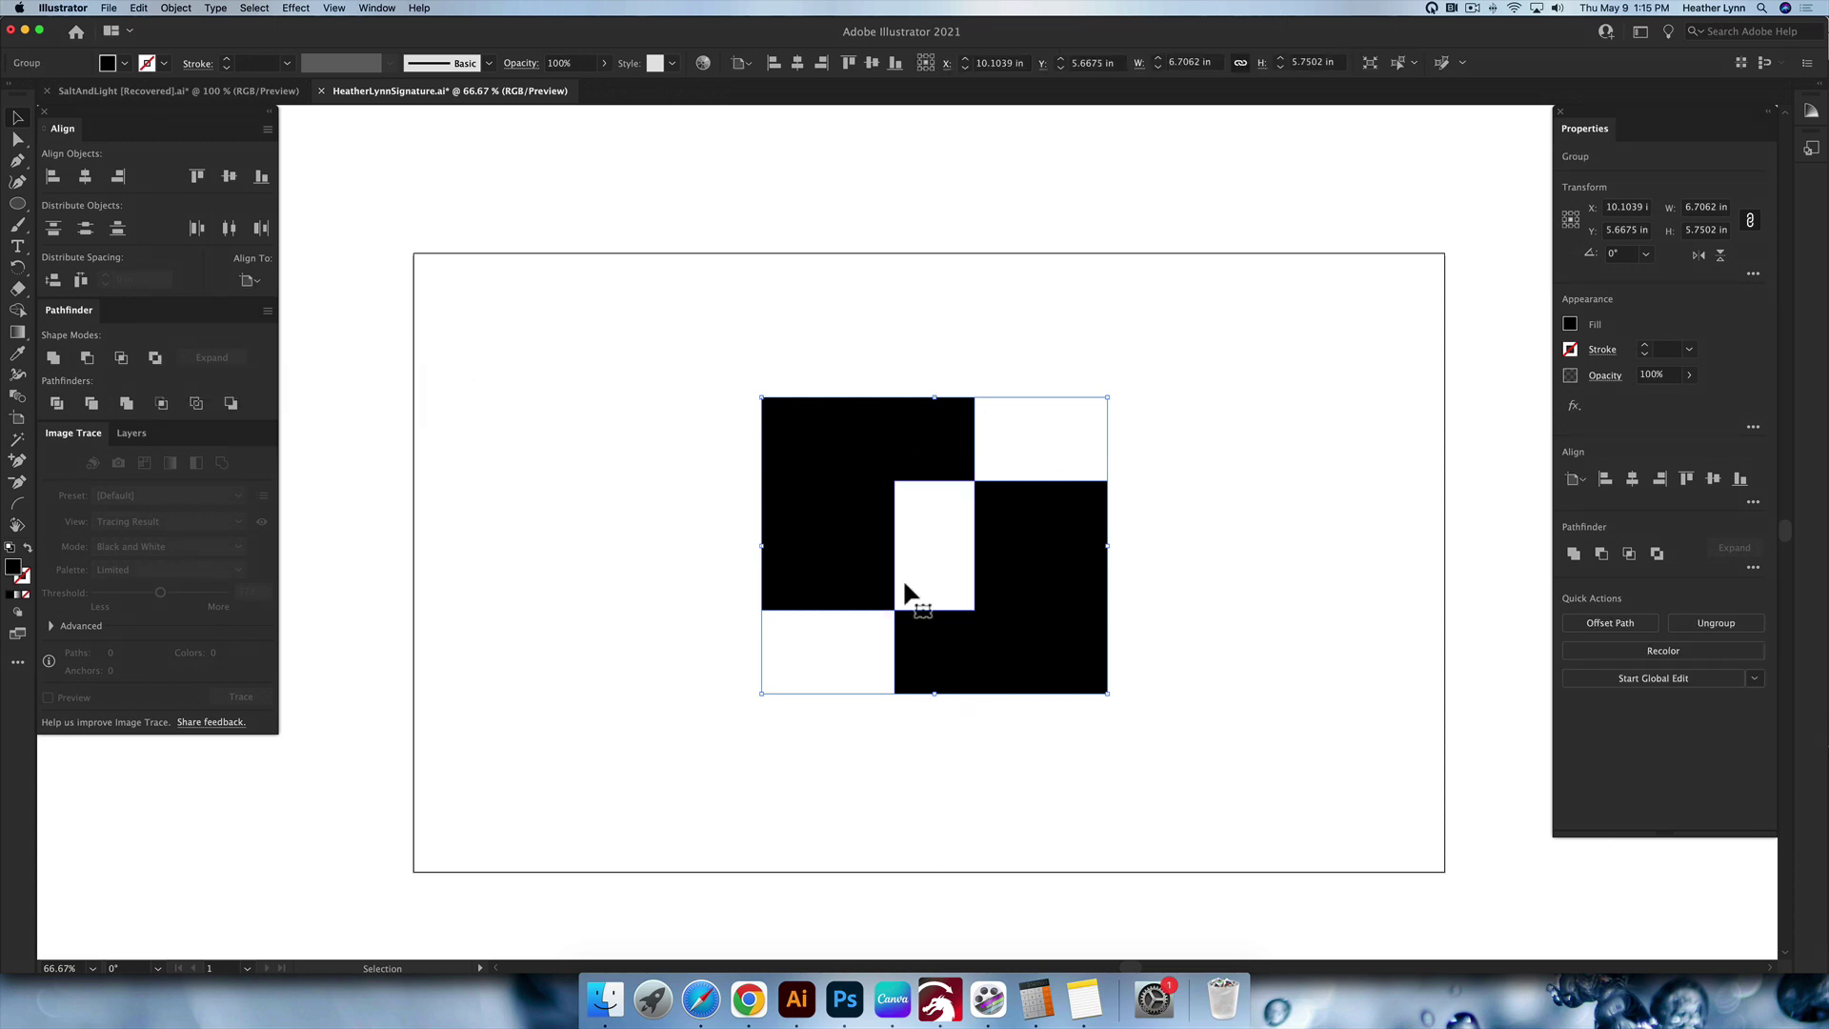
pyautogui.click(1189, 551)
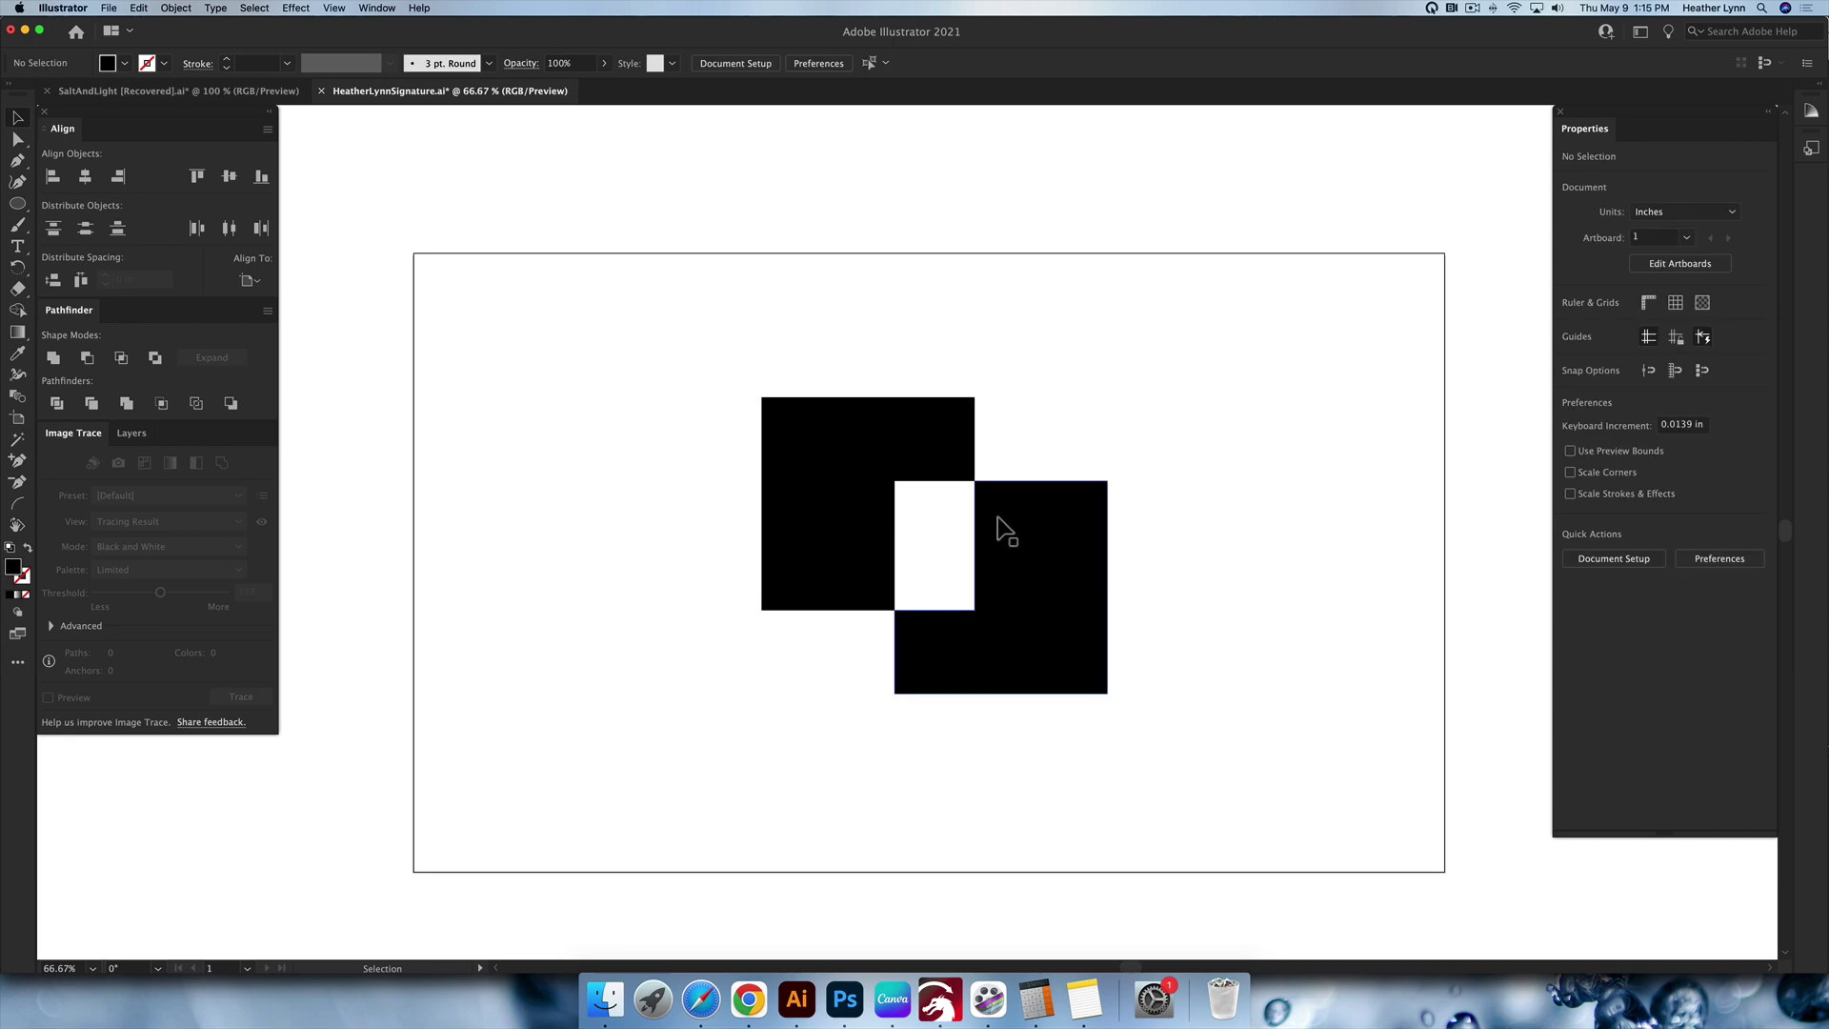
# Ungroup the excluded shape and move its two L-shaped pieces apart diagonally, the lower one to about X 13.12 in, Y 7.27 in.
pyautogui.click(1003, 522)
pyautogui.rightClick(1009, 510)
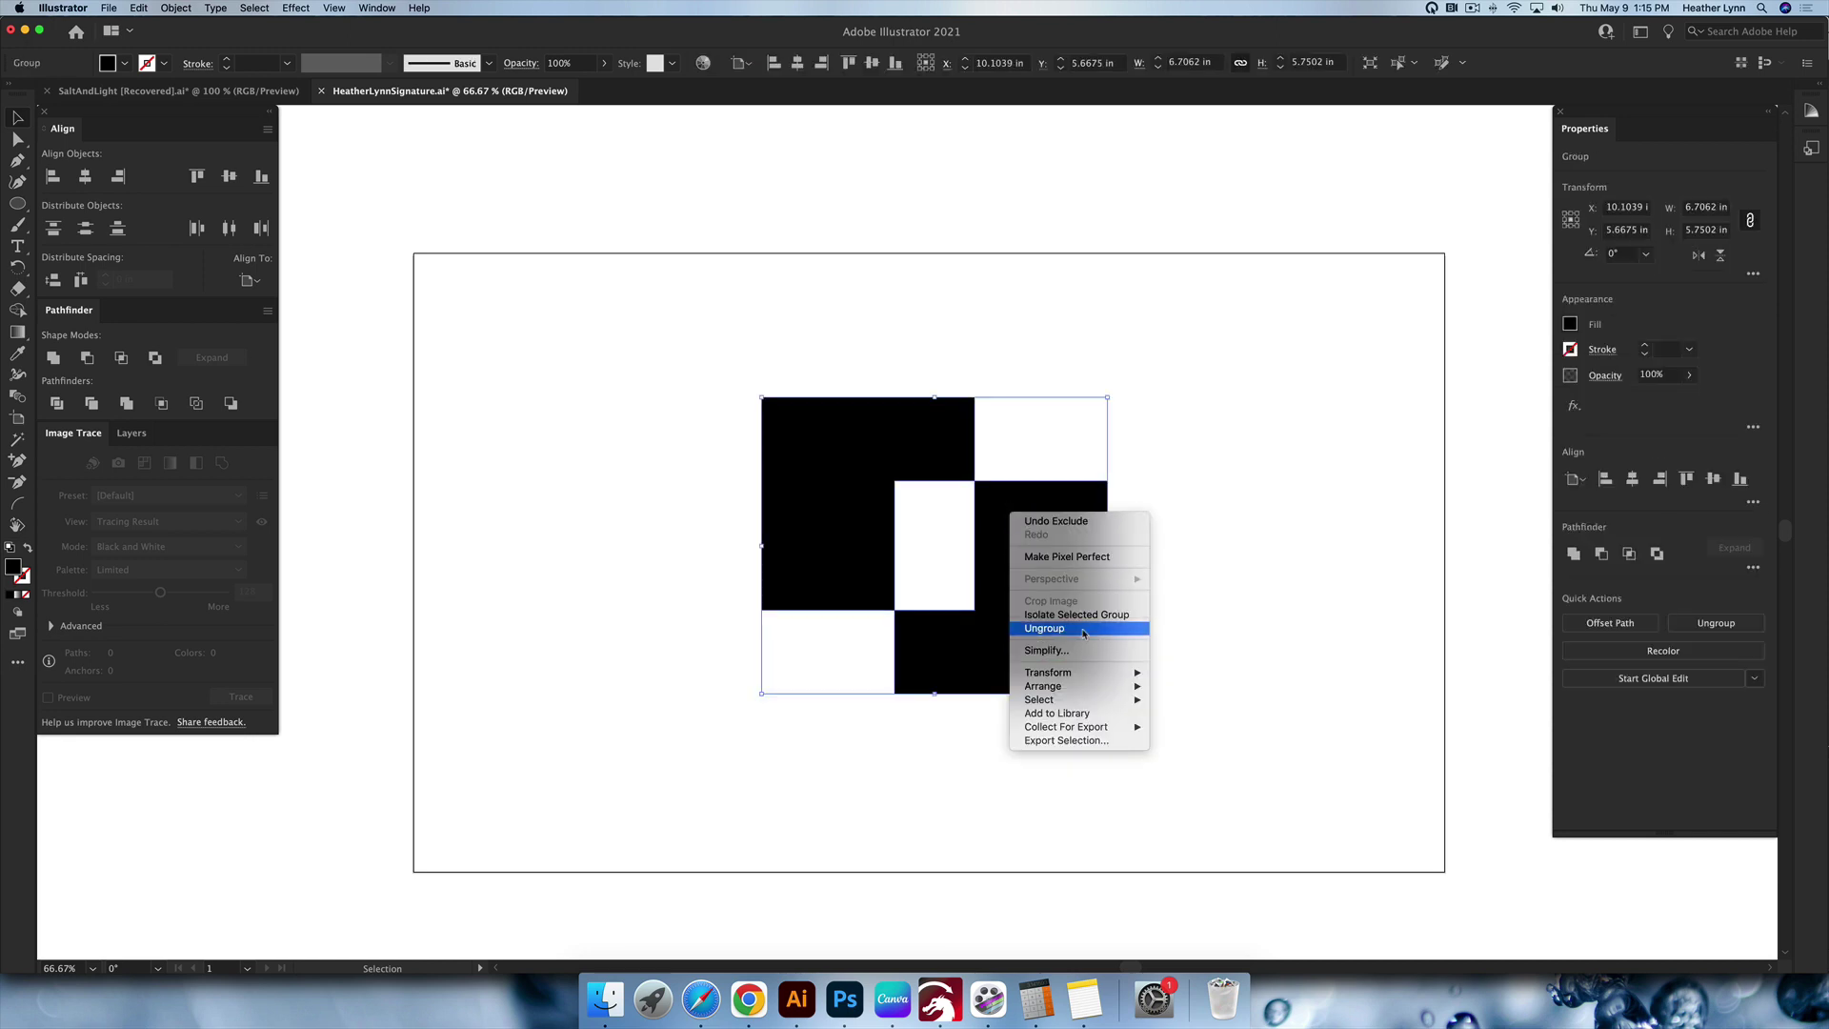
pyautogui.click(1193, 514)
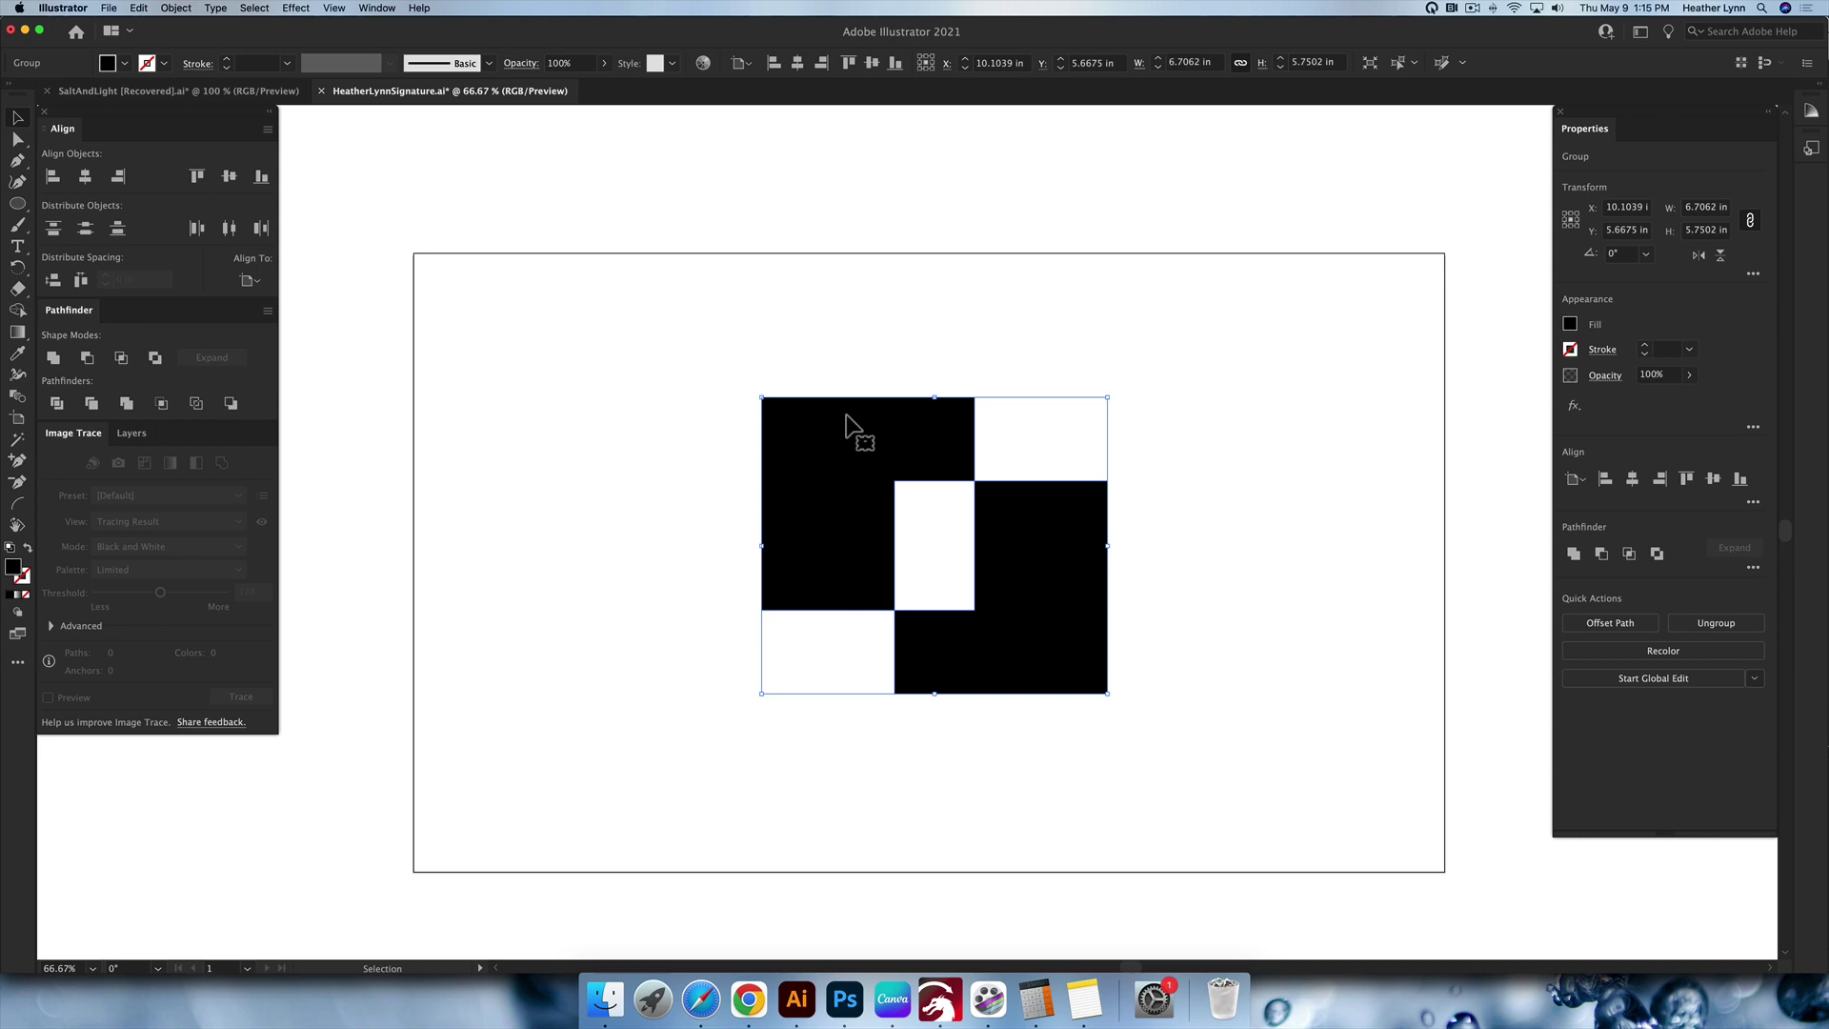
pyautogui.rightClick(1039, 544)
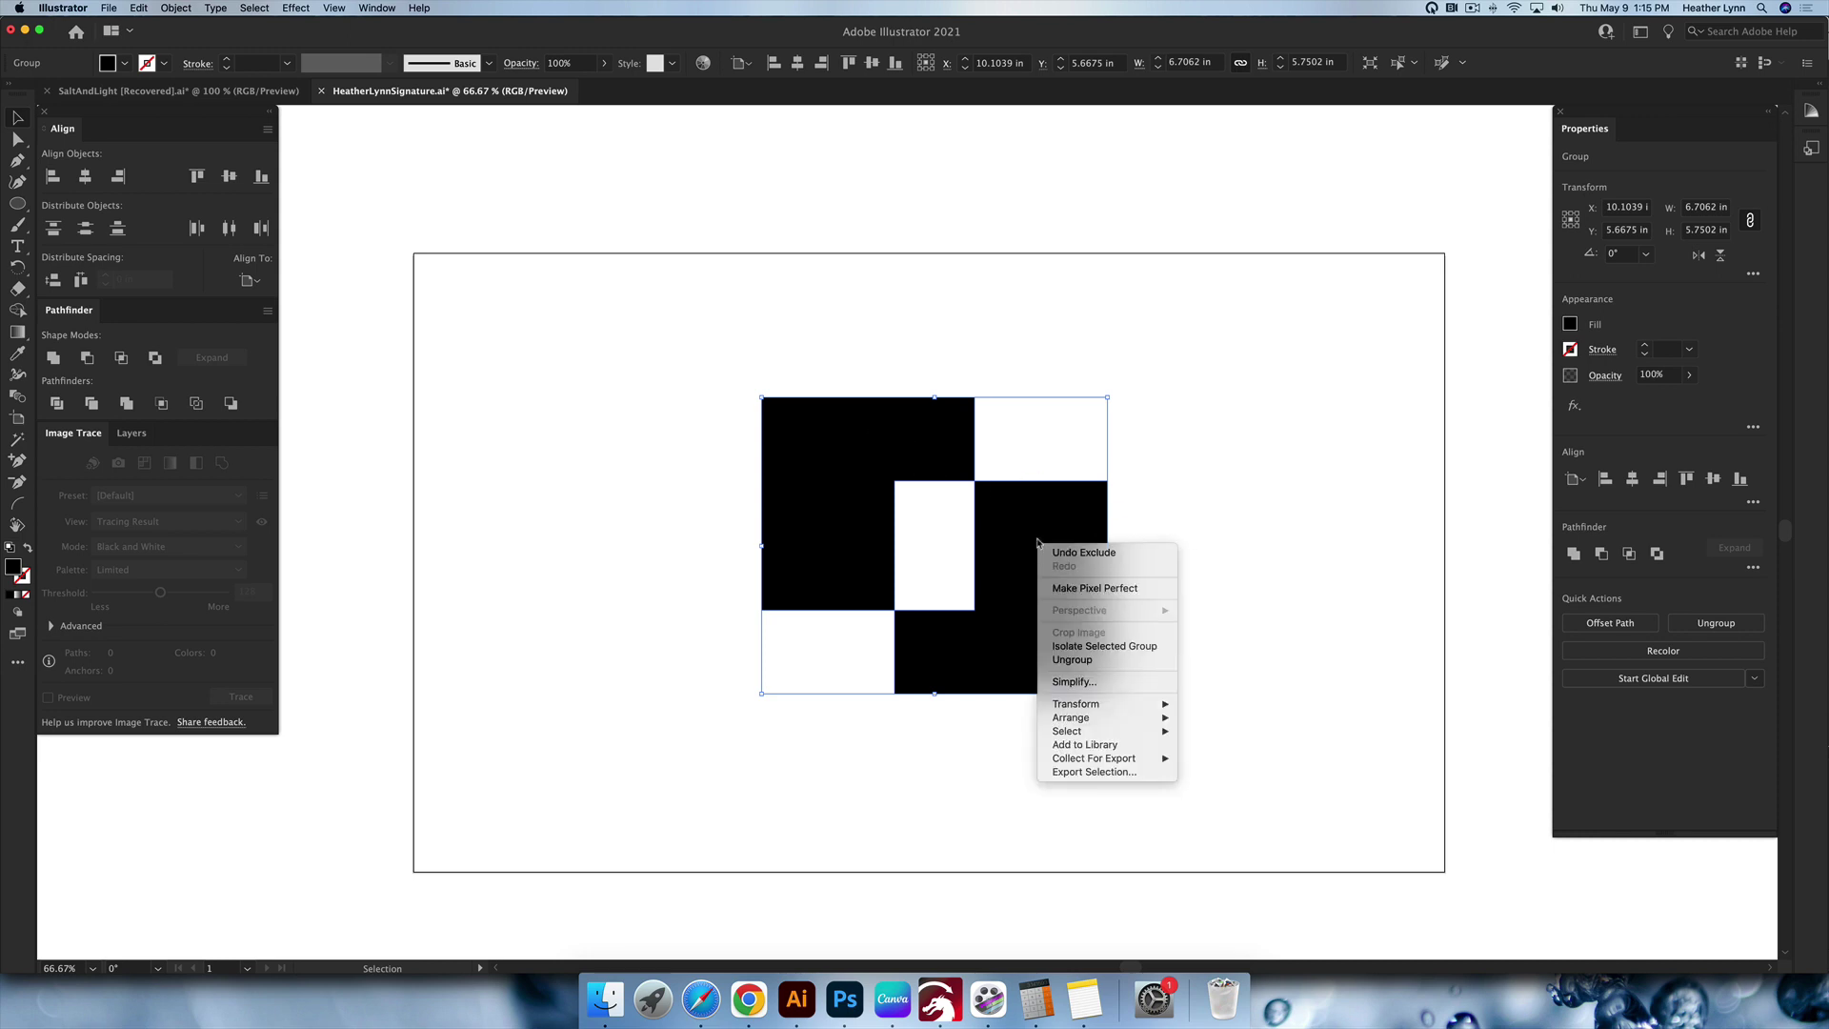
pyautogui.click(1087, 661)
pyautogui.click(1086, 563)
pyautogui.moveTo(1085, 563); pyautogui.dragTo(1176, 604)
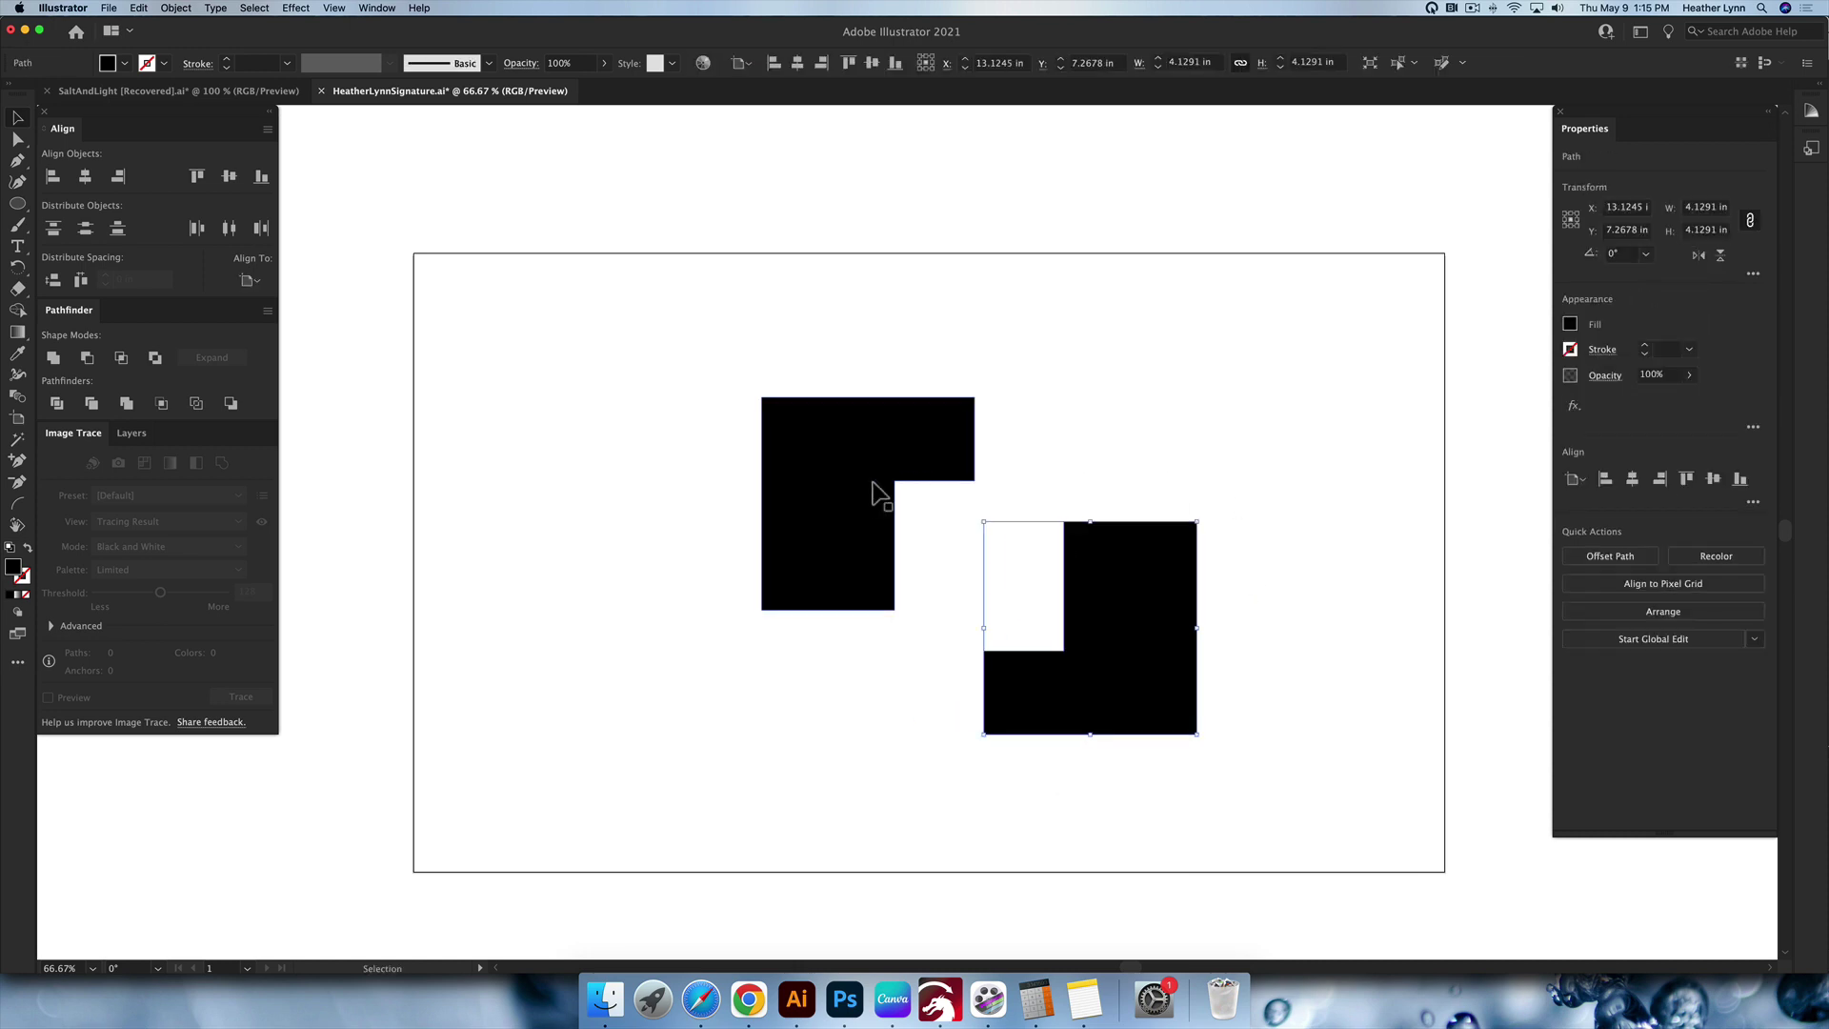
pyautogui.moveTo(878, 494); pyautogui.dragTo(745, 431)
pyautogui.click(982, 427)
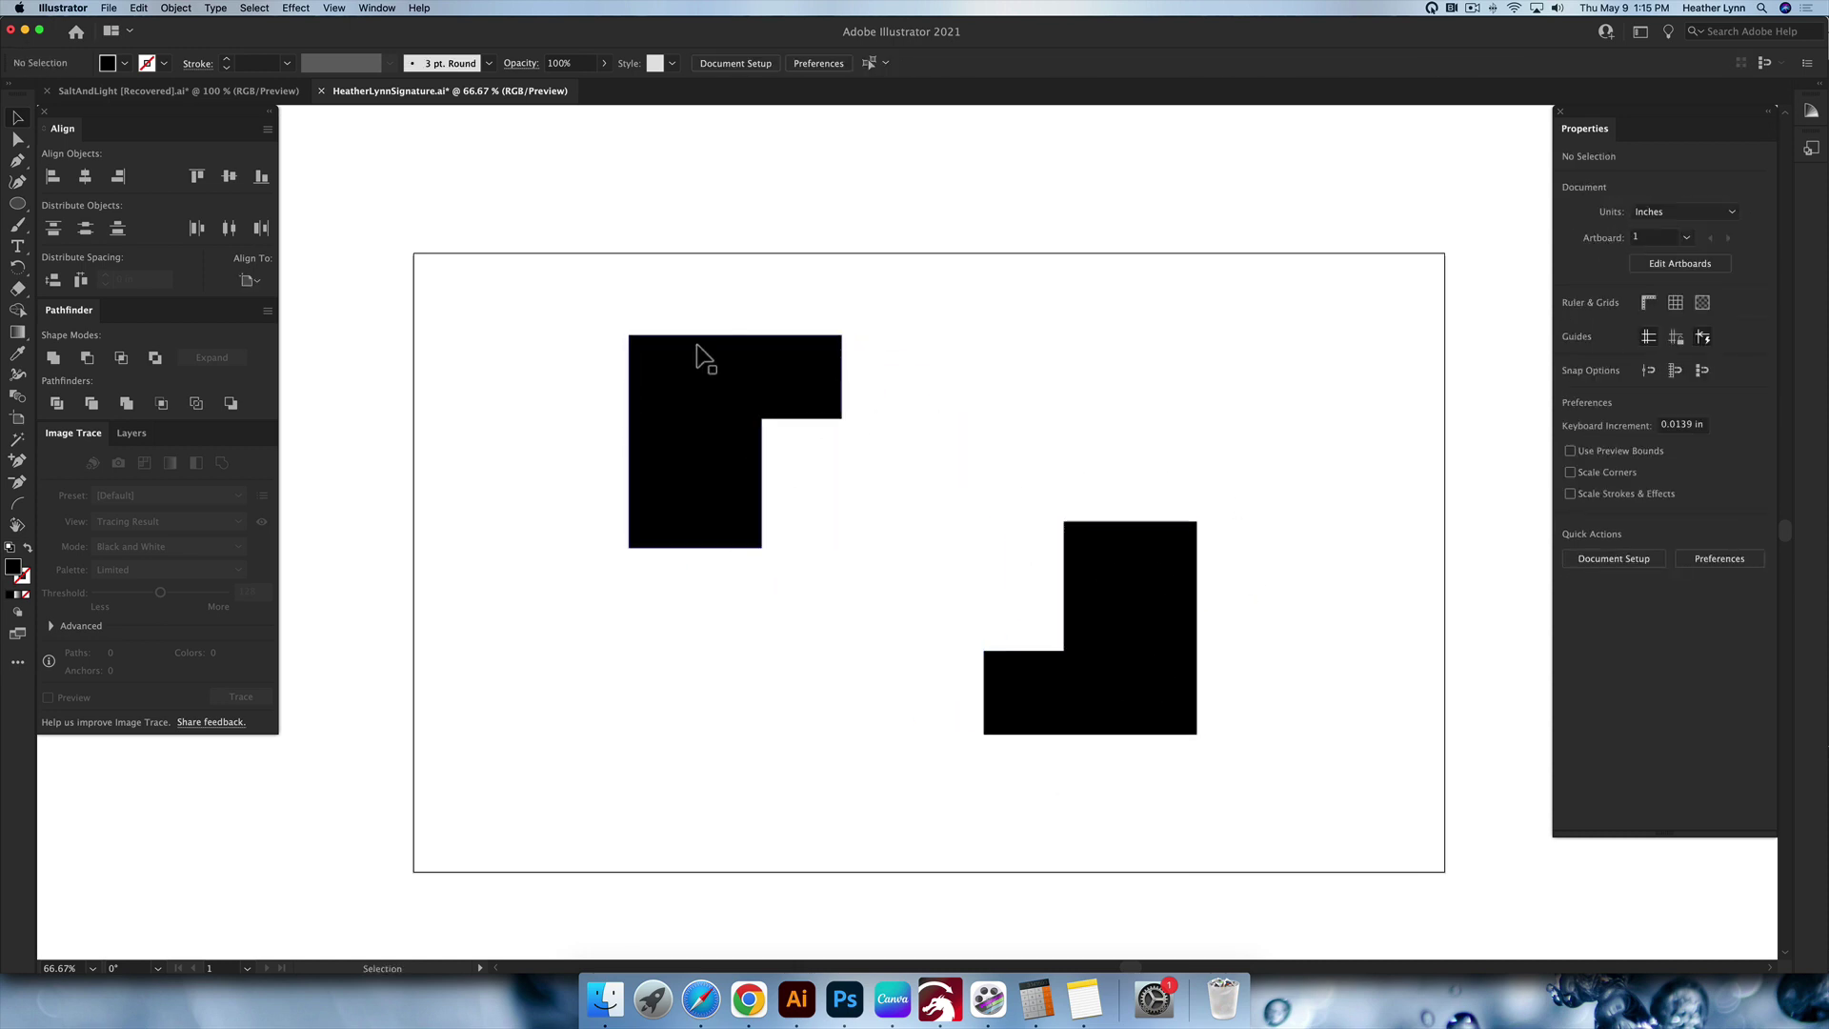
pyautogui.hscroll(-1, 787, 565)
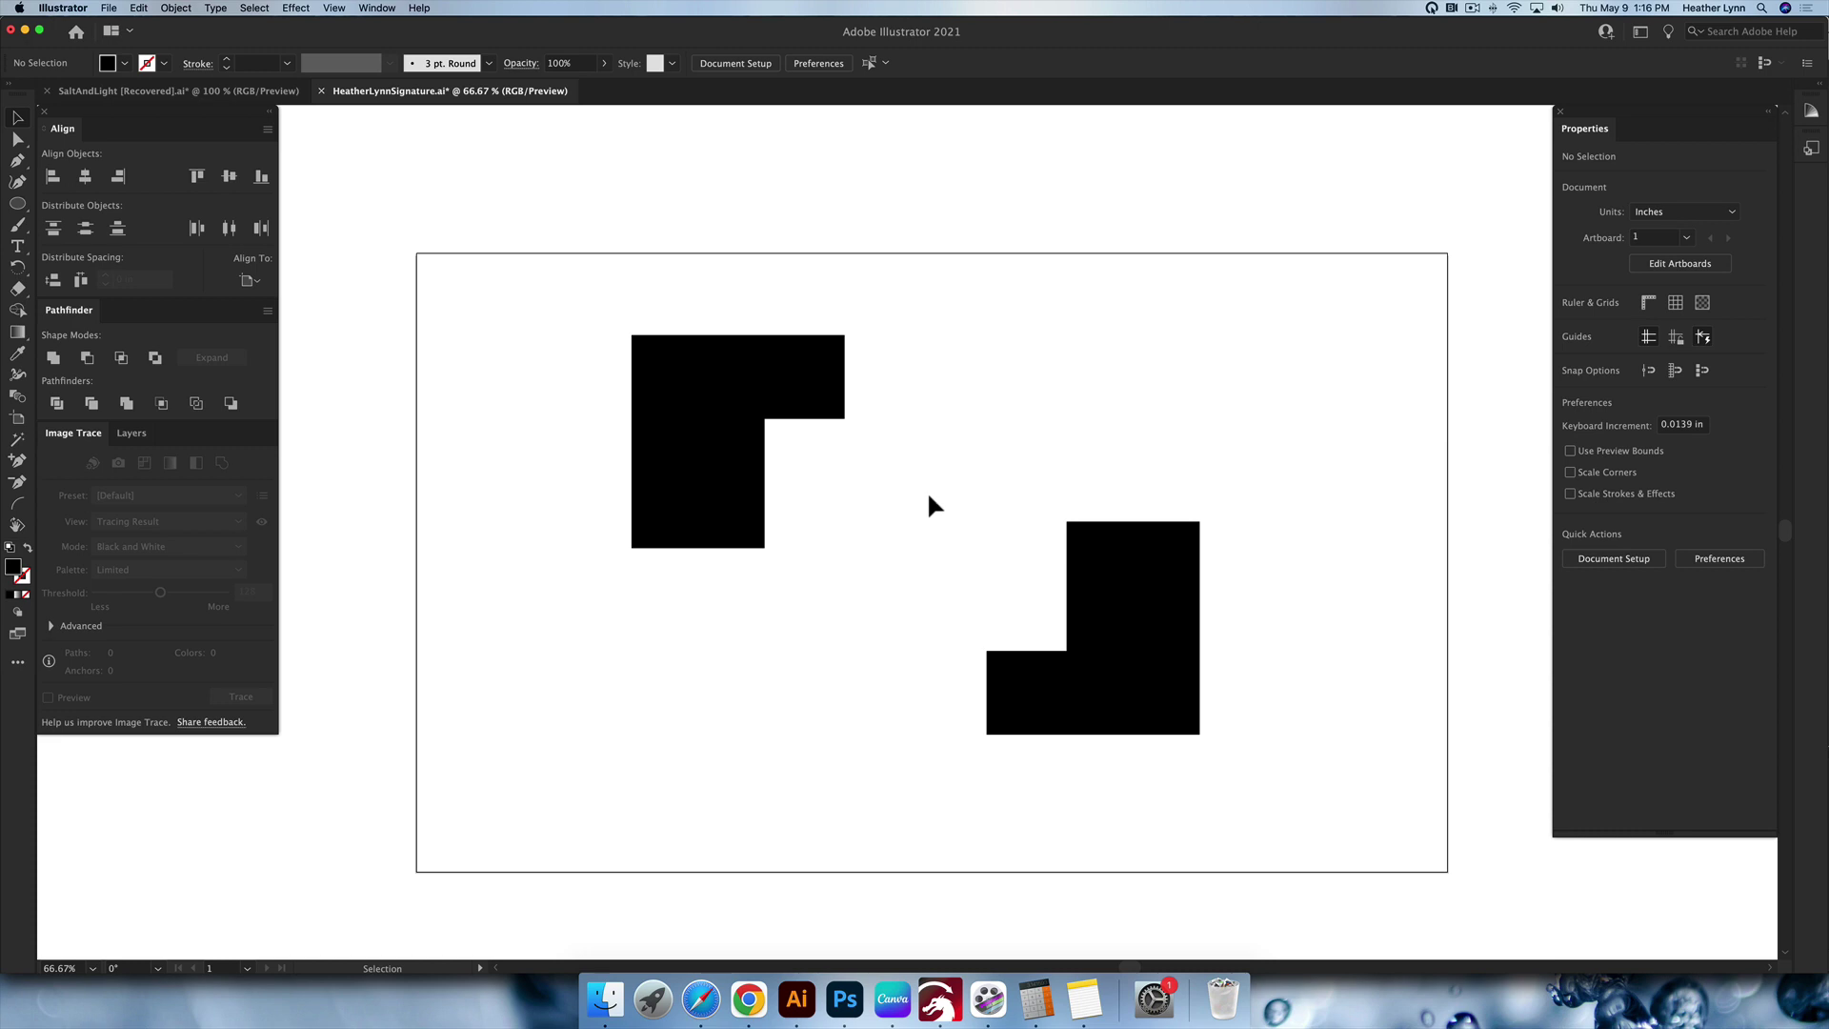
# Undo the piece moves, the ungrouping and the Exclude to bring back the two full squares, leaving nothing selected.
pyautogui.press('super+z')
pyautogui.press('super+z')
pyautogui.press('super+z')
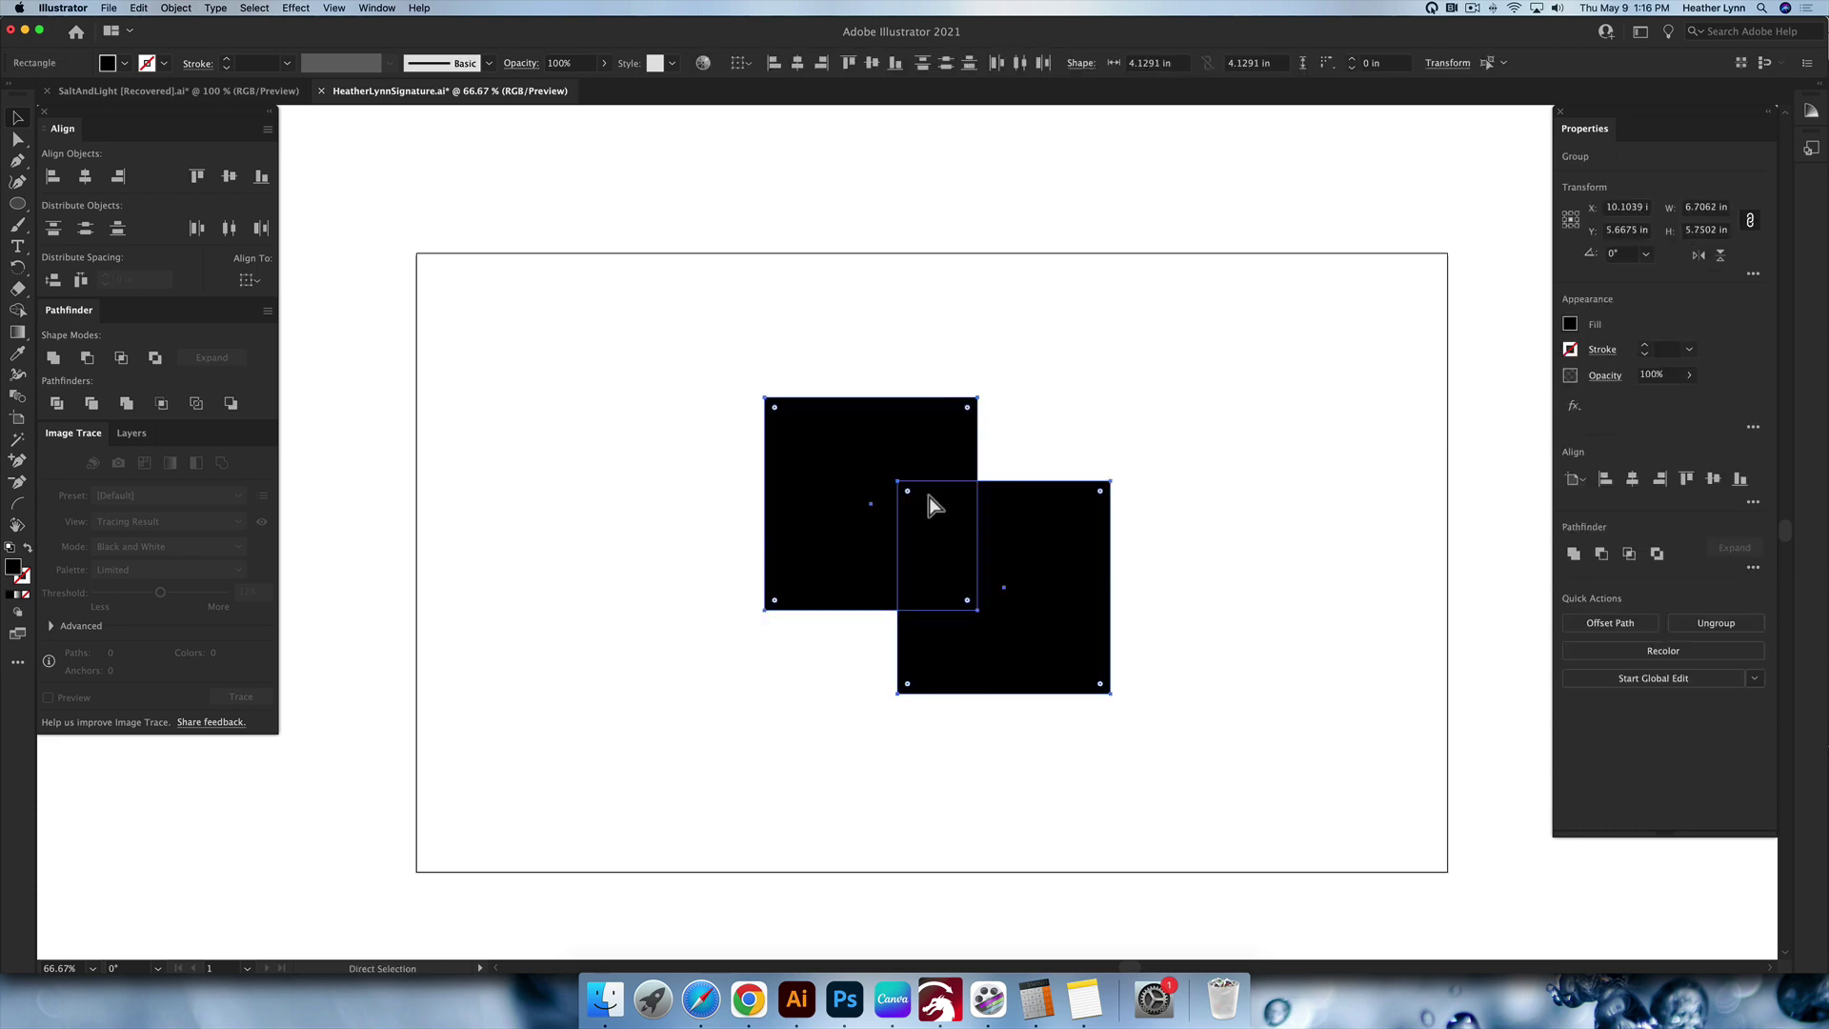
pyautogui.click(1127, 551)
# Move the lower-right square slightly away from the other square, undo the move and clear the selection.
pyautogui.moveTo(1064, 581); pyautogui.dragTo(1120, 602)
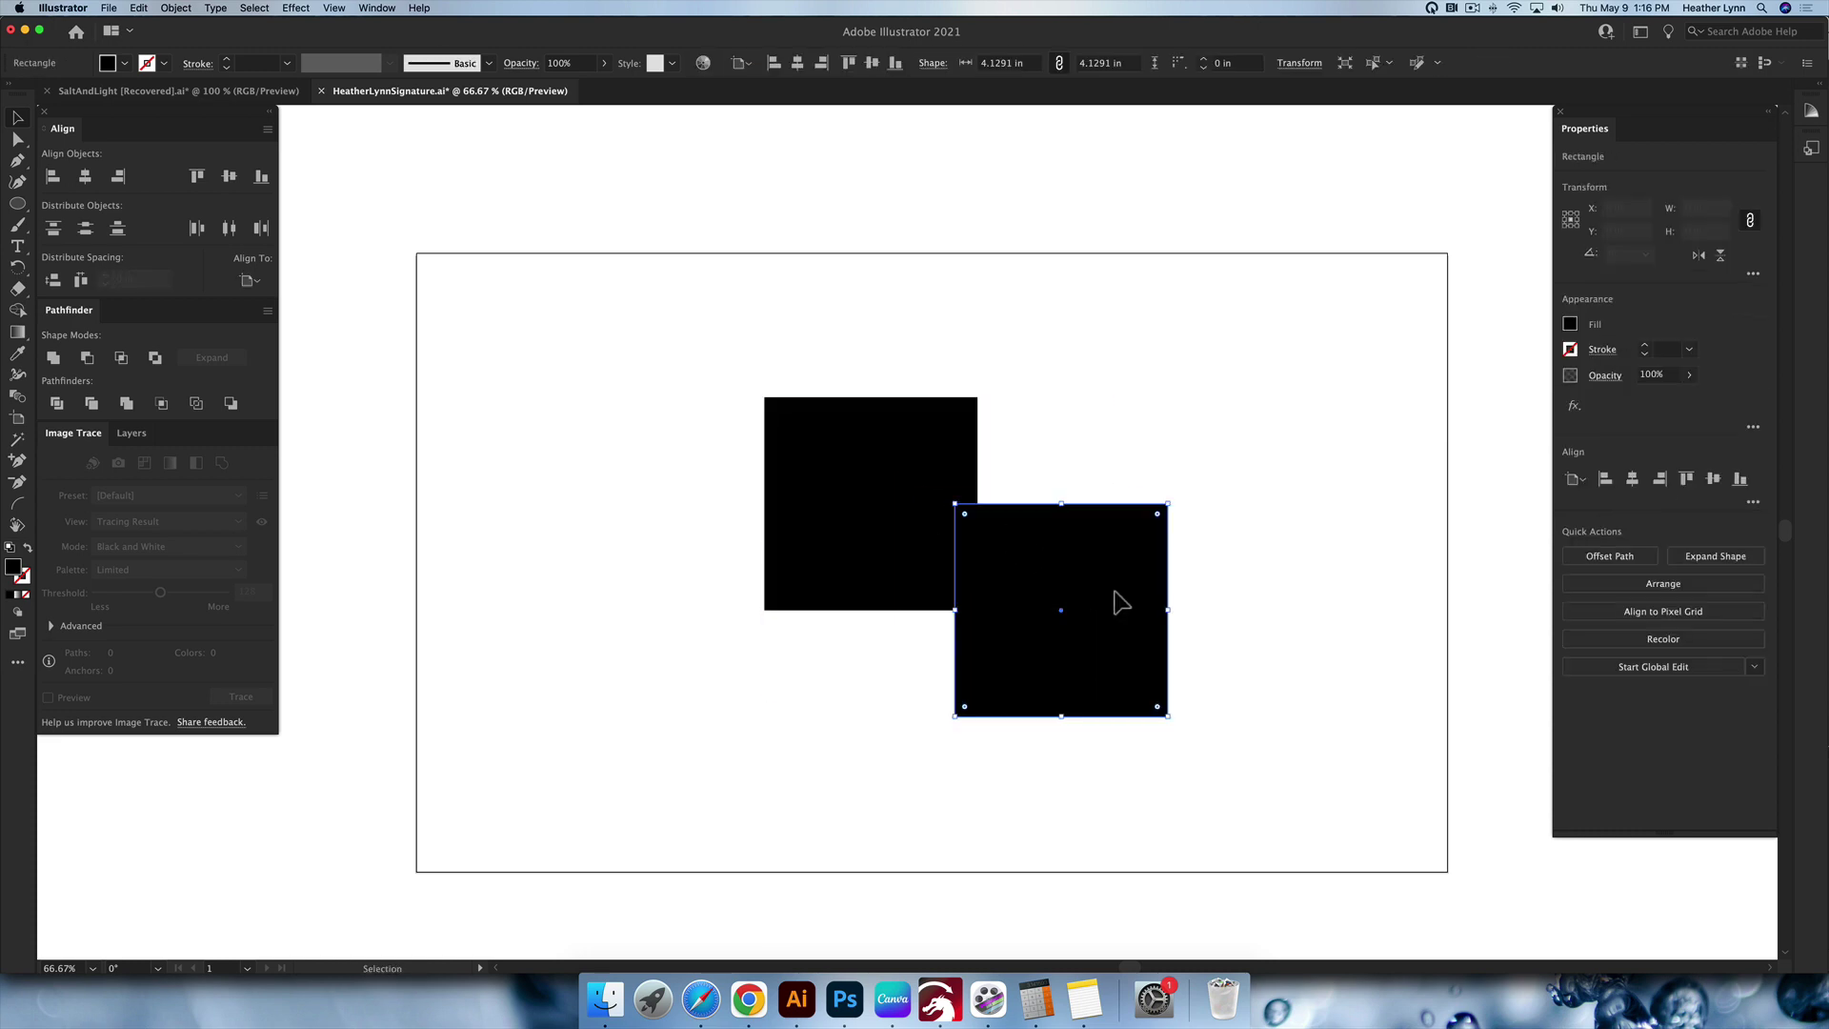
pyautogui.press('super+z')
pyautogui.click(1130, 550)
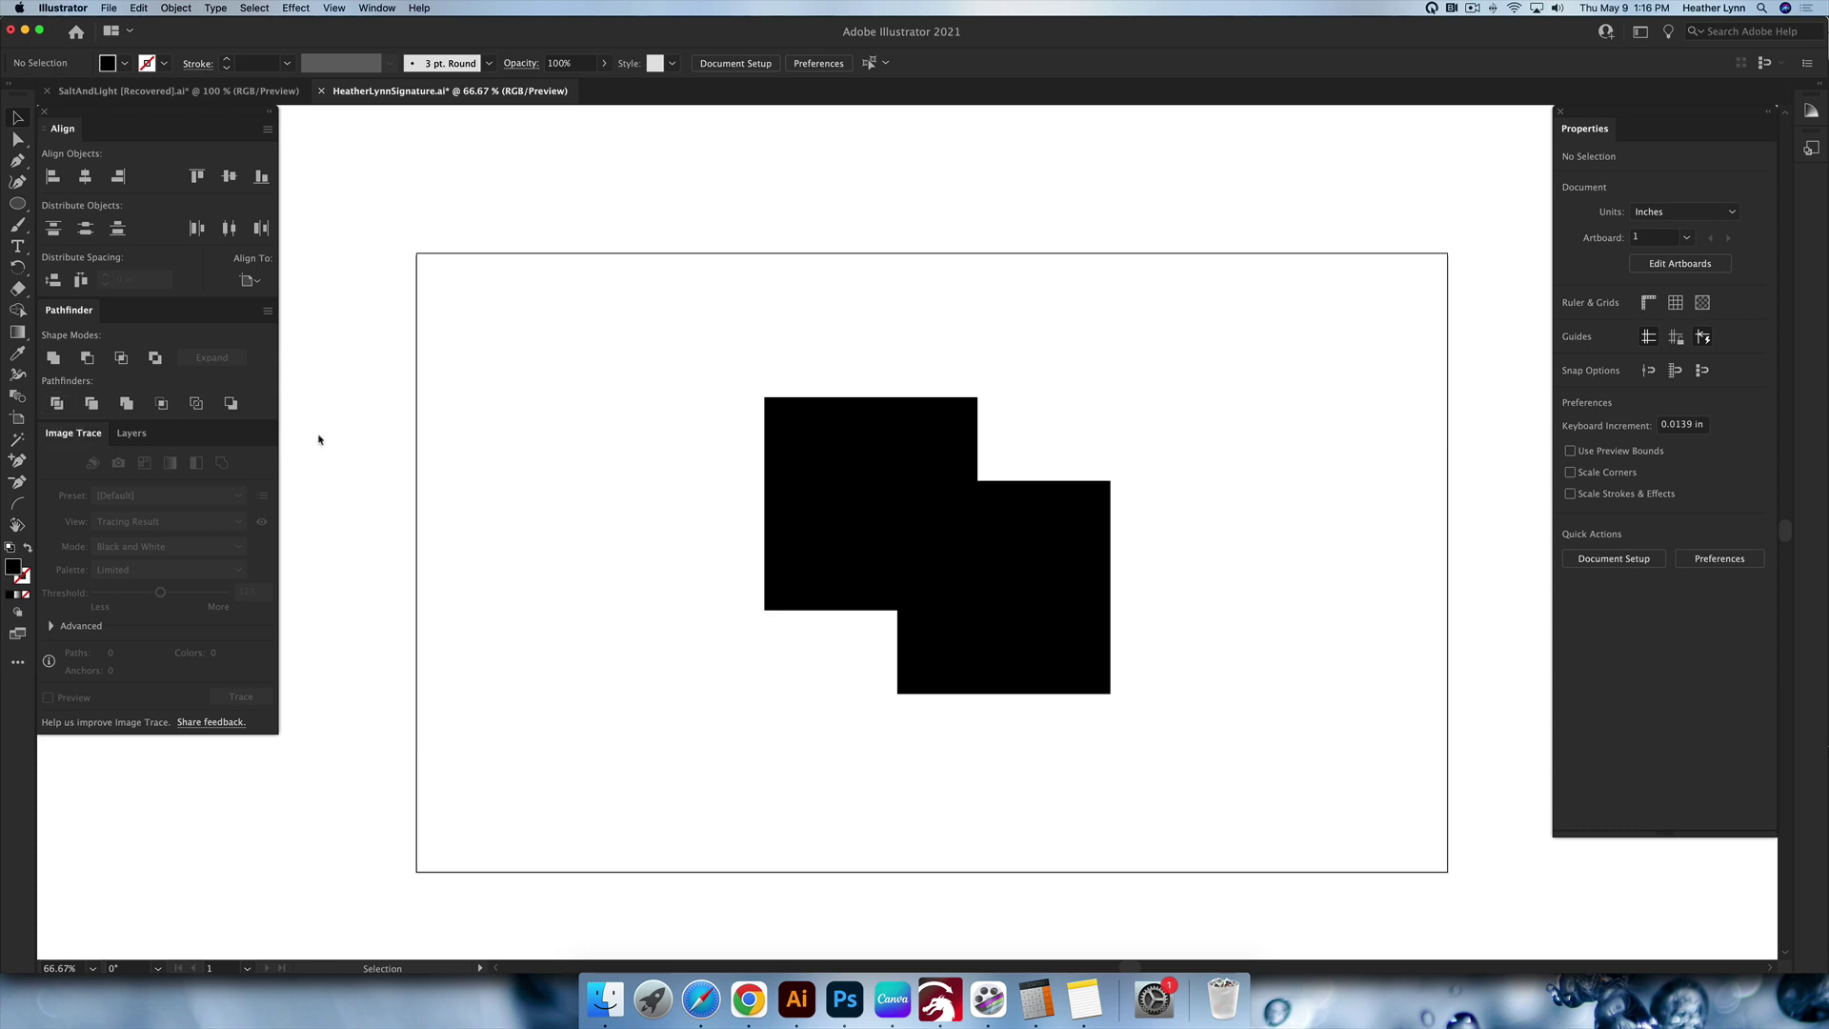
# Move the upper-left square to about X 5.56 in, Y 5.83 in, and delete the other square.
pyautogui.moveTo(877, 511); pyautogui.dragTo(732, 562)
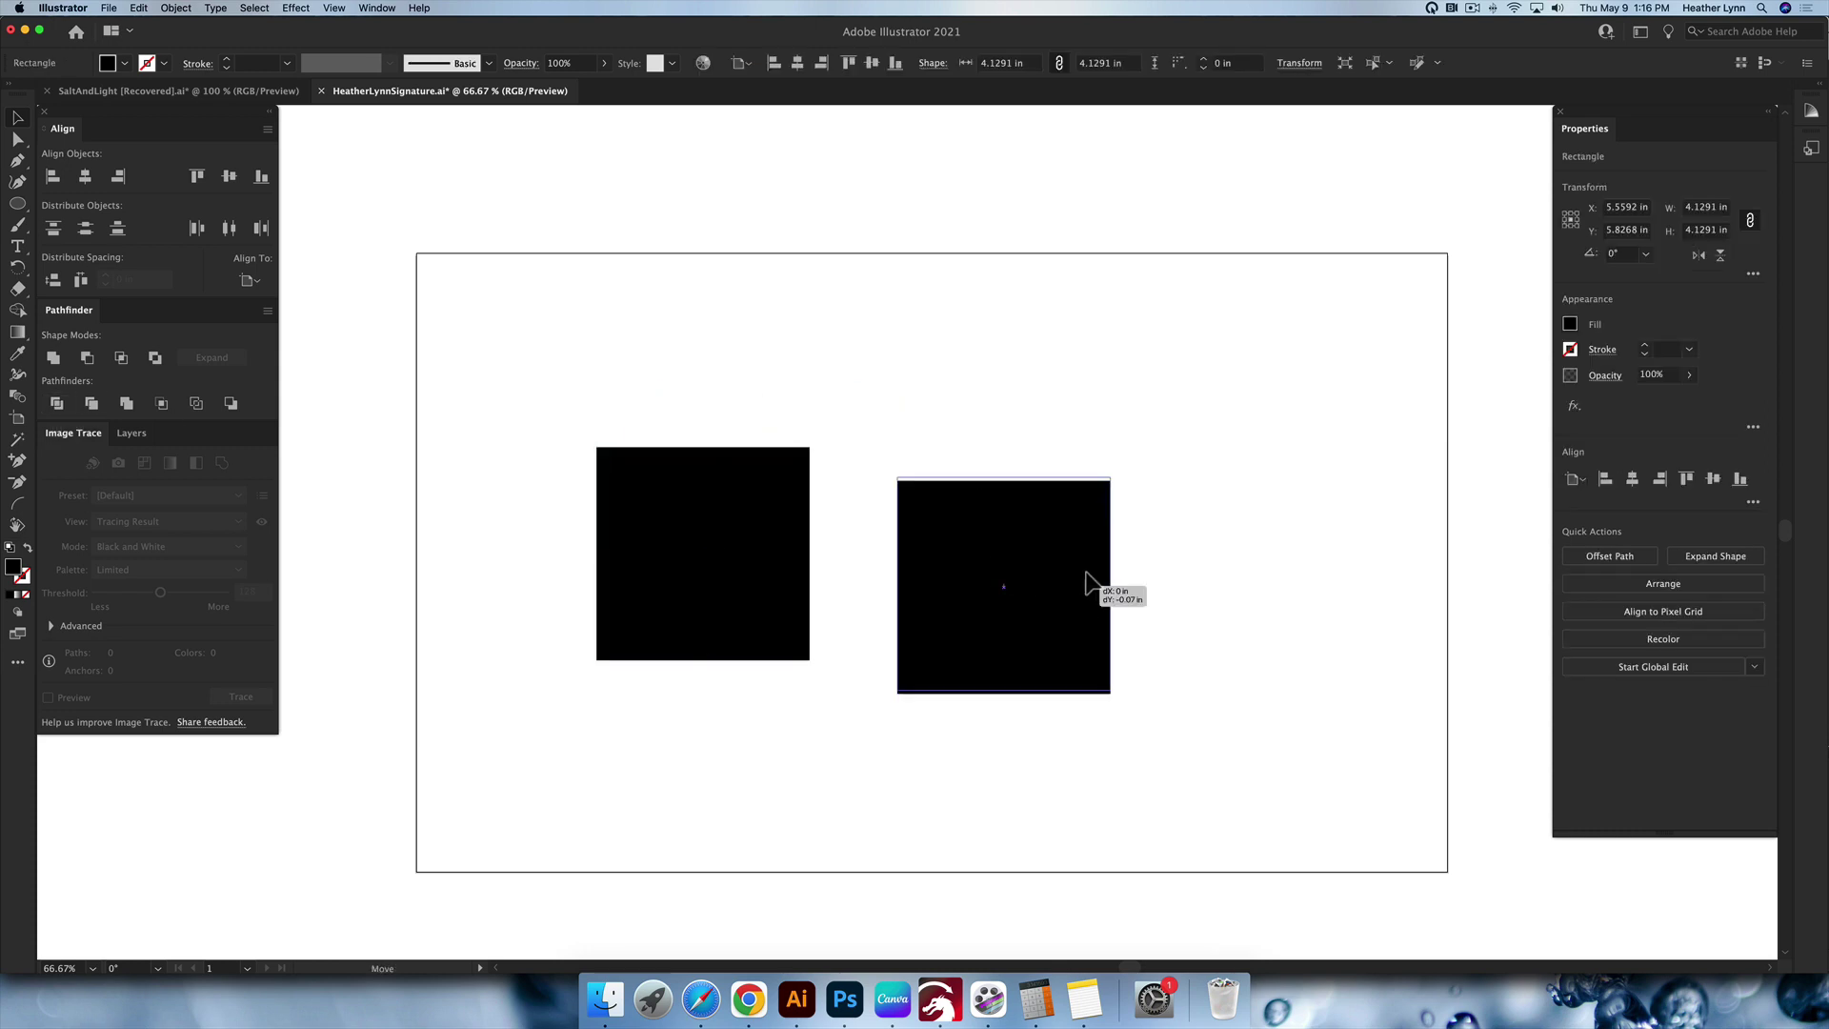
pyautogui.moveTo(1095, 591); pyautogui.dragTo(1246, 556)
pyautogui.press('Delete')
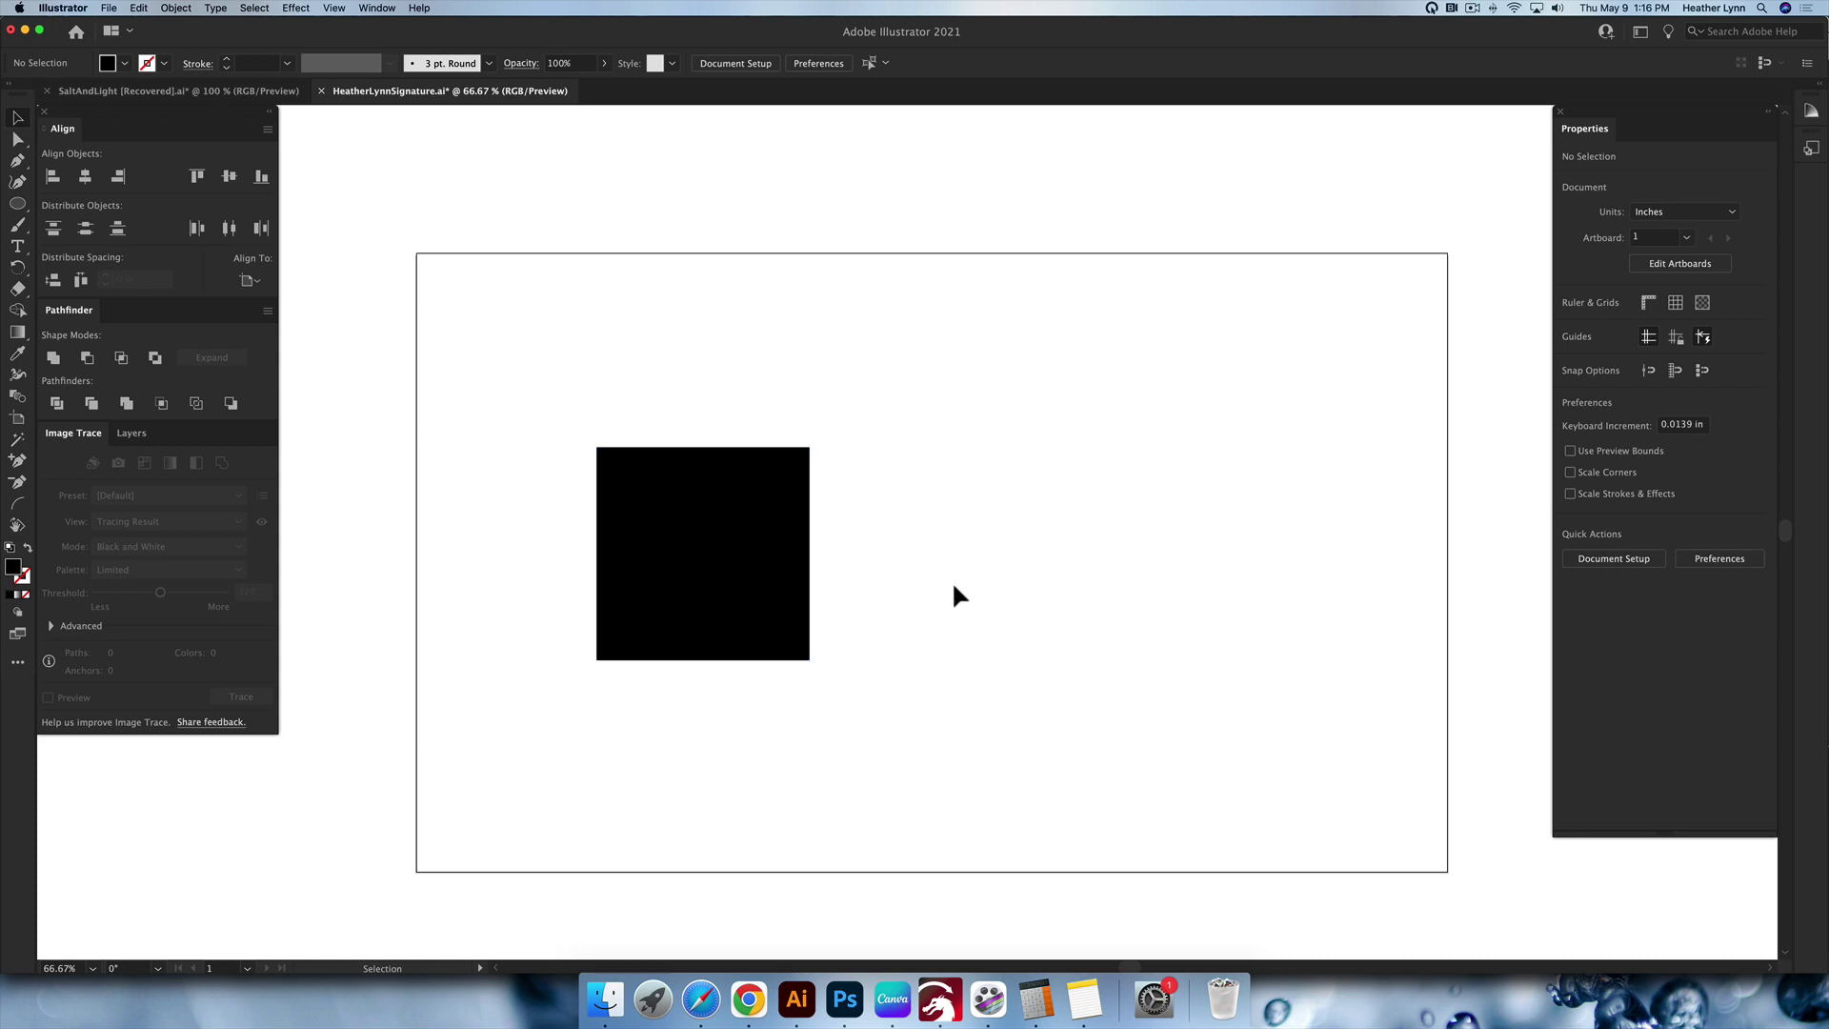
# Draw a circle about 4.81 in across beside the black square and swap its fill and stroke for an unfilled 1 pt outline.
pyautogui.press('l')
pyautogui.moveTo(1016, 674); pyautogui.dragTo(1264, 425)
pyautogui.hotkey('shift', 'x')
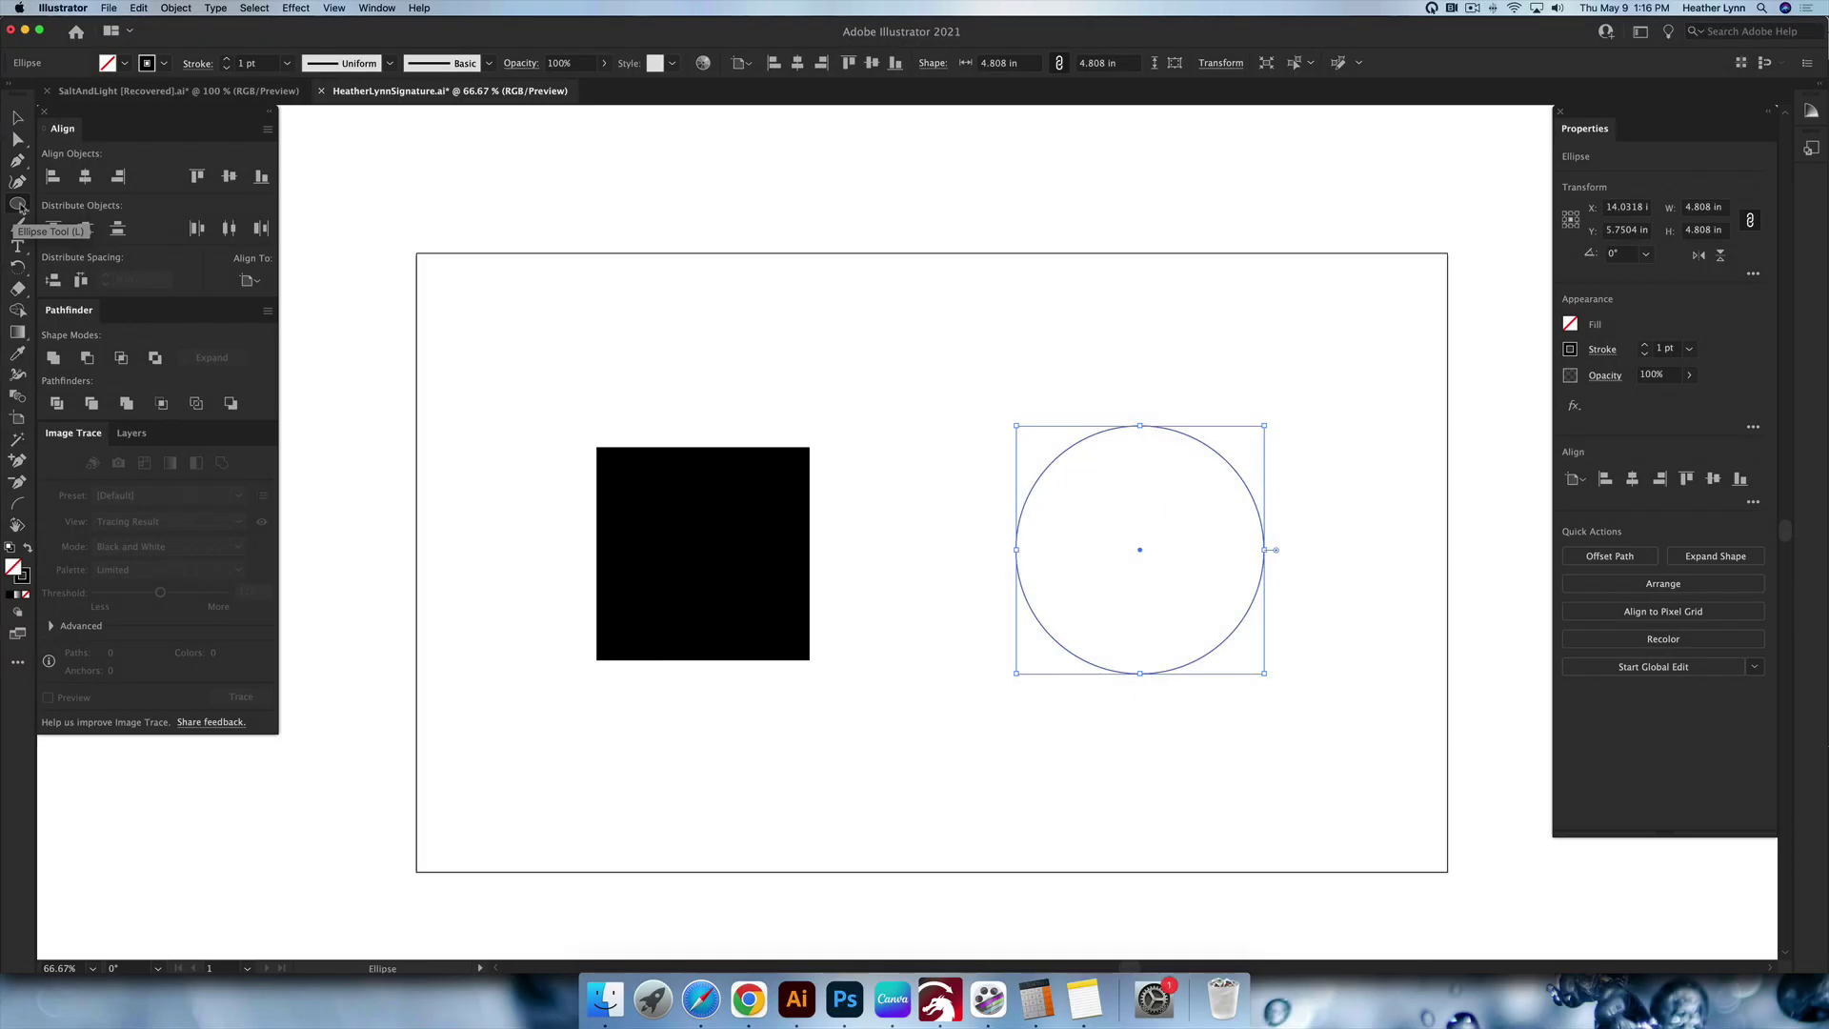
# Activate the Line Segment tool, try it with a short line above the black square and undo that line.
pyautogui.click(19, 205)
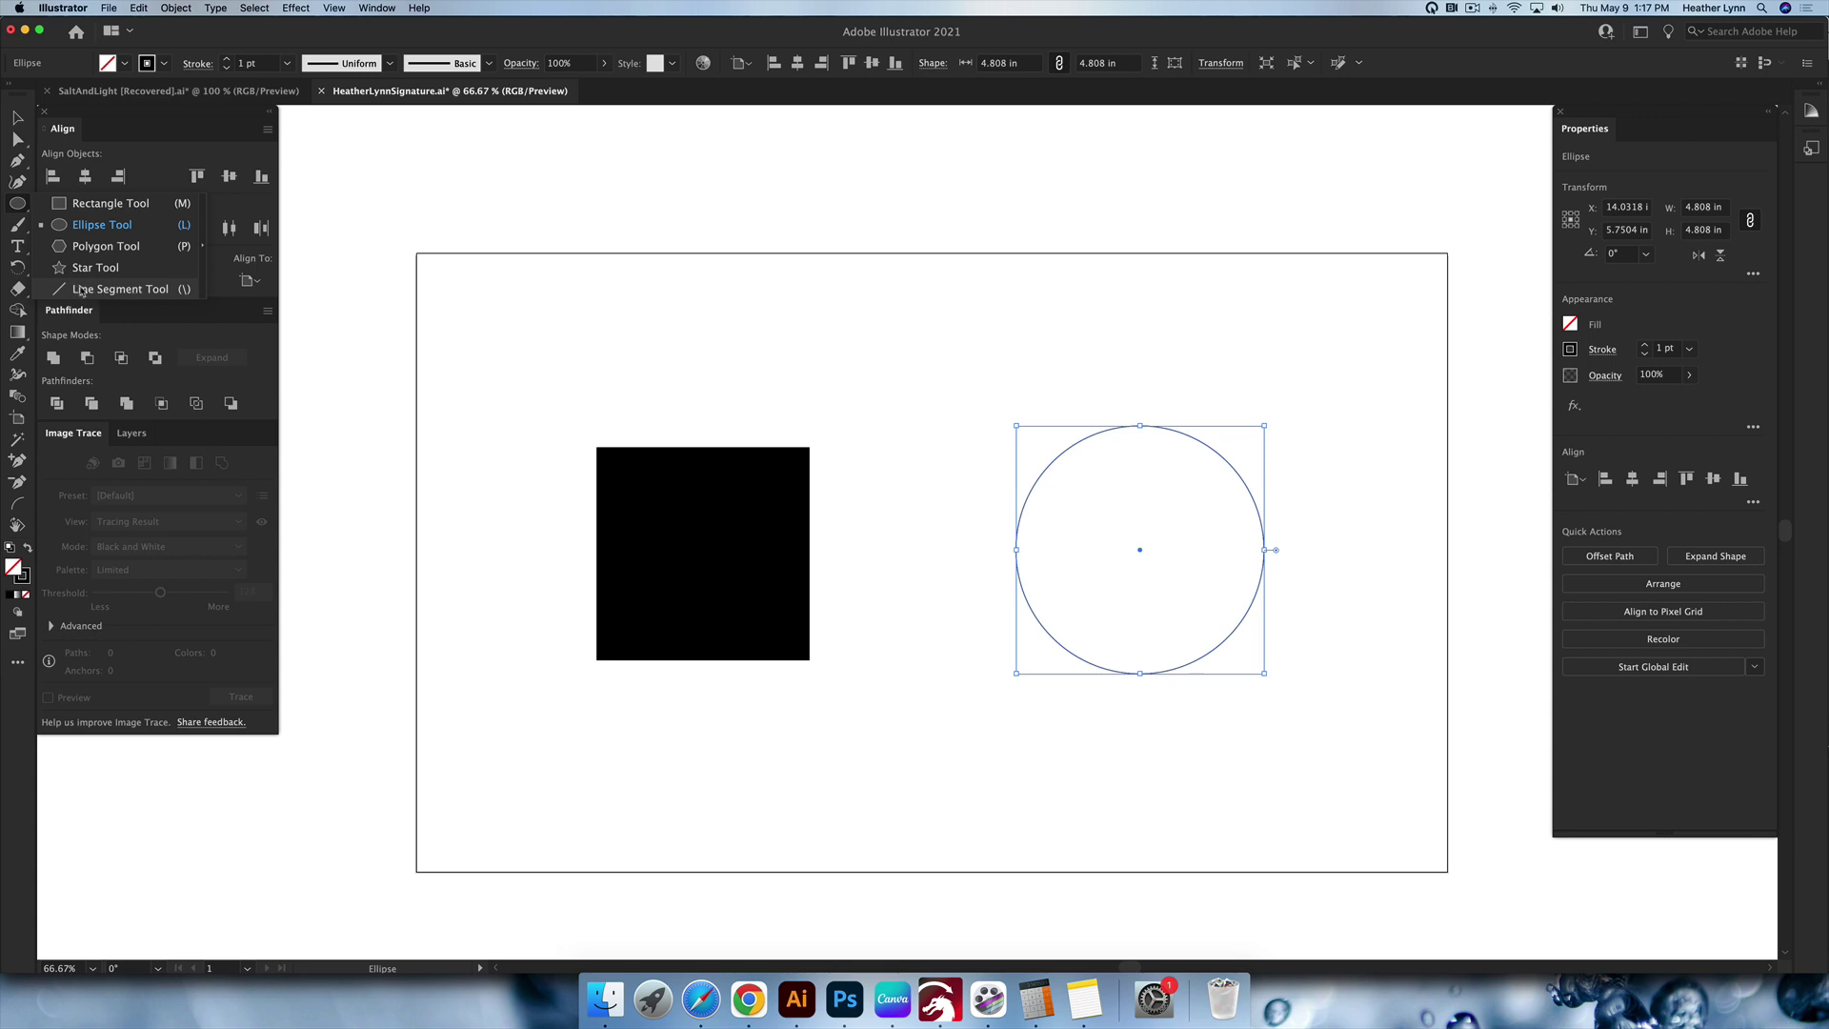
pyautogui.click(184, 291)
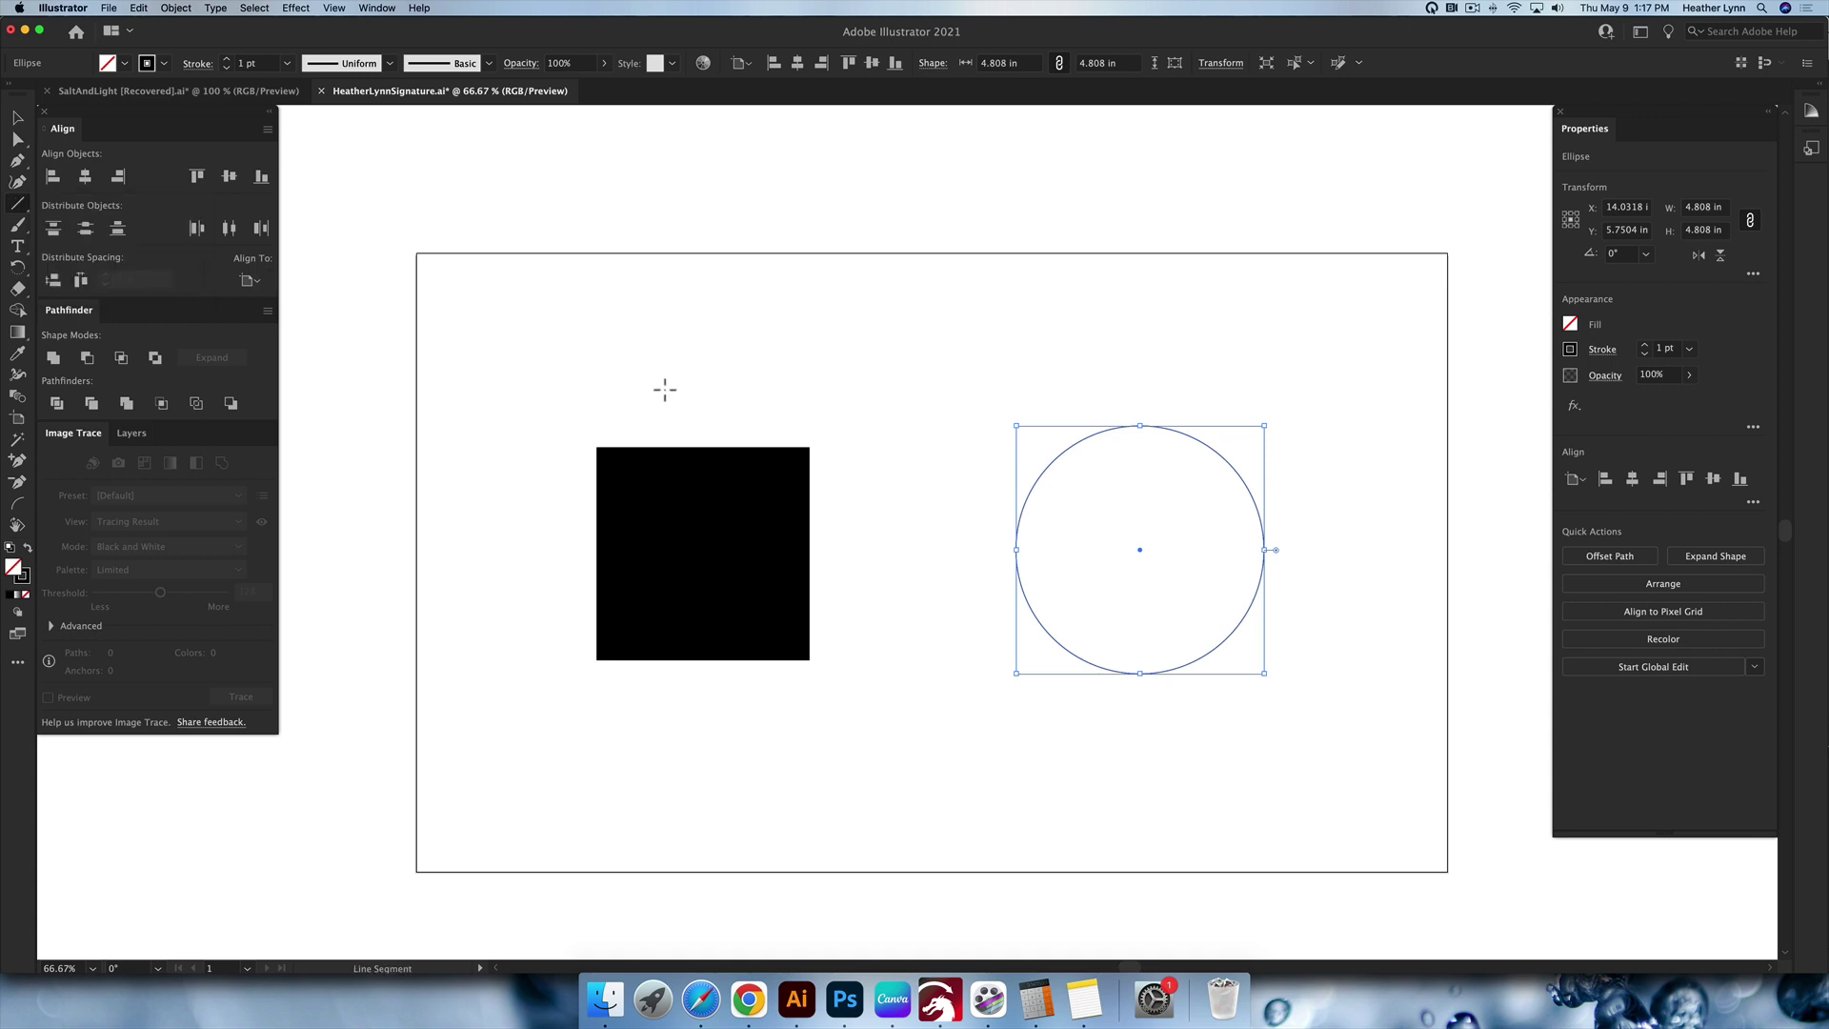
pyautogui.moveTo(752, 328); pyautogui.dragTo(863, 352)
pyautogui.press('super+z')
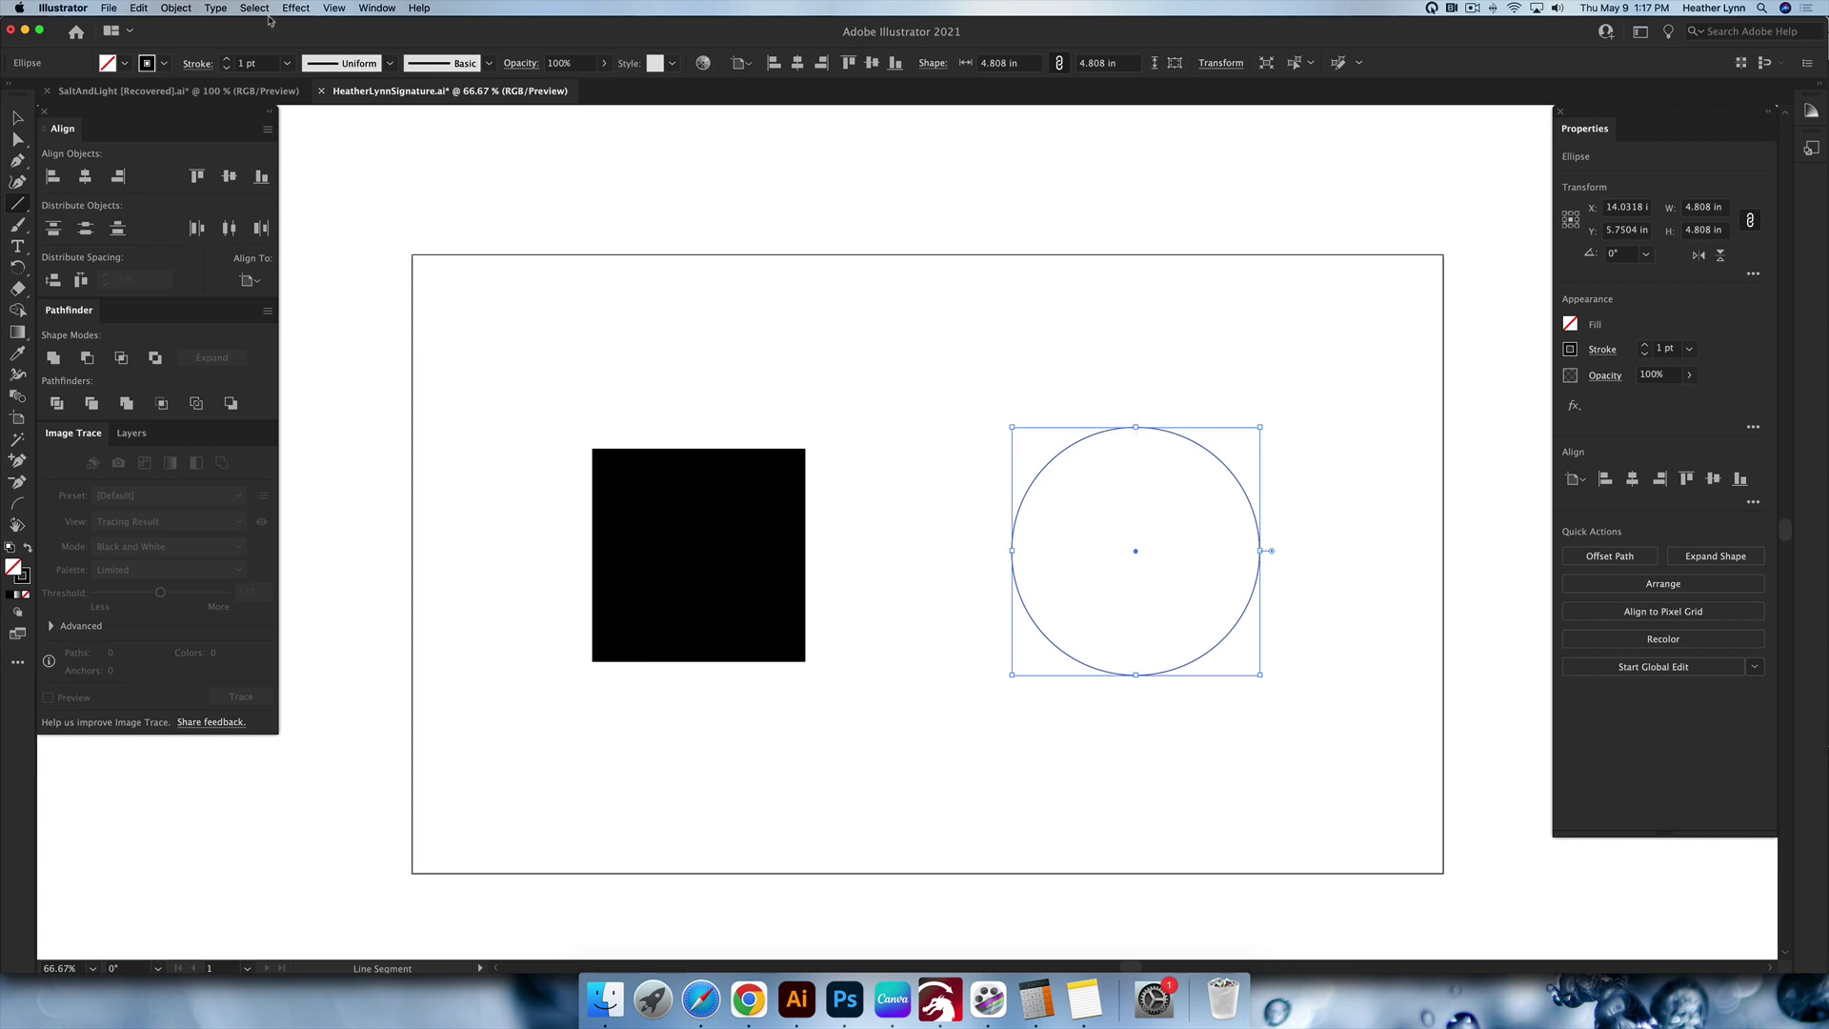
# Draw a vertical line about 6.86 in long through the circle's center, extending past its upper and lower edges, and deselect it.
pyautogui.click(336, 9)
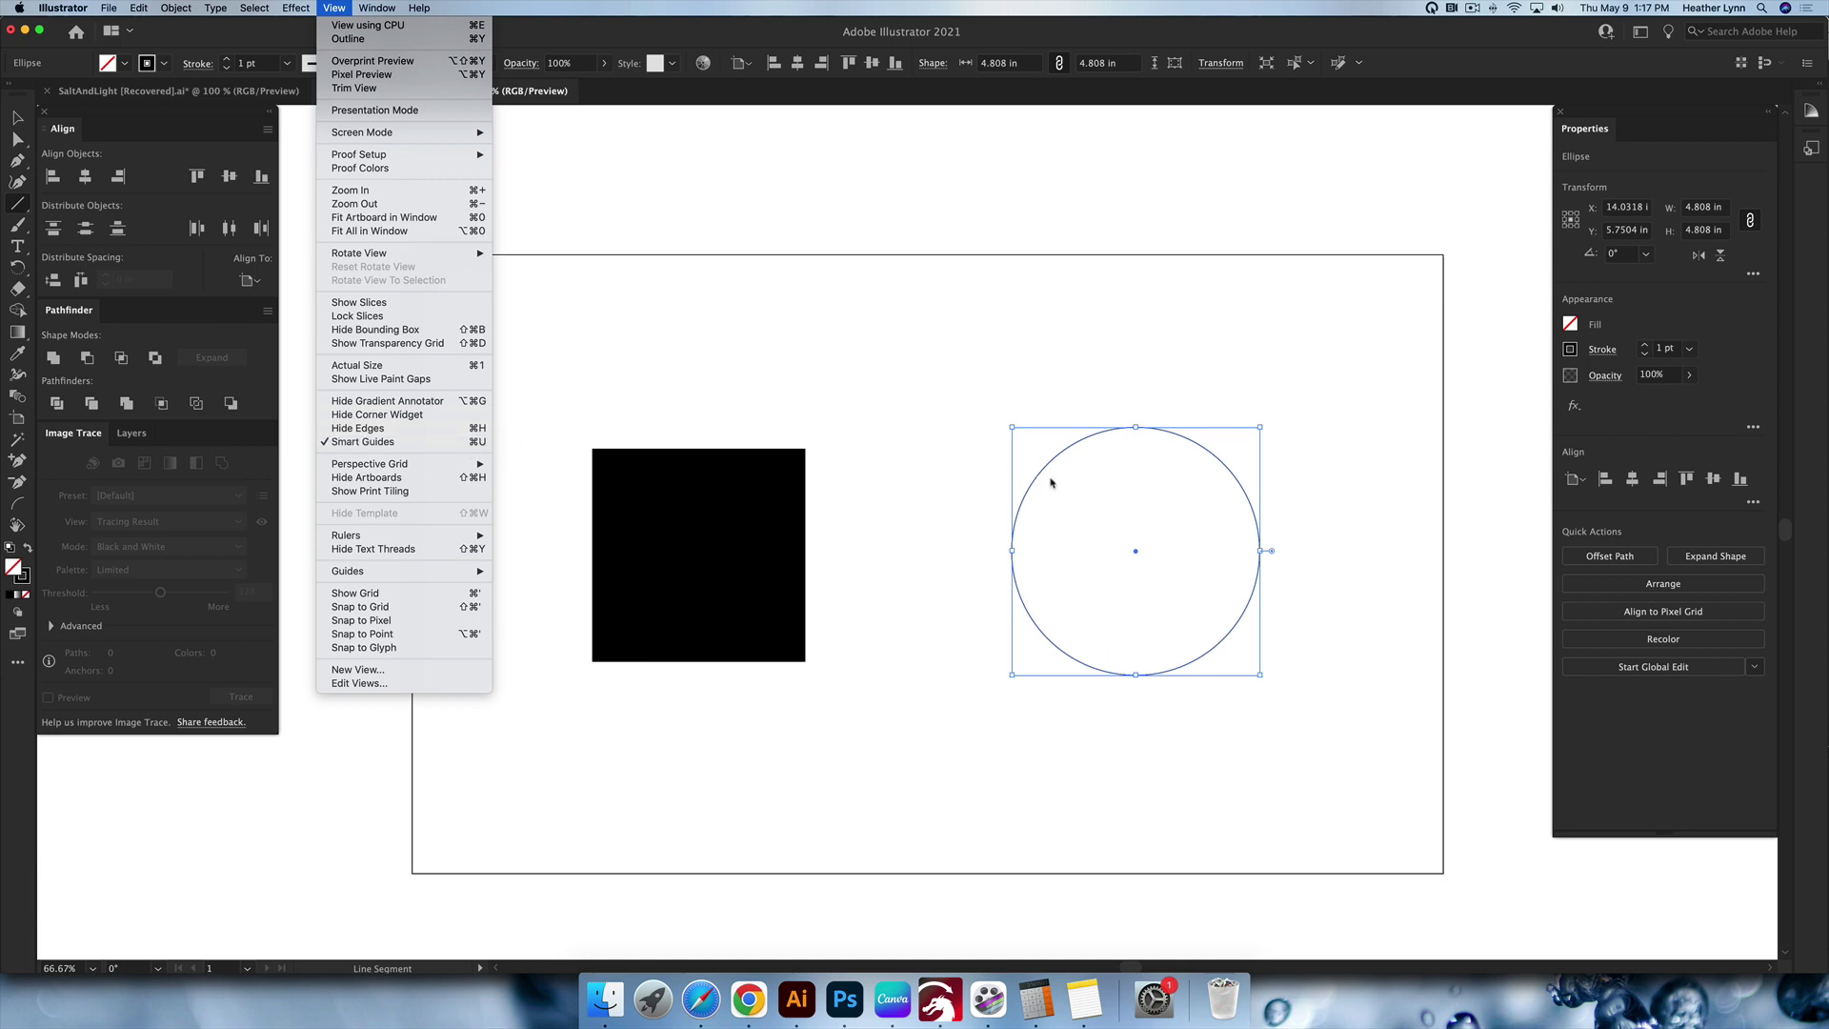
pyautogui.click(1171, 405)
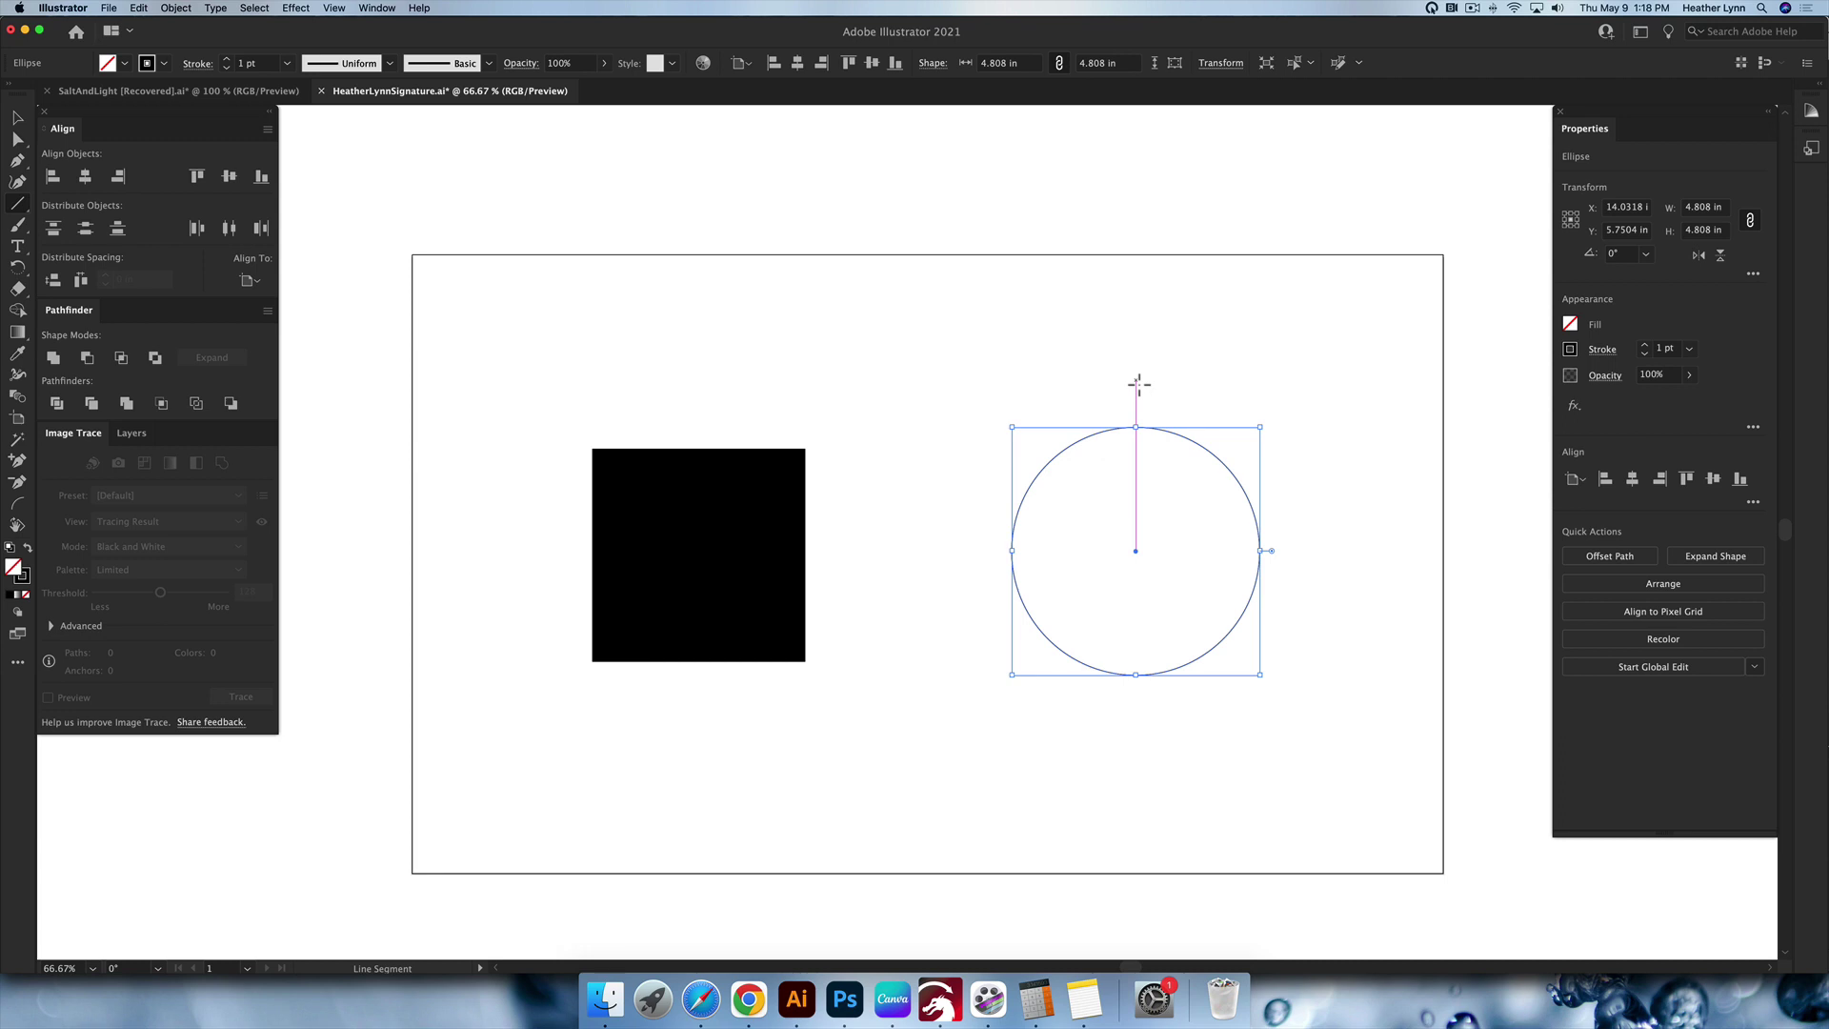
pyautogui.moveTo(1136, 382); pyautogui.dragTo(1136, 734)
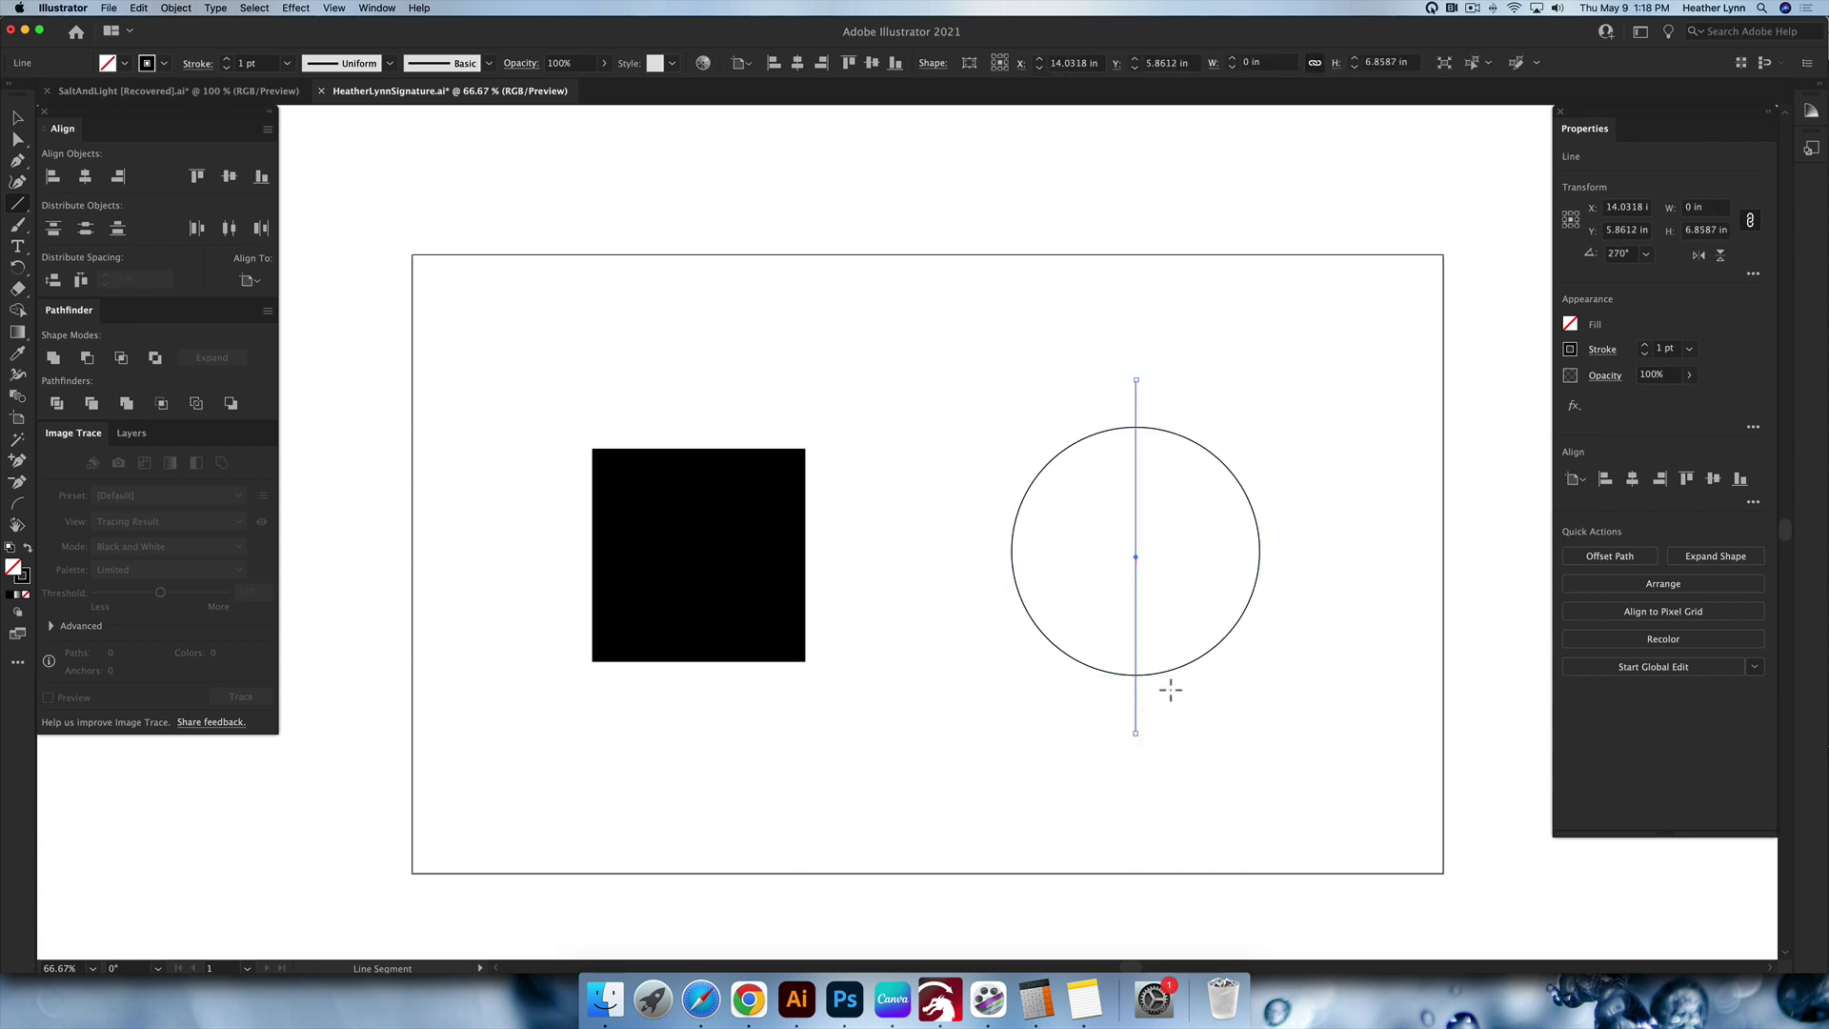
pyautogui.press('v')
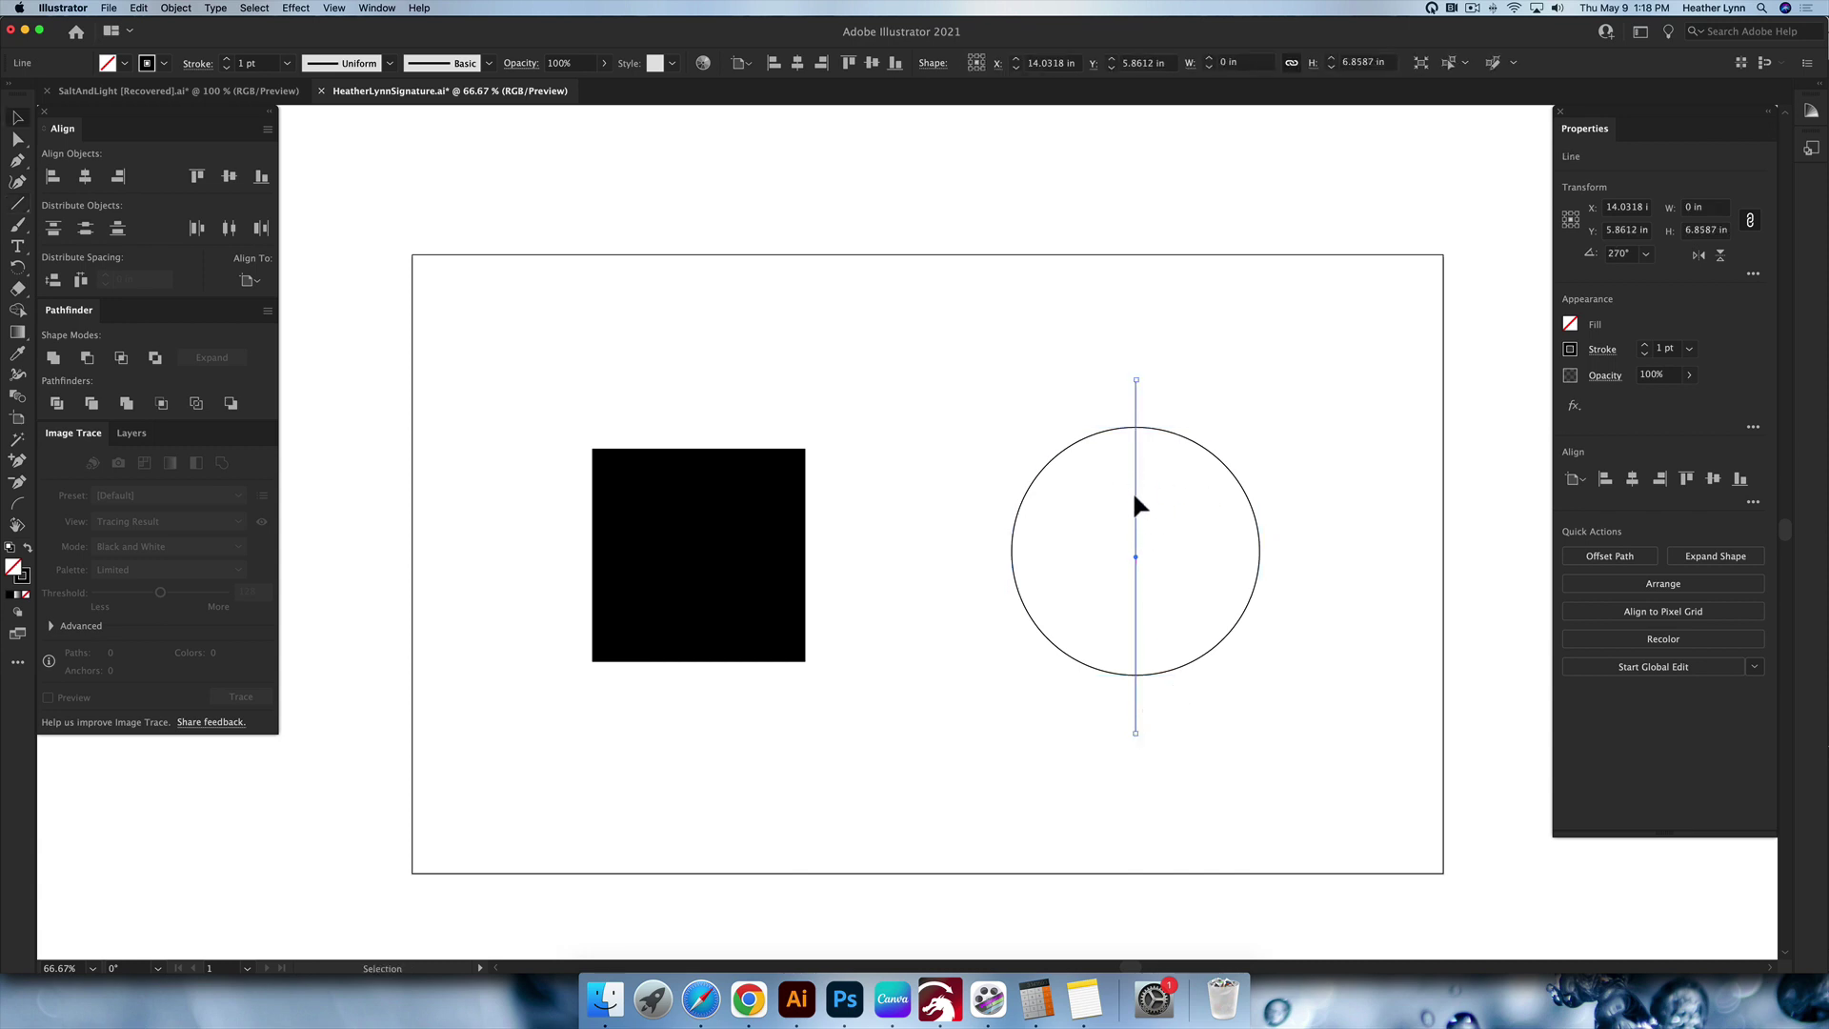
pyautogui.click(1294, 556)
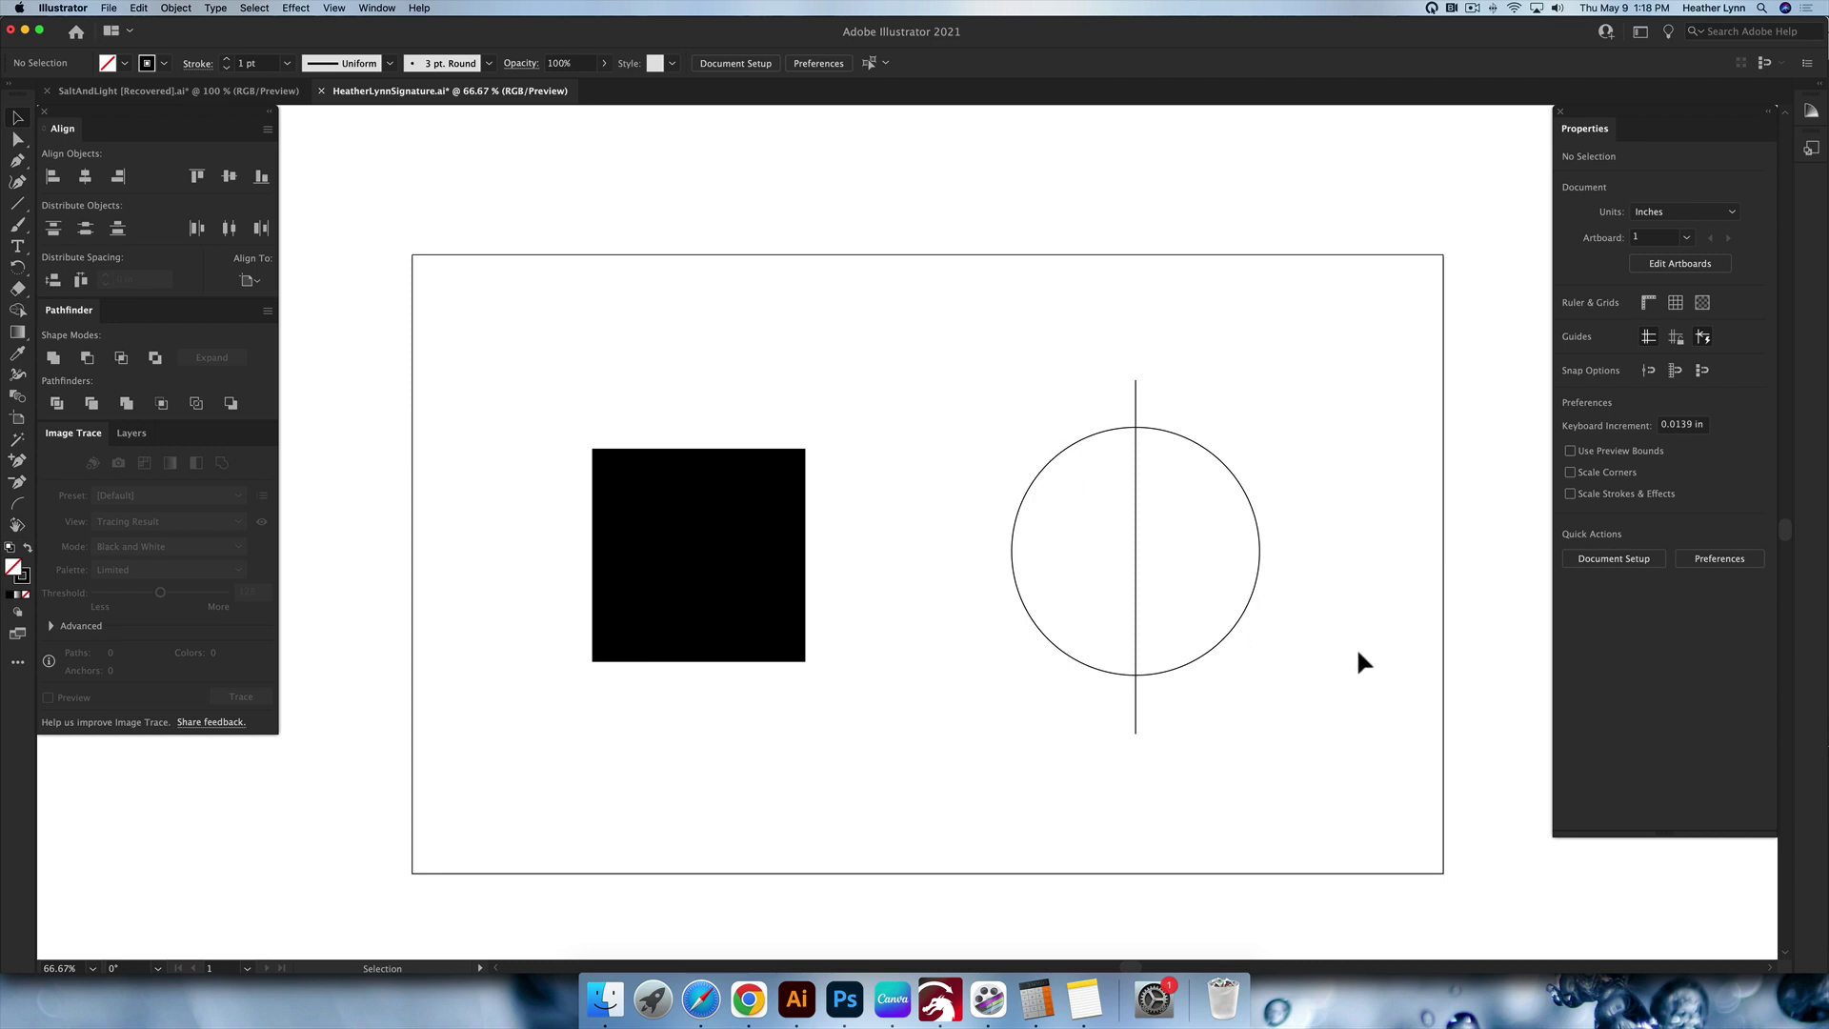
# Split the circle along the vertical line with Divide, ungroup the result and clear the selection.
pyautogui.moveTo(1372, 666); pyautogui.dragTo(985, 360)
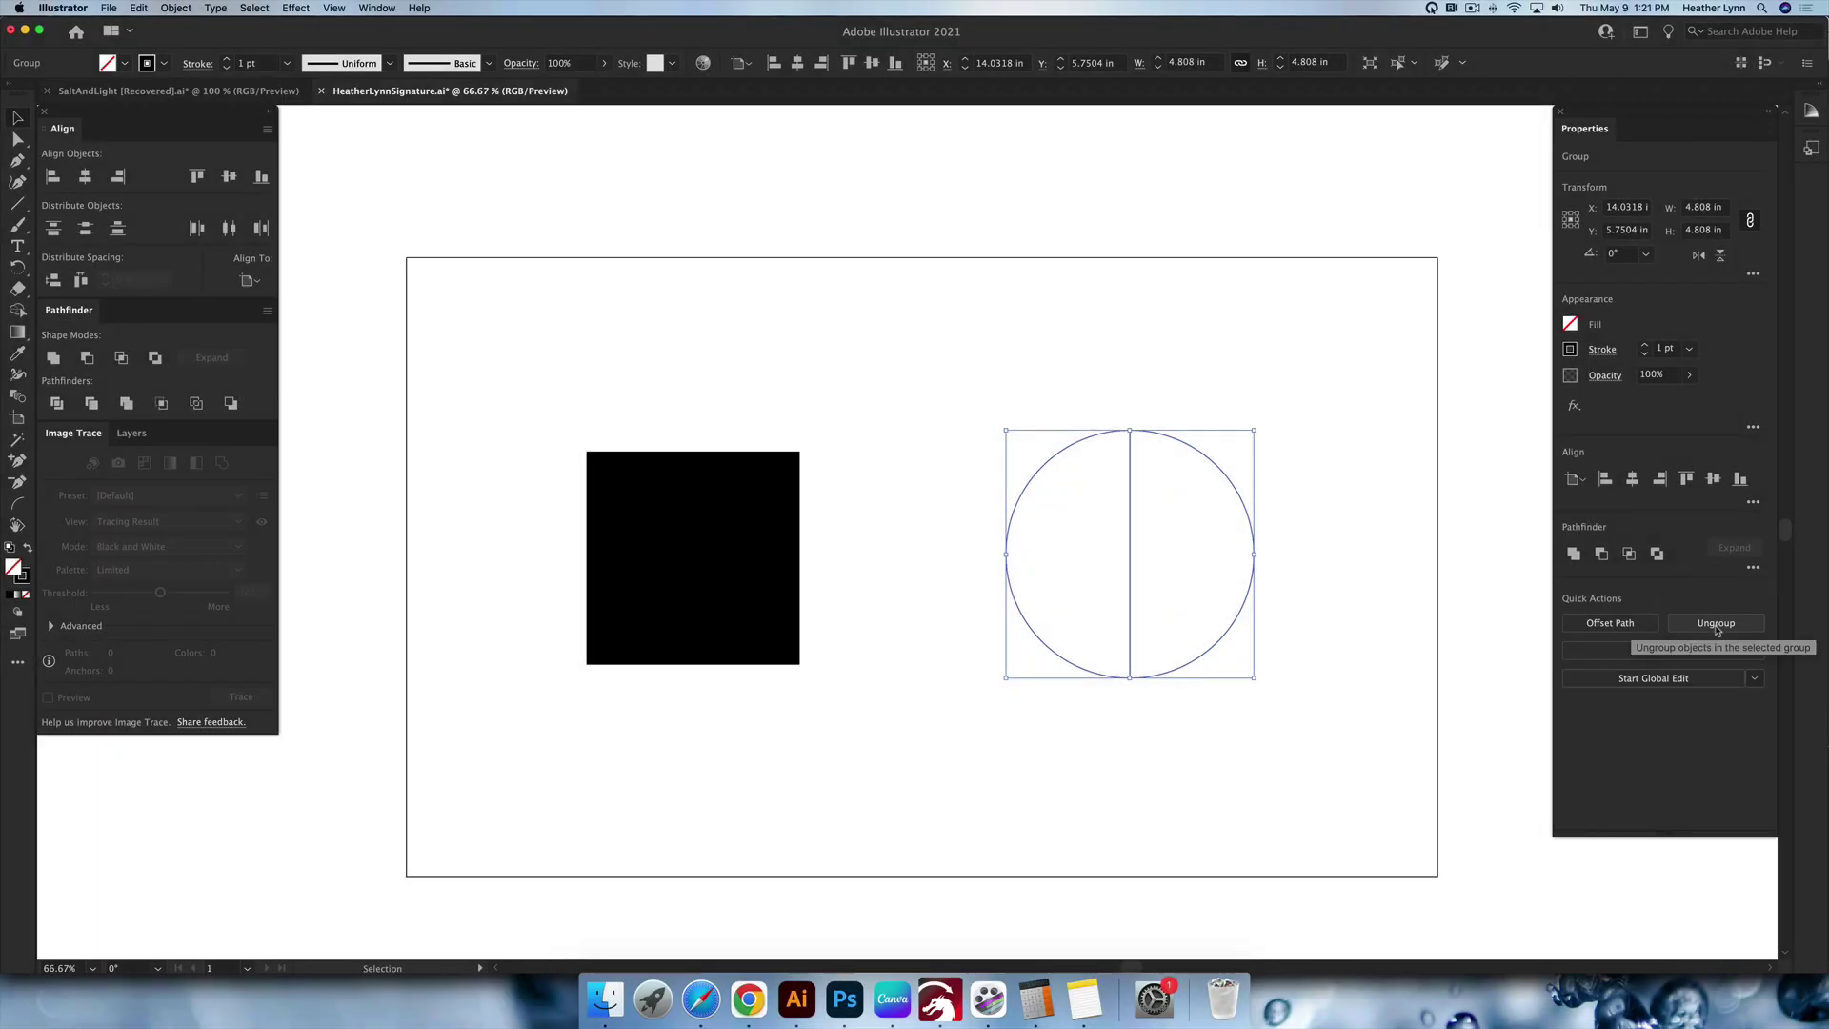
pyautogui.rightClick(1226, 486)
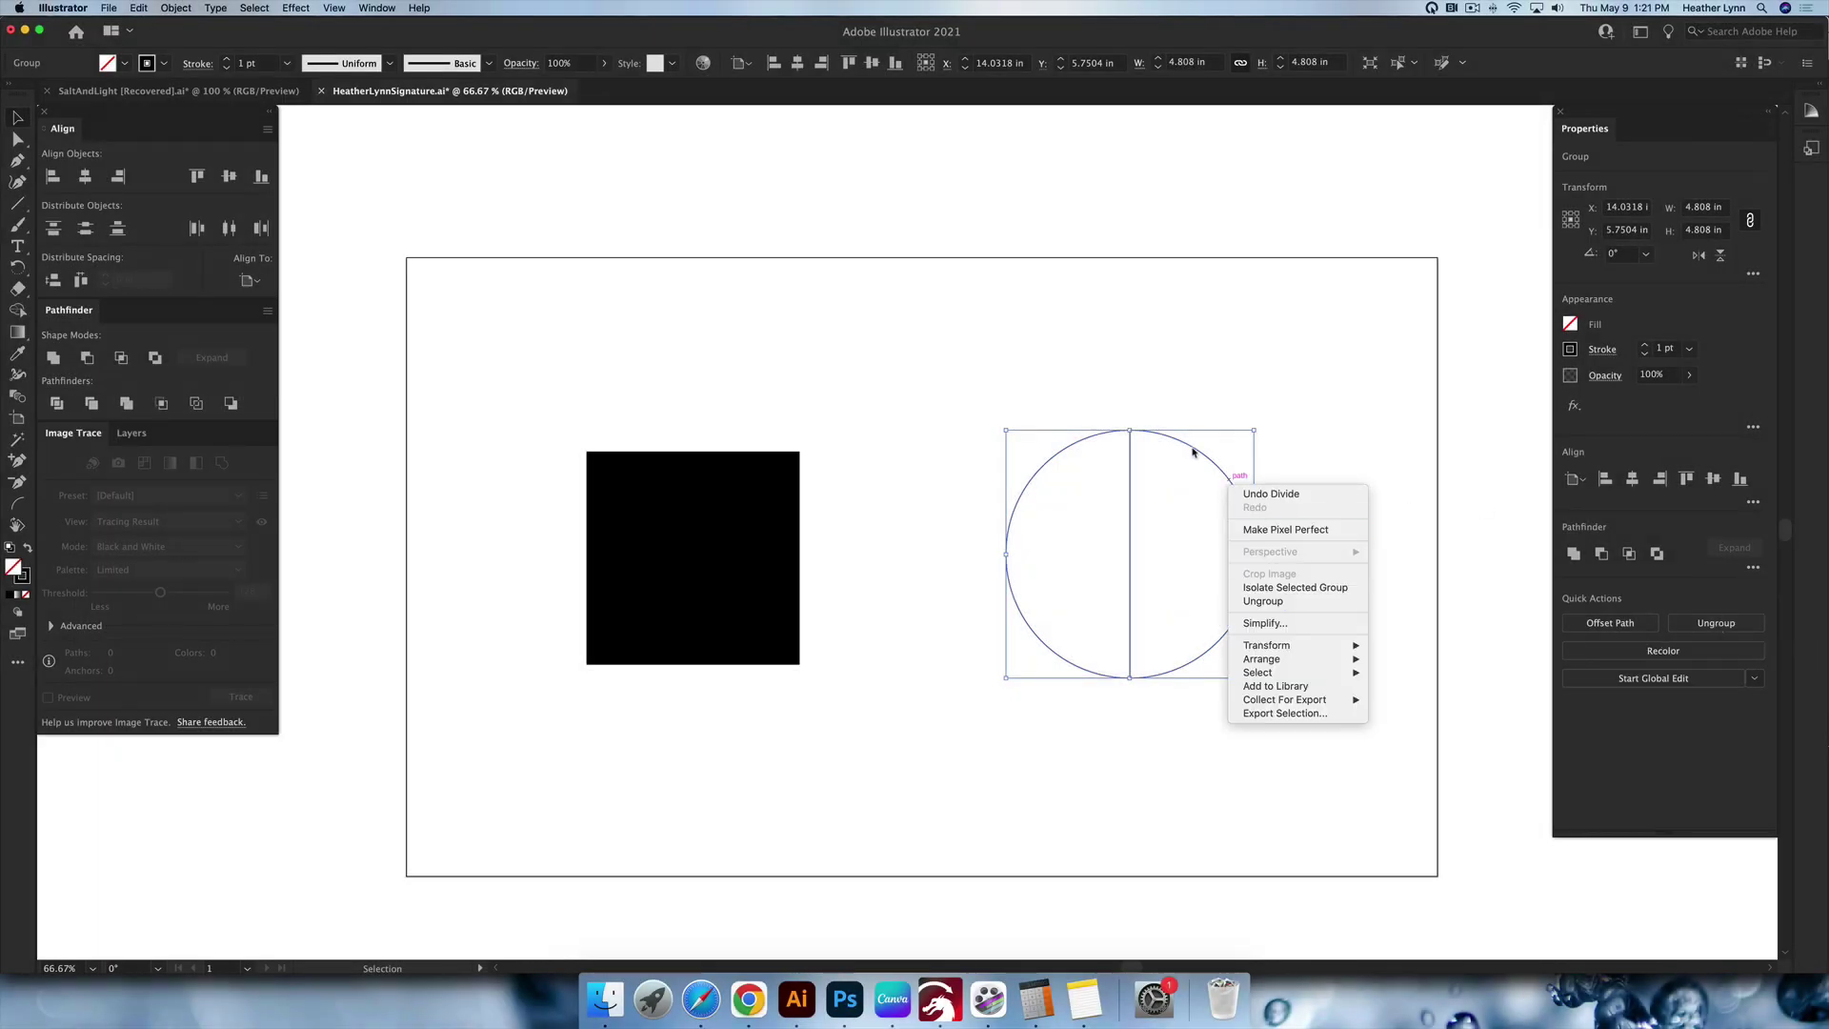
pyautogui.click(1272, 601)
pyautogui.click(1264, 514)
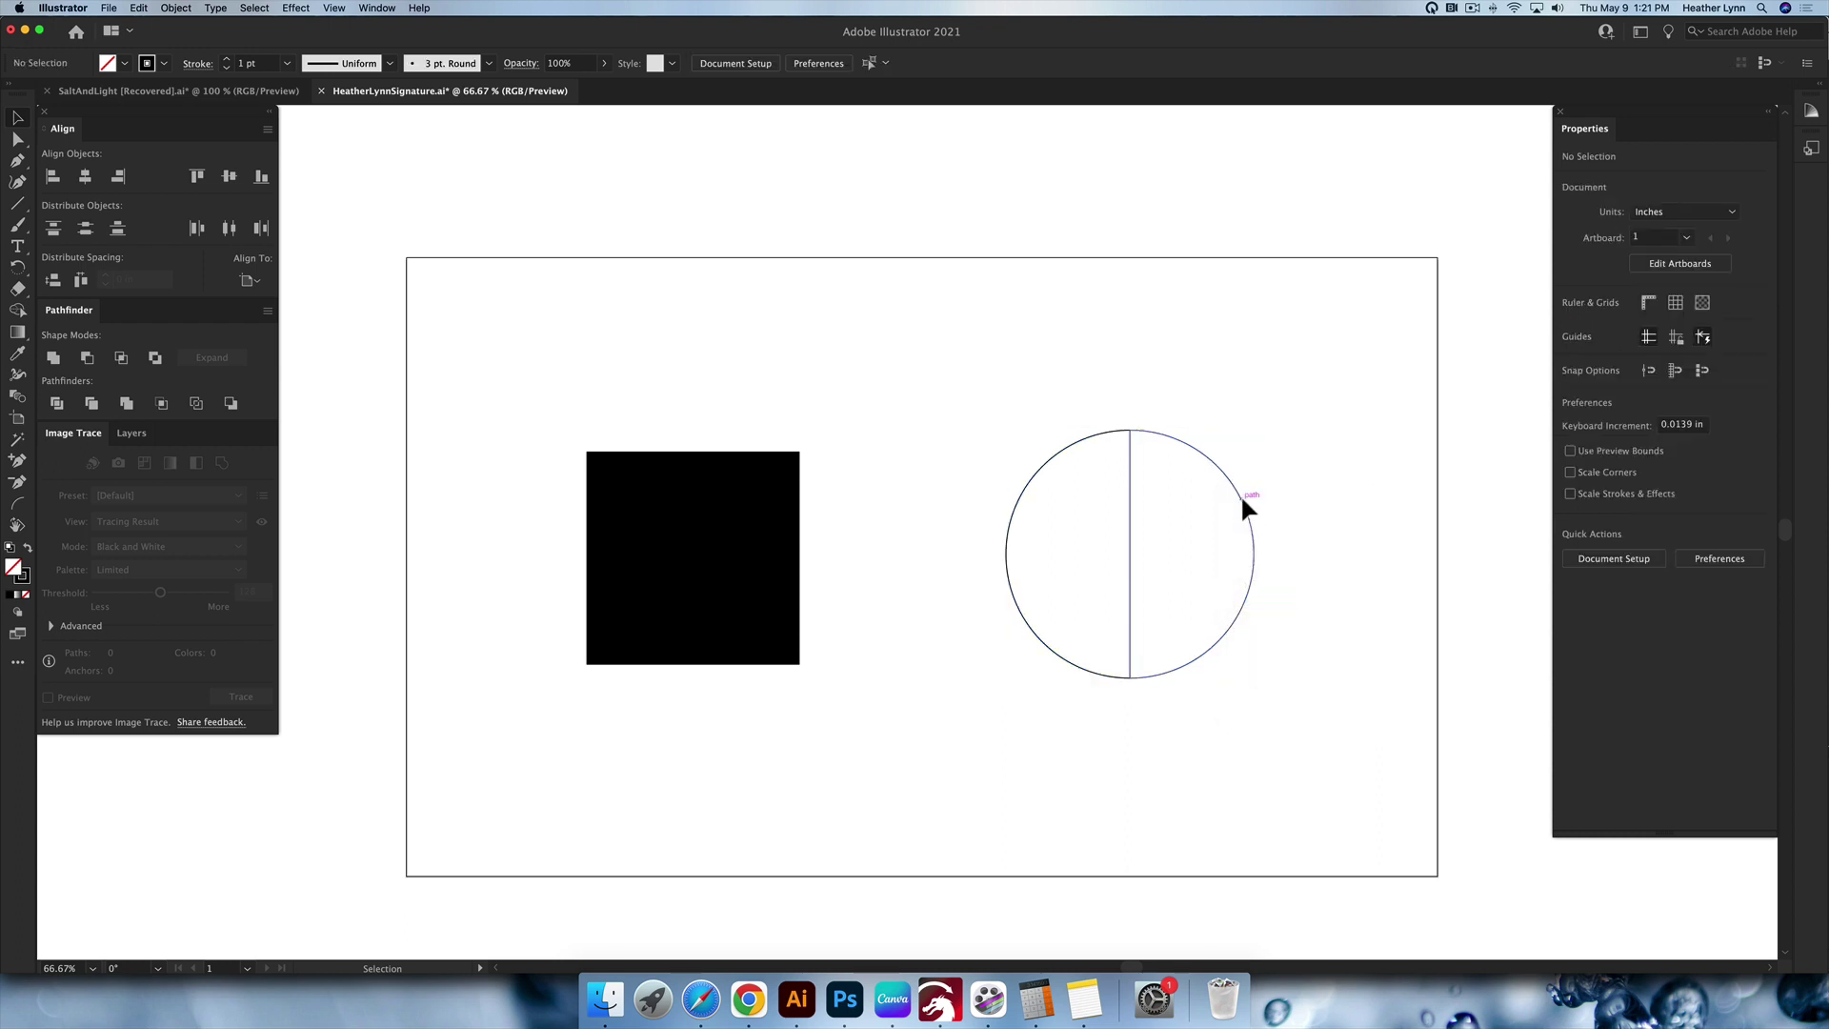
# Move the right half-circle horizontally away from the left half to leave a gap, with nothing selected.
pyautogui.moveTo(1241, 497); pyautogui.dragTo(1326, 502)
pyautogui.moveTo(1380, 686); pyautogui.dragTo(1037, 438)
pyautogui.click(1266, 736)
pyautogui.scroll(1, 401, 351)
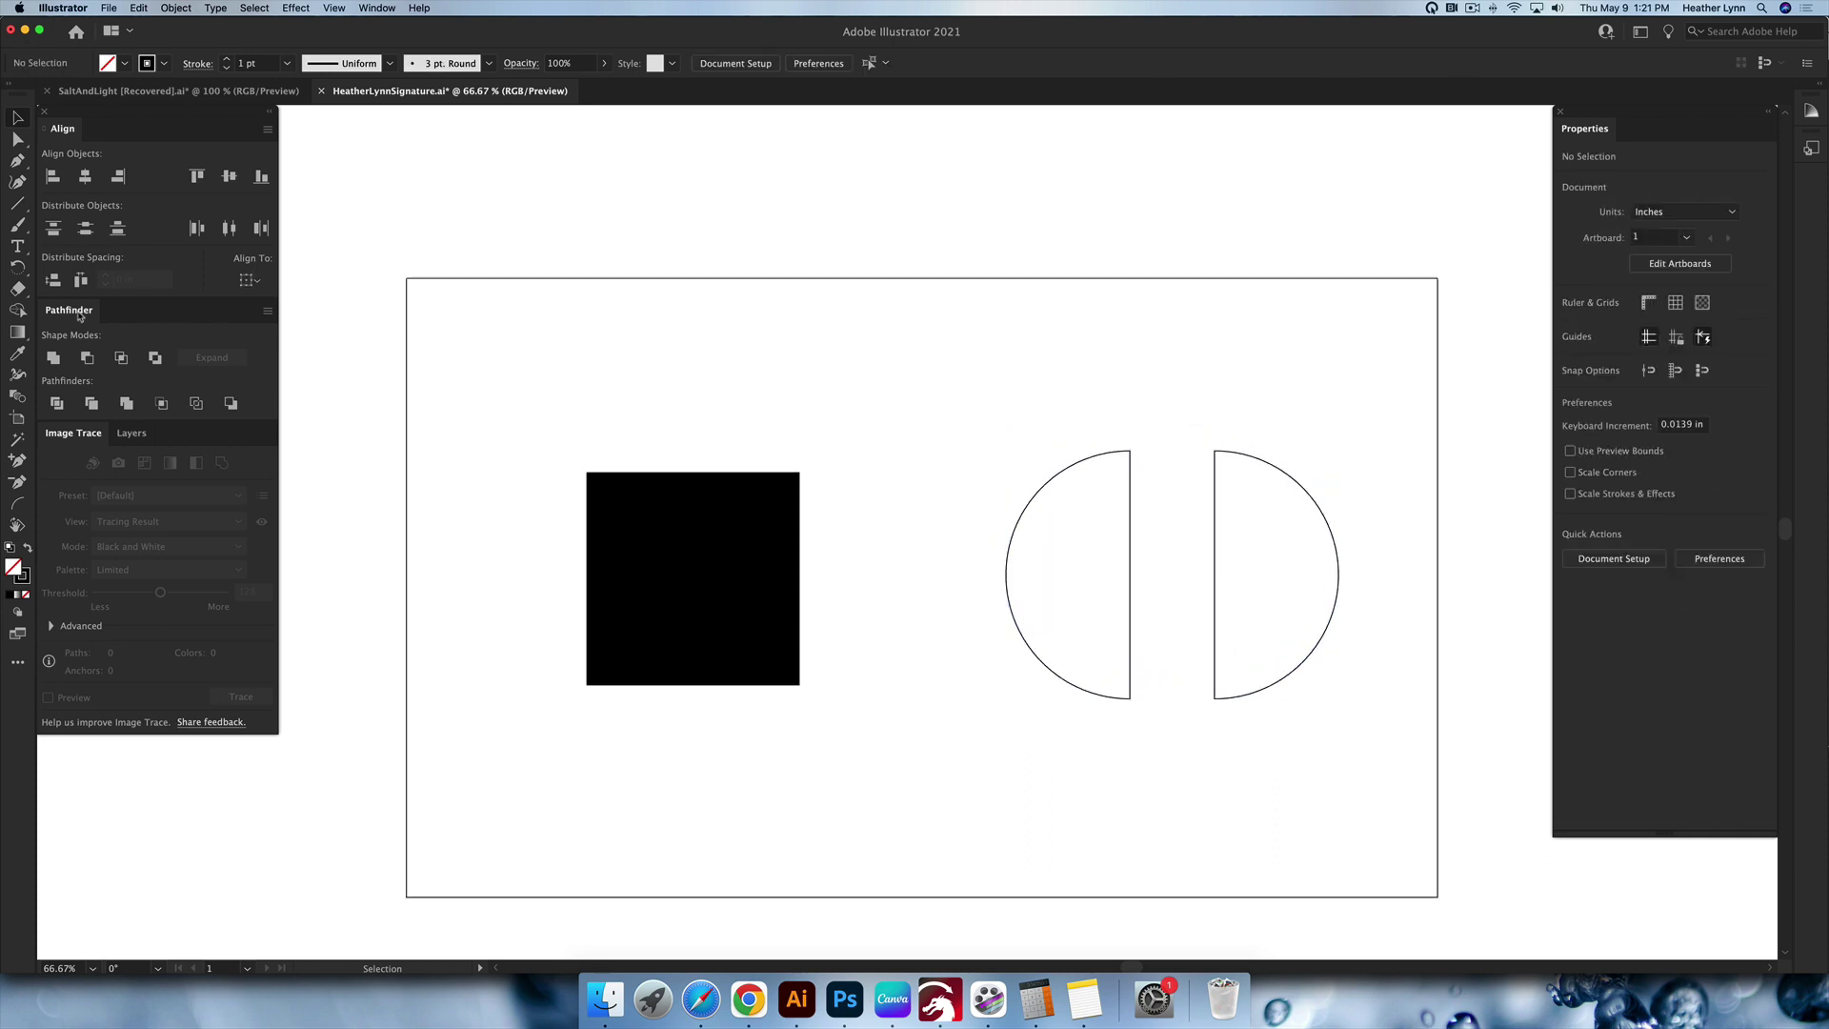